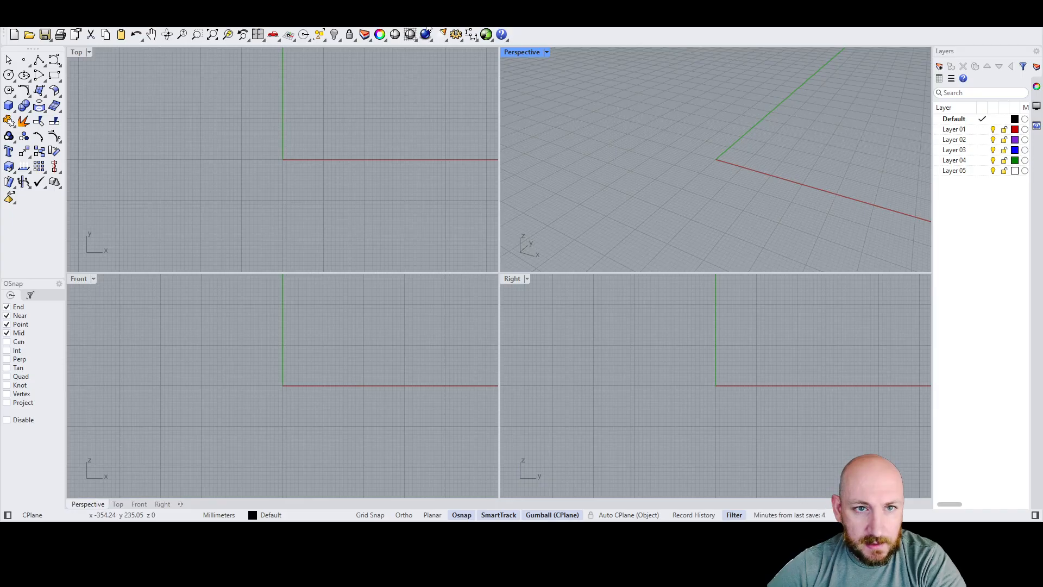
# Step: Create a SubD box beside the origin in the Perspective view, about 198 mm high
pyautogui.click(460, 26)
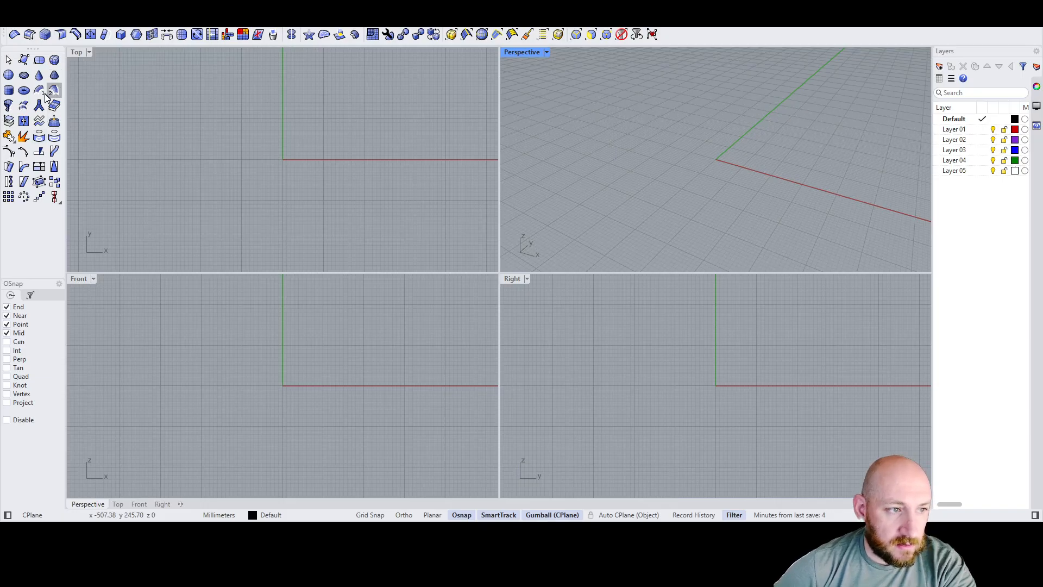
pyautogui.click(53, 60)
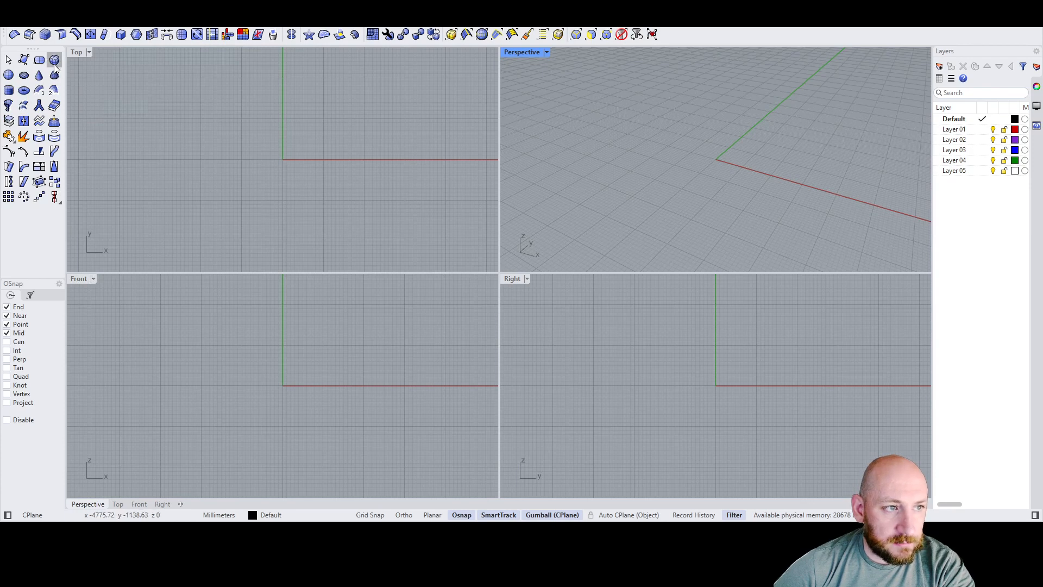
pyautogui.click(749, 158)
pyautogui.click(880, 123)
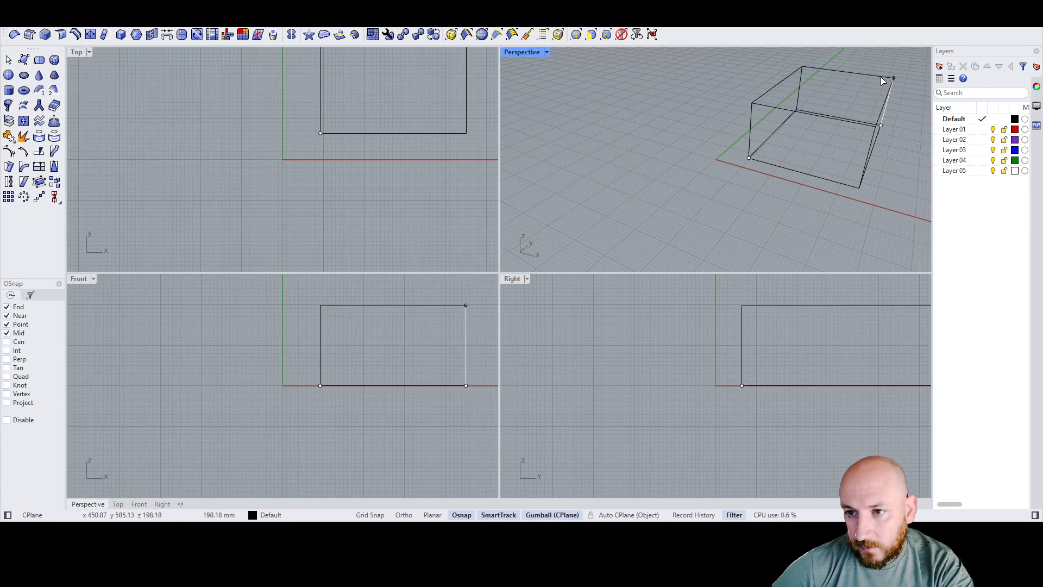
pyautogui.click(881, 76)
pyautogui.keyDown('shift'); pyautogui.moveTo(682, 137); pyautogui.dragTo(602, 148, button='right'); pyautogui.keyUp('shift')
pyautogui.scroll(1, 783, 125)
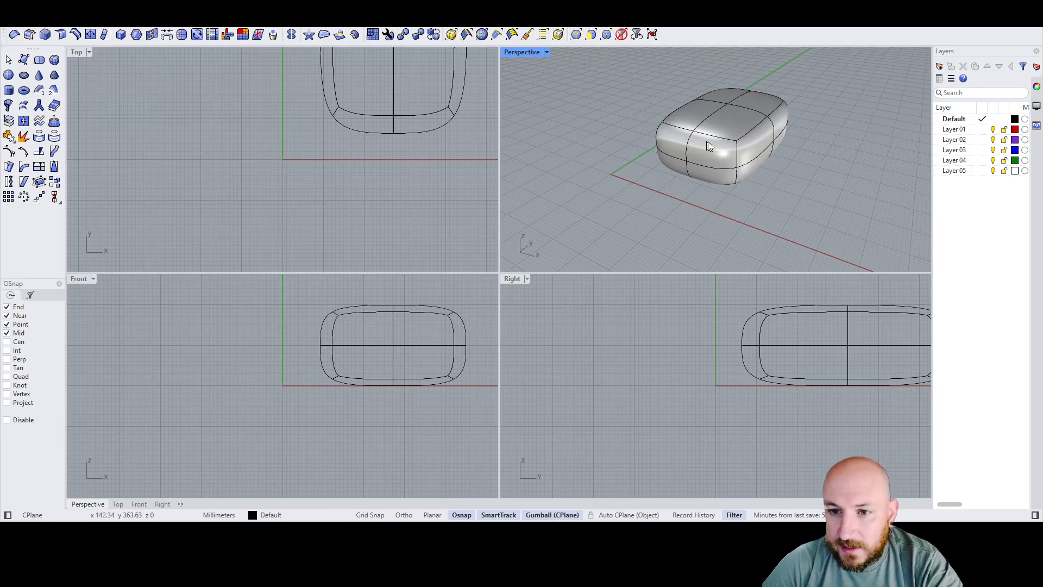
pyautogui.moveTo(709, 141); pyautogui.dragTo(736, 144, button='right')
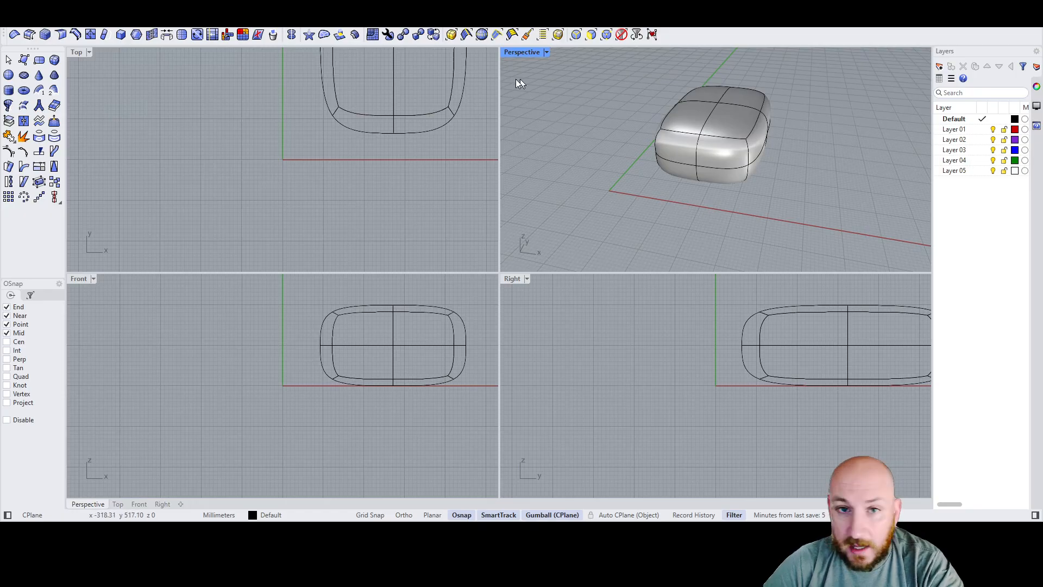
# Step: Maximize the Perspective viewport and frame the SubD box from above one corner
pyautogui.doubleClick(525, 52)
pyautogui.moveTo(636, 188); pyautogui.dragTo(593, 145, button='right')
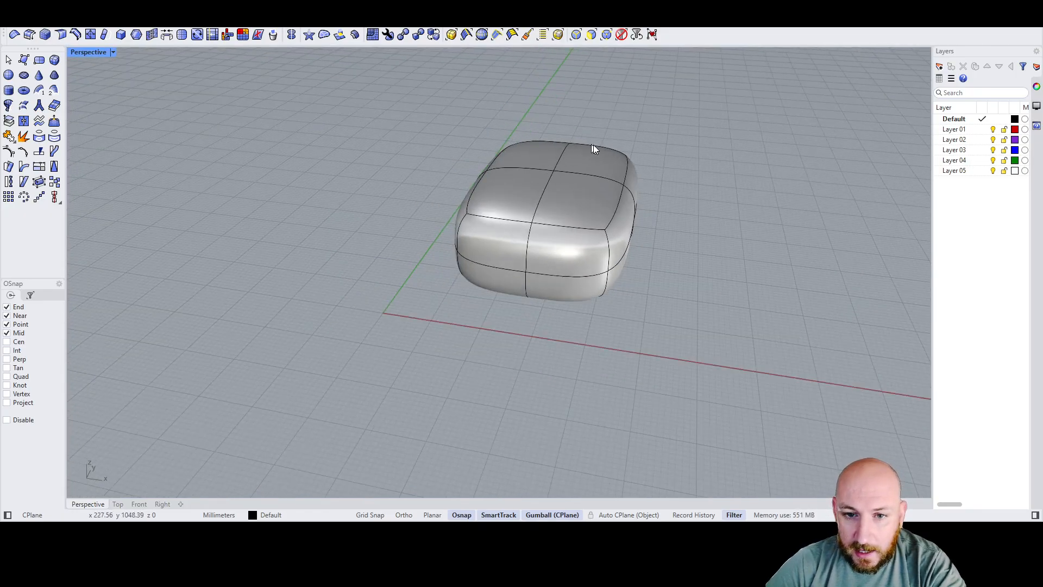
pyautogui.moveTo(636, 212); pyautogui.dragTo(614, 214, button='right')
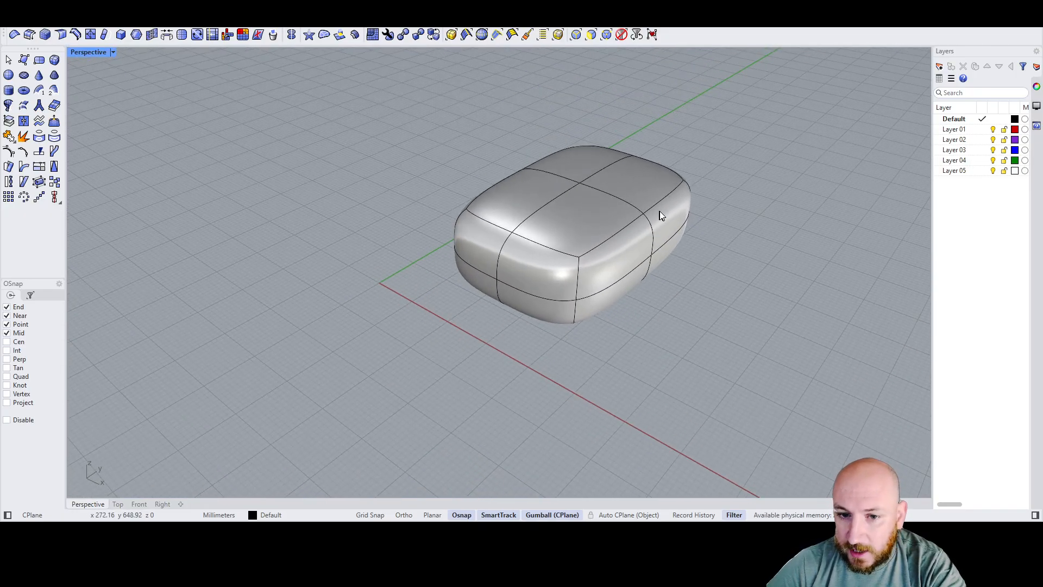
pyautogui.scroll(3, 654, 223)
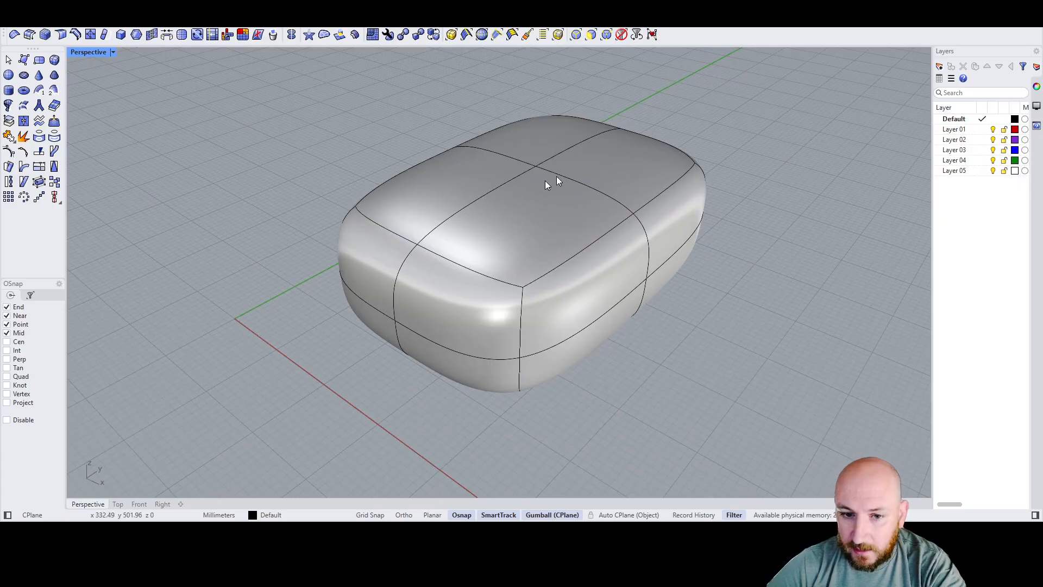
# Step: Compare the SubD box in flat and smooth display, ending in smooth
pyautogui.press('Tab')
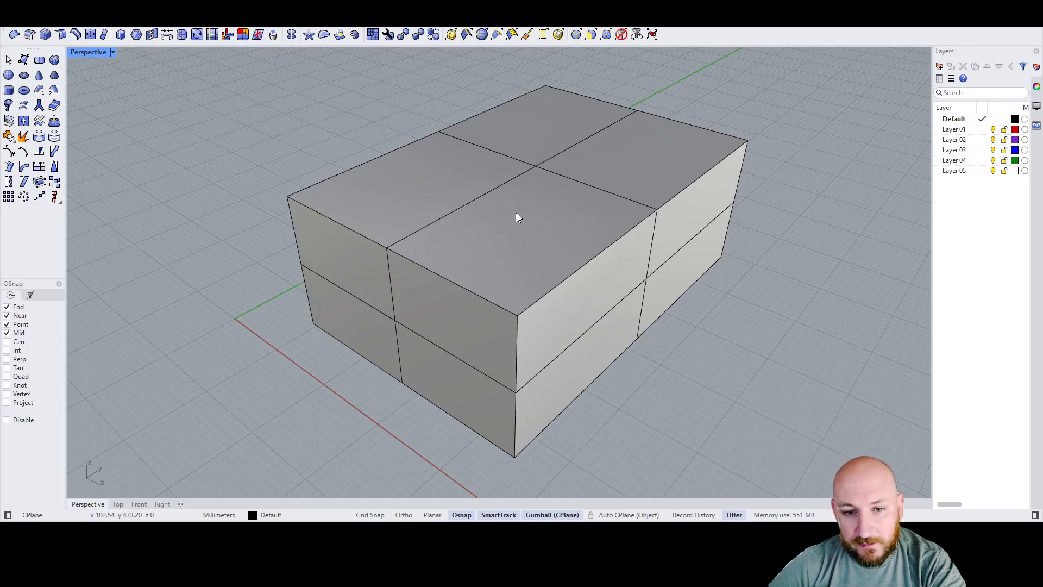
pyautogui.press('Tab')
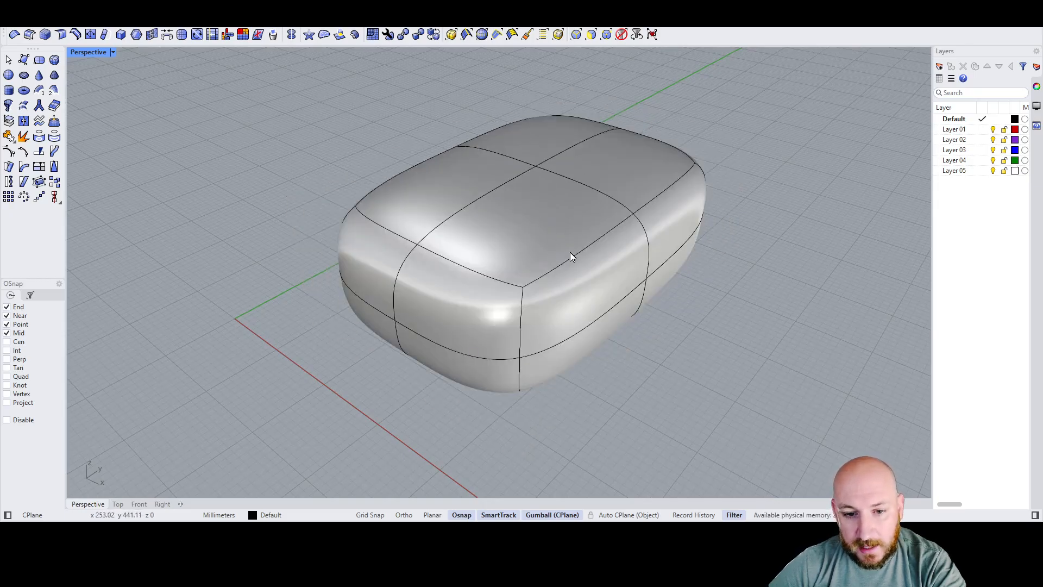
pyautogui.press('Tab')
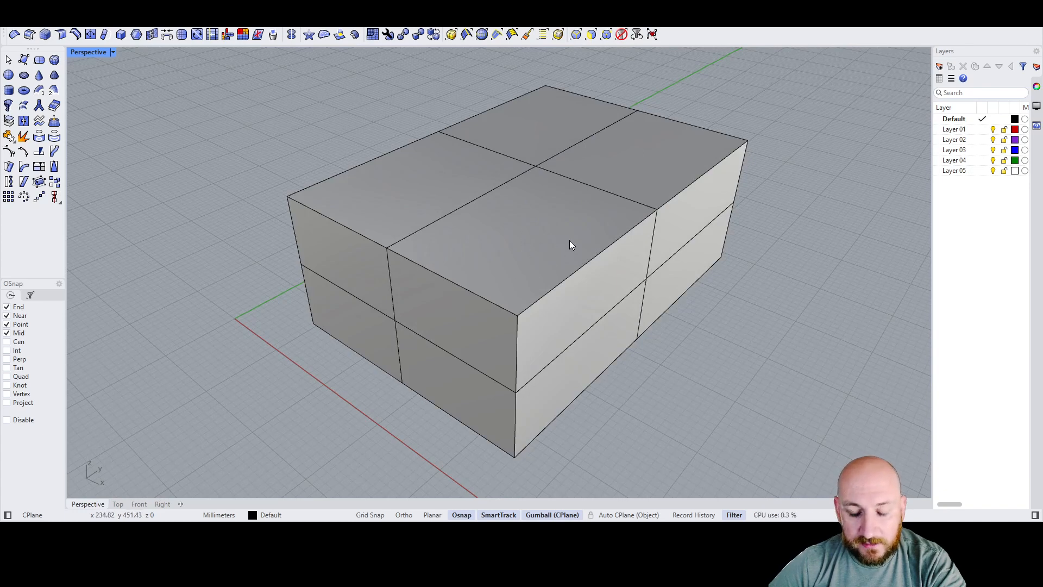
pyautogui.press('Tab')
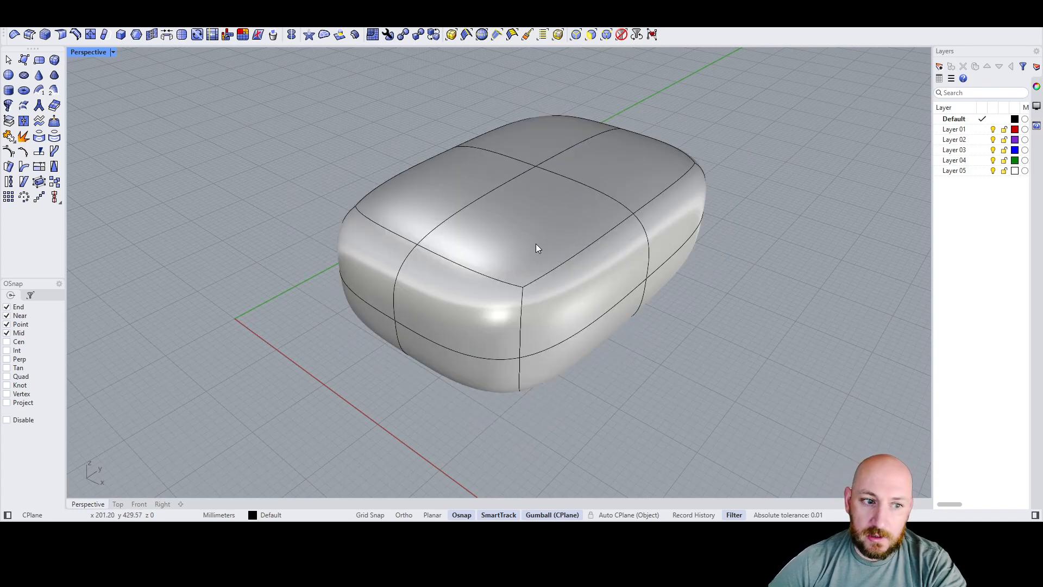
pyautogui.press('Tab')
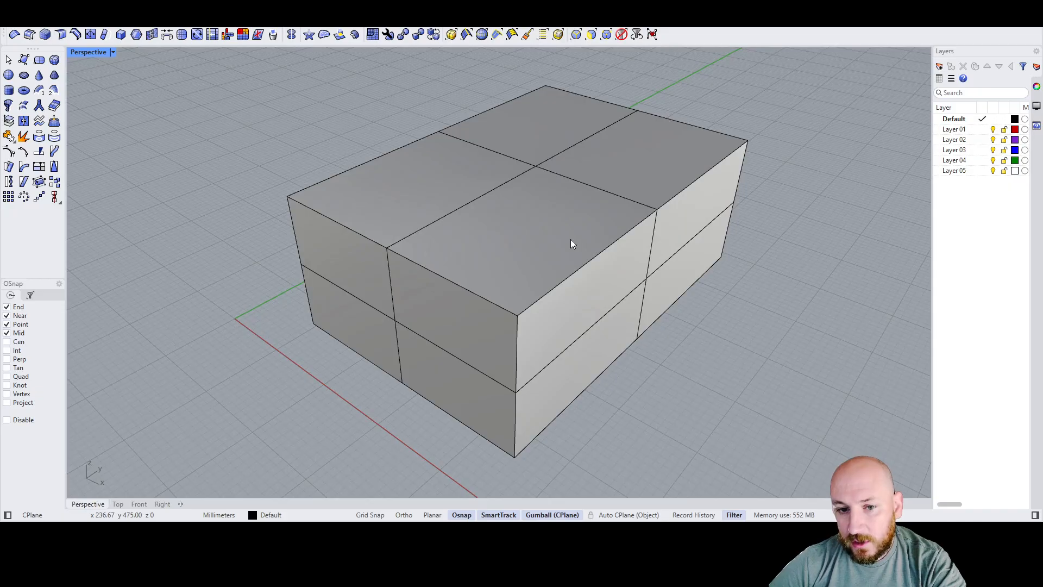
pyautogui.press('Tab')
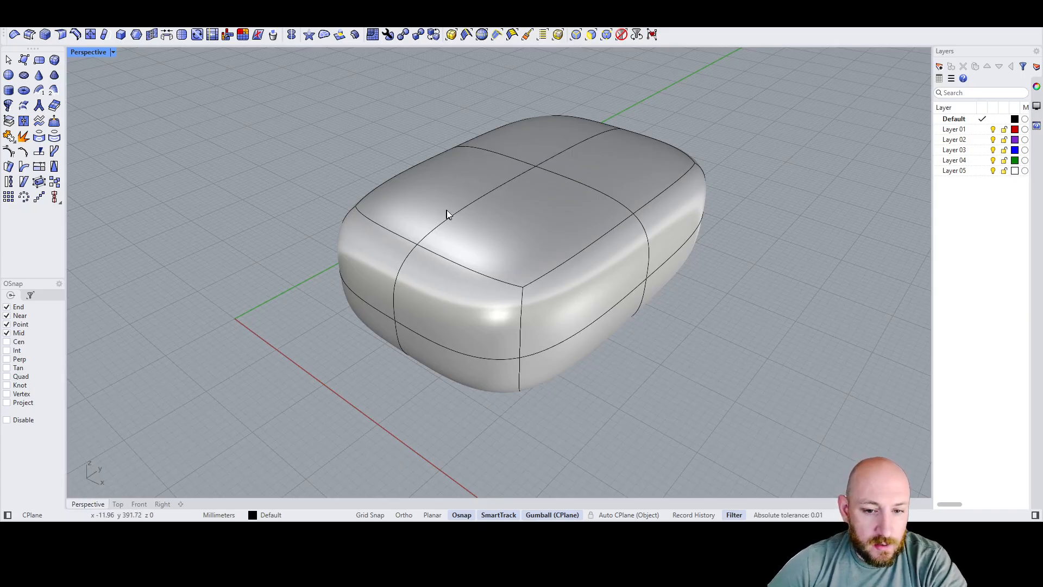
# Step: Select the whole SubD box and clear the selection
pyautogui.click(458, 316)
pyautogui.click(710, 357)
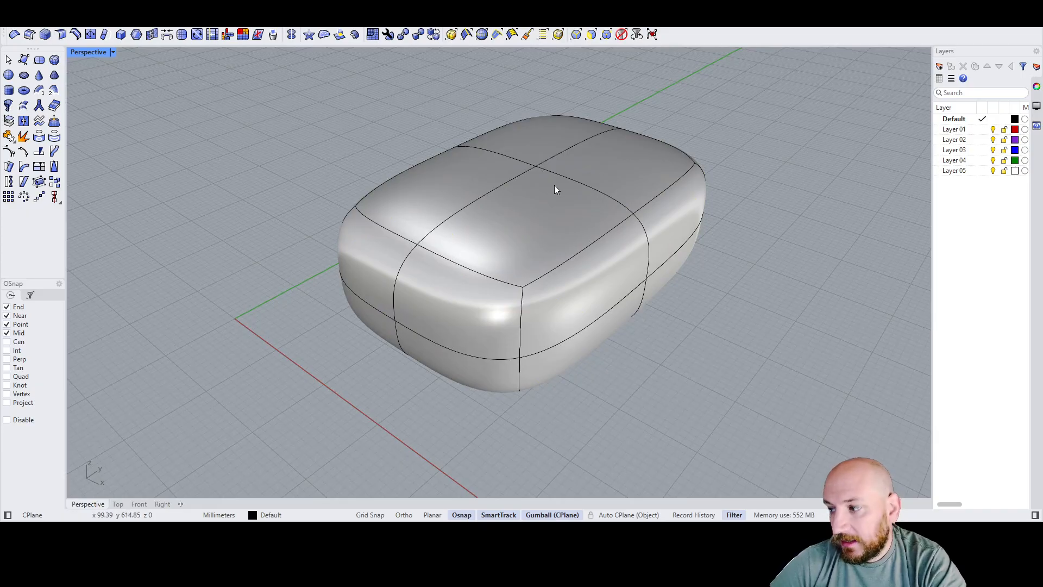
pyautogui.click(498, 247)
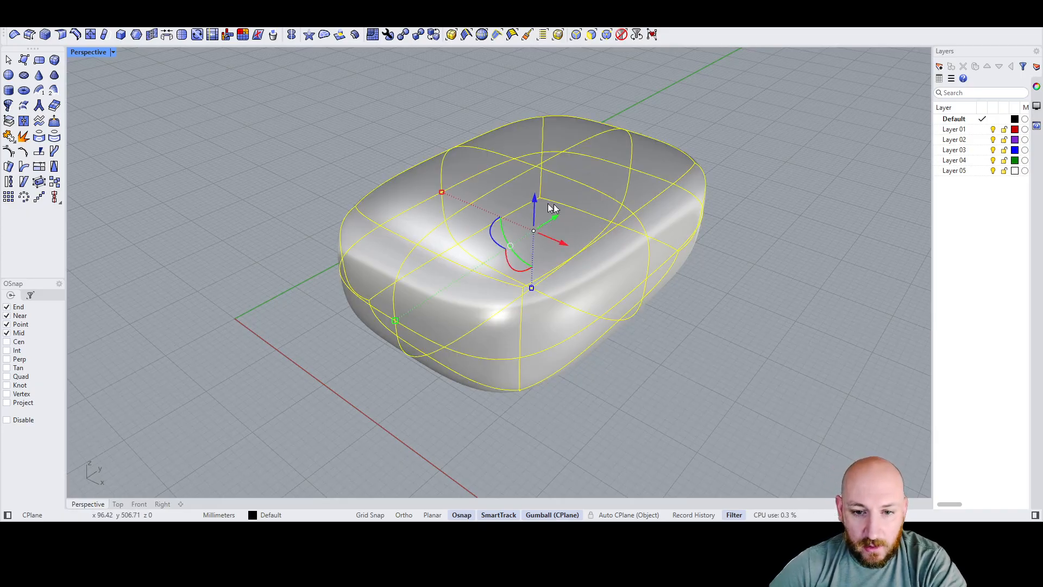
pyautogui.click(728, 397)
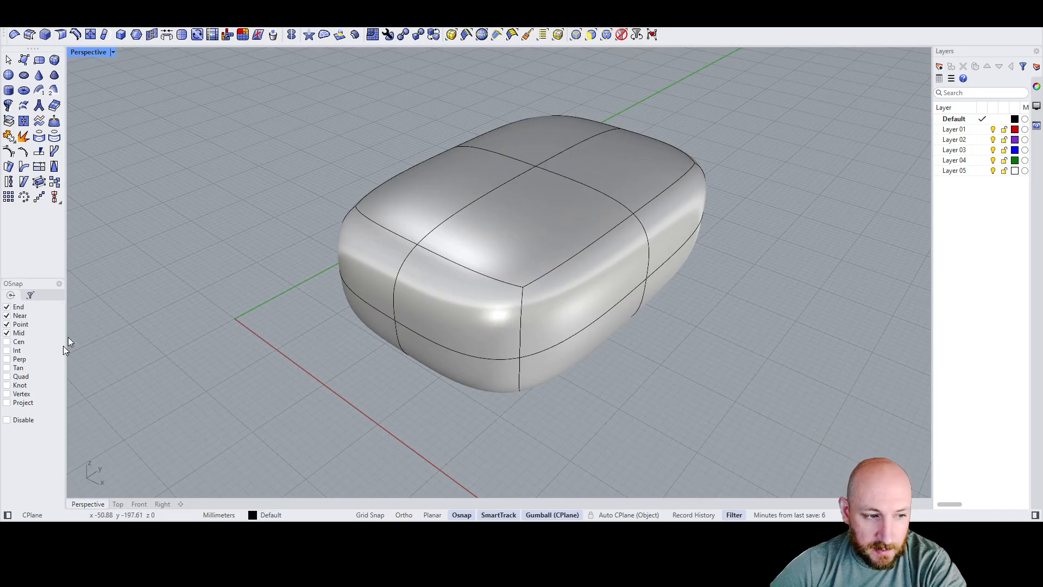
# Step: Restrict the selection filters to Surfaces/Faces with Sub-objects enabled, turning off every other object type
pyautogui.click(30, 296)
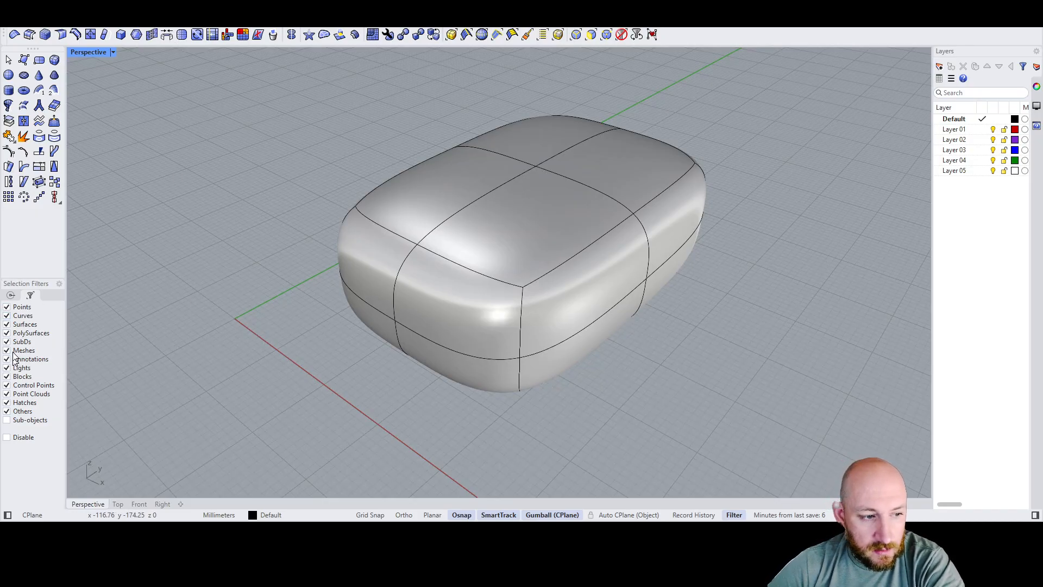
pyautogui.click(6, 307)
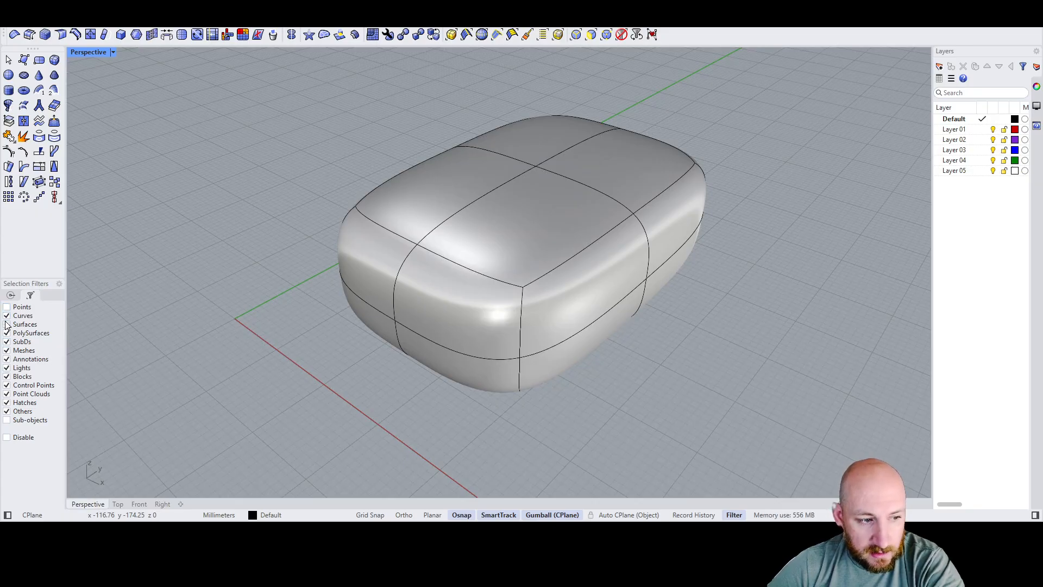
pyautogui.click(7, 316)
pyautogui.click(7, 324)
pyautogui.click(6, 333)
pyautogui.click(7, 351)
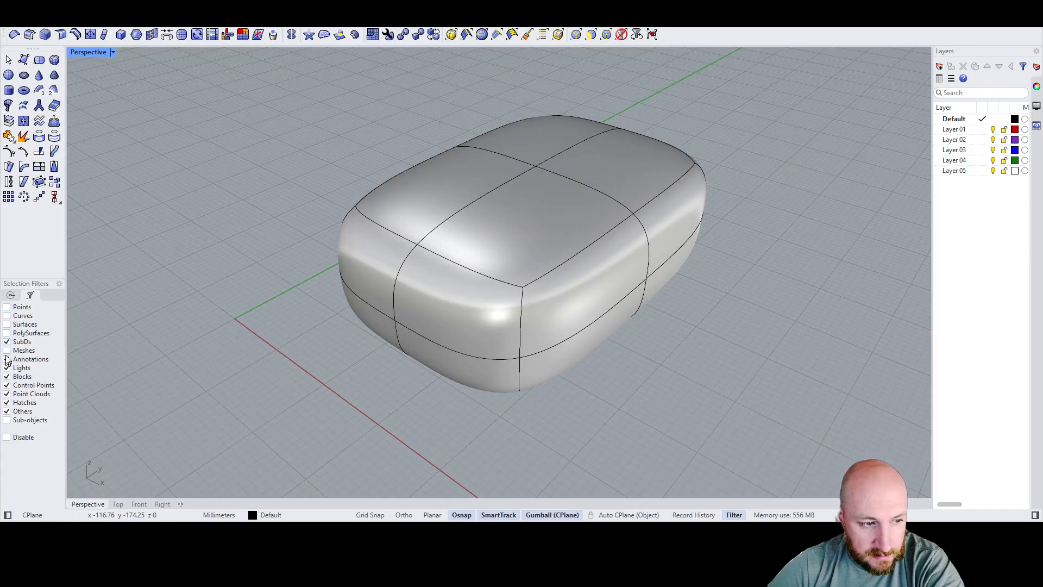
pyautogui.click(7, 342)
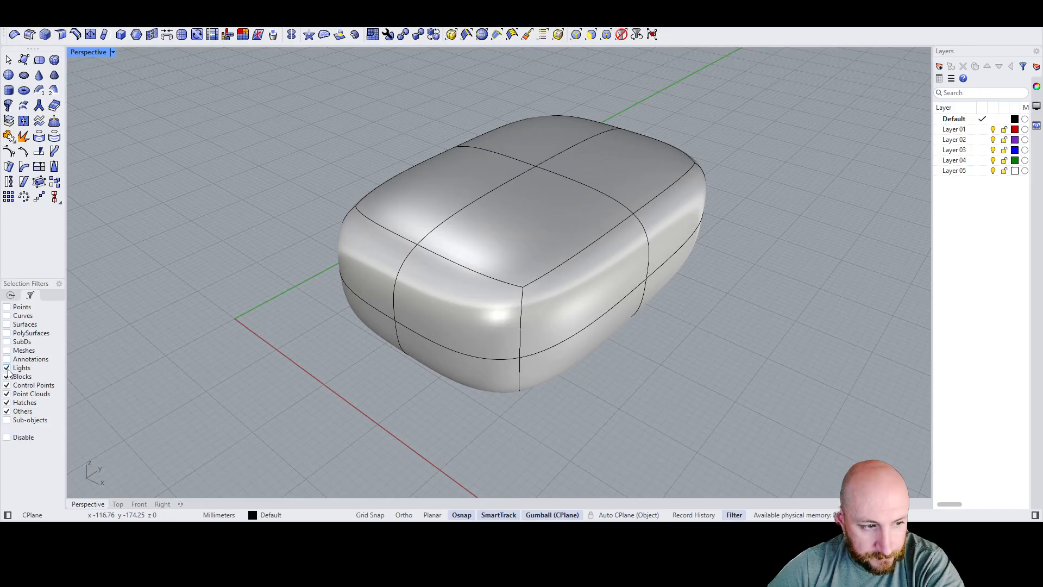
pyautogui.click(7, 368)
pyautogui.click(7, 377)
pyautogui.click(6, 385)
pyautogui.click(6, 394)
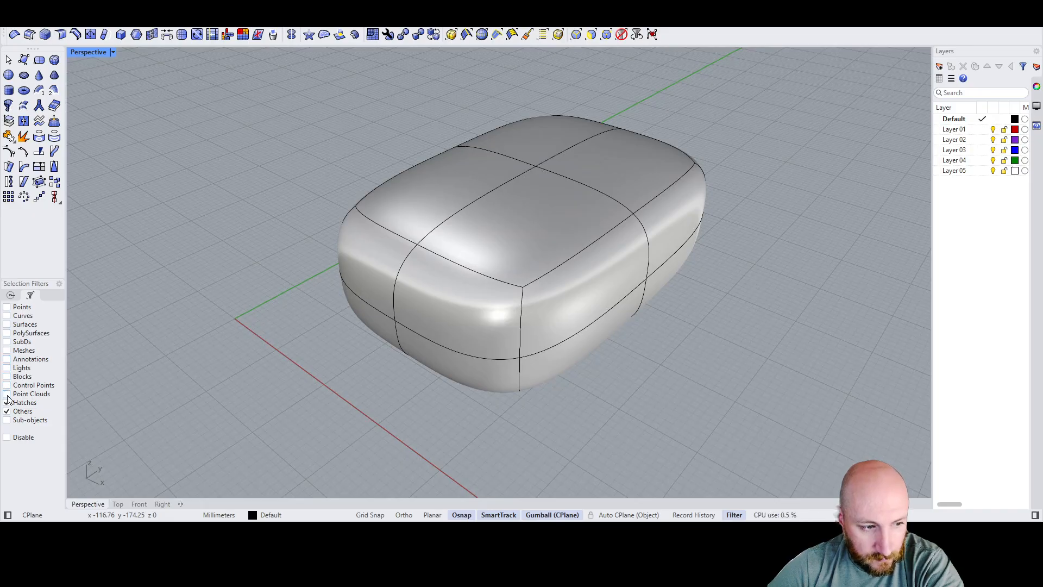
pyautogui.click(7, 402)
pyautogui.click(7, 411)
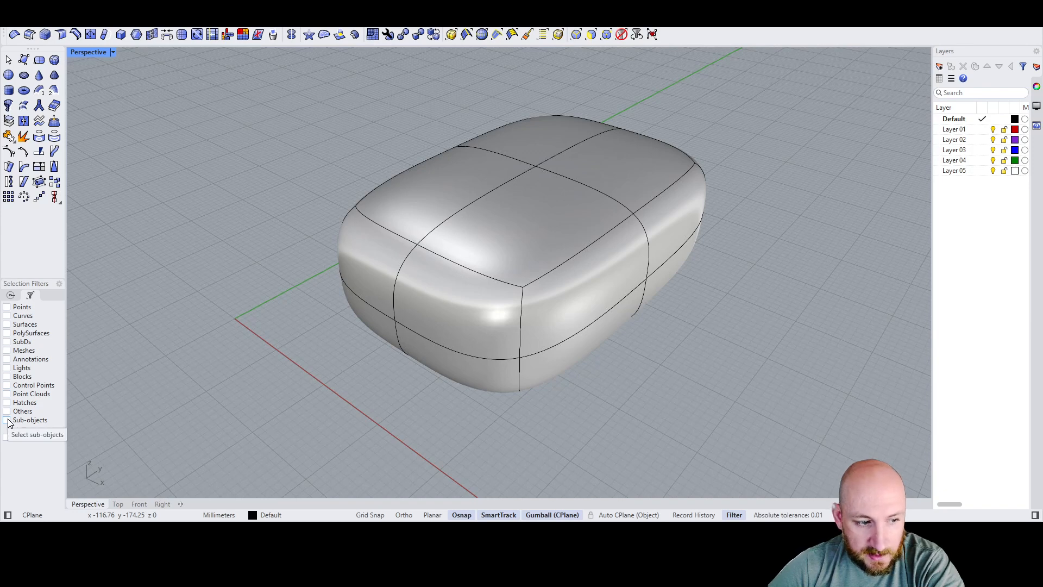
pyautogui.click(7, 421)
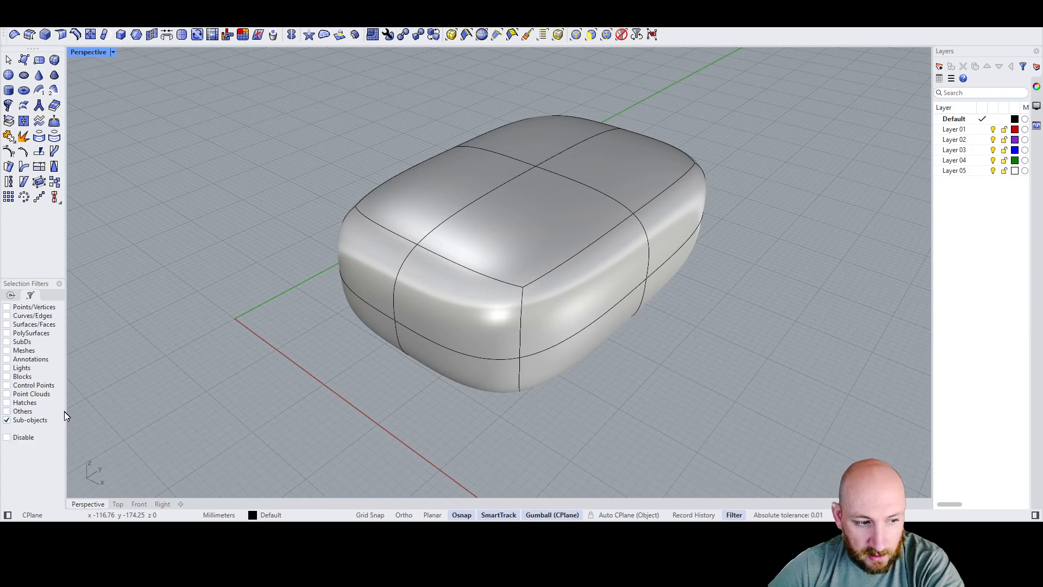
pyautogui.click(7, 325)
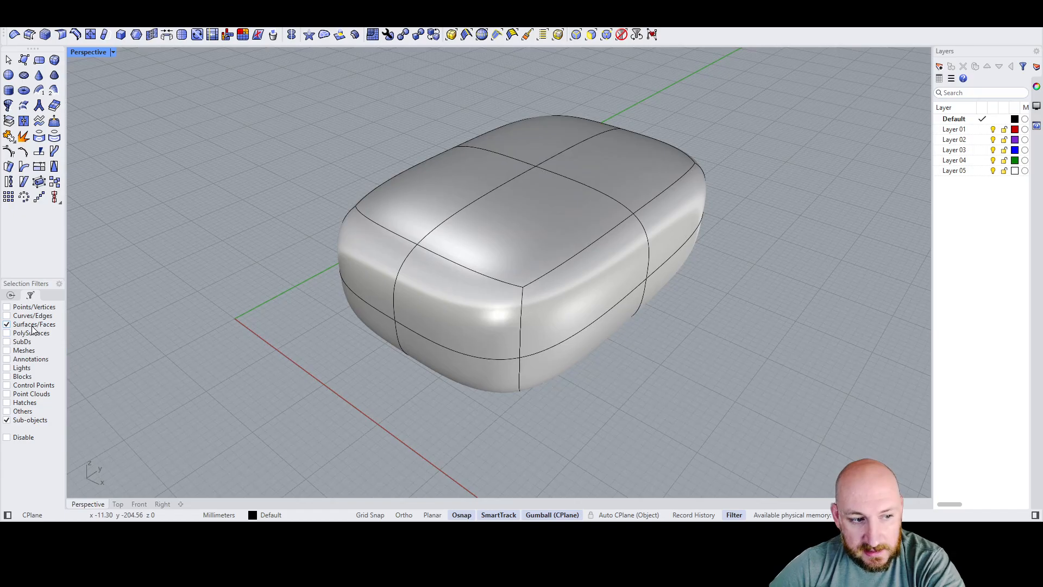
# Step: Raise one top face of the SubD box vertically and pull a lower side face outward along the Y axis
pyautogui.click(547, 233)
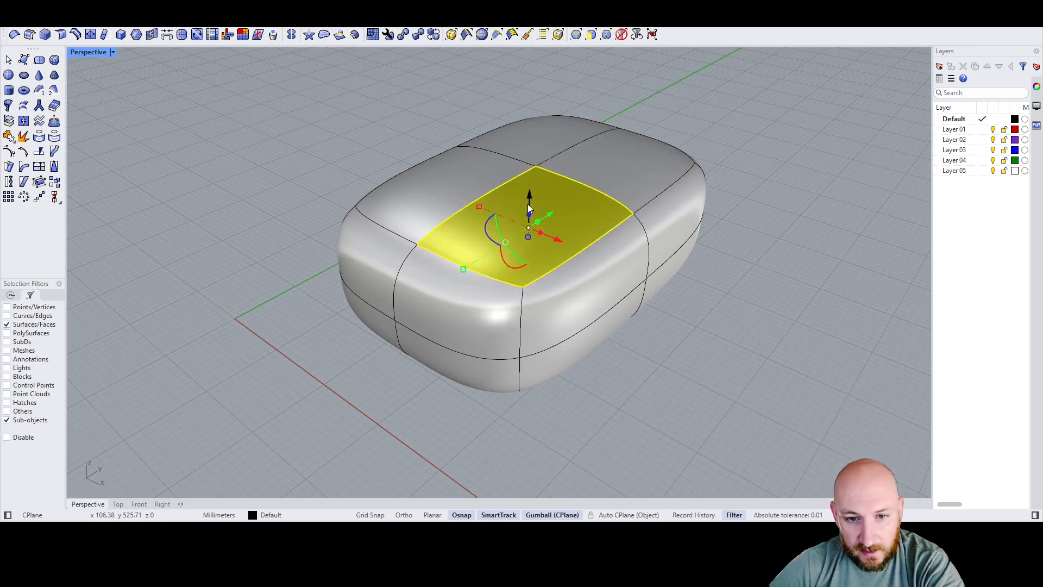
pyautogui.moveTo(529, 206); pyautogui.dragTo(516, 98)
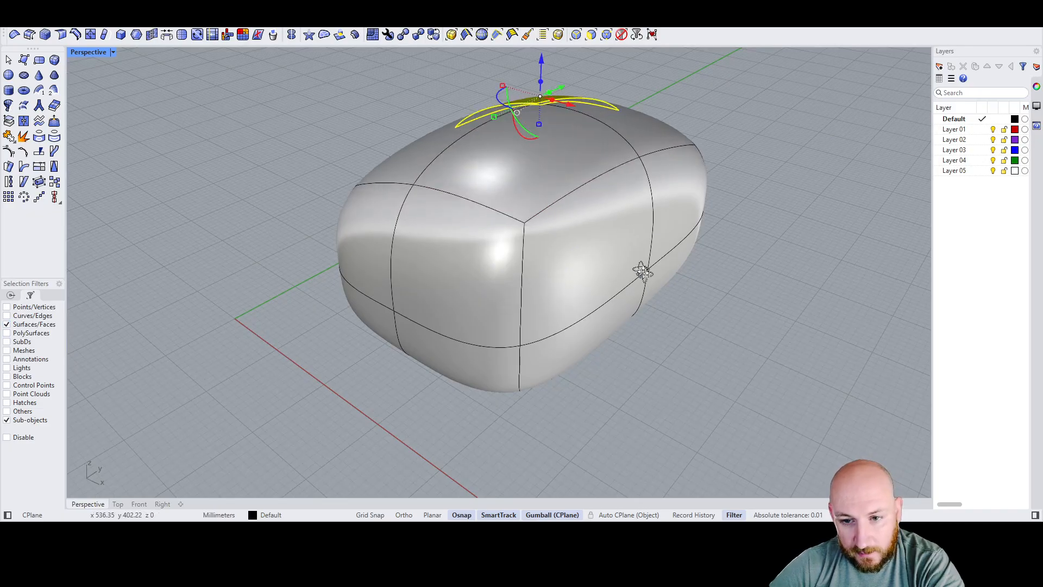
pyautogui.moveTo(642, 272); pyautogui.dragTo(664, 288, button='right')
pyautogui.moveTo(656, 266); pyautogui.dragTo(673, 299)
pyautogui.moveTo(652, 268); pyautogui.dragTo(670, 279, button='right')
pyautogui.click(668, 281)
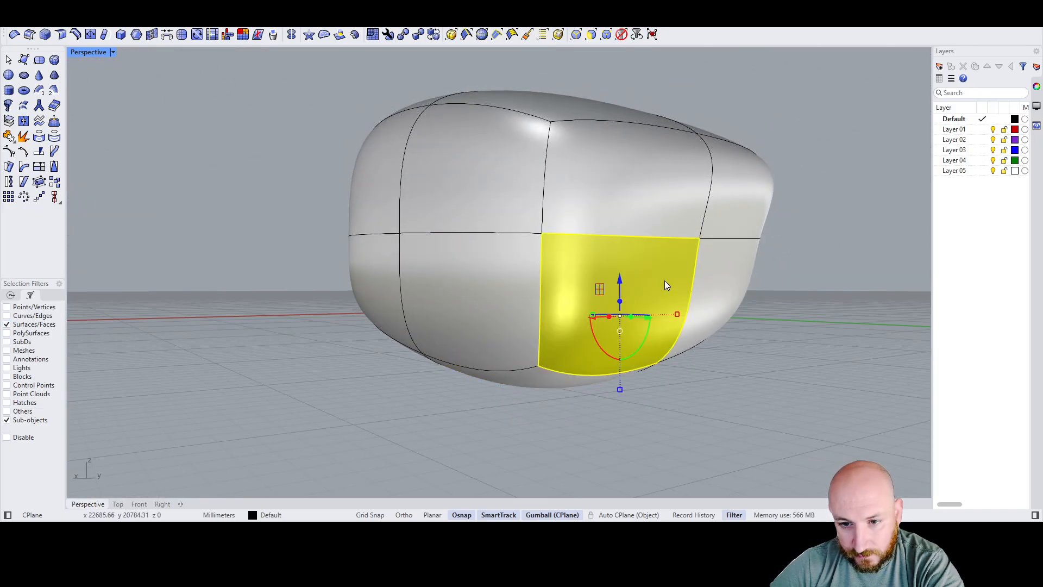
pyautogui.moveTo(612, 318); pyautogui.dragTo(682, 363, button='right')
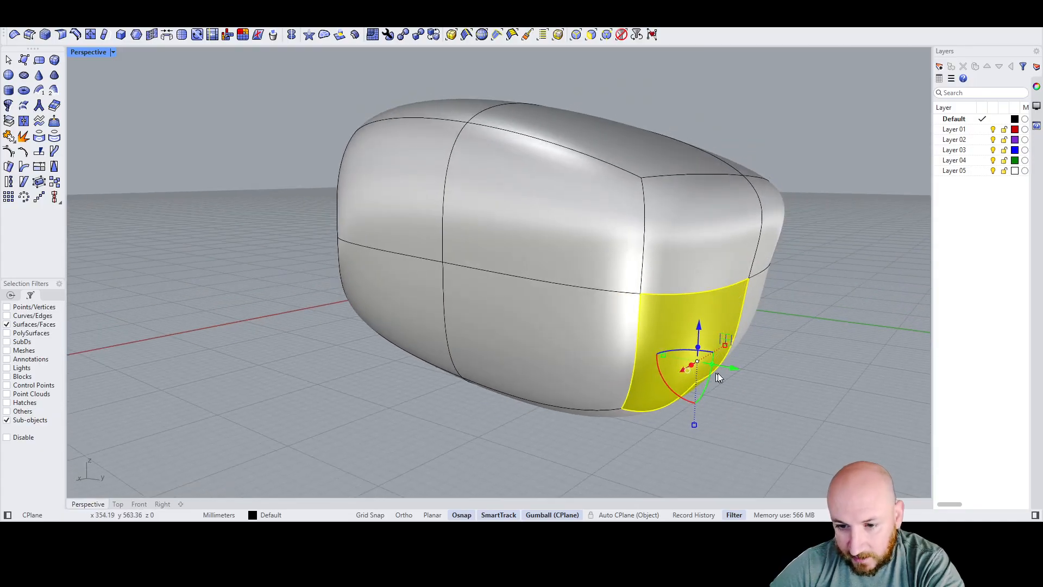
pyautogui.moveTo(718, 374); pyautogui.dragTo(865, 357)
pyautogui.click(872, 282)
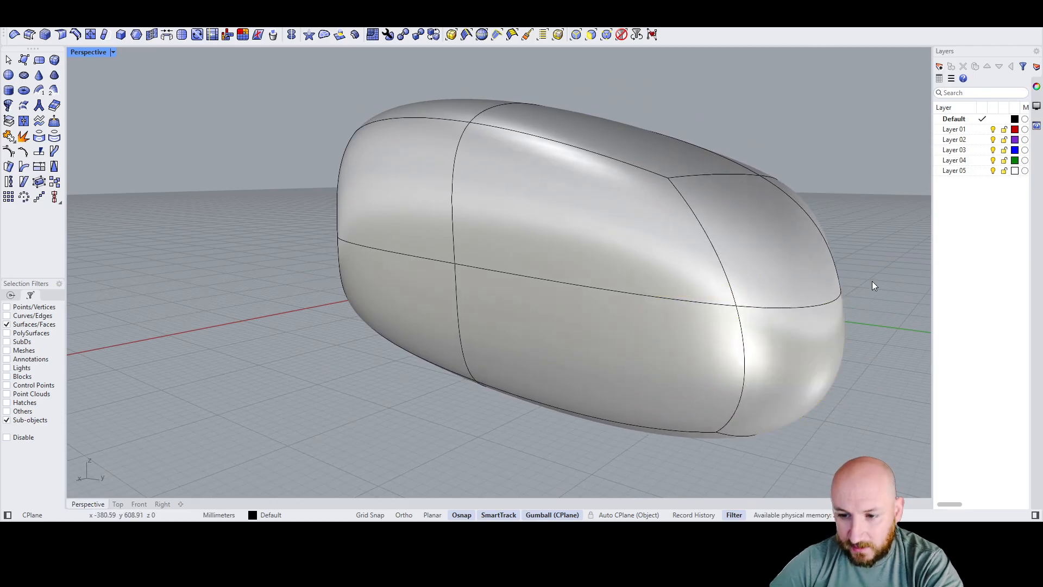
# Step: Switch the SubD to flat display and pull another lower side face outward along the X axis
pyautogui.scroll(-3, 597, 220)
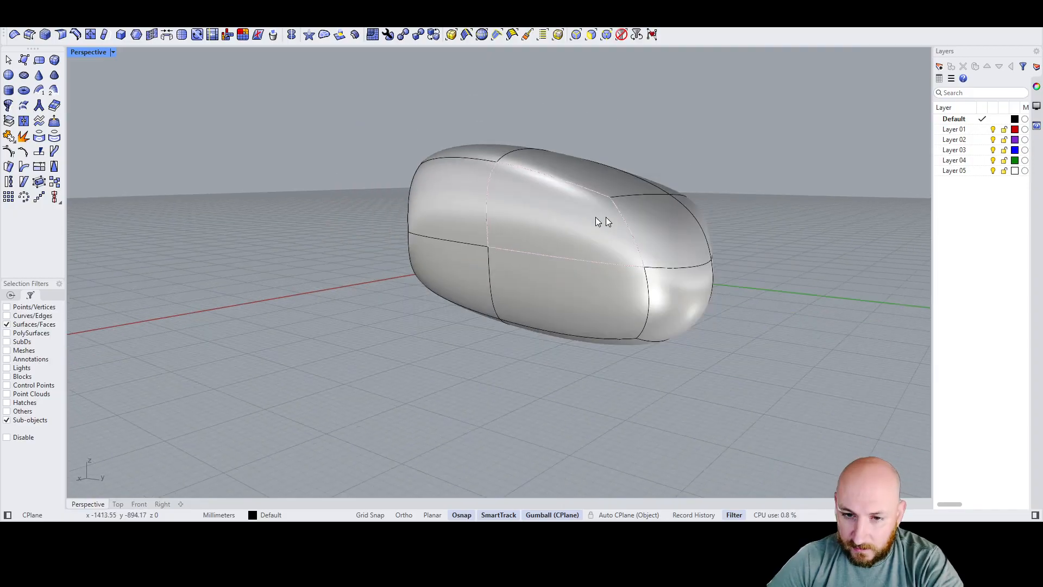
pyautogui.moveTo(598, 220); pyautogui.dragTo(483, 252, button='right')
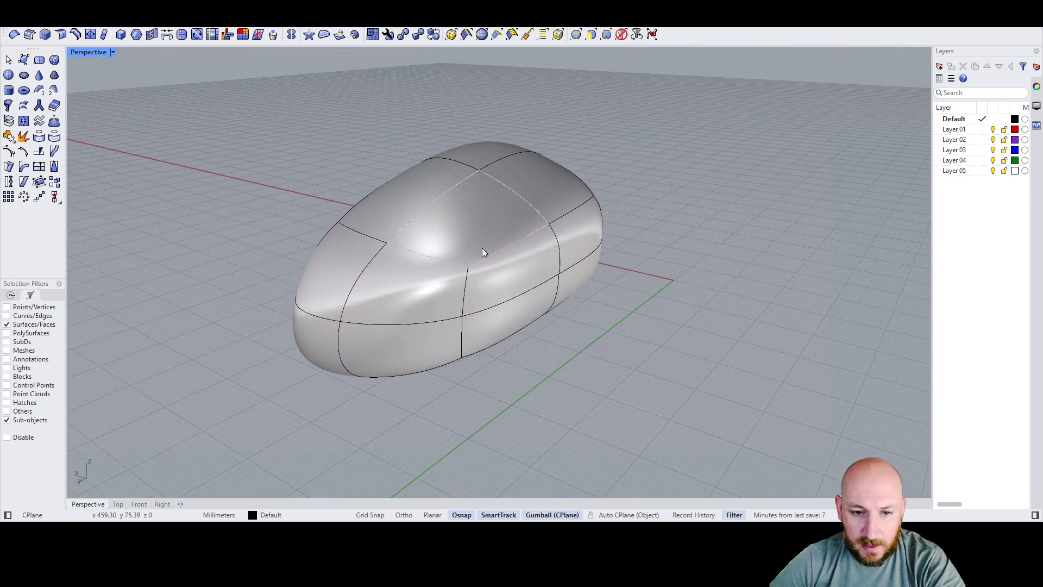
pyautogui.press('Tab')
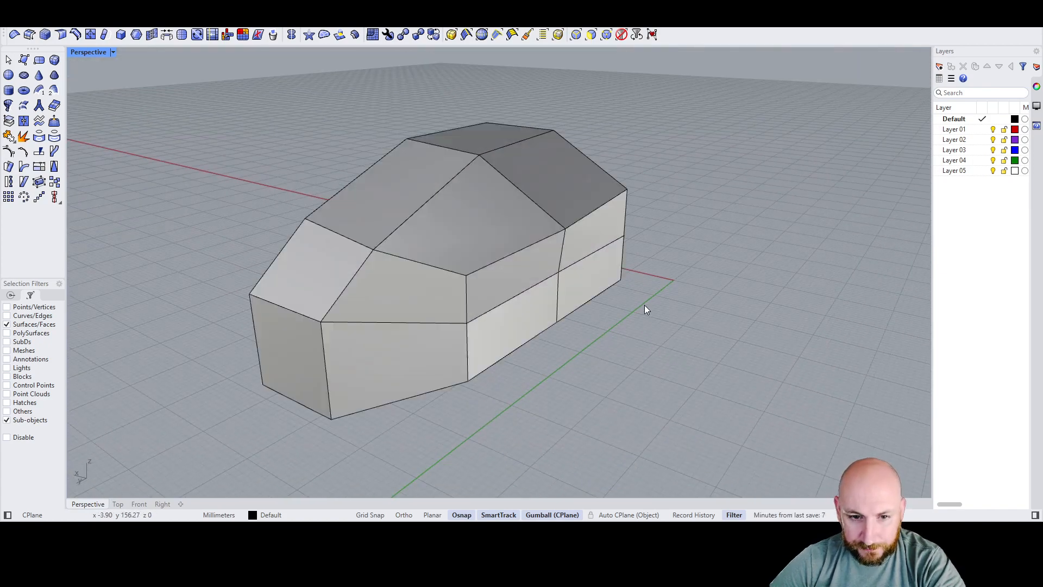
pyautogui.moveTo(468, 269); pyautogui.dragTo(606, 311, button='right')
pyautogui.click(605, 308)
pyautogui.moveTo(733, 338); pyautogui.dragTo(510, 306, button='right')
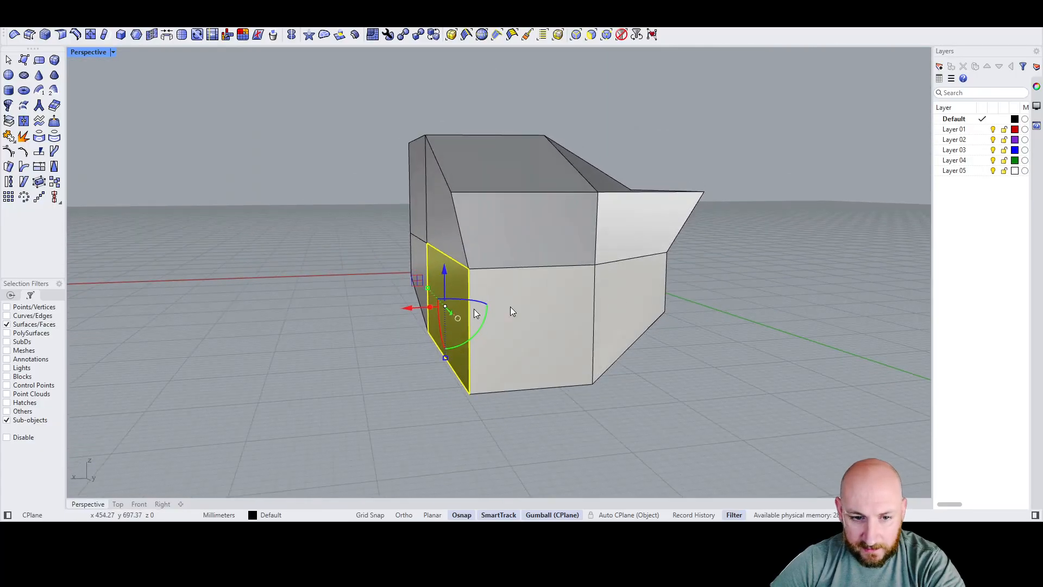
pyautogui.moveTo(410, 308); pyautogui.dragTo(296, 314)
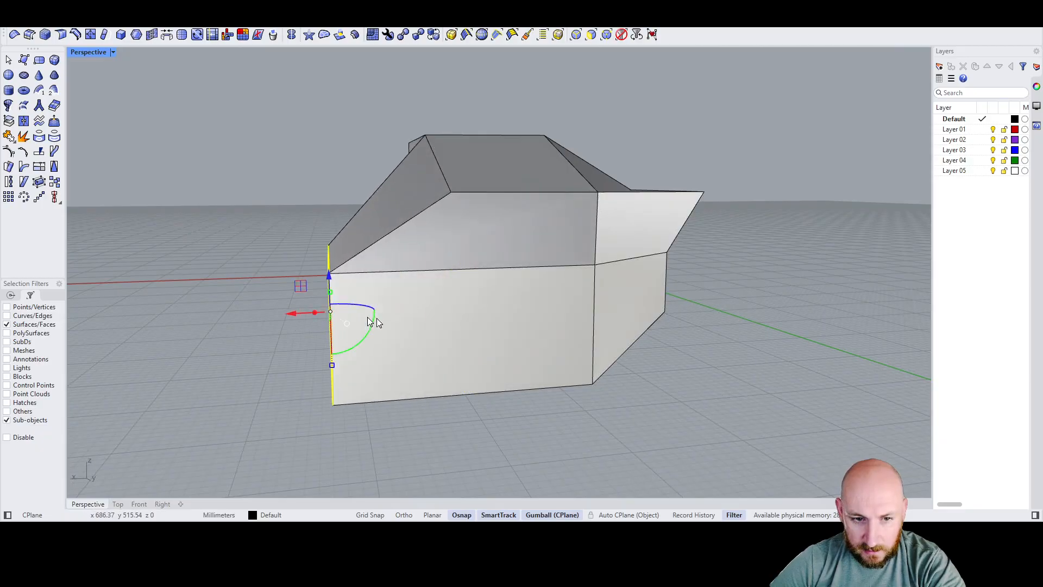
# Step: Switch the SubD to smooth display and view the reshaped form from another angle
pyautogui.press('Tab')
pyautogui.moveTo(505, 373); pyautogui.dragTo(563, 380, button='right')
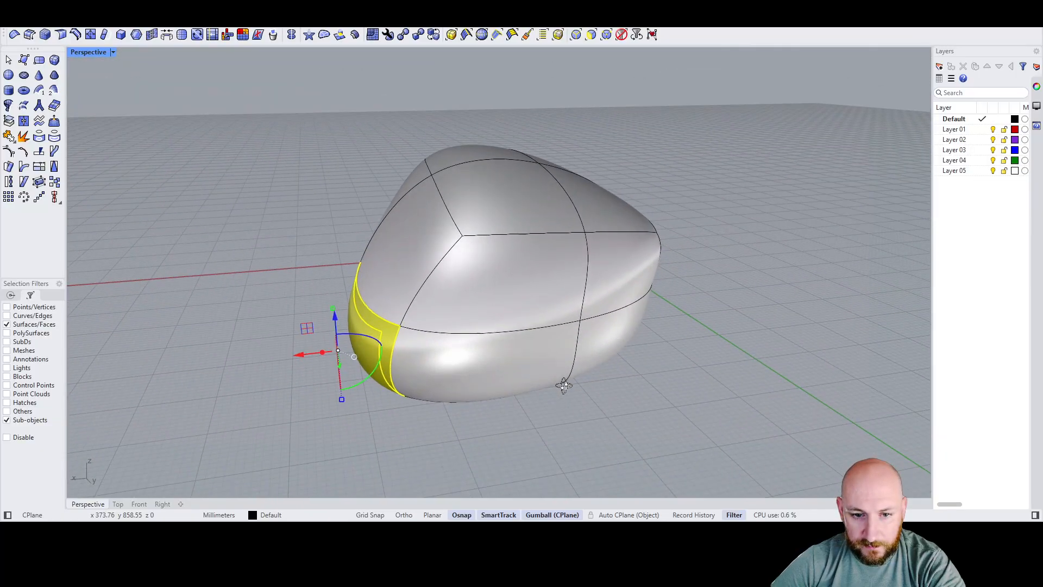
pyautogui.scroll(-3, 542, 305)
pyautogui.moveTo(536, 279); pyautogui.dragTo(566, 251, button='right')
# Step: Undo all the face moves on the SubD box and clear the selection
pyautogui.hotkey('ctrl', 'z')
pyautogui.hotkey('ctrl', 'z')
pyautogui.hotkey('ctrl', 'z')
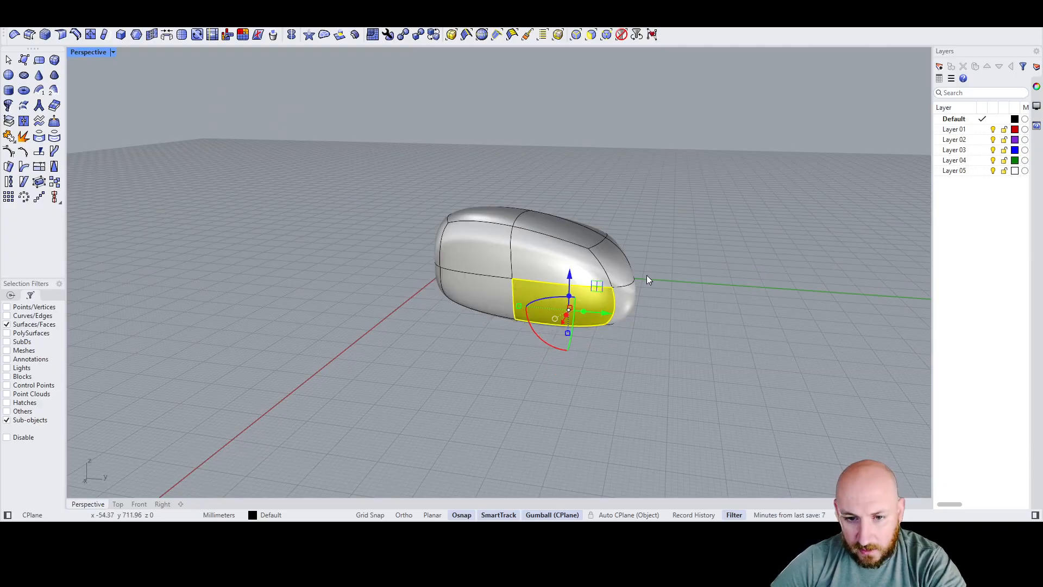
pyautogui.hotkey('ctrl', 'z')
pyautogui.hotkey('ctrl', 'z')
pyautogui.hotkey('ctrl', 'z')
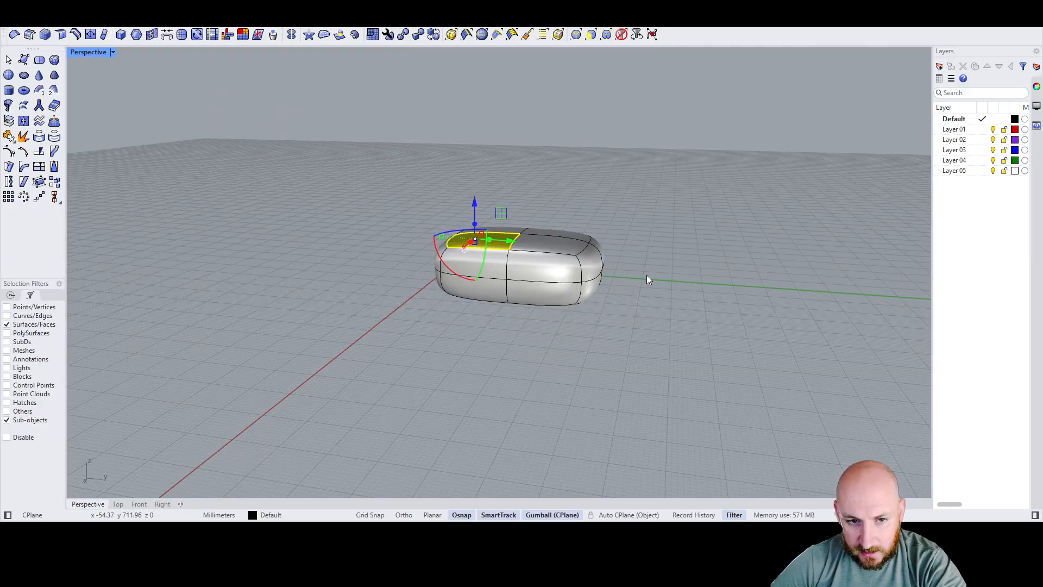
pyautogui.hotkey('ctrl', 'y')
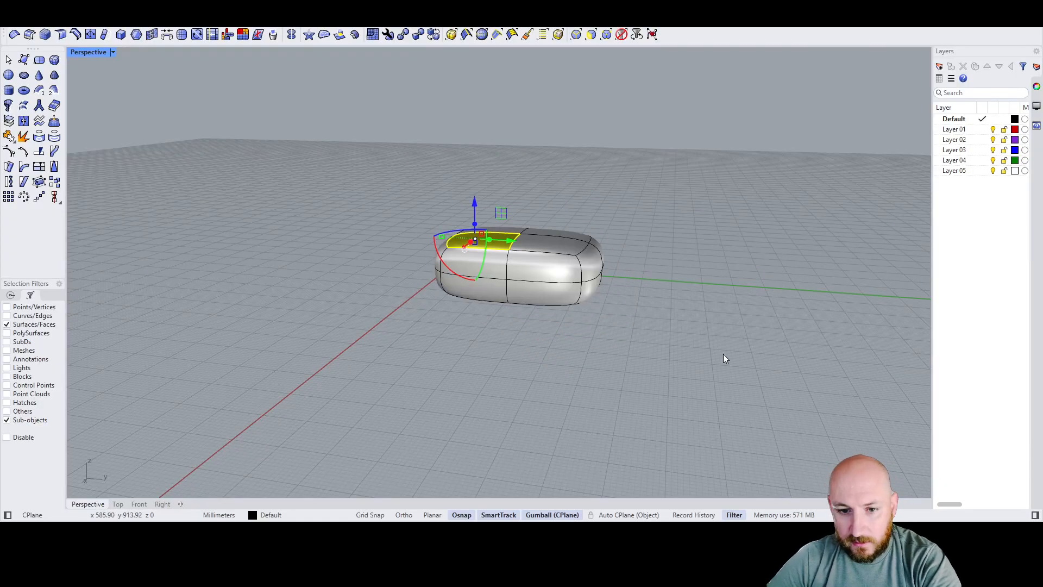
pyautogui.click(722, 353)
# Step: Change the selection filters to Curves/Edges in place of Surfaces/Faces, keeping Sub-objects enabled
pyautogui.scroll(3, 549, 242)
pyautogui.moveTo(566, 260); pyautogui.dragTo(559, 284, button='right')
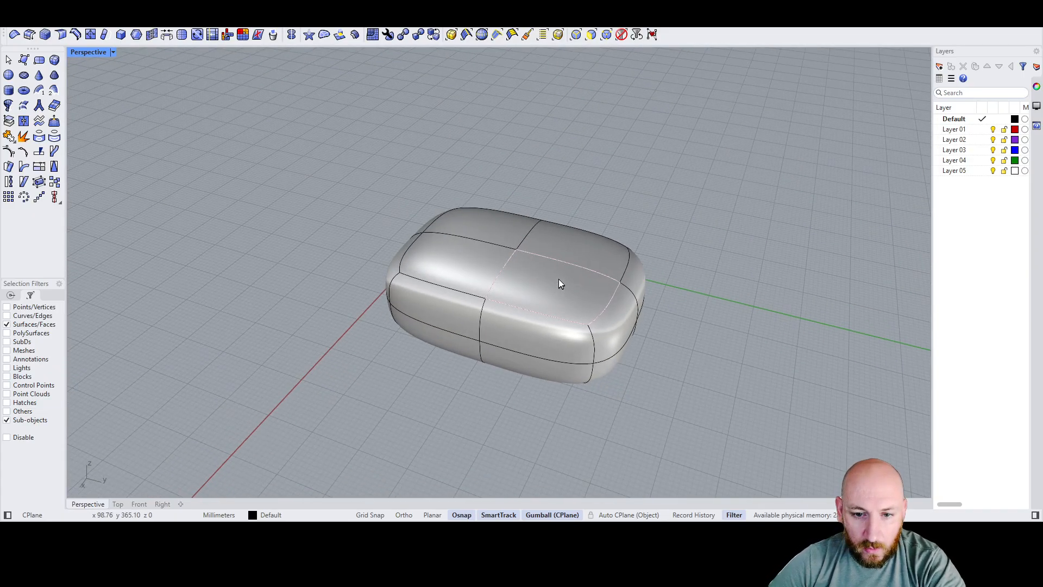
pyautogui.scroll(2, 560, 279)
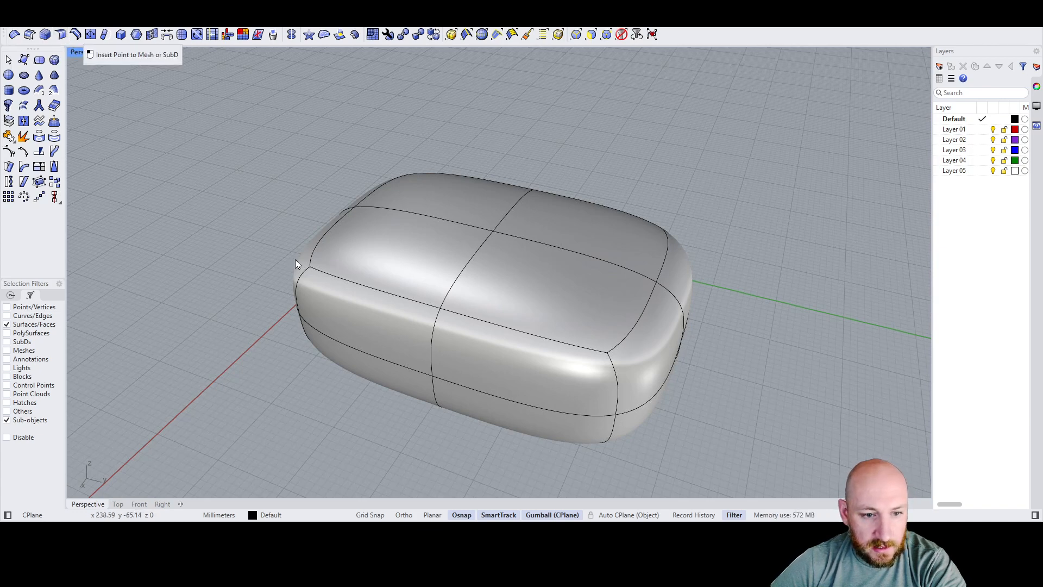
pyautogui.click(6, 316)
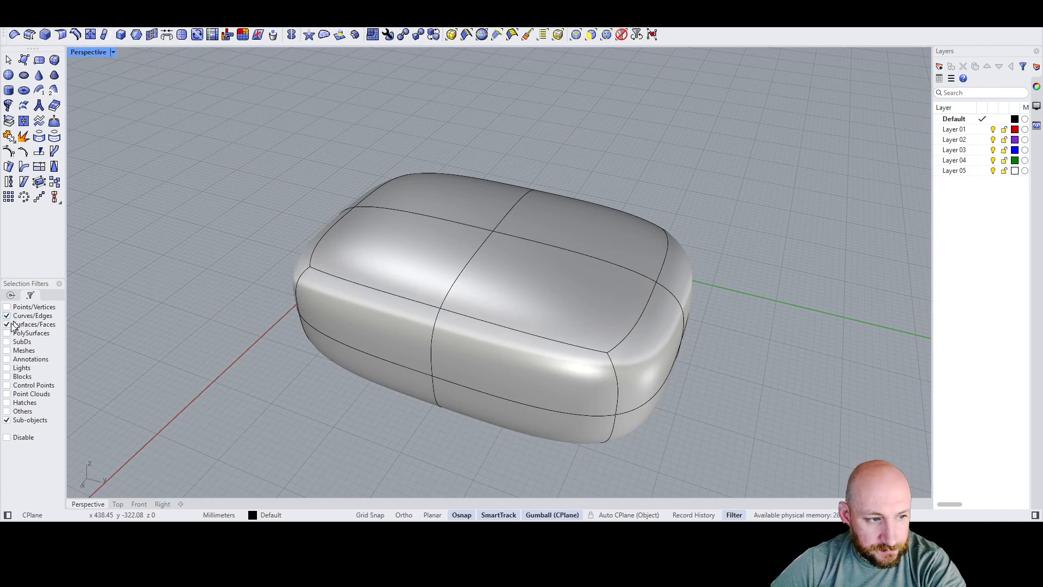
pyautogui.click(7, 324)
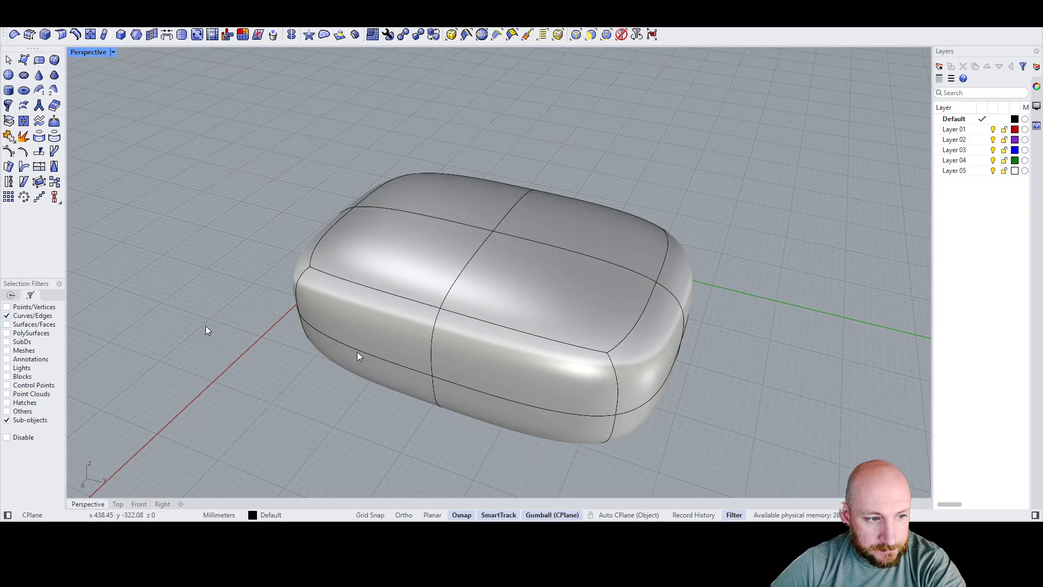
# Step: Select the complete loop of edges around the top perimeter of the SubD box
pyautogui.click(418, 300)
pyautogui.keyDown('shift'); pyautogui.click(491, 322); pyautogui.keyUp('shift')
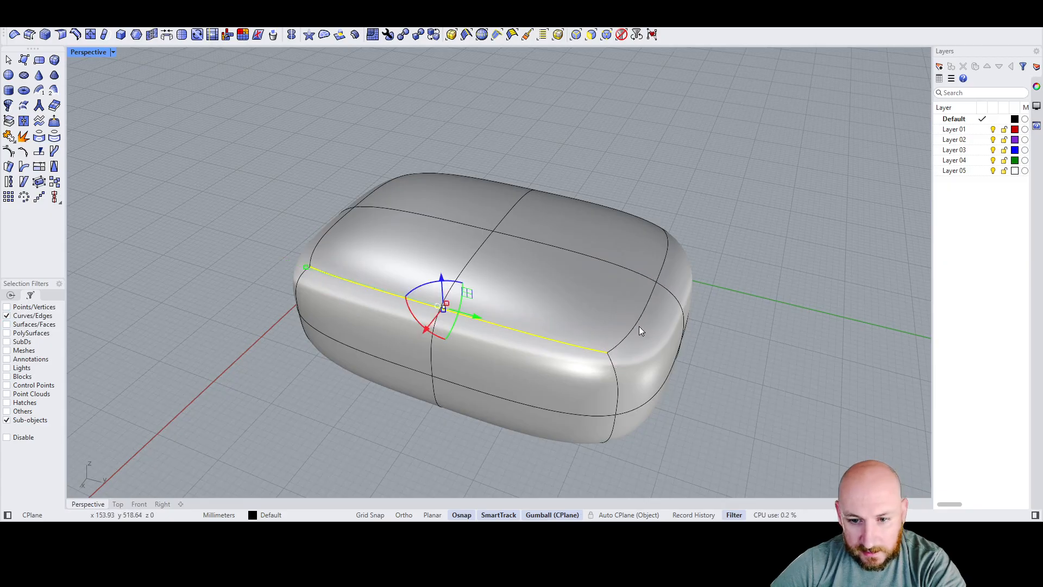
pyautogui.keyDown('shift'); pyautogui.click(647, 311); pyautogui.keyUp('shift')
pyautogui.keyDown('shift'); pyautogui.click(662, 266); pyautogui.keyUp('shift')
pyautogui.moveTo(684, 258); pyautogui.dragTo(511, 255, button='right')
pyautogui.keyDown('shift'); pyautogui.click(598, 296); pyautogui.keyUp('shift')
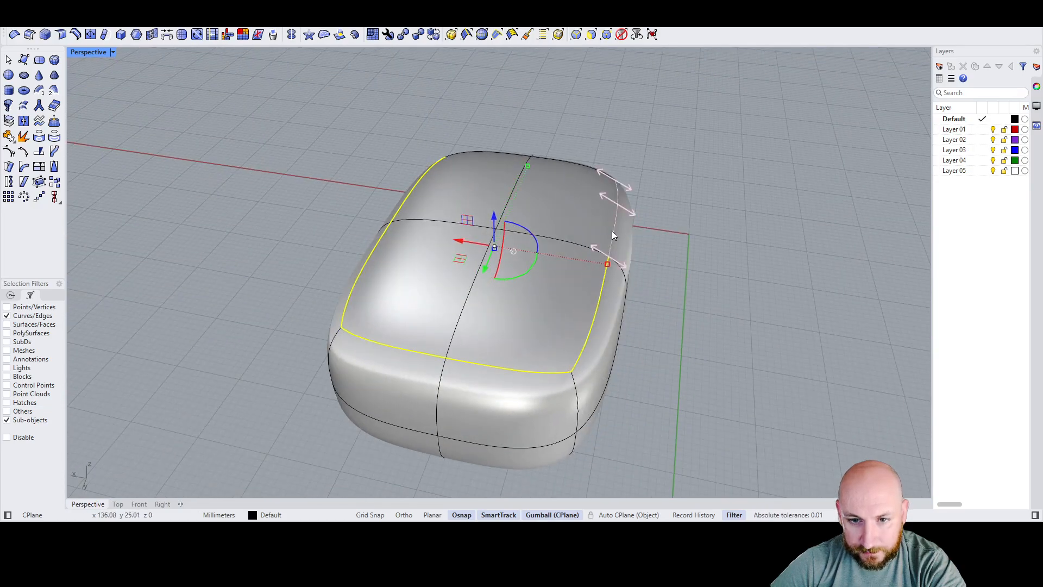
pyautogui.keyDown('shift'); pyautogui.click(579, 164); pyautogui.keyUp('shift')
pyautogui.moveTo(446, 243); pyautogui.dragTo(601, 215, button='right')
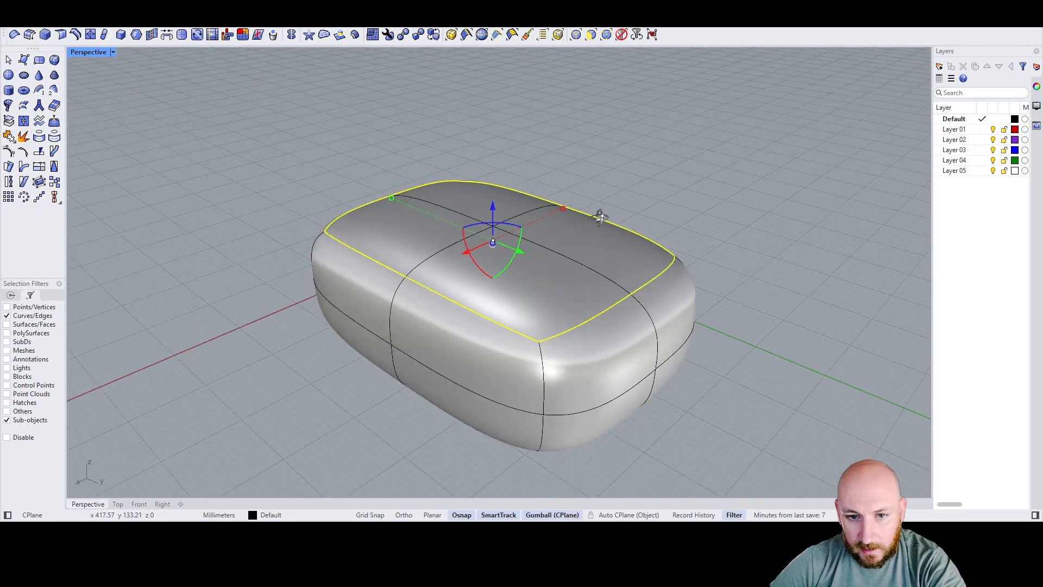
# Step: Toggle the SubD to flat display and back, and apply a hard crease to the selected top edges
pyautogui.press('Tab')
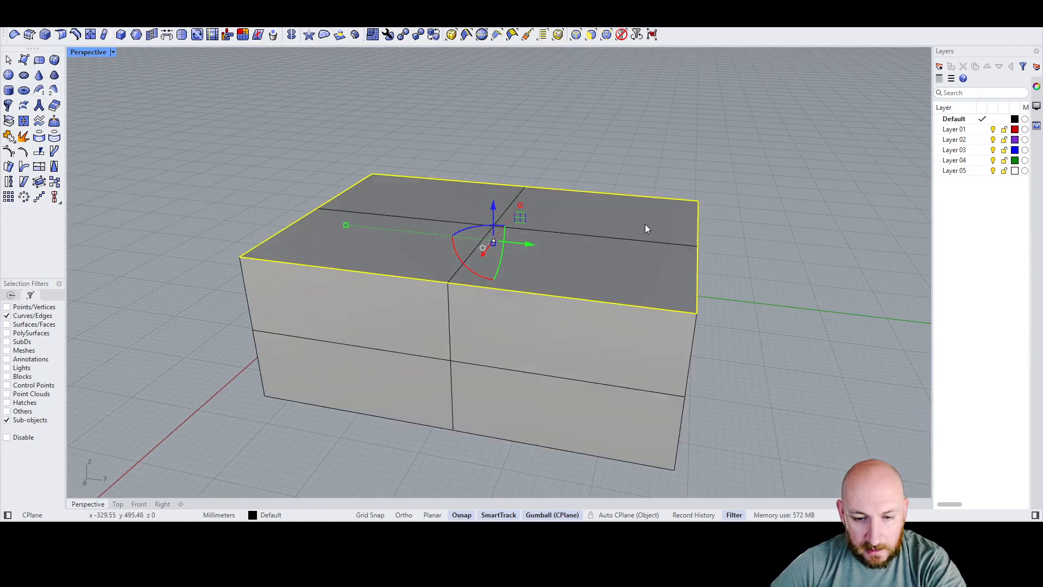
pyautogui.press('Tab')
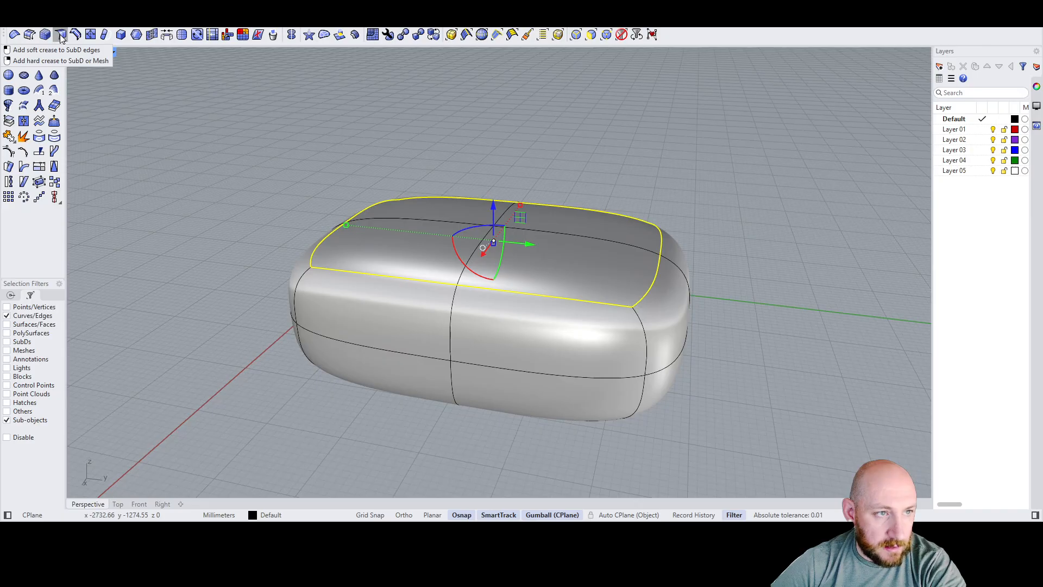
pyautogui.rightClick(60, 35)
pyautogui.click(738, 282)
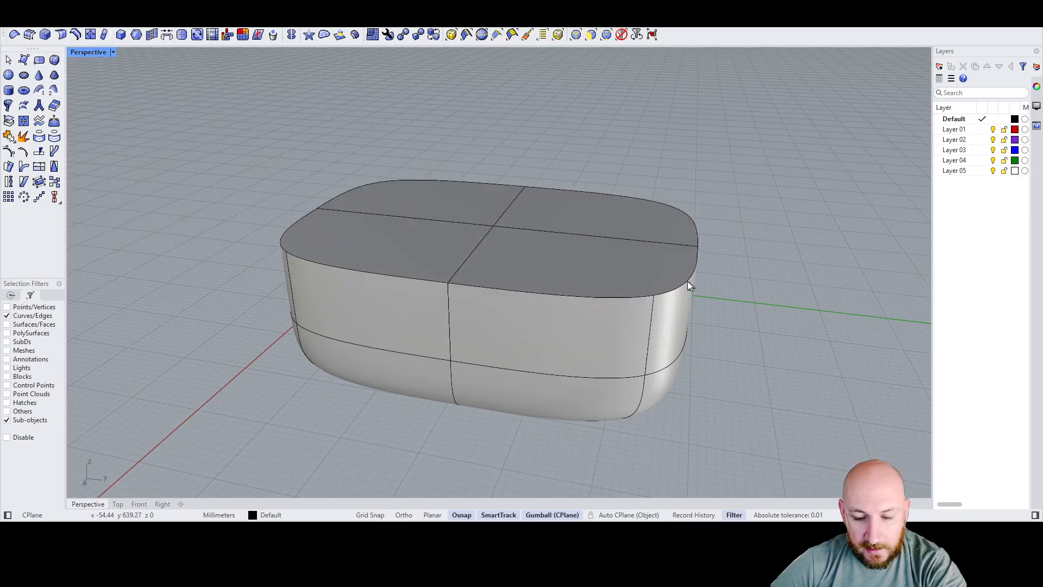
pyautogui.moveTo(689, 285); pyautogui.dragTo(668, 257, button='right')
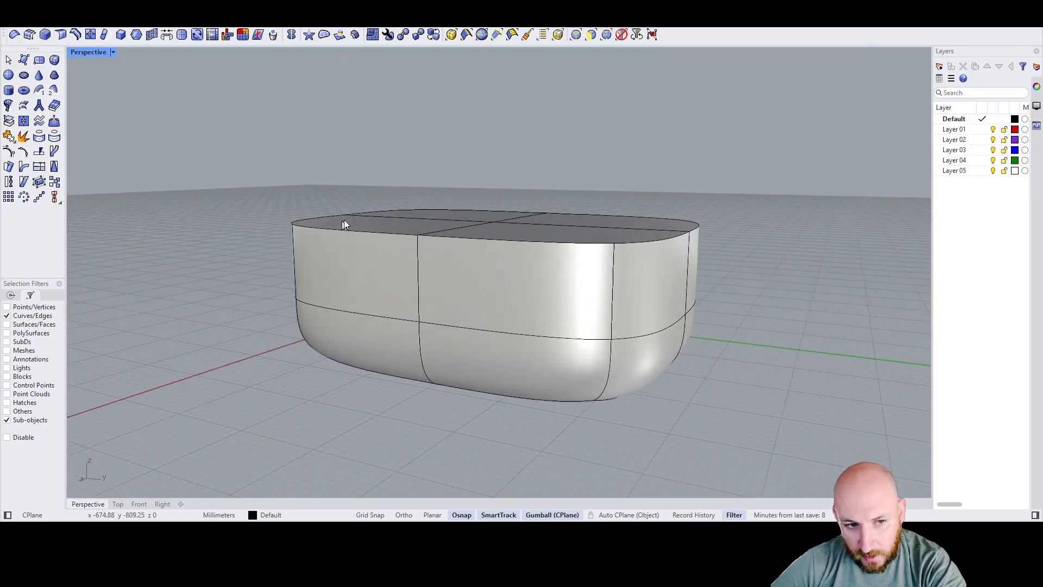
# Step: Enable Surfaces/Faces in the selection filters alongside Curves/Edges
pyautogui.moveTo(410, 236); pyautogui.dragTo(363, 305, button='right')
pyautogui.scroll(4, 345, 218)
pyautogui.scroll(-5, 499, 278)
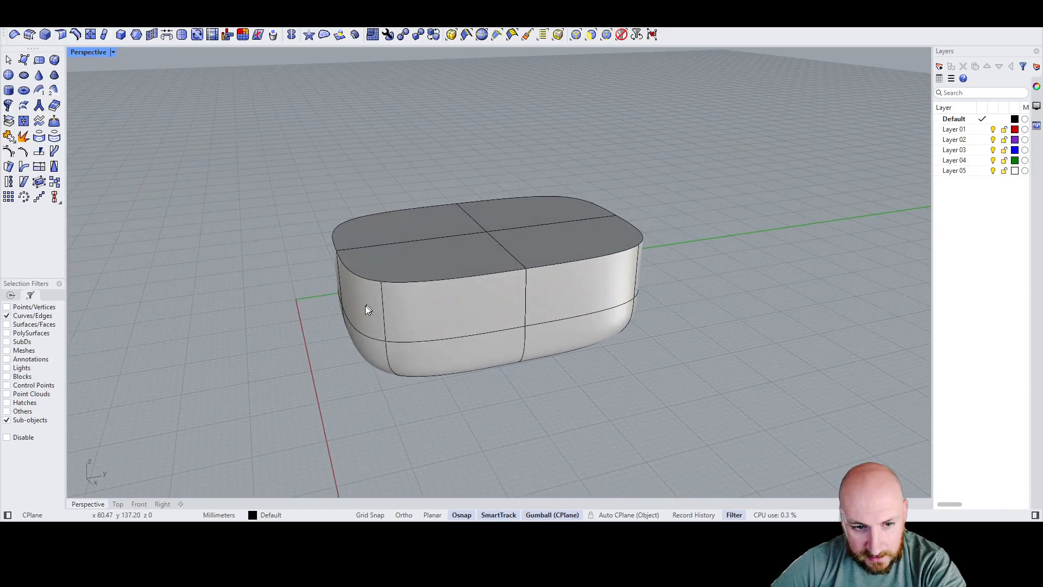
pyautogui.click(15, 325)
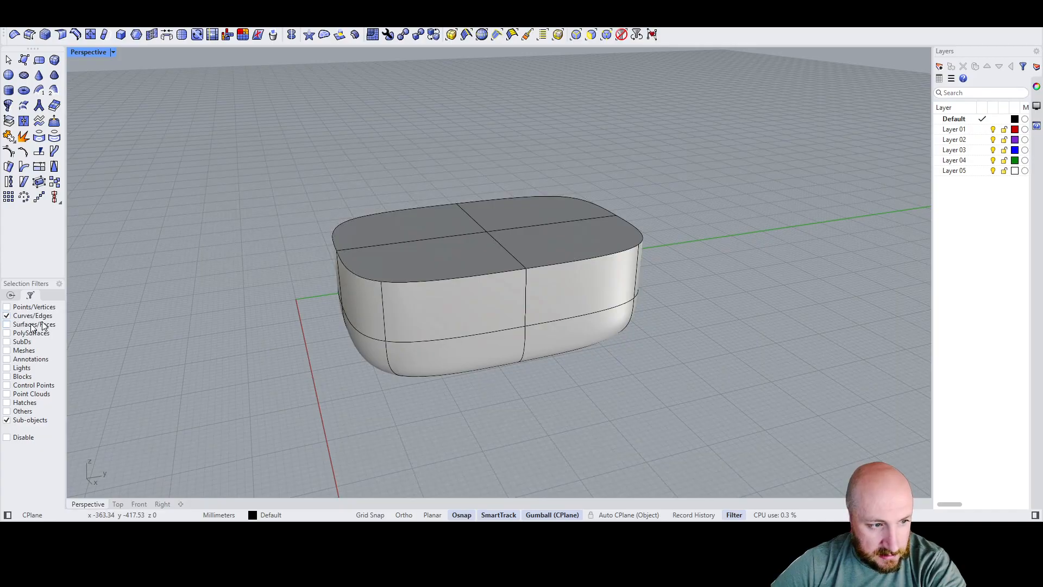
# Step: Pull three upper side faces of the creased SubD outward, one after another
pyautogui.click(356, 311)
pyautogui.moveTo(388, 294); pyautogui.dragTo(327, 302)
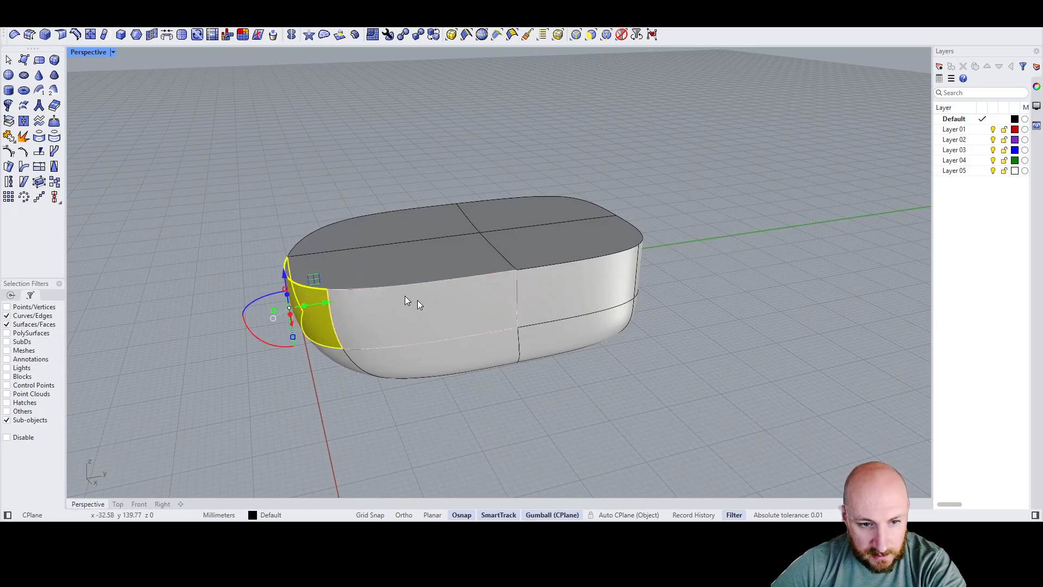
pyautogui.click(595, 303)
pyautogui.moveTo(614, 305); pyautogui.dragTo(638, 303)
pyautogui.moveTo(706, 307); pyautogui.dragTo(573, 284, button='right')
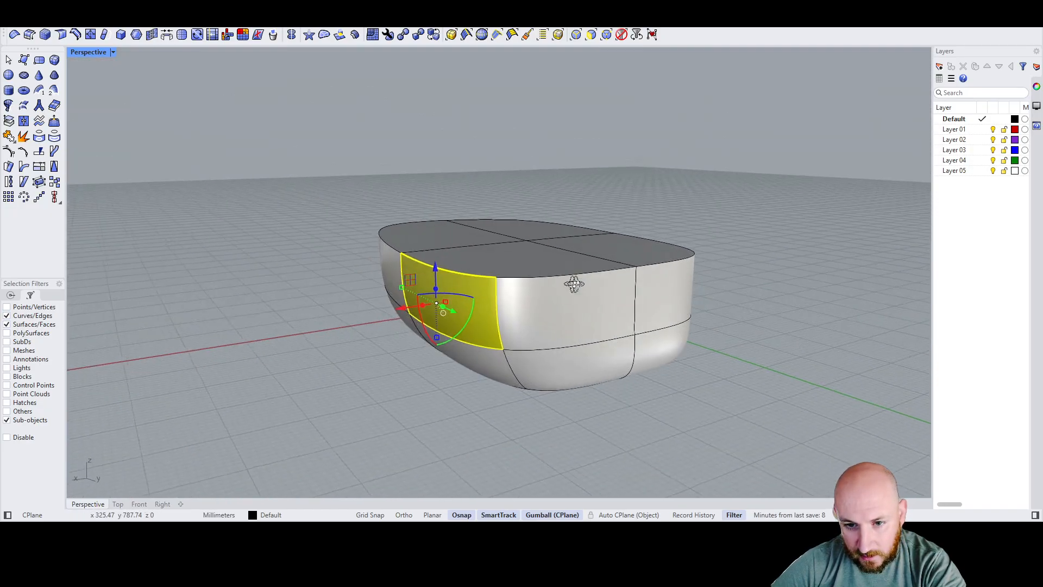
pyautogui.click(662, 294)
pyautogui.moveTo(702, 299); pyautogui.dragTo(744, 314)
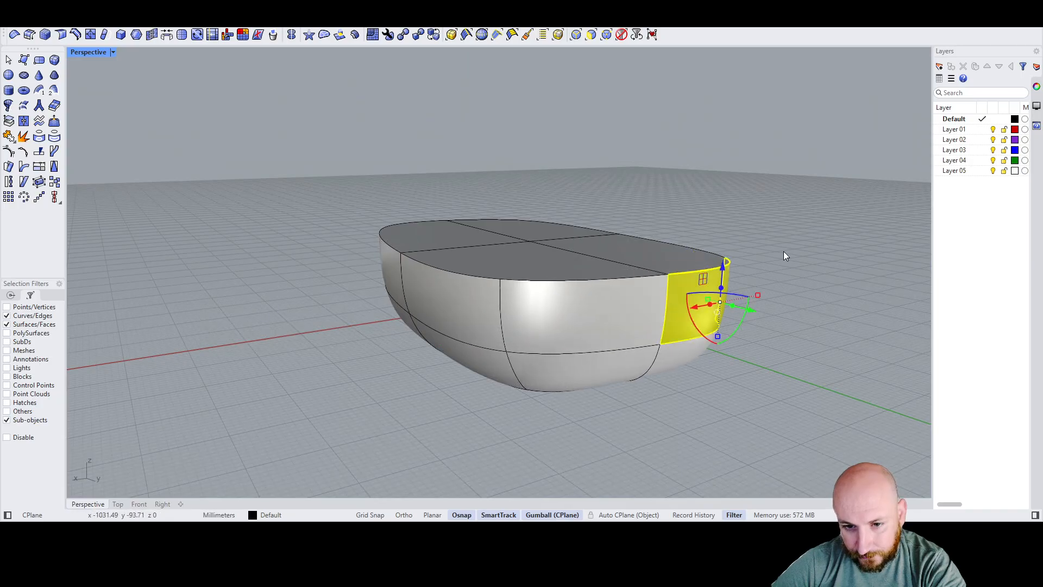
# Step: Raise one top face of the creased SubD vertically and clear the selection
pyautogui.click(783, 252)
pyautogui.click(676, 267)
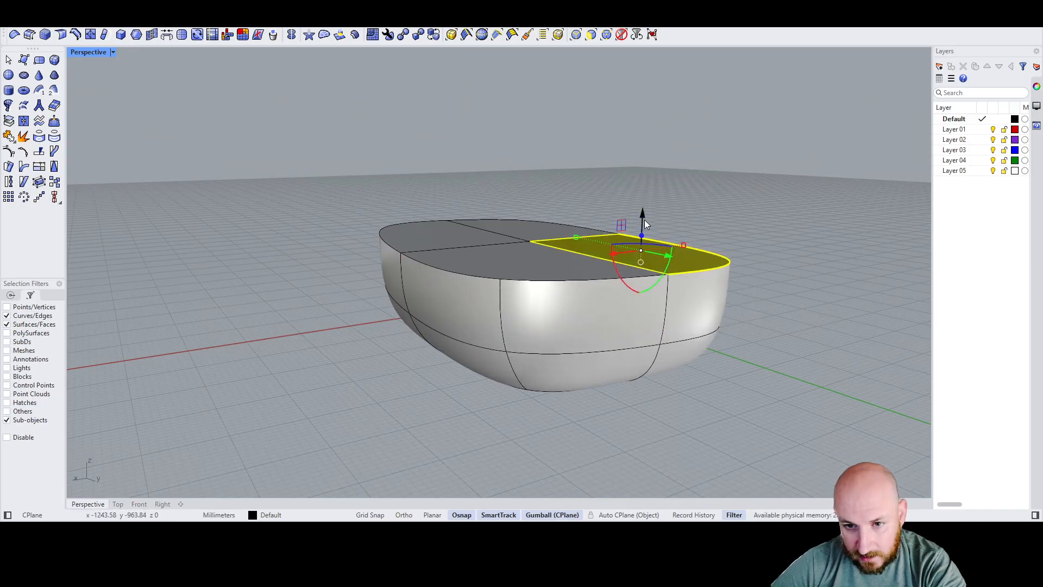
pyautogui.moveTo(645, 219); pyautogui.dragTo(661, 185)
pyautogui.click(742, 221)
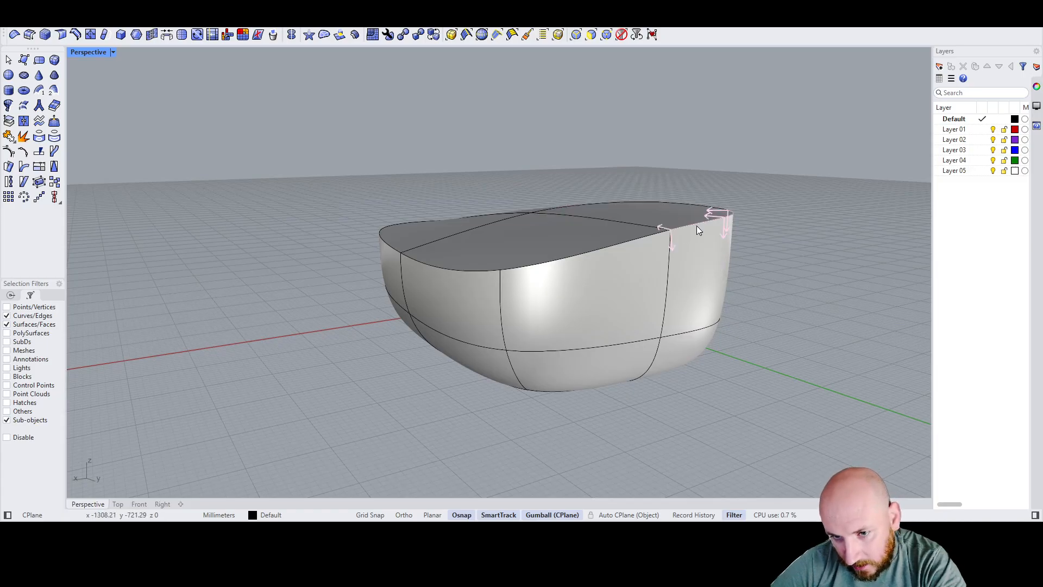
pyautogui.moveTo(742, 247); pyautogui.dragTo(661, 263, button='right')
# Step: Undo the face moves and the hard crease on the top edges
pyautogui.hotkey('ctrl', 'z')
pyautogui.hotkey('ctrl', 'z')
pyautogui.hotkey('ctrl', 'z')
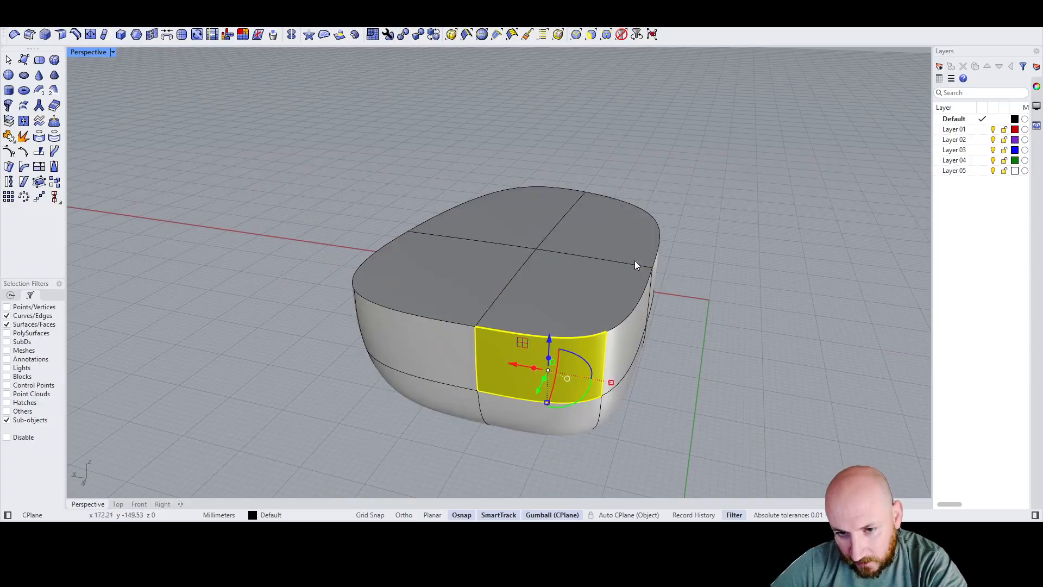
pyautogui.hotkey('ctrl', 'z')
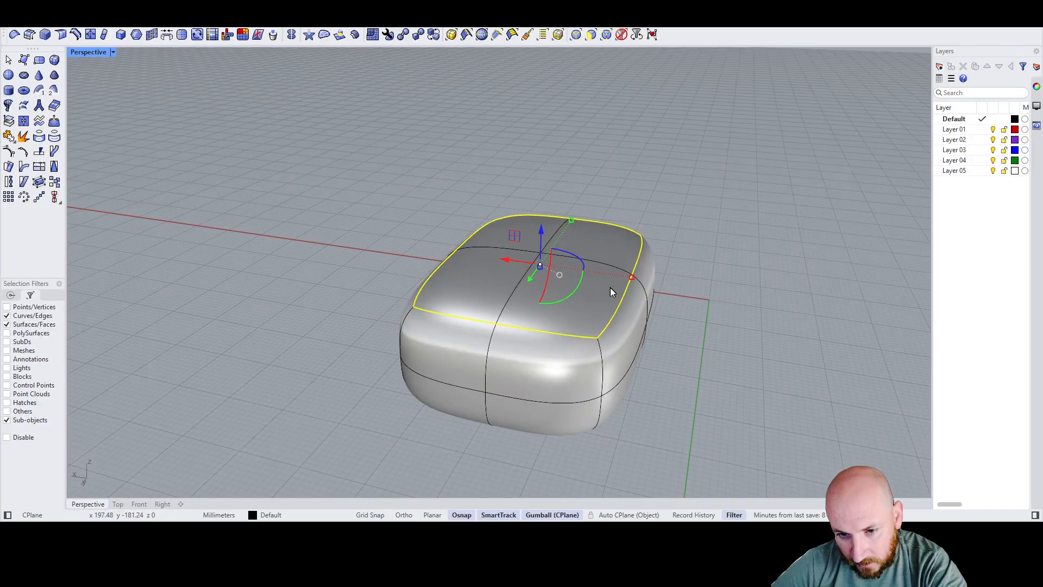
pyautogui.moveTo(611, 291); pyautogui.dragTo(549, 158, button='right')
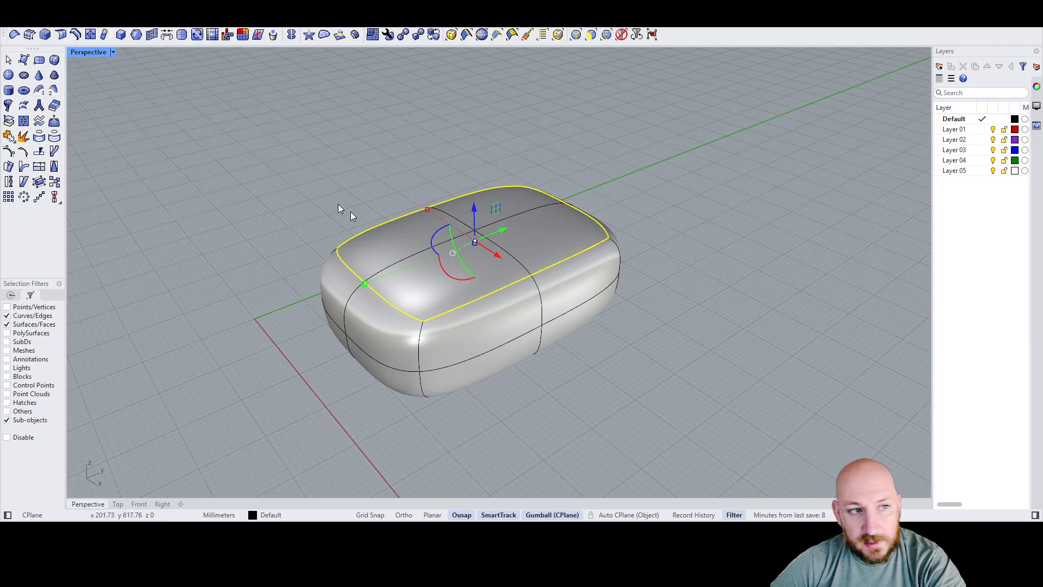
# Step: Apply a soft crease of 65% to the selected loop of top edges
pyautogui.click(62, 36)
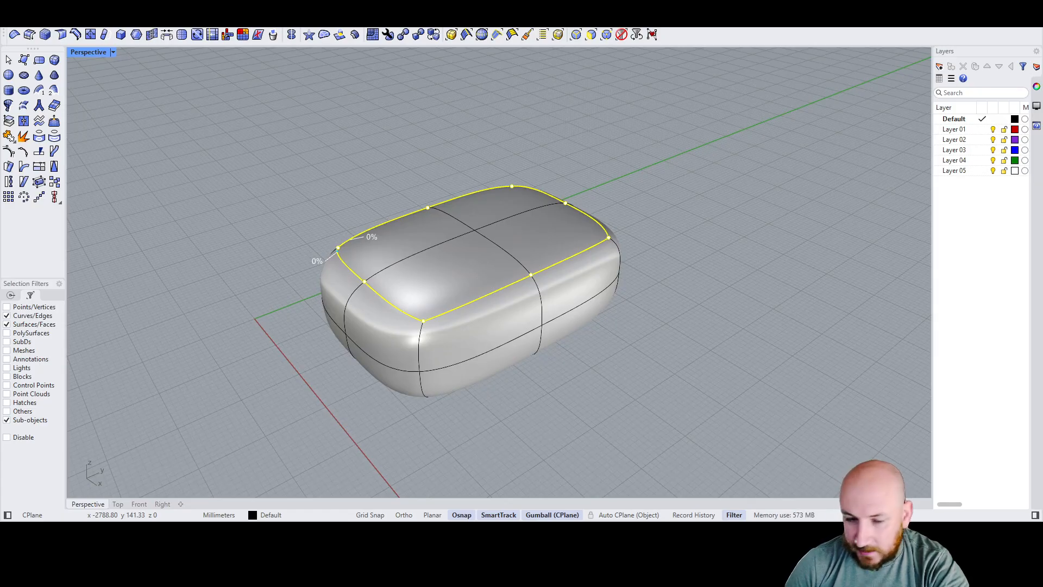
pyautogui.write('65')
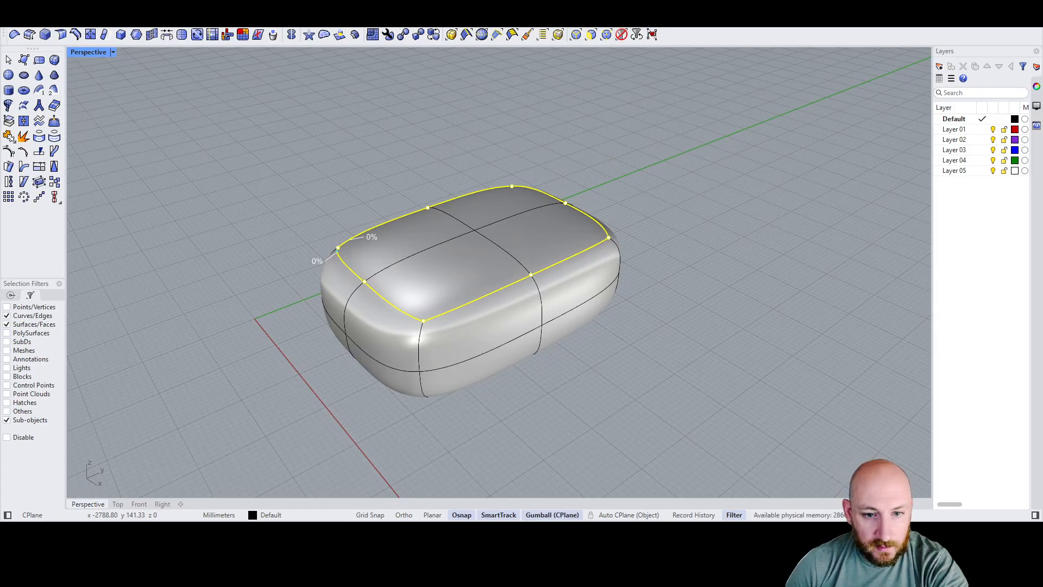
pyautogui.press('Return')
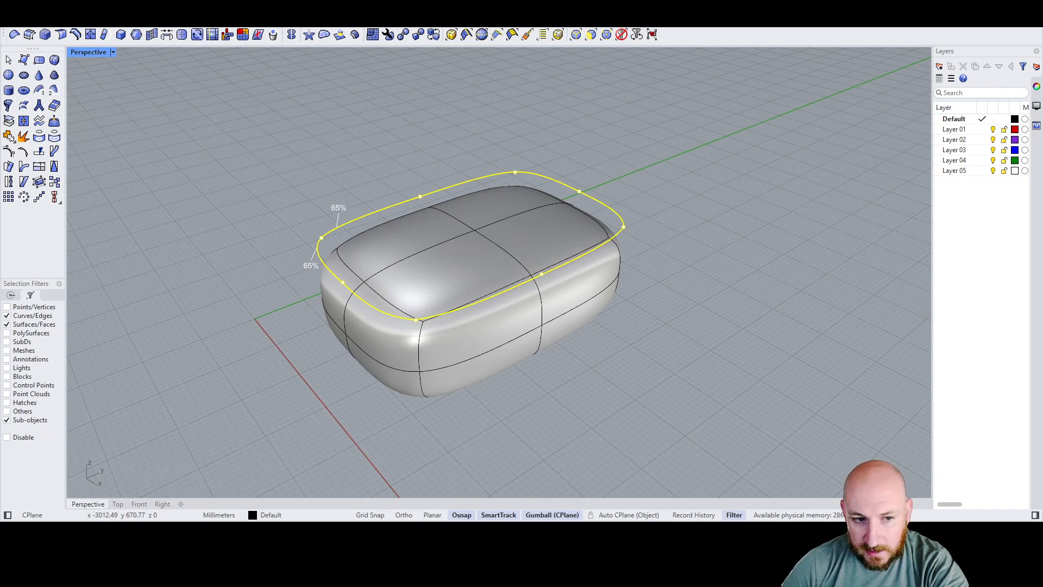
pyautogui.press('Return')
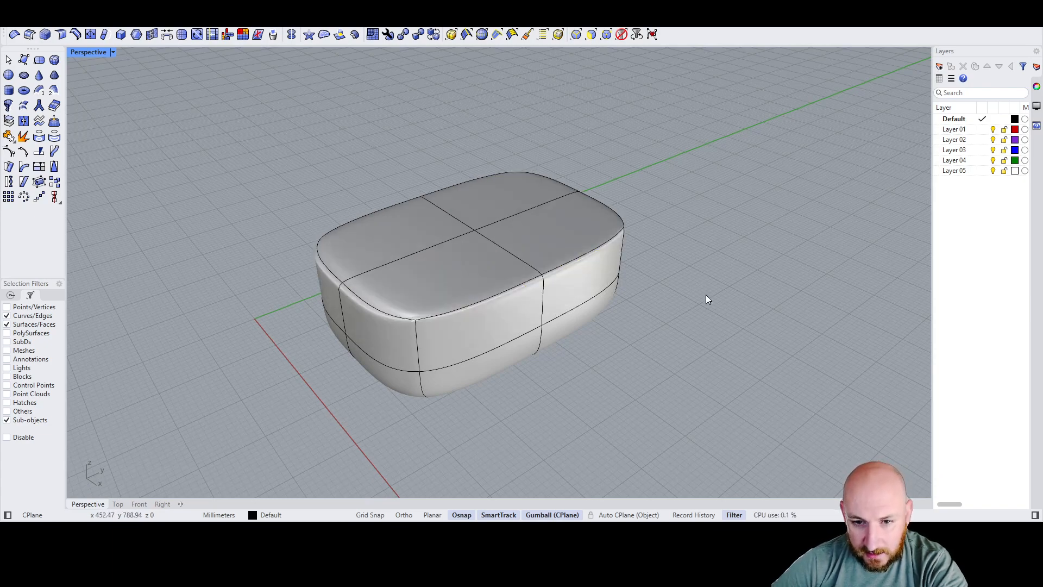
# Step: Pull one upper side face of the soft-creased SubD outward along the X axis
pyautogui.scroll(3, 530, 260)
pyautogui.moveTo(467, 247); pyautogui.dragTo(395, 295, button='right')
pyautogui.keyDown('ctrl'); pyautogui.keyDown('shift'); pyautogui.click(395, 296); pyautogui.keyUp('shift'); pyautogui.keyUp('ctrl')
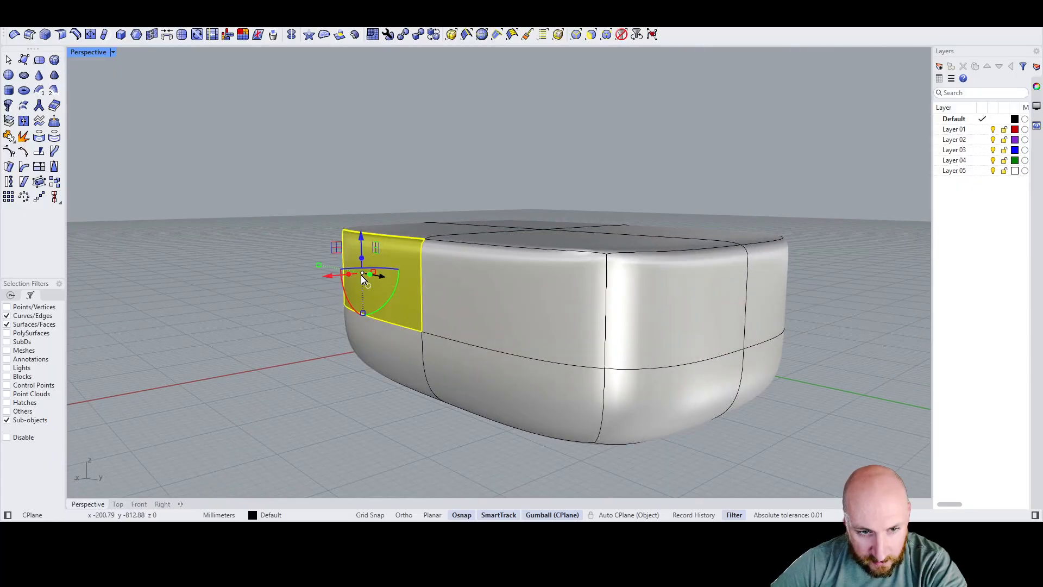
pyautogui.moveTo(337, 275); pyautogui.dragTo(273, 291)
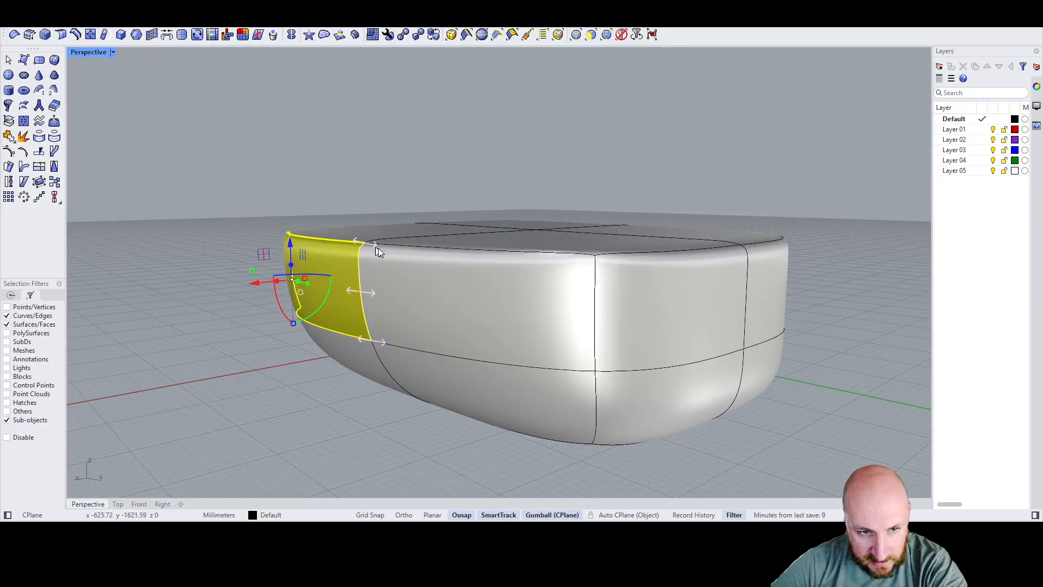
# Step: Pull an upper end face outward along the Y axis and an upper face on the opposite side outward along X
pyautogui.click(505, 282)
pyautogui.click(730, 326)
pyautogui.scroll(-3, 690, 294)
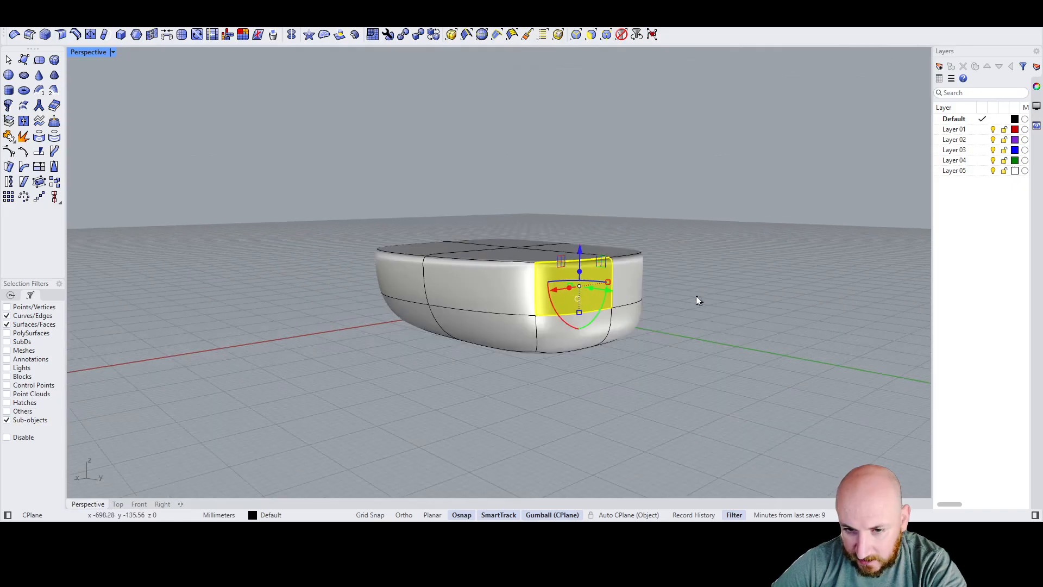
pyautogui.scroll(3, 696, 296)
pyautogui.moveTo(697, 296); pyautogui.dragTo(821, 322, button='right')
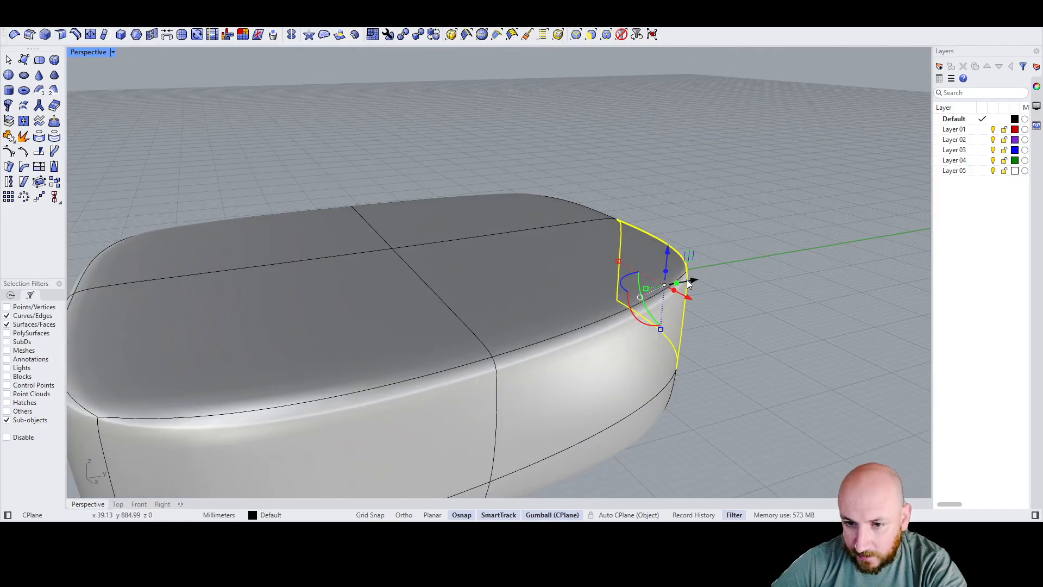
pyautogui.moveTo(685, 278); pyautogui.dragTo(781, 262)
pyautogui.press('Escape')
pyautogui.moveTo(691, 275); pyautogui.dragTo(574, 256, button='right')
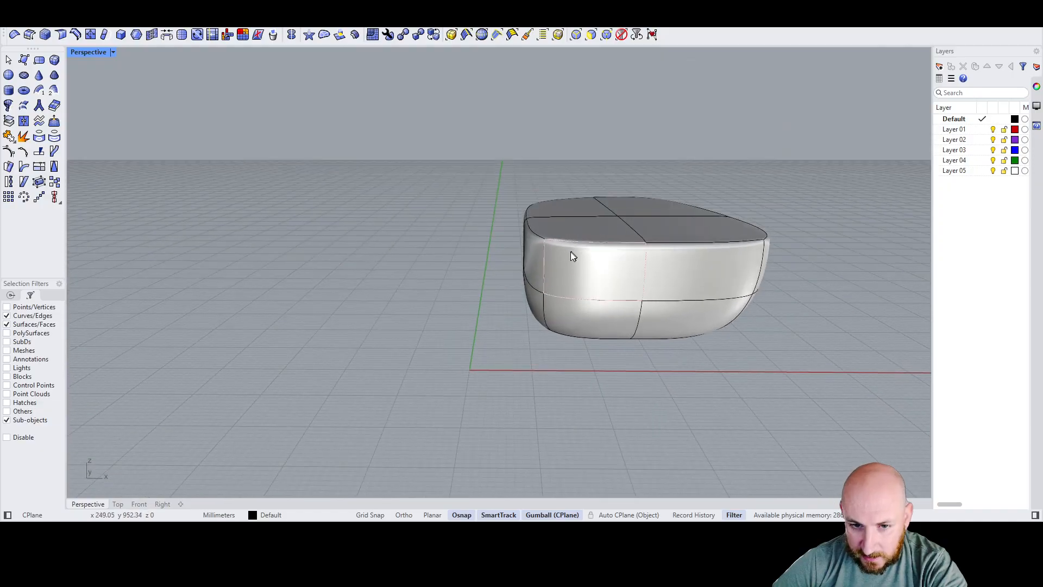
pyautogui.click(529, 256)
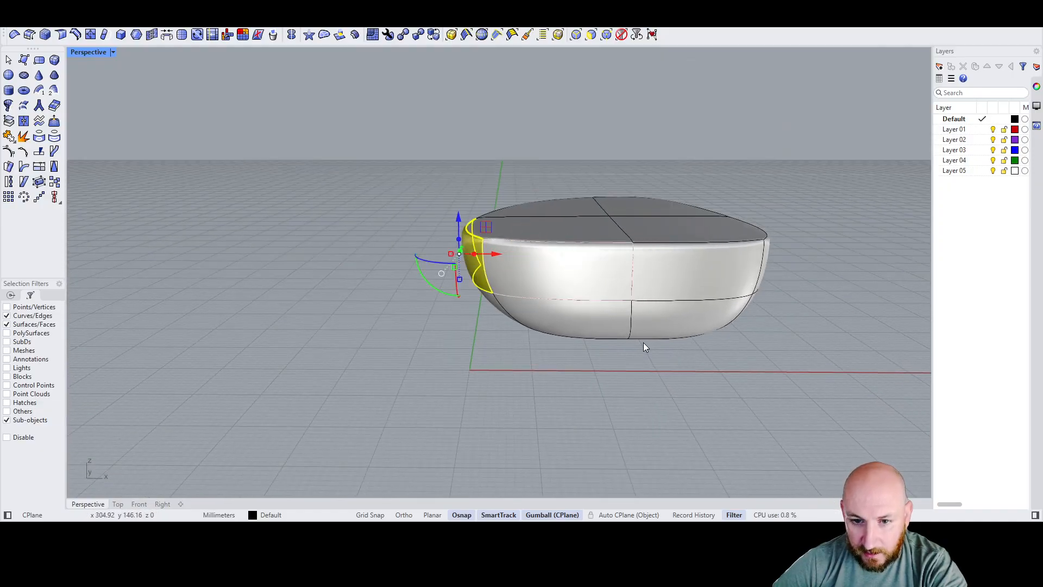
# Step: Select the whole soft-creased SubD and delete it to empty the scene
pyautogui.moveTo(643, 343); pyautogui.dragTo(621, 262, button='right')
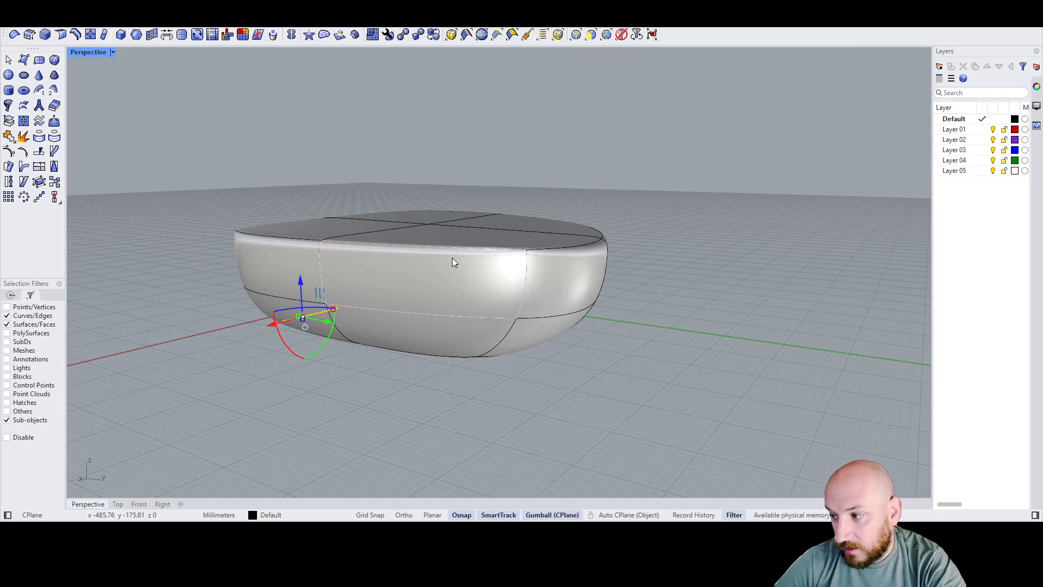
pyautogui.scroll(-8, 478, 363)
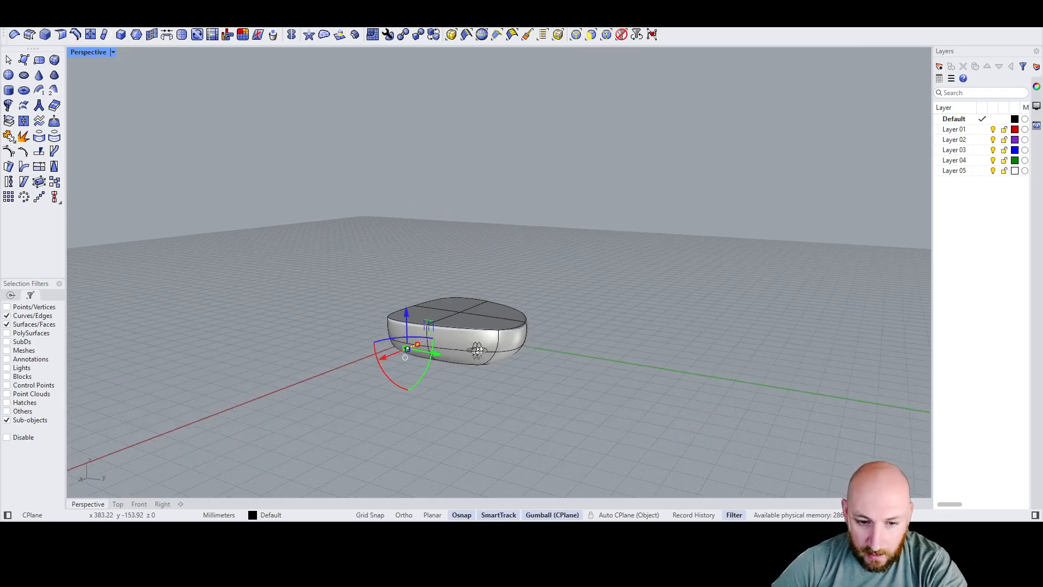
pyautogui.moveTo(483, 352); pyautogui.dragTo(644, 321, button='right')
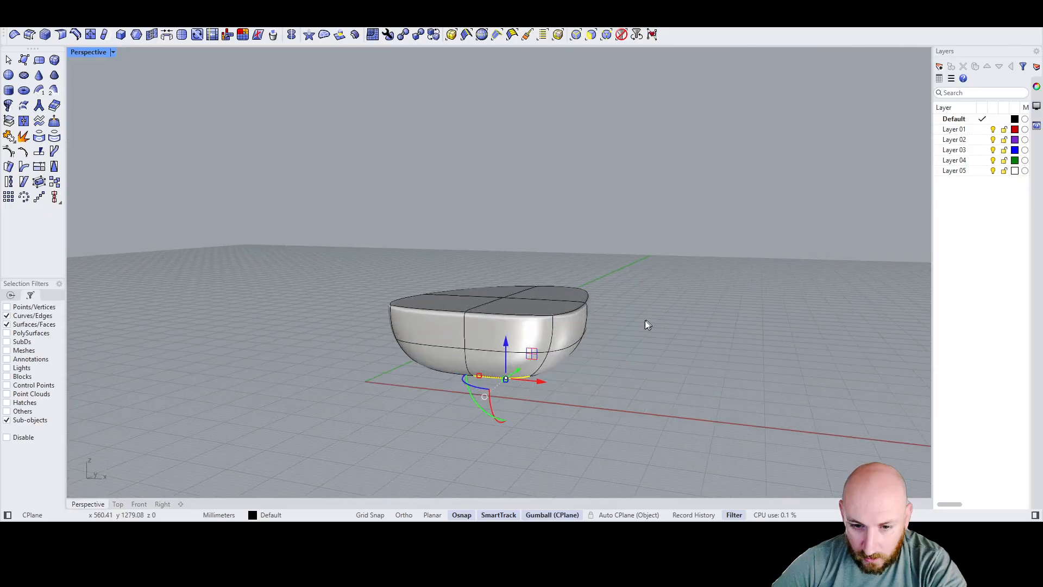
pyautogui.click(348, 241)
pyautogui.moveTo(348, 242); pyautogui.dragTo(652, 429)
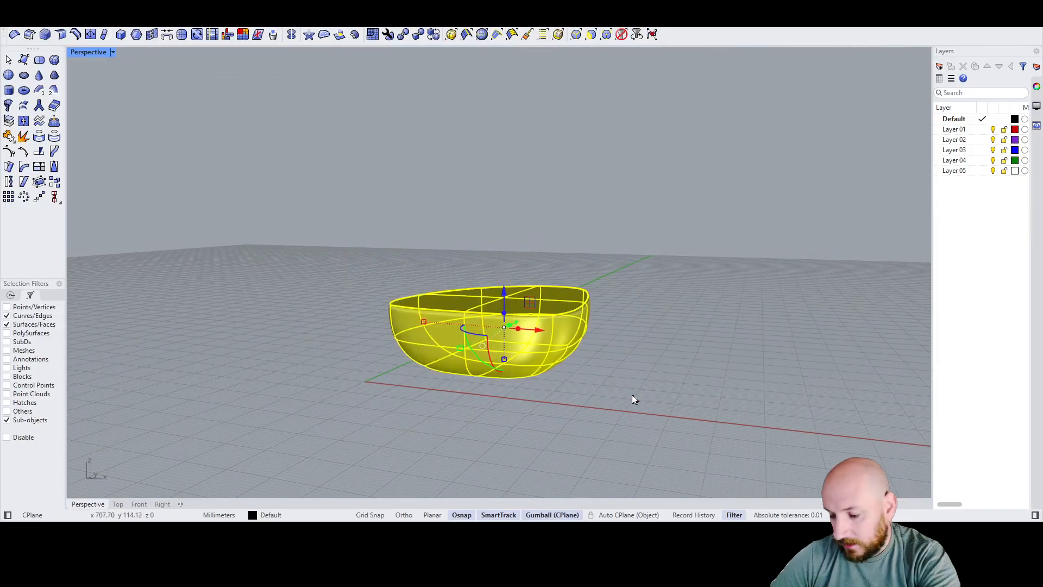
pyautogui.press('Delete')
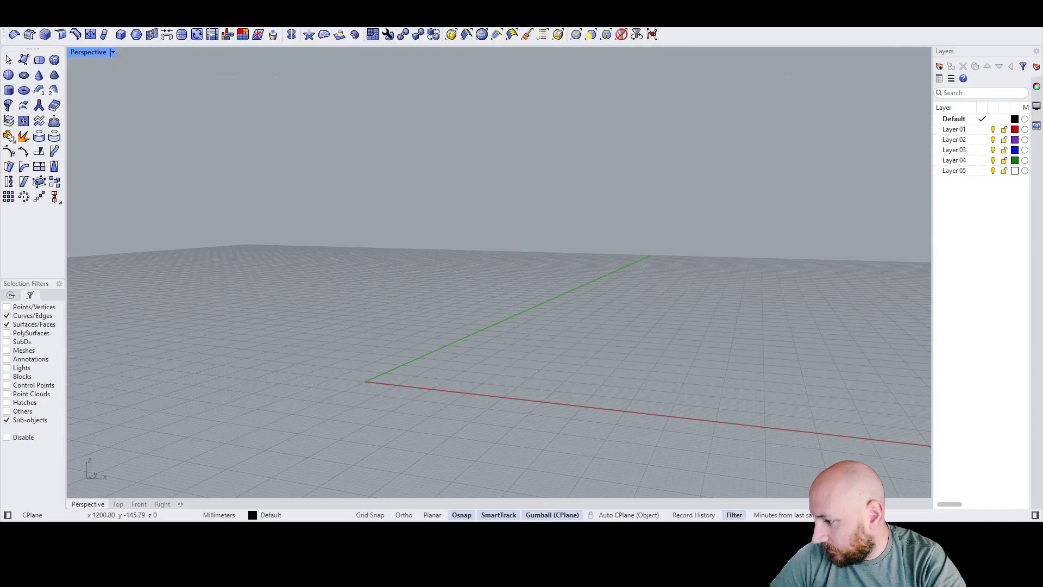
# Step: Switch to the four-viewport layout and place the metal lounge chair picture in the Front view, starting near the origin and sized far beyond the grid
pyautogui.press('super+d')
pyautogui.press('super+d')
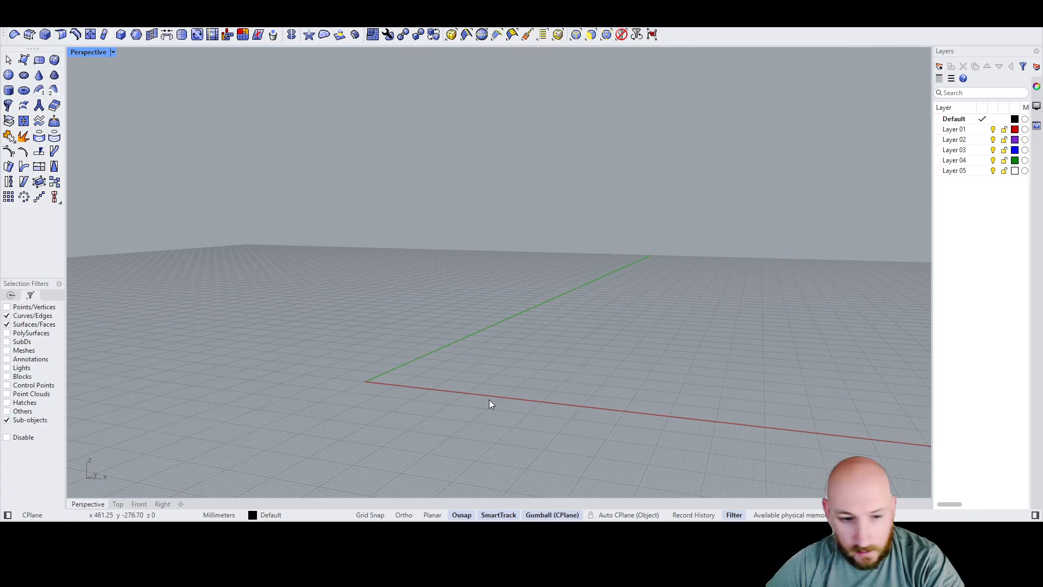
pyautogui.doubleClick(96, 52)
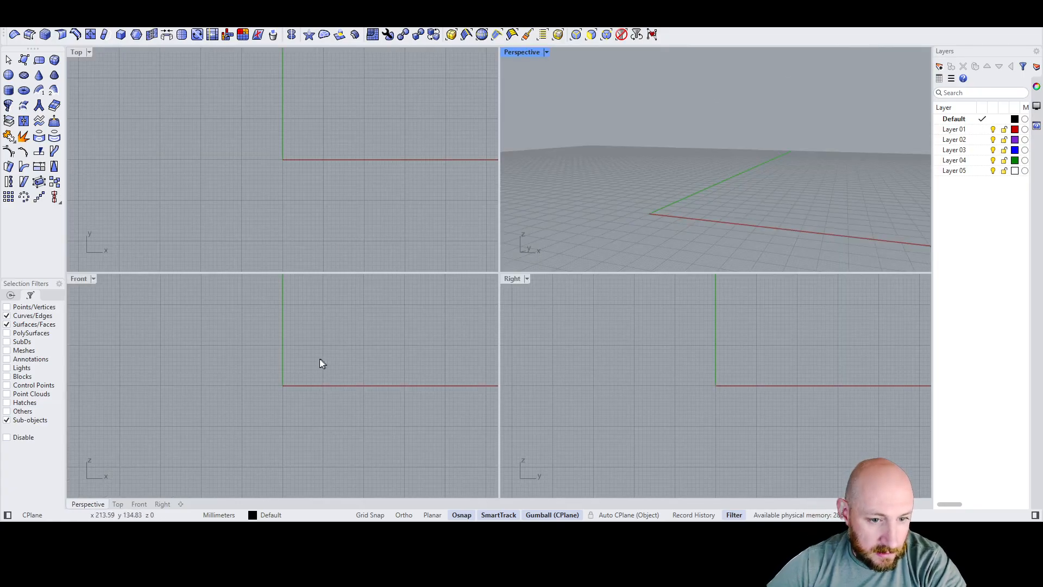
pyautogui.click(309, 372)
pyautogui.press('Return')
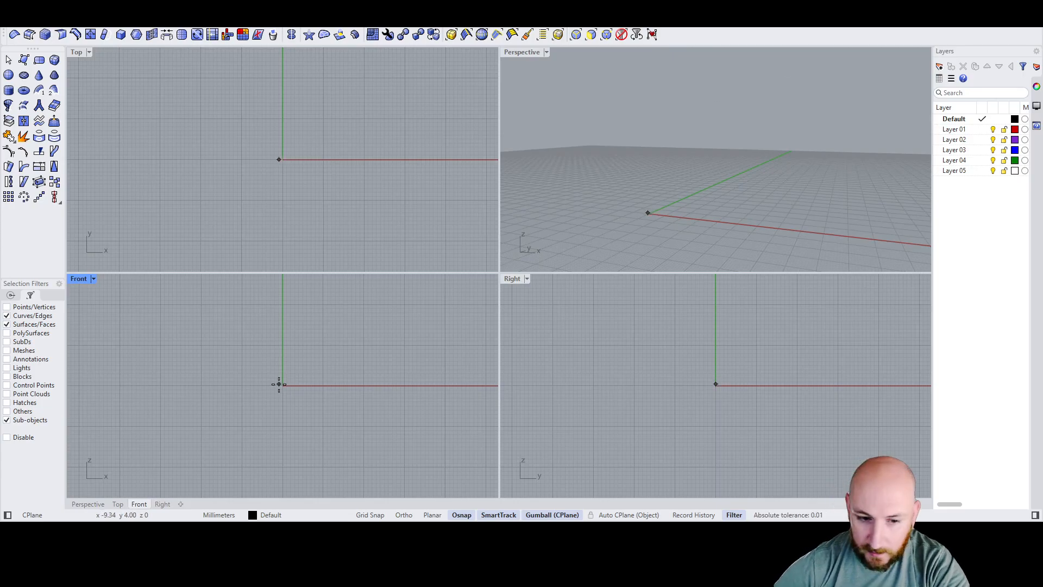
pyautogui.click(296, 374)
pyautogui.scroll(-15, 280, 409)
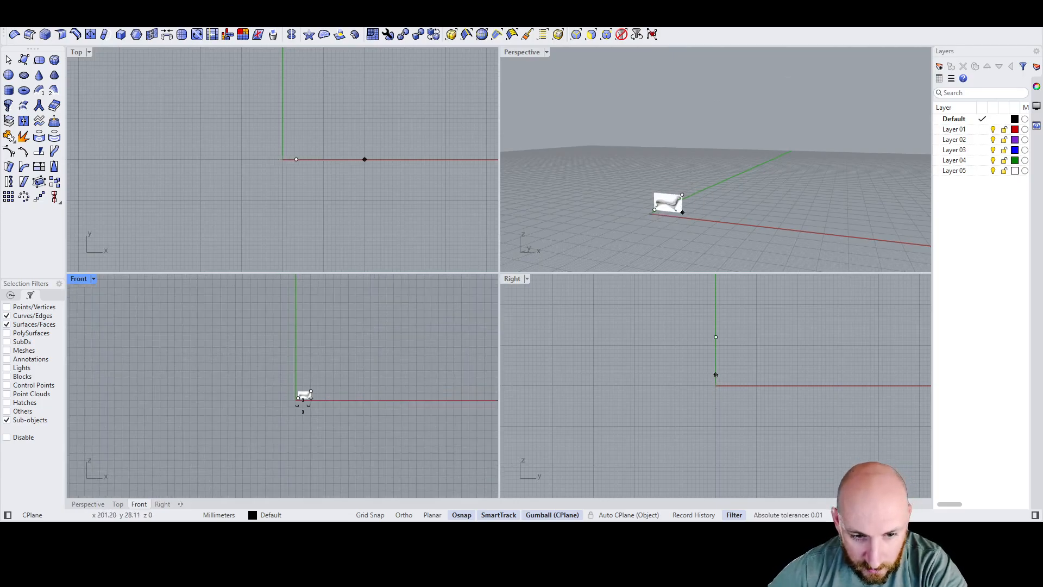
pyautogui.scroll(-20, 268, 400)
pyautogui.click(424, 335)
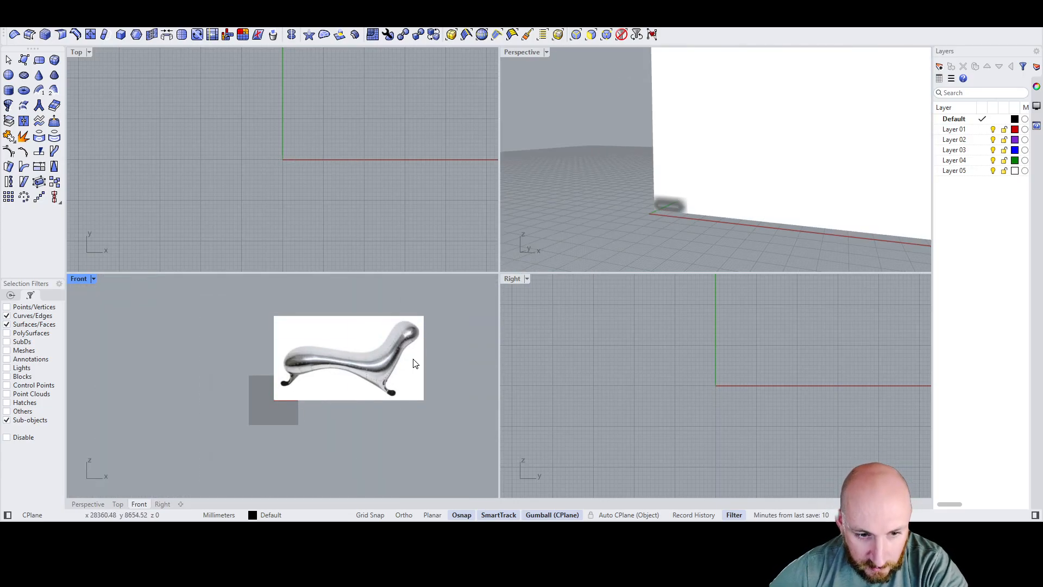
# Step: Examine the chair's side profile in the reference picture, in both the Front and Perspective views
pyautogui.scroll(10, 356, 352)
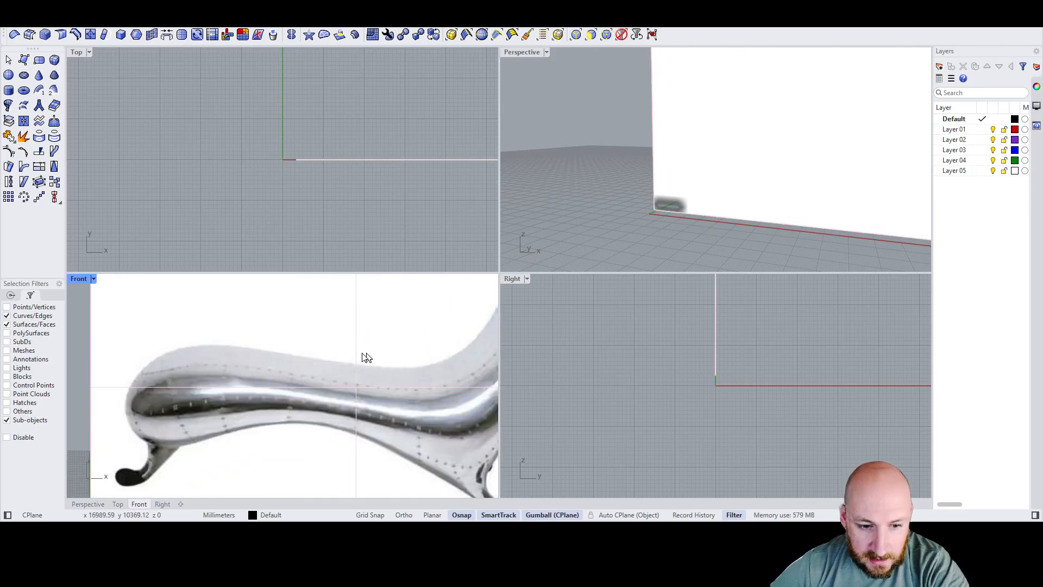
pyautogui.scroll(-5, 364, 354)
pyautogui.scroll(3, 384, 359)
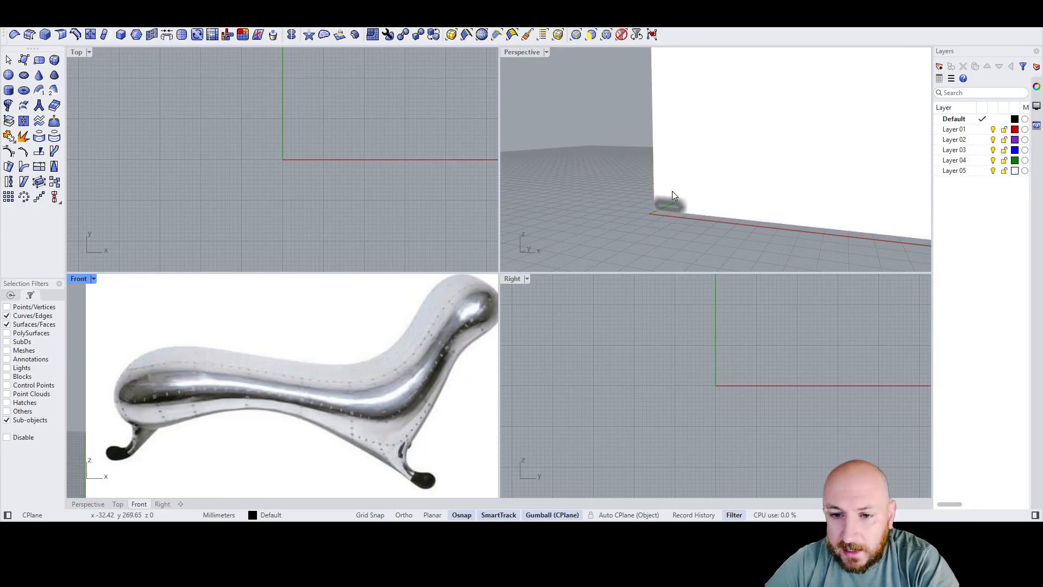
pyautogui.moveTo(667, 191); pyautogui.dragTo(615, 232, button='right')
pyautogui.scroll(-5, 615, 230)
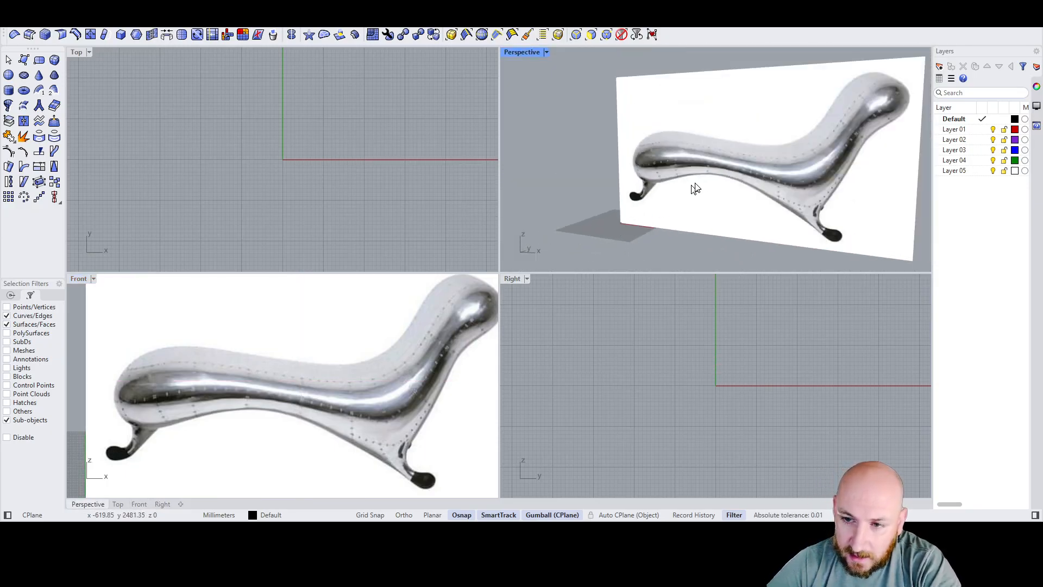
pyautogui.click(741, 184)
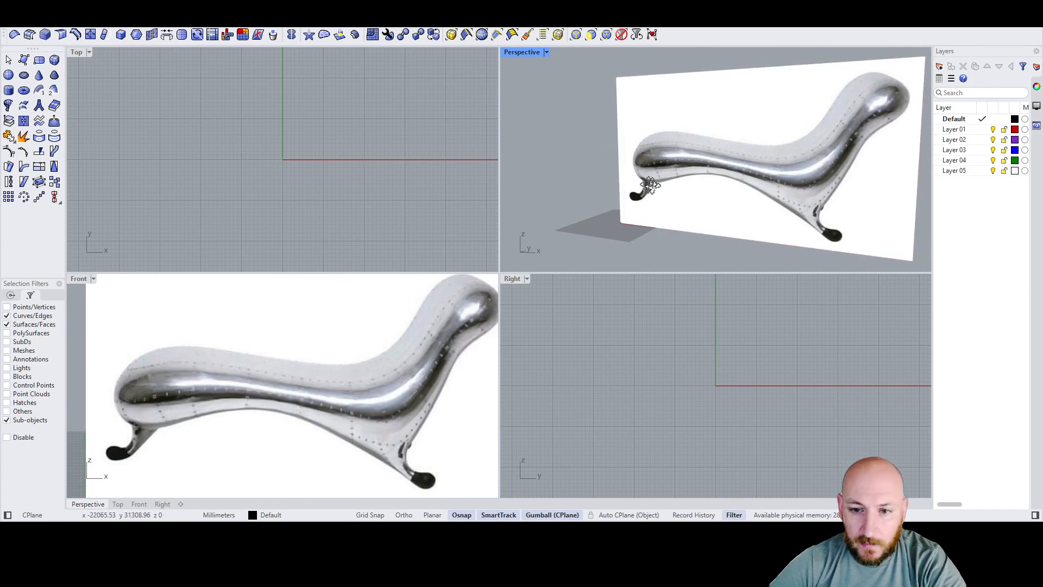
pyautogui.moveTo(650, 185); pyautogui.dragTo(706, 191, button='right')
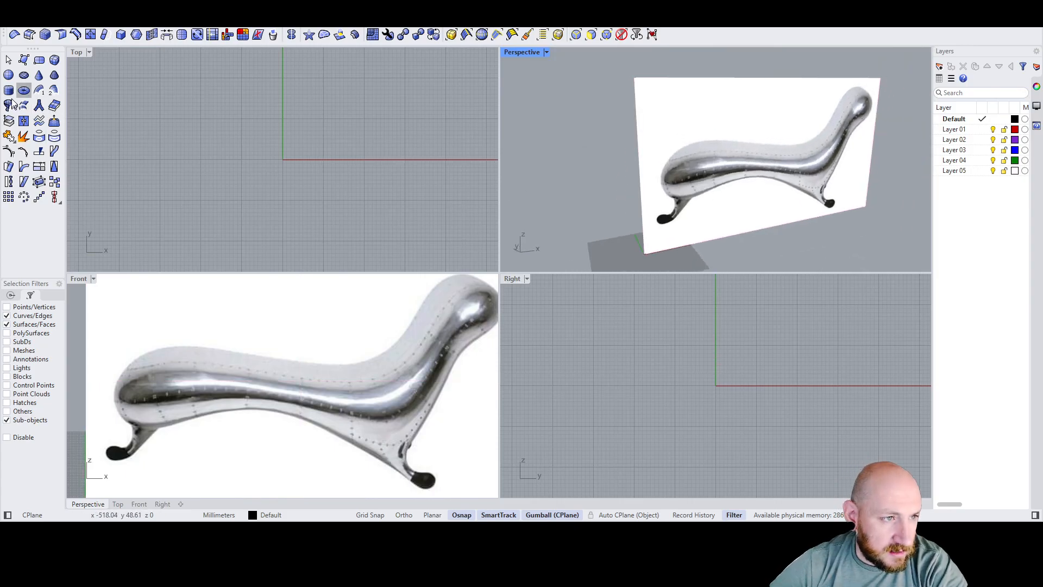
# Step: Create a SubD box with two segments per direction in front of the chair picture and switch to the flat SubD display
pyautogui.click(106, 58)
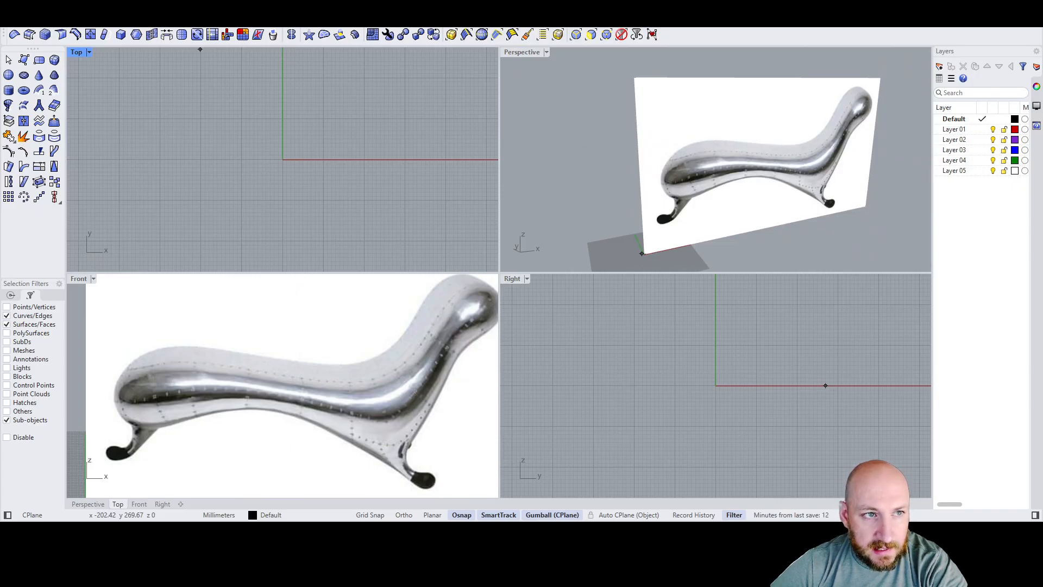
pyautogui.scroll(-4, 707, 218)
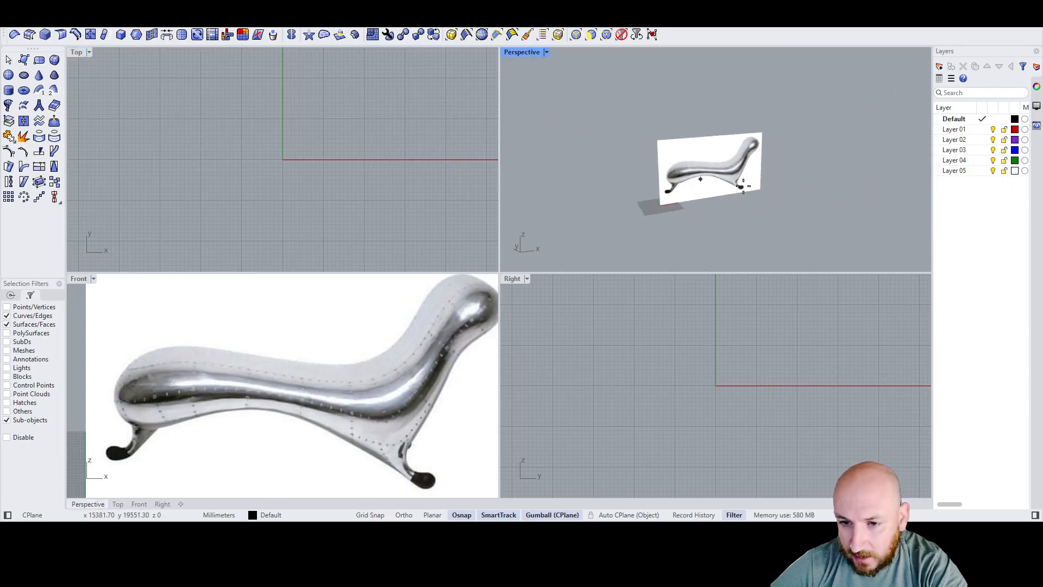
pyautogui.scroll(2, 684, 220)
pyautogui.click(681, 222)
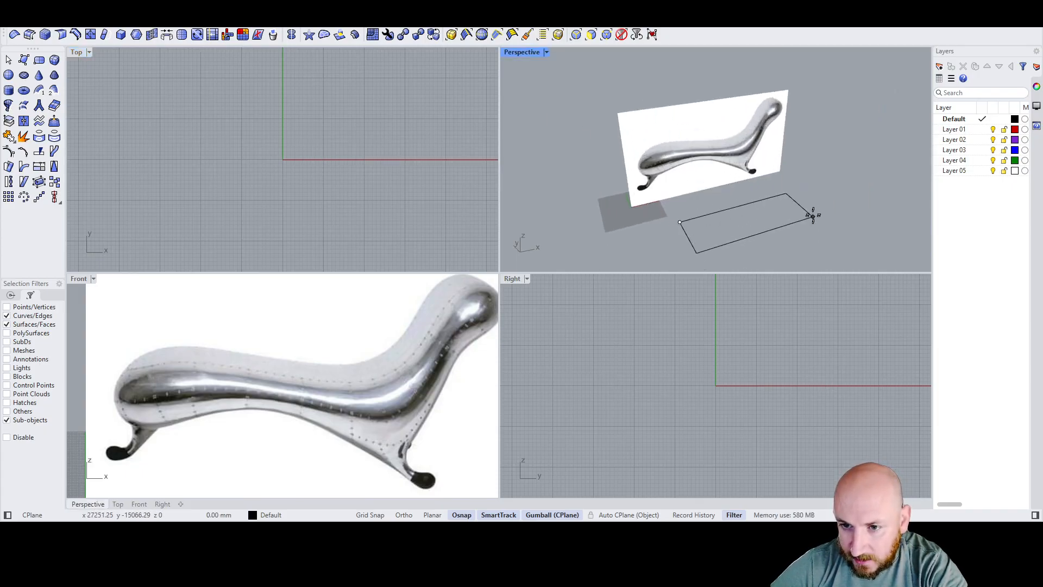
pyautogui.click(814, 215)
pyautogui.click(817, 191)
pyautogui.scroll(1, 731, 211)
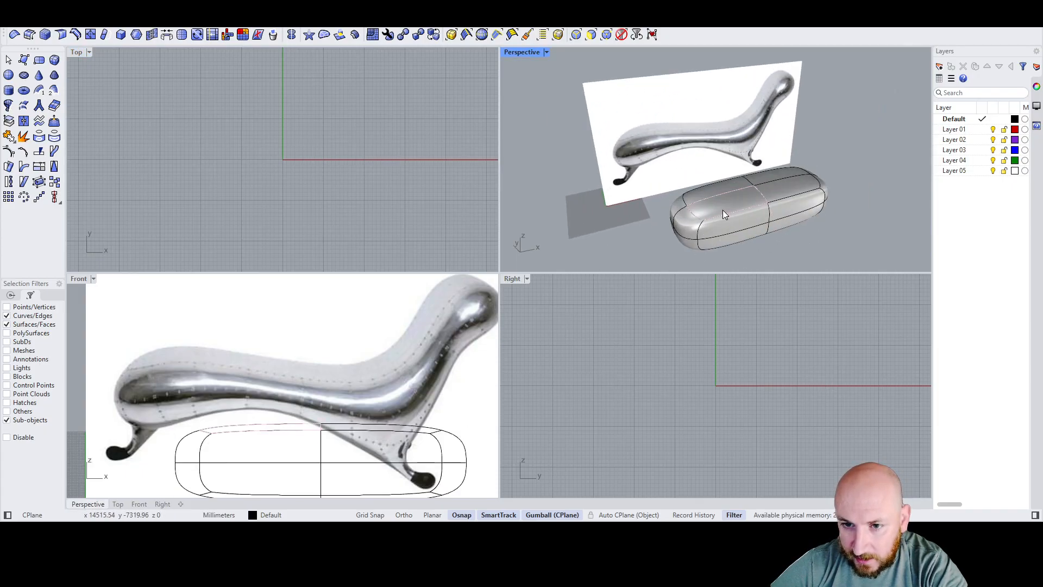
pyautogui.press('Tab')
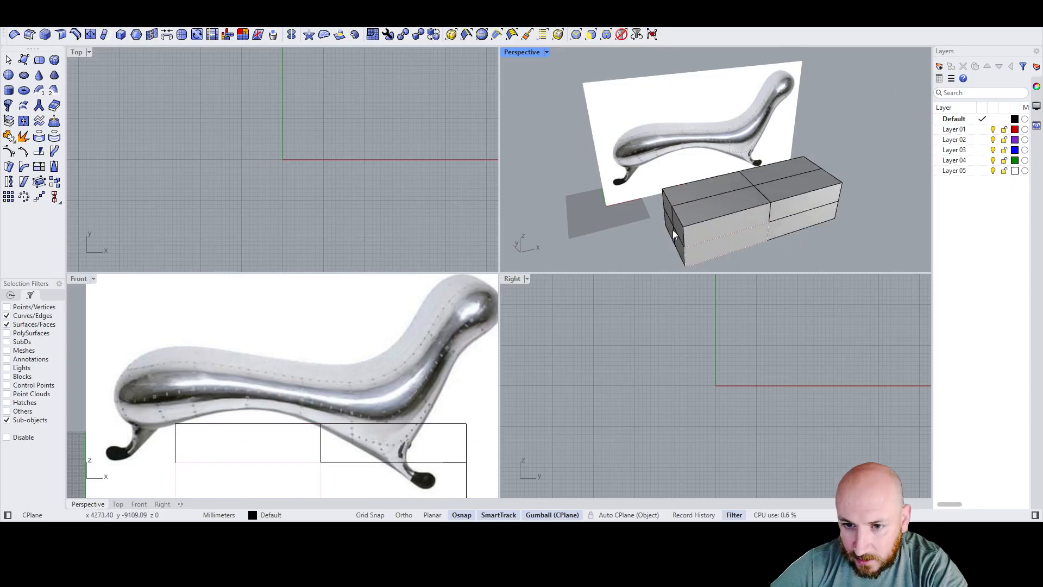
# Step: Create a second SubD box in front of the first, with three segments along X and two along Y and Z
pyautogui.scroll(-3, 760, 230)
pyautogui.scroll(1, 702, 233)
pyautogui.rightClick(701, 228)
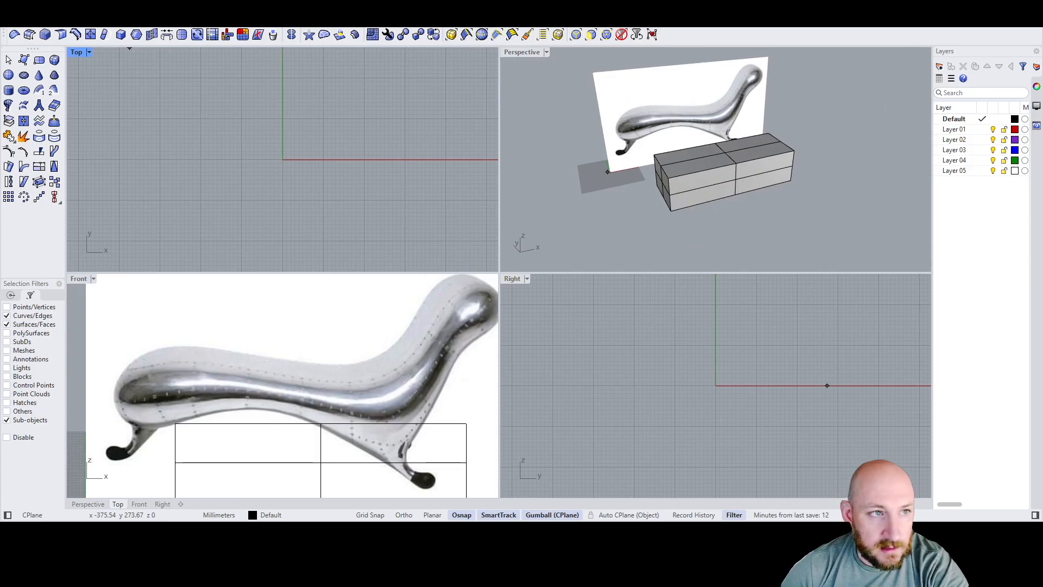
pyautogui.click(683, 228)
pyautogui.click(853, 226)
pyautogui.click(846, 181)
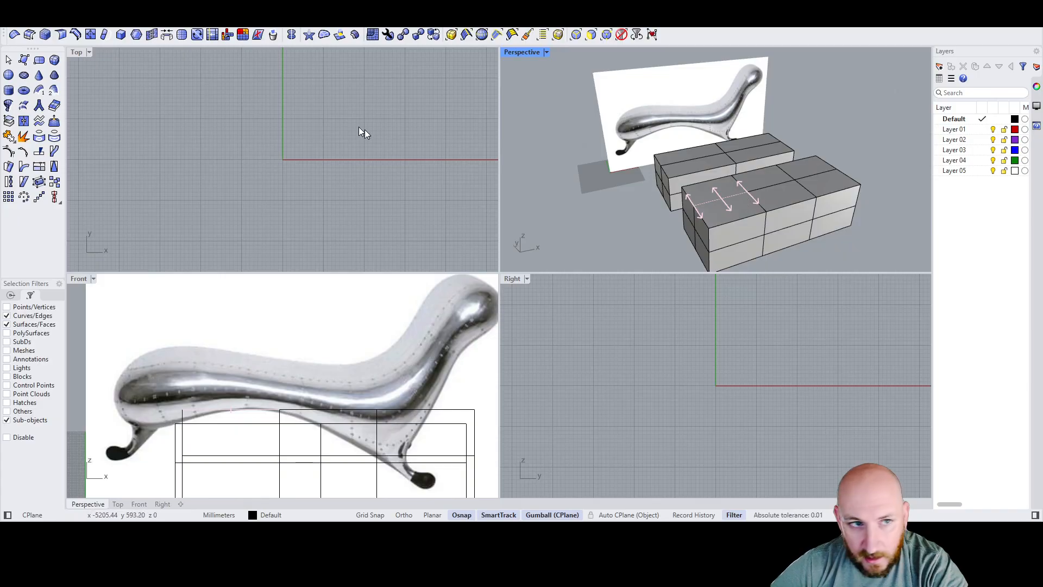
# Step: Create a third SubD box in front of the other two, with three segments in each direction
pyautogui.click(421, 125)
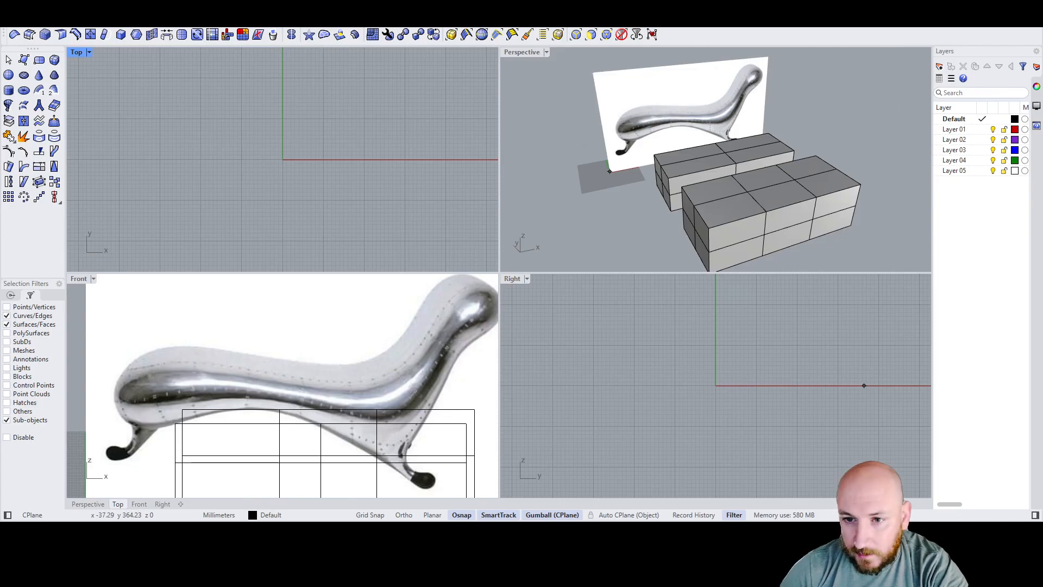
pyautogui.scroll(-9, 675, 178)
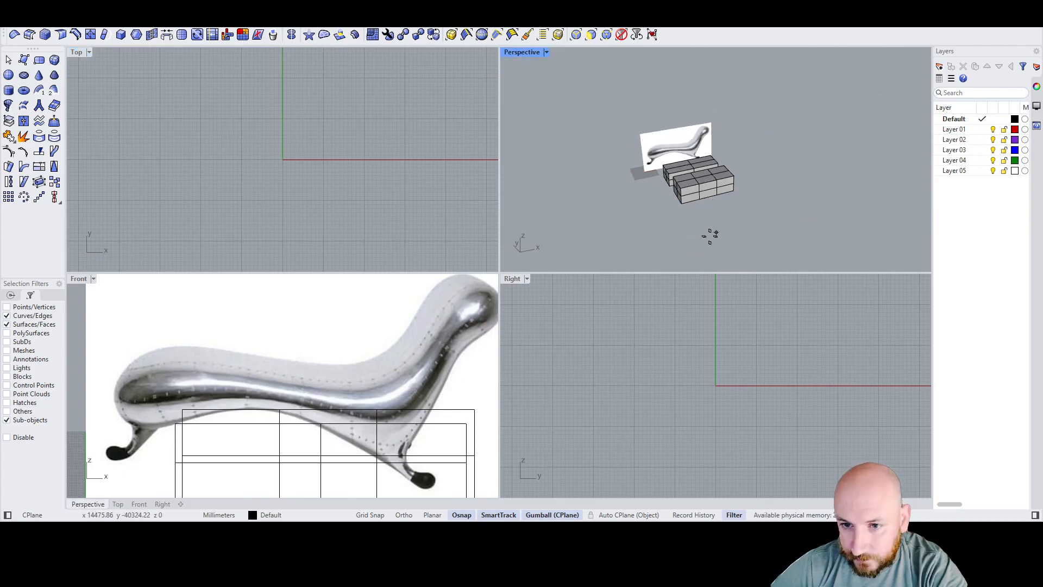
pyautogui.scroll(3, 709, 235)
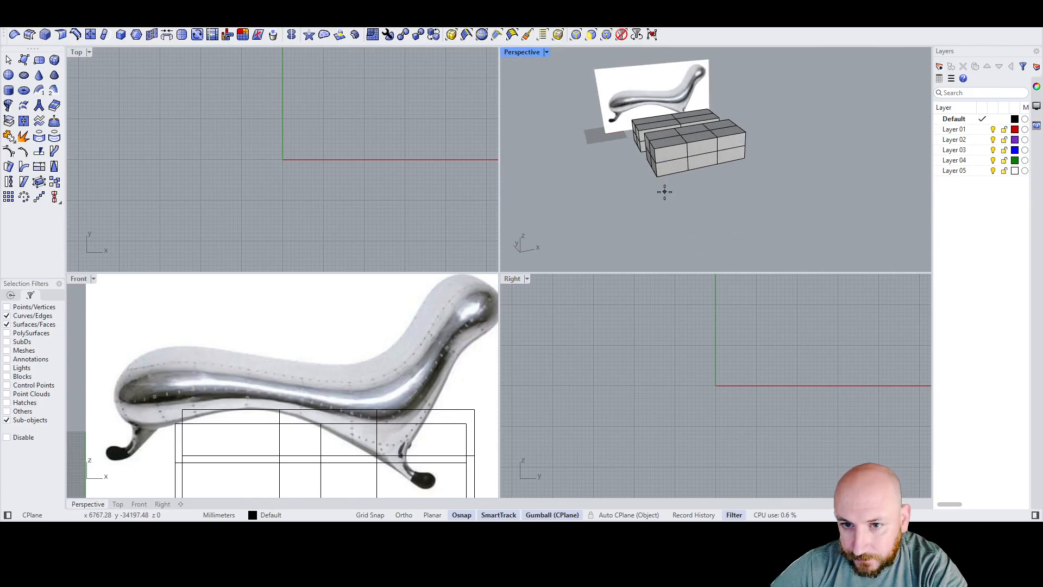
pyautogui.click(665, 190)
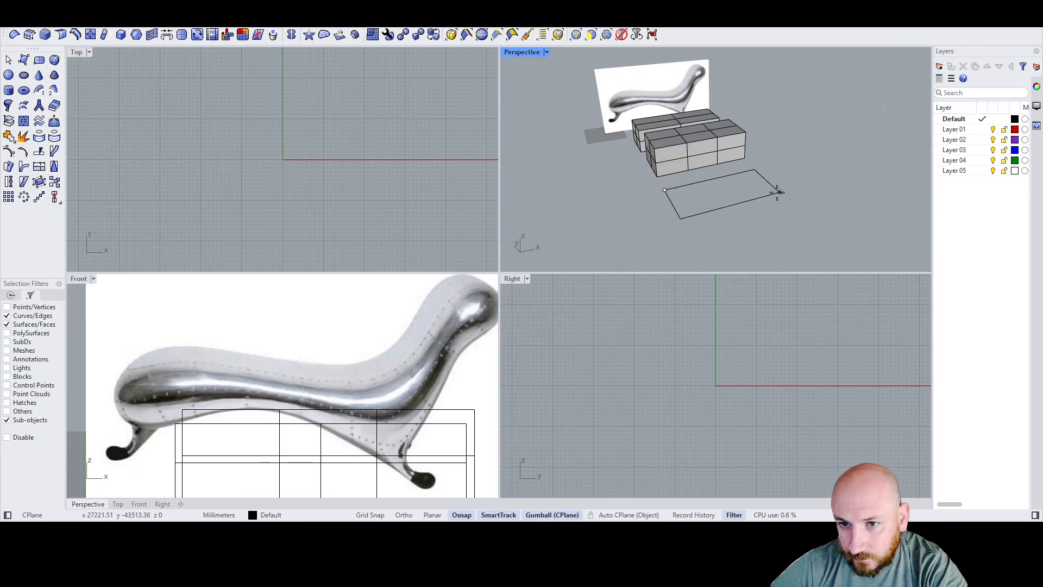
pyautogui.click(777, 192)
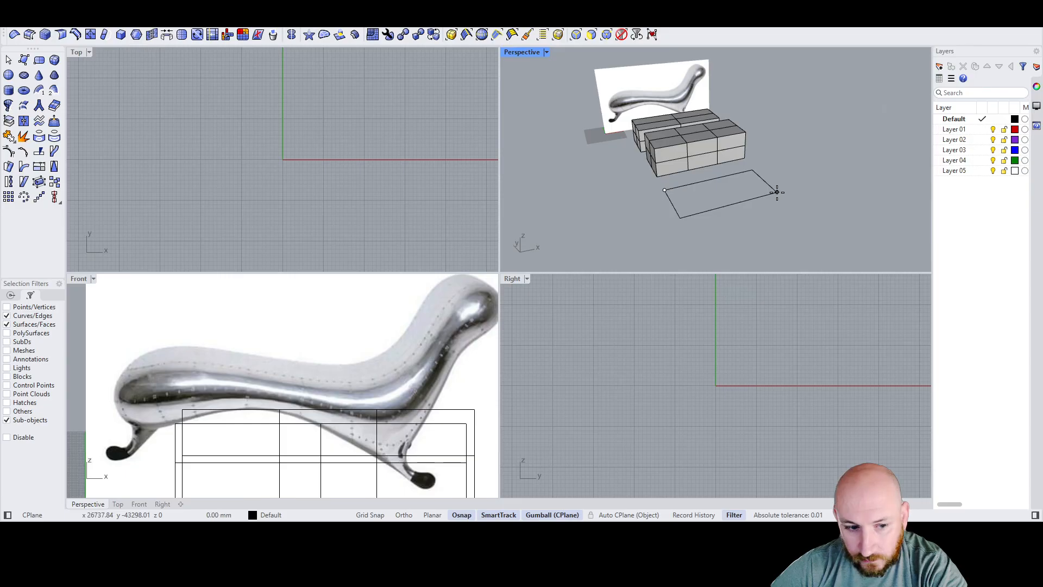
pyautogui.click(785, 152)
# Step: Change the selection filter from curves/edges and surfaces/faces to whole SubDs
pyautogui.click(645, 148)
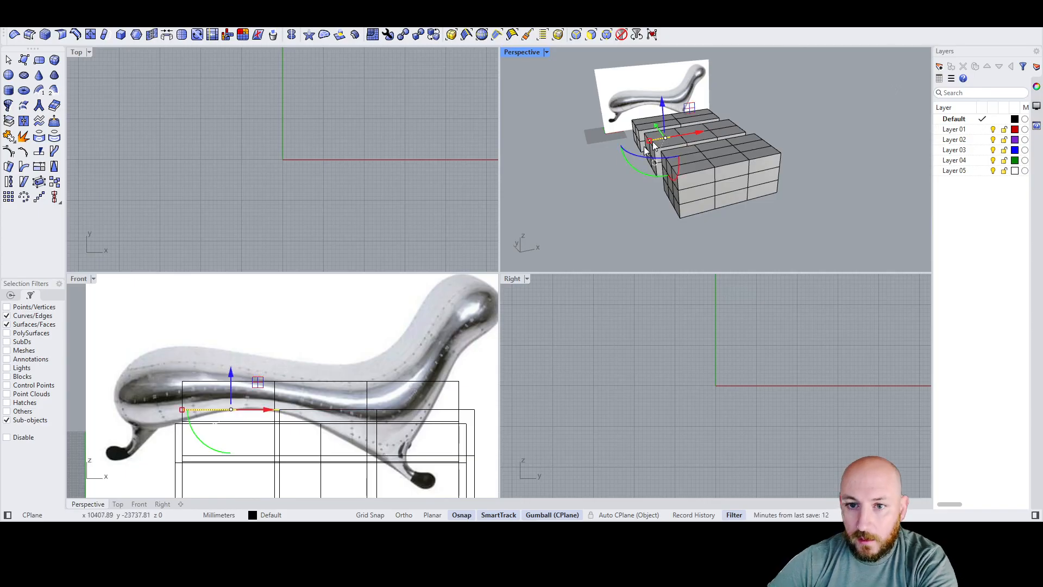
pyautogui.click(7, 323)
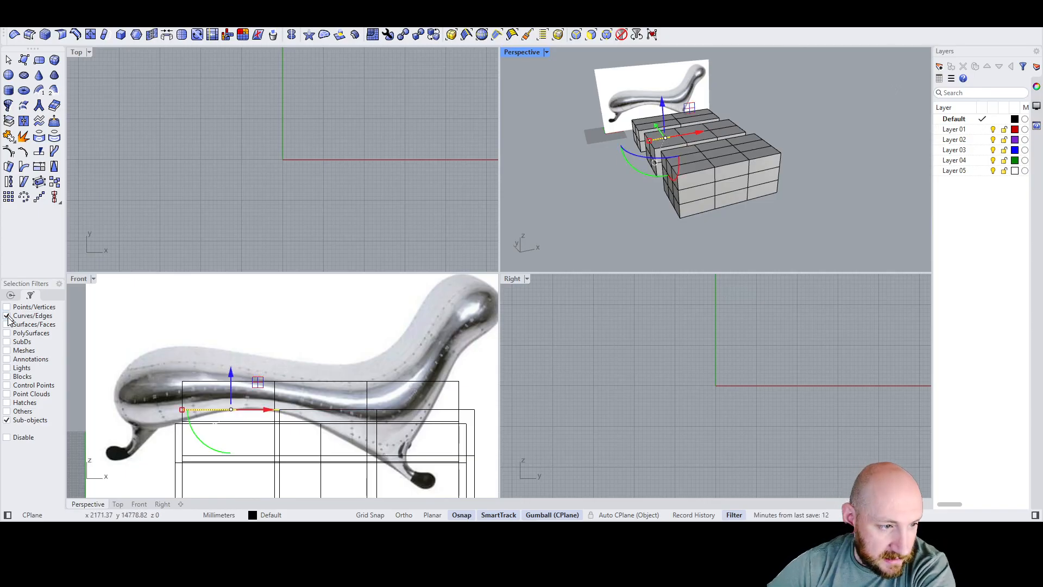
pyautogui.click(8, 316)
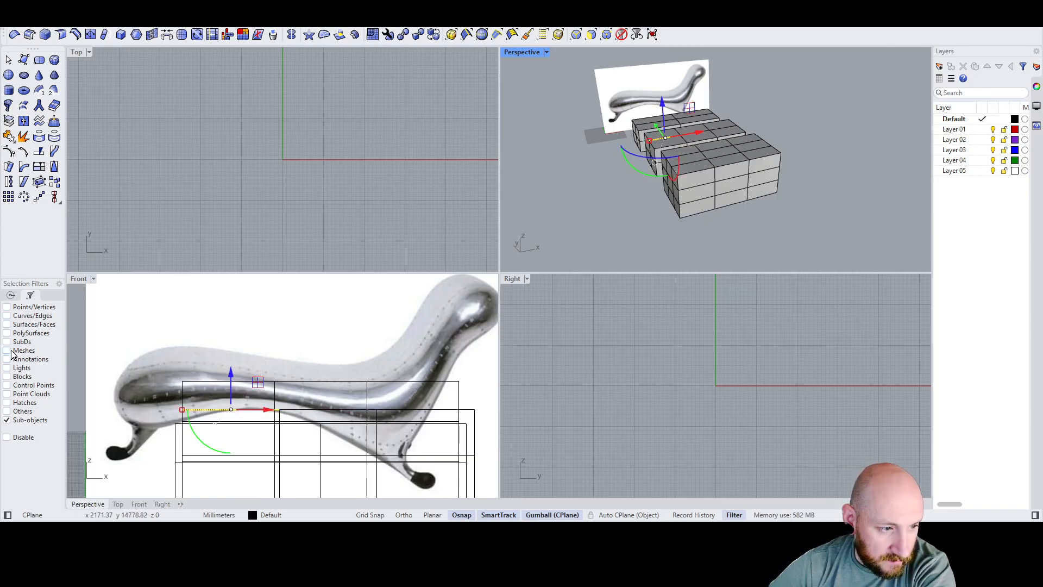
pyautogui.click(7, 341)
# Step: Delete the two SubD boxes nearest the picture, keeping only the one with three segments in each direction
pyautogui.click(646, 129)
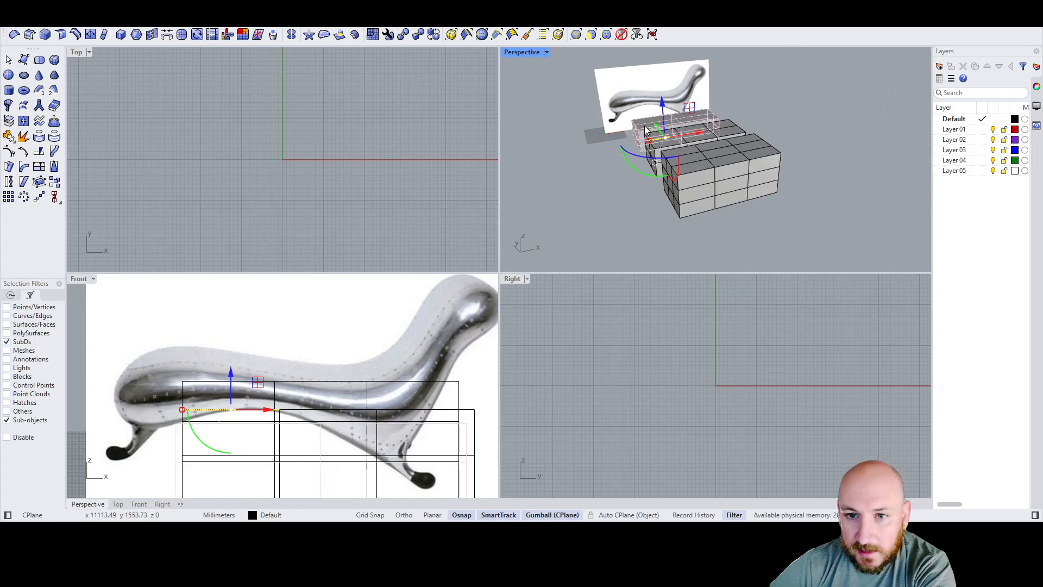
pyautogui.click(645, 128)
pyautogui.press('Delete')
pyautogui.click(649, 144)
pyautogui.press('Delete')
# Step: Move the remaining SubD box close to the picture, raise it over the chair's seat in the Front view, and deselect it
pyautogui.click(710, 184)
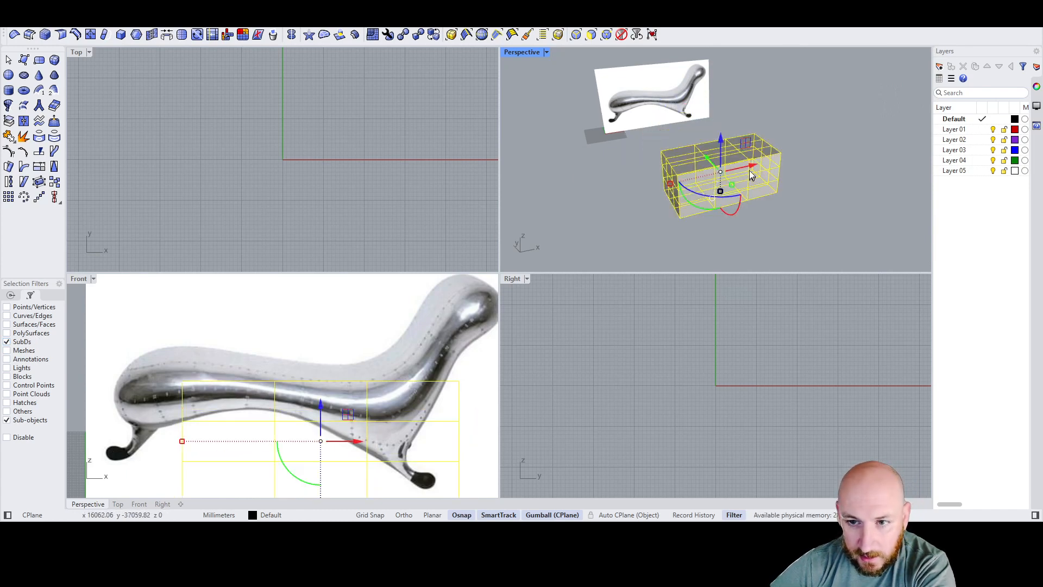
pyautogui.moveTo(751, 175); pyautogui.dragTo(707, 134)
pyautogui.scroll(-8, 254, 360)
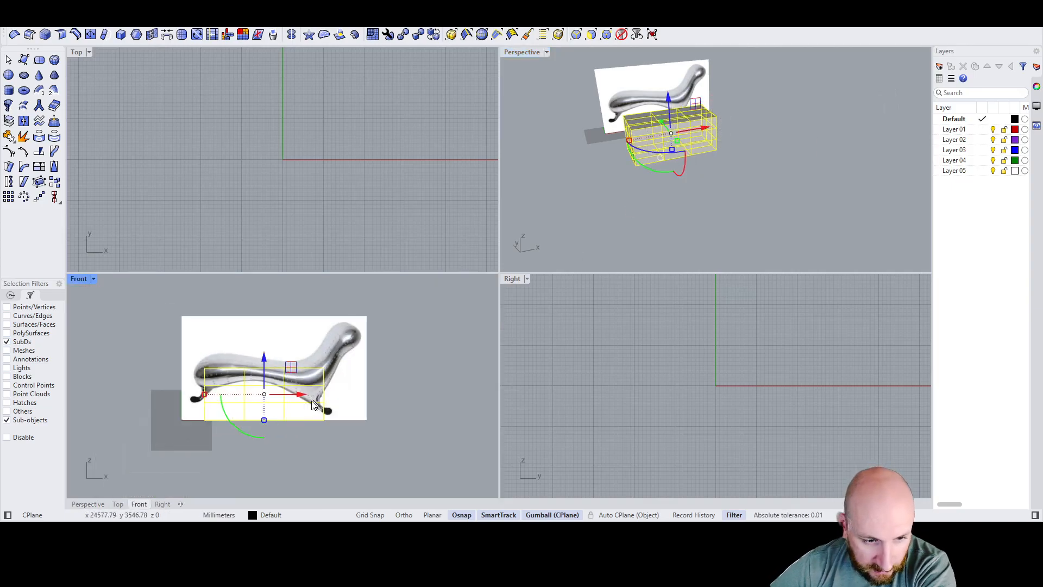
pyautogui.scroll(3, 282, 392)
pyautogui.moveTo(257, 375); pyautogui.dragTo(265, 337)
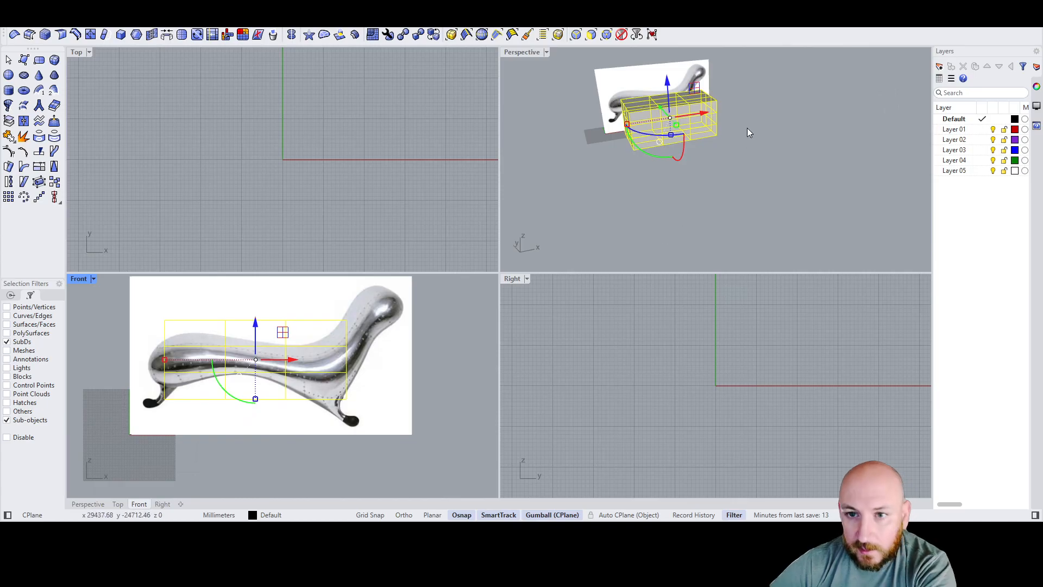
pyautogui.click(720, 90)
pyautogui.scroll(7, 719, 90)
pyautogui.moveTo(709, 117); pyautogui.dragTo(678, 136, button='right')
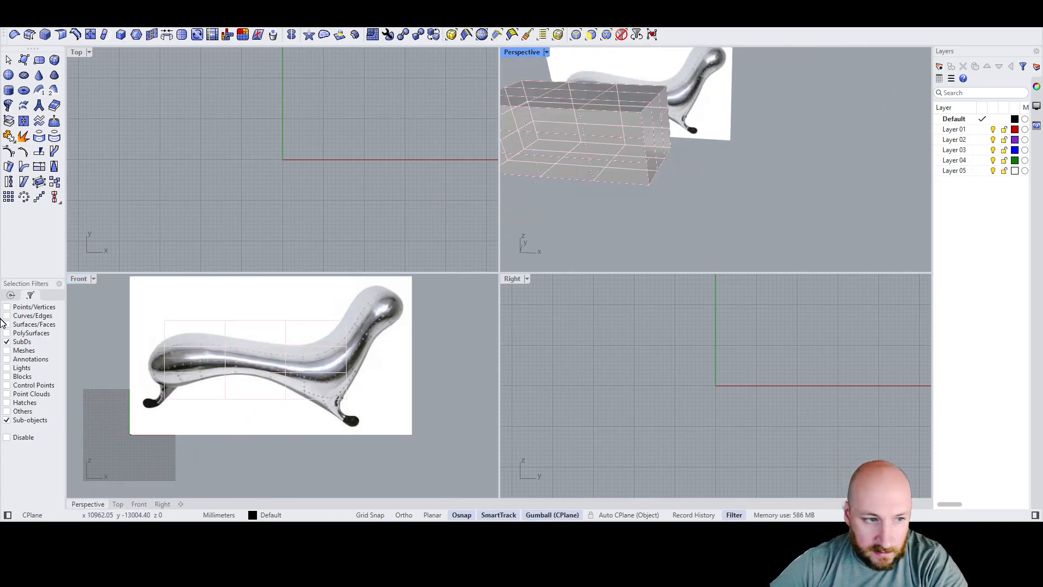
# Step: Switch the selection filter from whole SubDs to surfaces/faces only
pyautogui.click(6, 341)
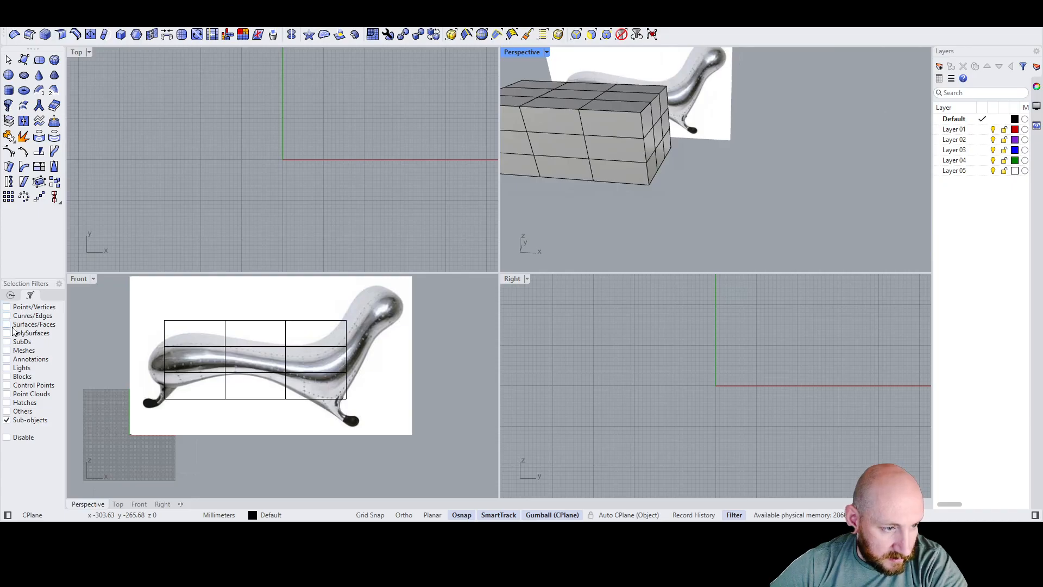
pyautogui.click(7, 325)
pyautogui.moveTo(713, 196); pyautogui.dragTo(689, 195, button='right')
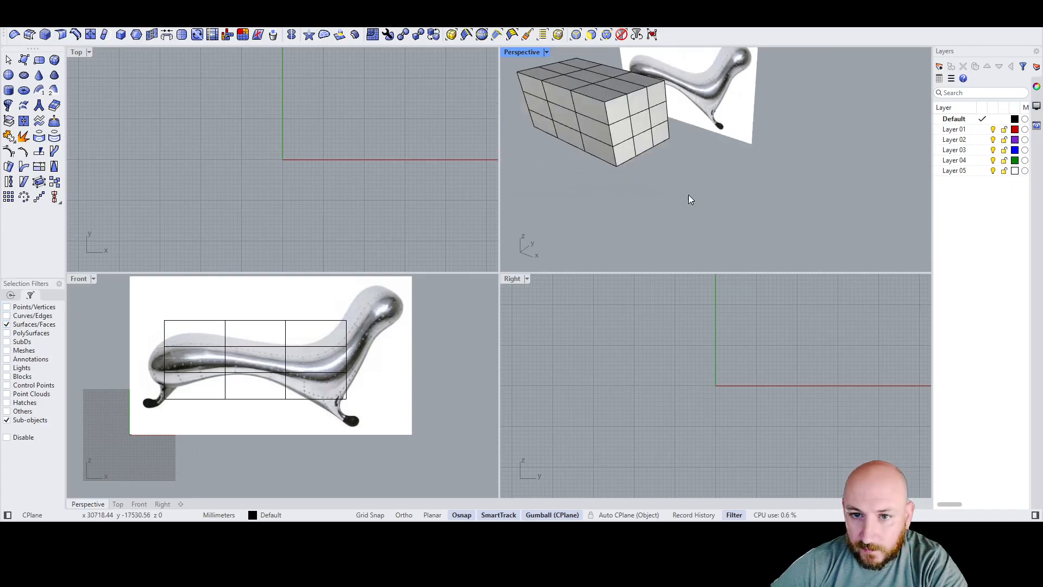
# Step: Select all faces on the box's backrest end and move them outward along X to lengthen the box, then deselect them
pyautogui.scroll(-4, 360, 317)
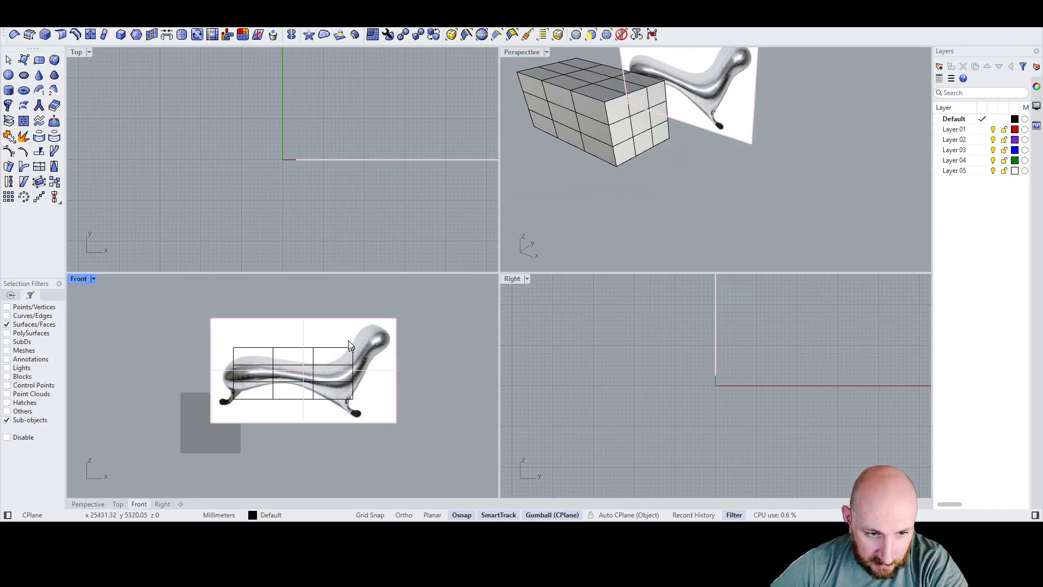
pyautogui.moveTo(354, 303); pyautogui.dragTo(373, 429)
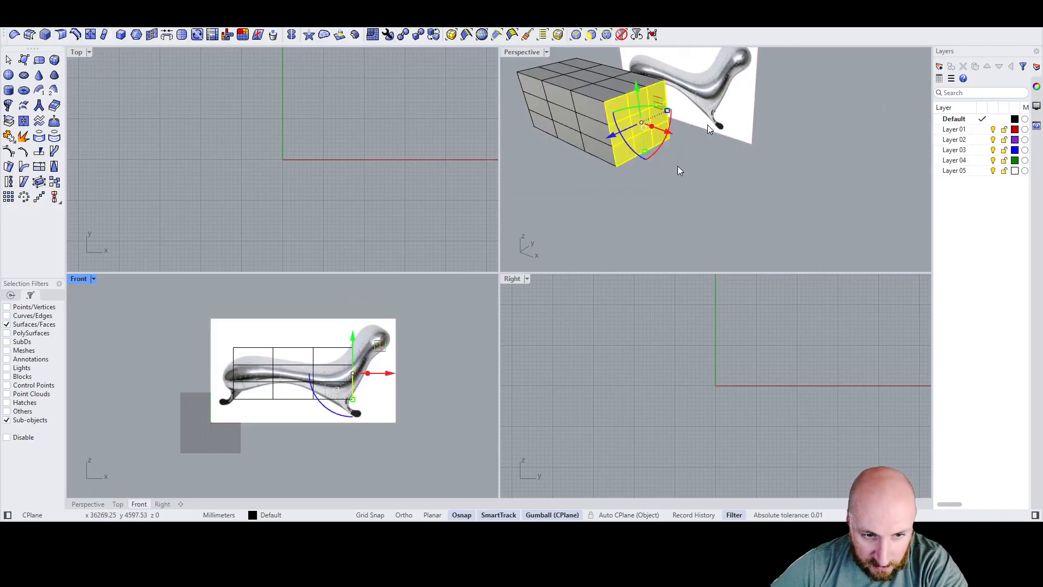
pyautogui.moveTo(664, 133); pyautogui.dragTo(691, 140)
pyautogui.hotkey('ctrl', 'z')
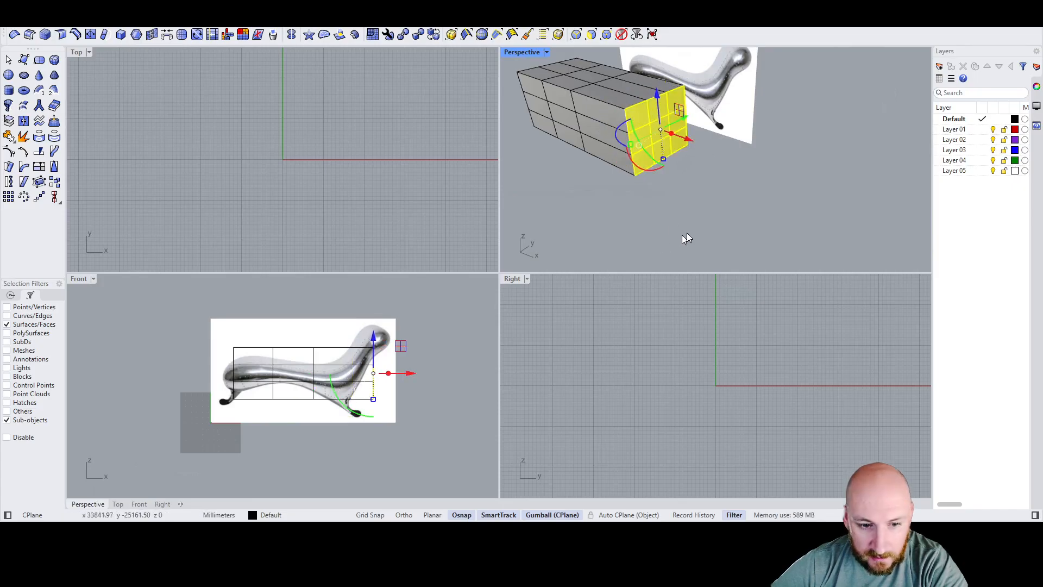
pyautogui.click(715, 191)
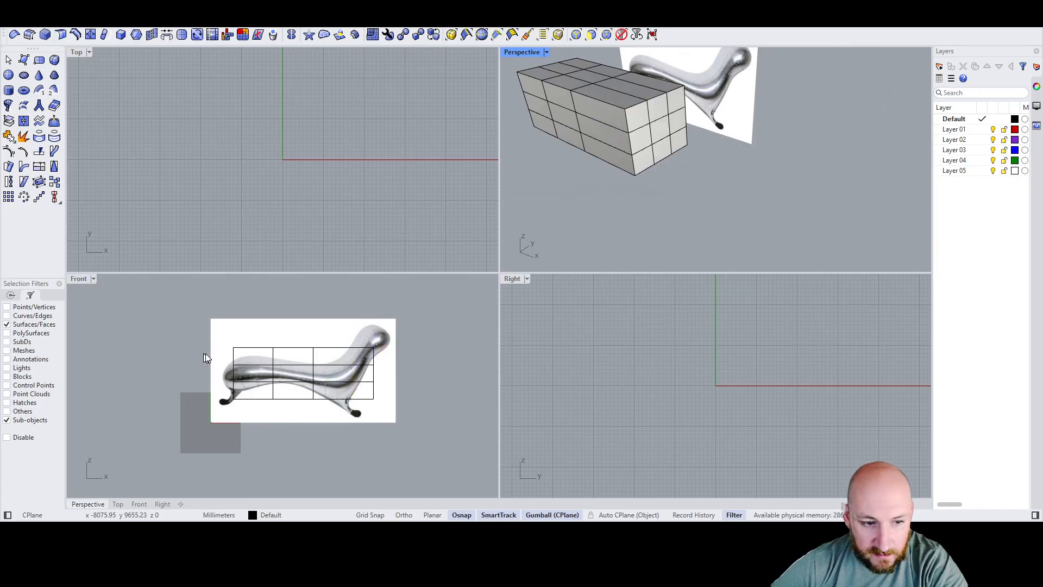
# Step: Frame the SubD box in the Top, Front, Right and Perspective views, using one of its side faces as the zoom target
pyautogui.scroll(-5, 694, 407)
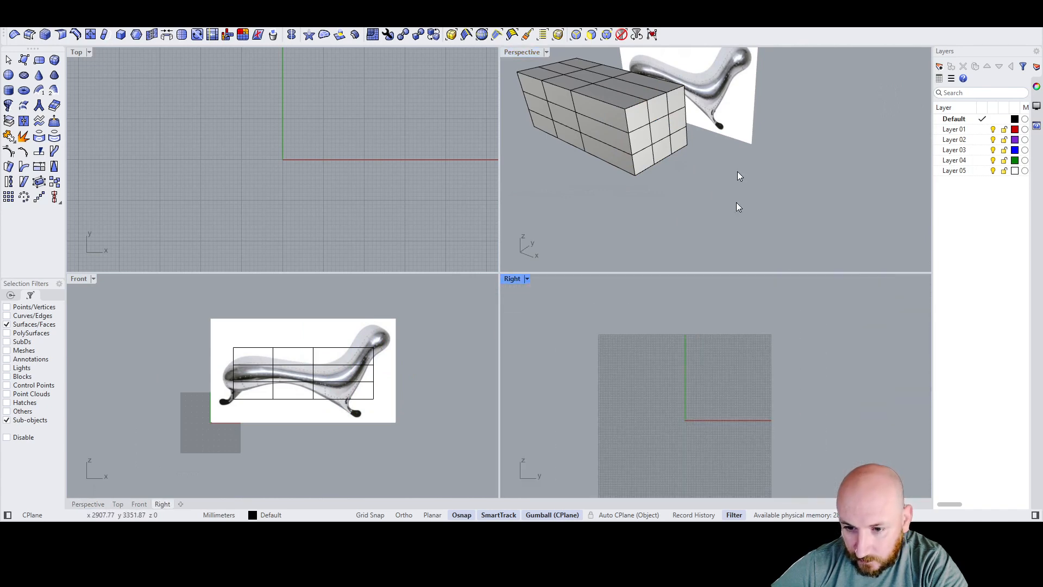
pyautogui.click(626, 150)
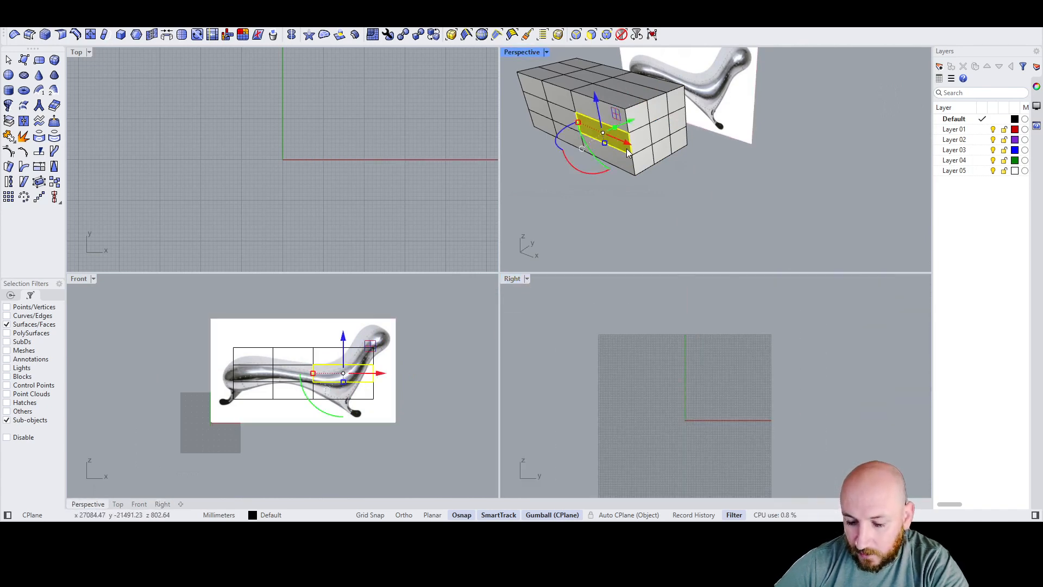
pyautogui.press('Return')
pyautogui.scroll(-15, 647, 160)
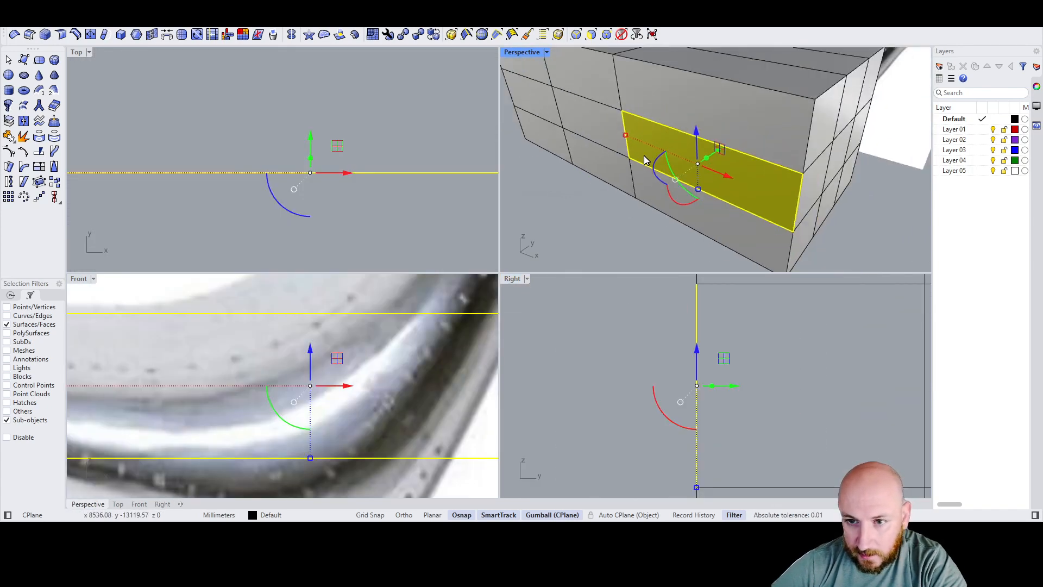
pyautogui.scroll(-2, 720, 392)
pyautogui.scroll(-6, 641, 397)
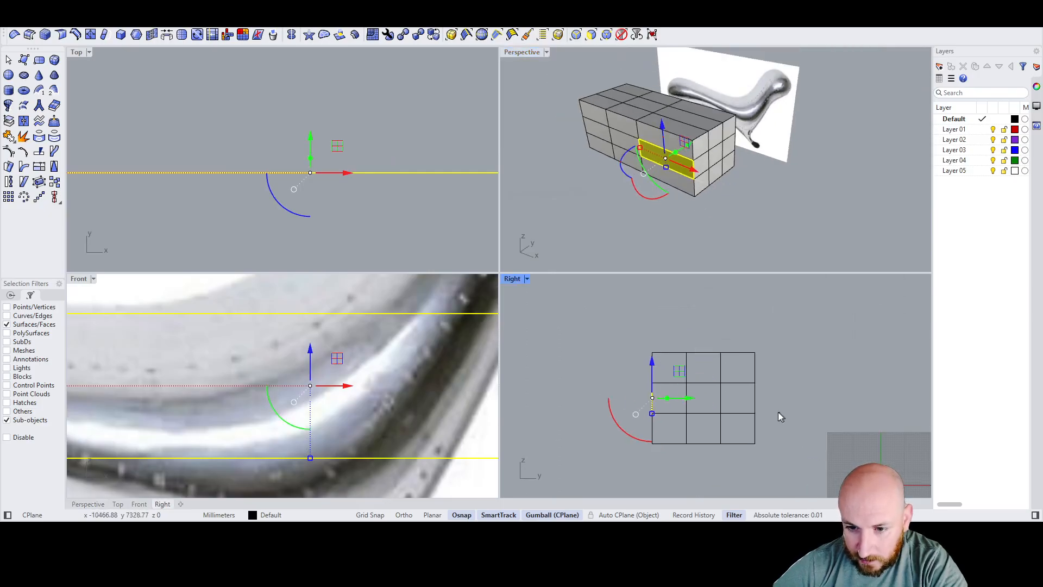
pyautogui.scroll(1, 777, 416)
pyautogui.scroll(-10, 296, 381)
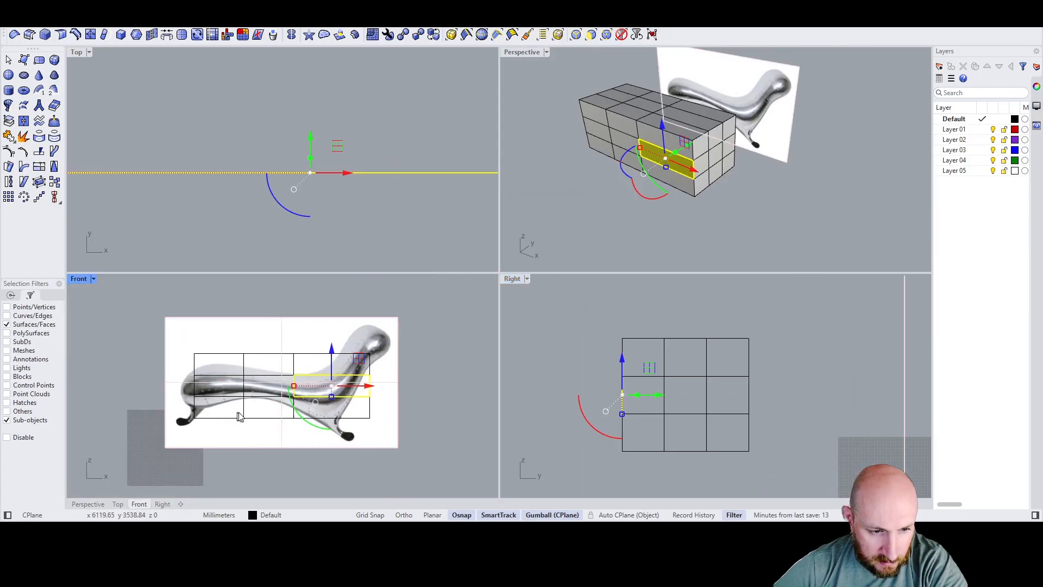
pyautogui.scroll(3, 239, 416)
pyautogui.scroll(-10, 302, 242)
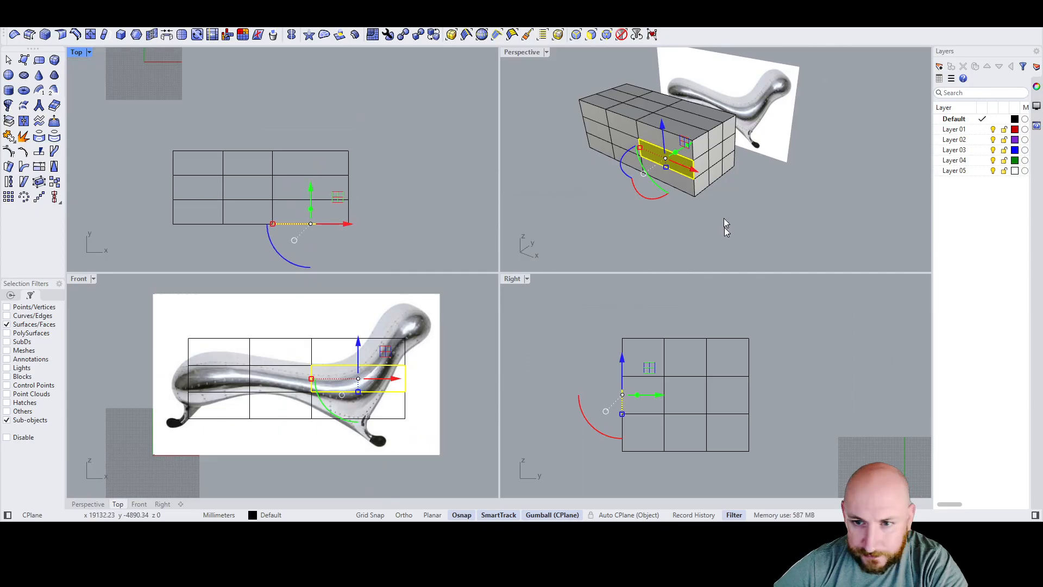
pyautogui.press('Escape')
# Step: Reflect the SubD box across a vertical lengthwise plane starting from the middle of its end, using Ortho to align the plane with X
pyautogui.moveTo(694, 118); pyautogui.dragTo(694, 171, button='right')
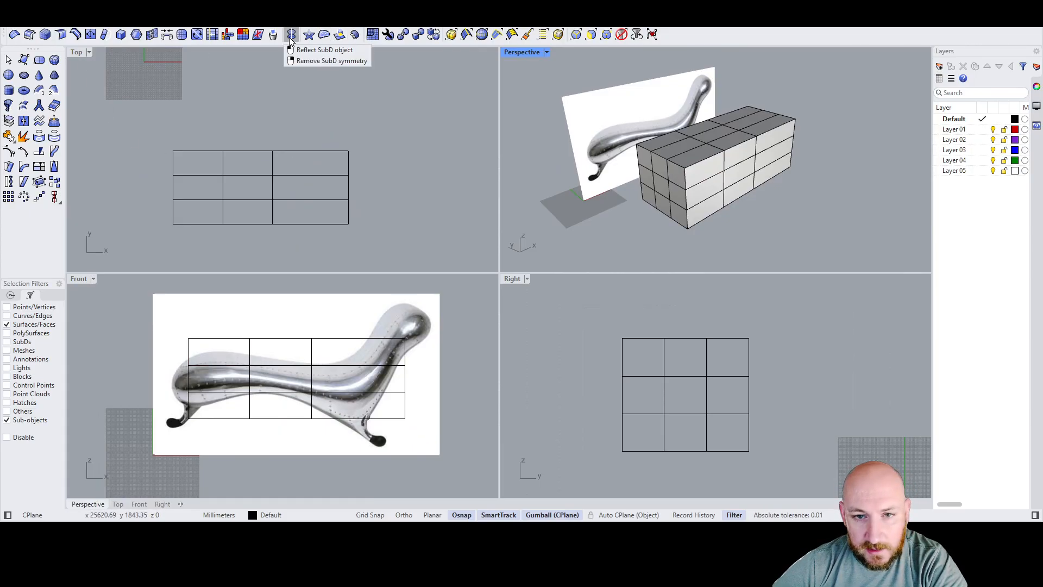
pyautogui.click(682, 209)
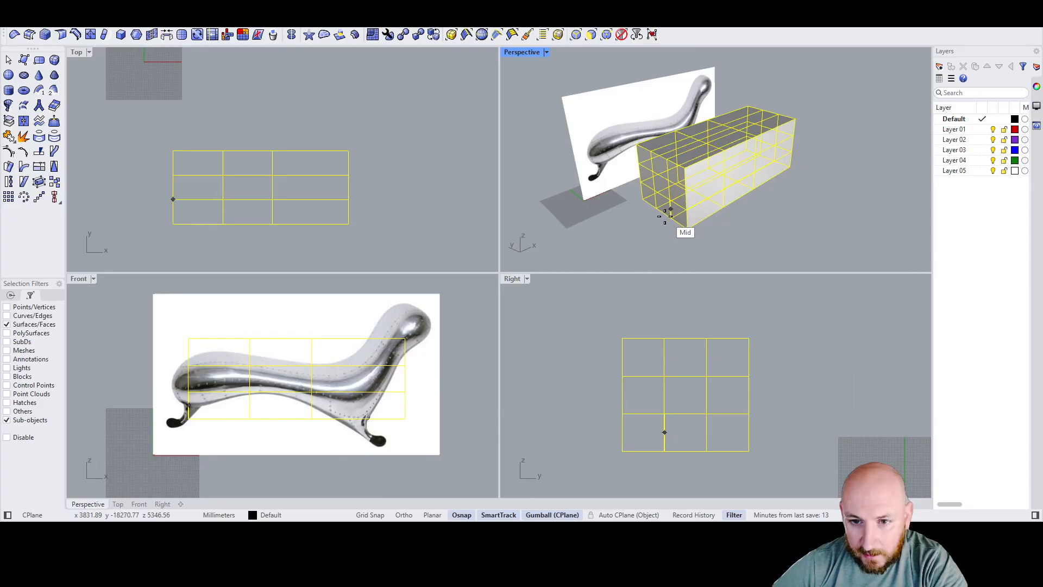
pyautogui.click(660, 216)
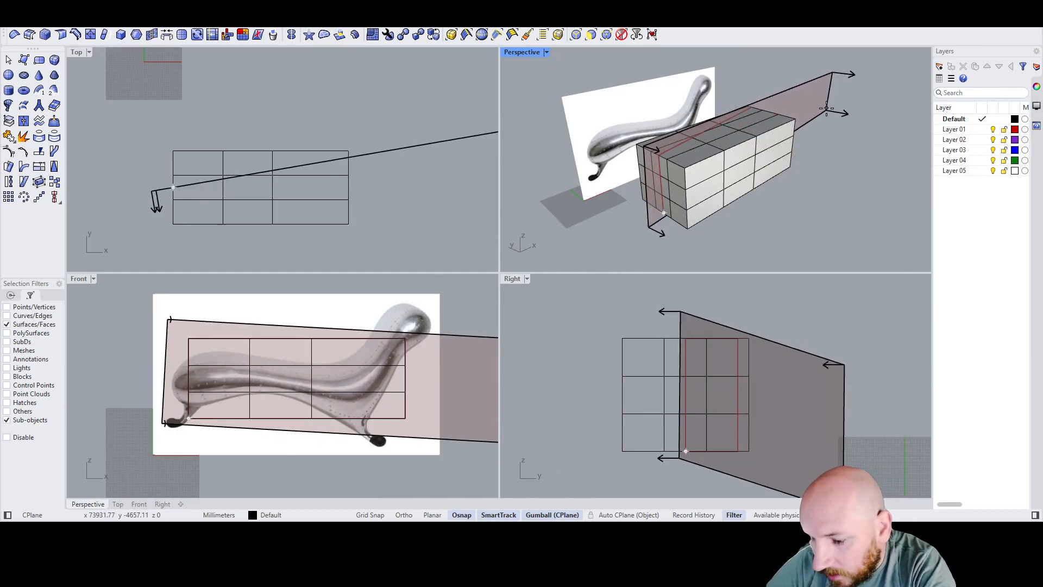
pyautogui.press('F8')
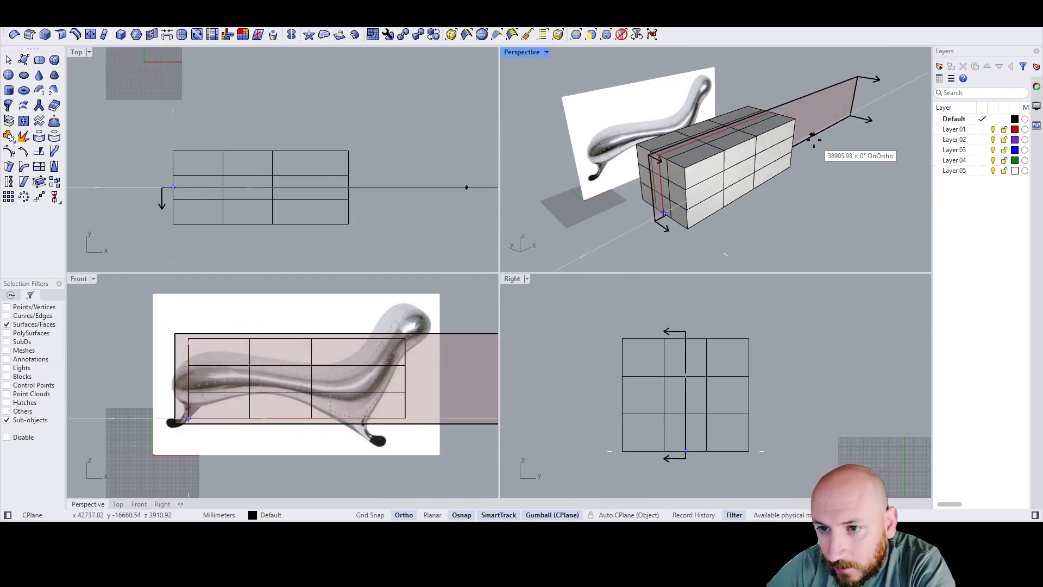
pyautogui.click(812, 135)
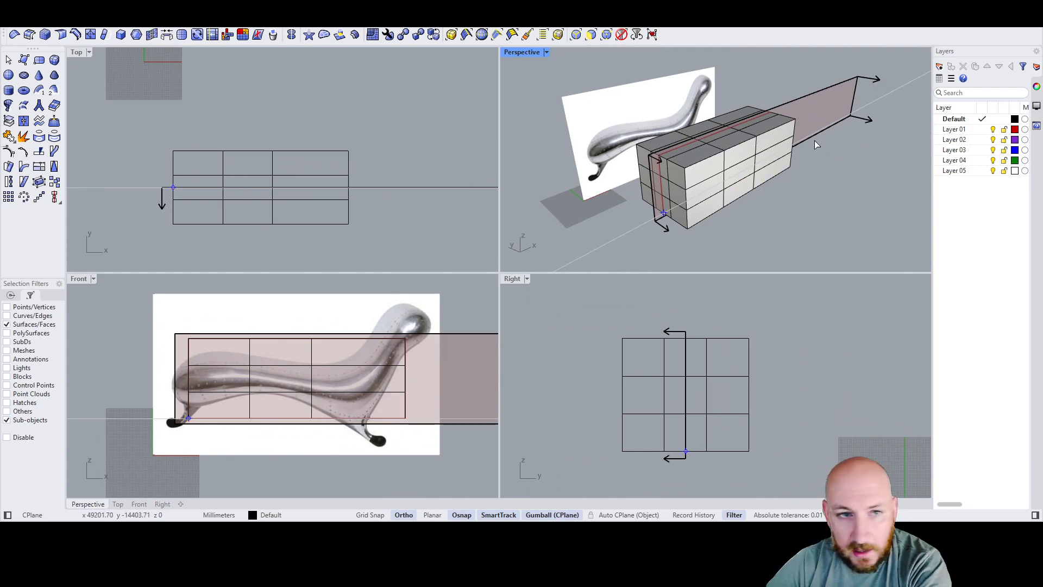
pyautogui.press('Return')
# Step: Test the symmetry by pulling the middle face of the box's long side outward along Y
pyautogui.moveTo(680, 192); pyautogui.dragTo(723, 179, button='right')
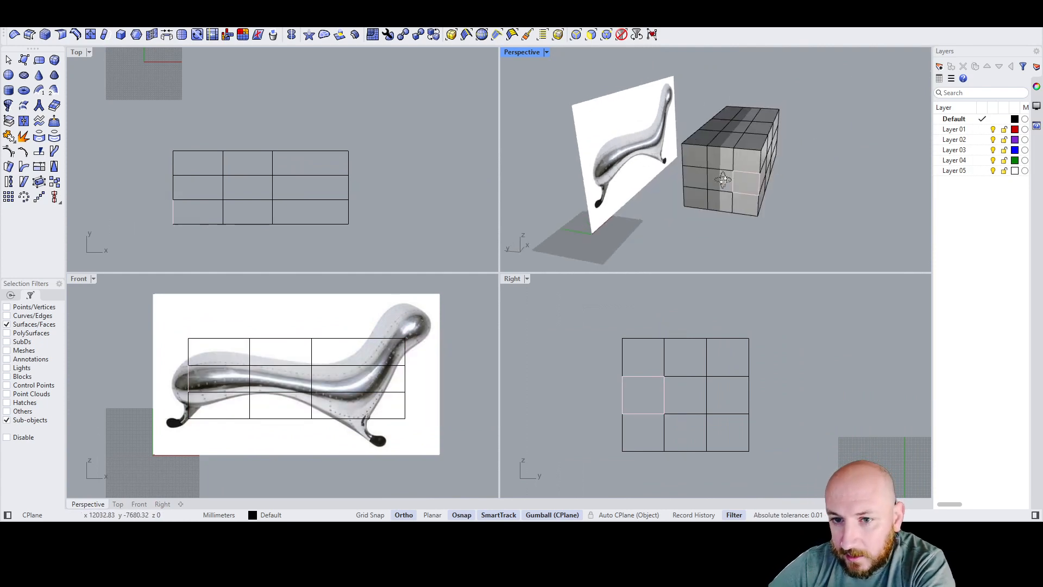
pyautogui.scroll(4, 705, 175)
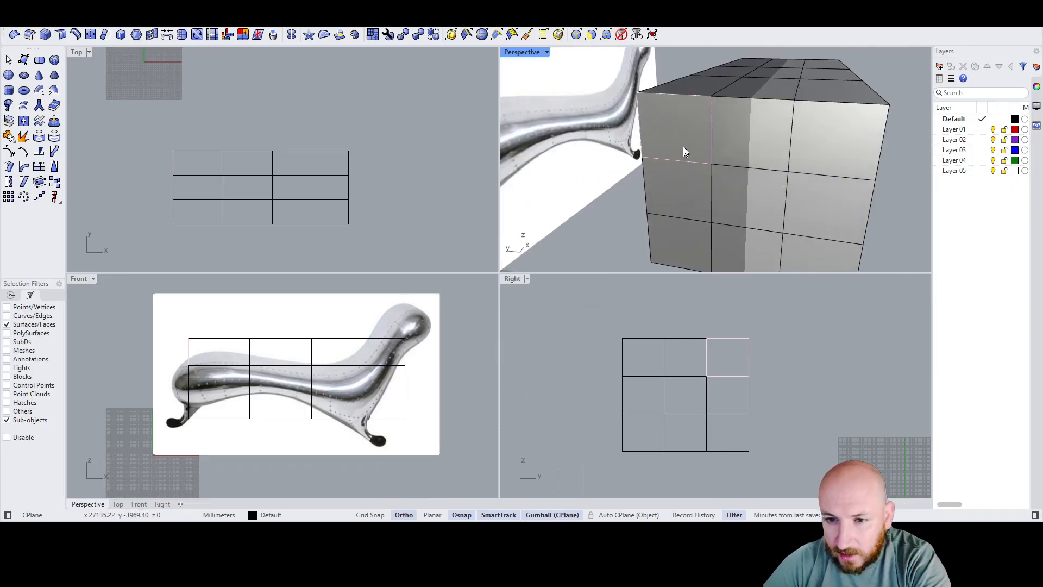
pyautogui.scroll(-3, 683, 146)
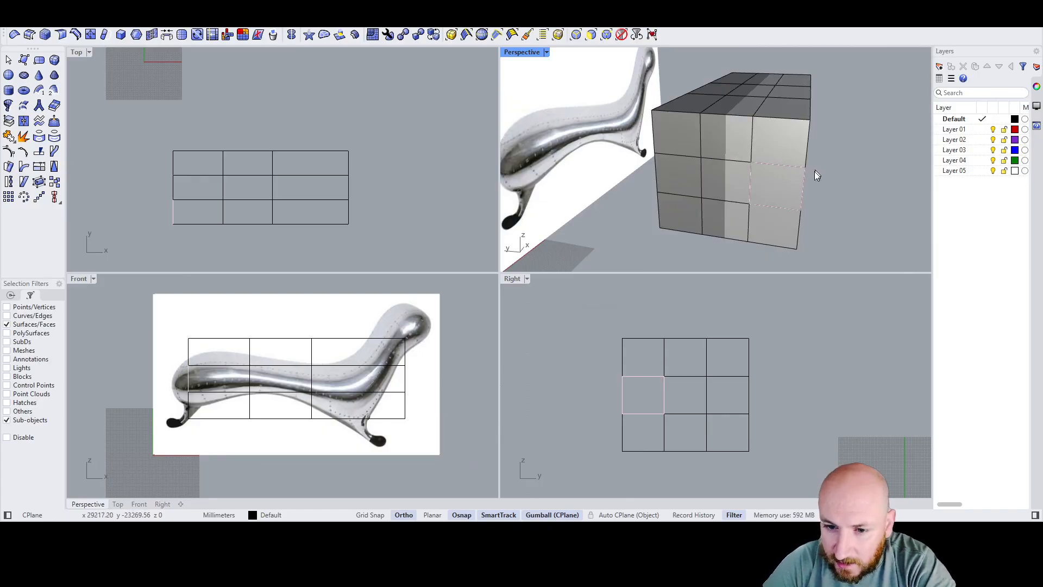
pyautogui.moveTo(816, 175); pyautogui.dragTo(760, 165, button='right')
pyautogui.click(762, 163)
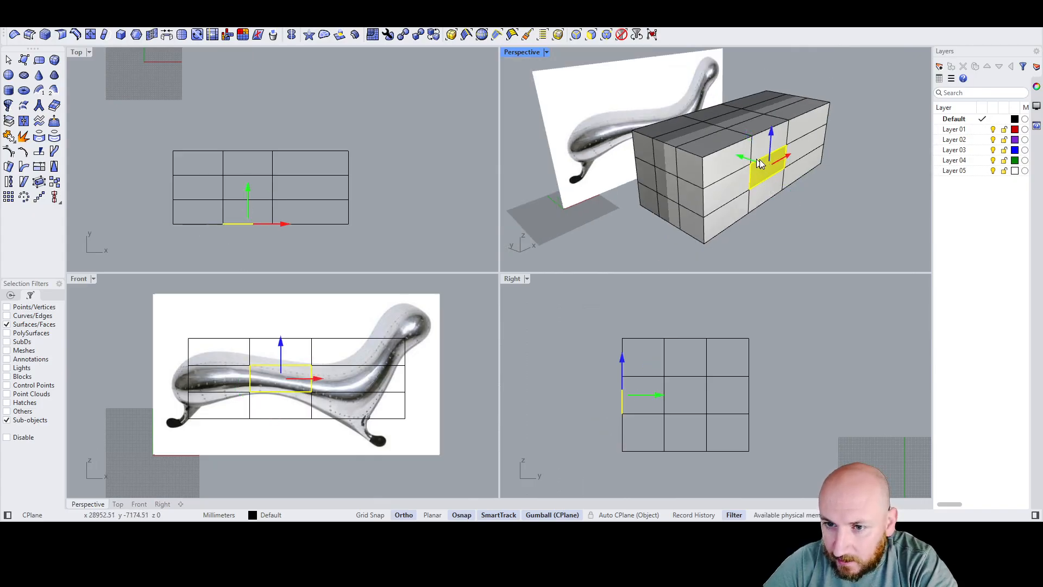
pyautogui.moveTo(757, 160); pyautogui.dragTo(810, 185)
# Step: Test the symmetry on the top by raising the outer corner face at the foot end
pyautogui.moveTo(694, 183); pyautogui.dragTo(790, 135, button='right')
pyautogui.click(793, 128)
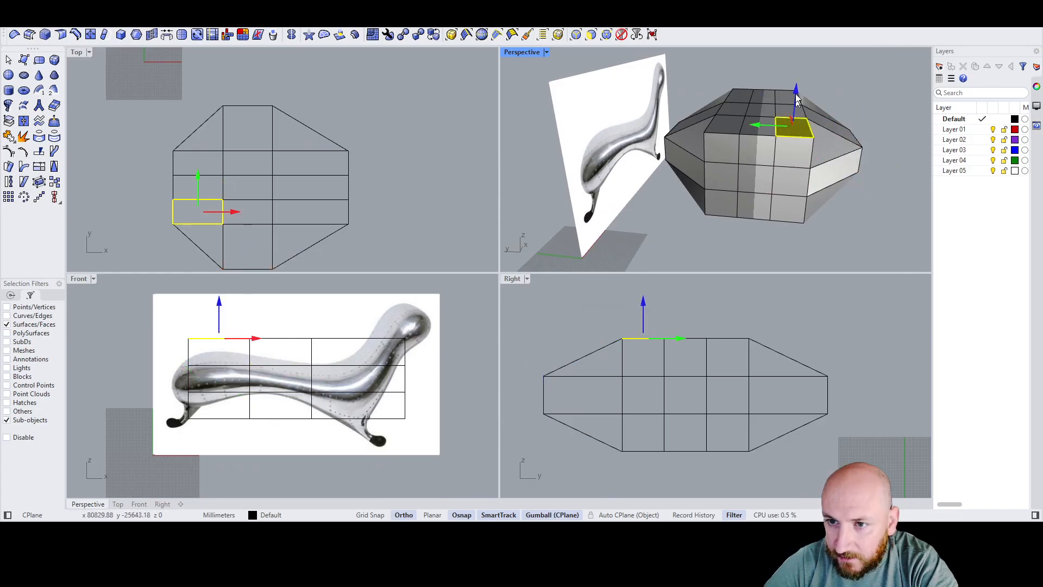
pyautogui.moveTo(796, 100); pyautogui.dragTo(796, 72)
pyautogui.moveTo(869, 153); pyautogui.dragTo(821, 126, button='right')
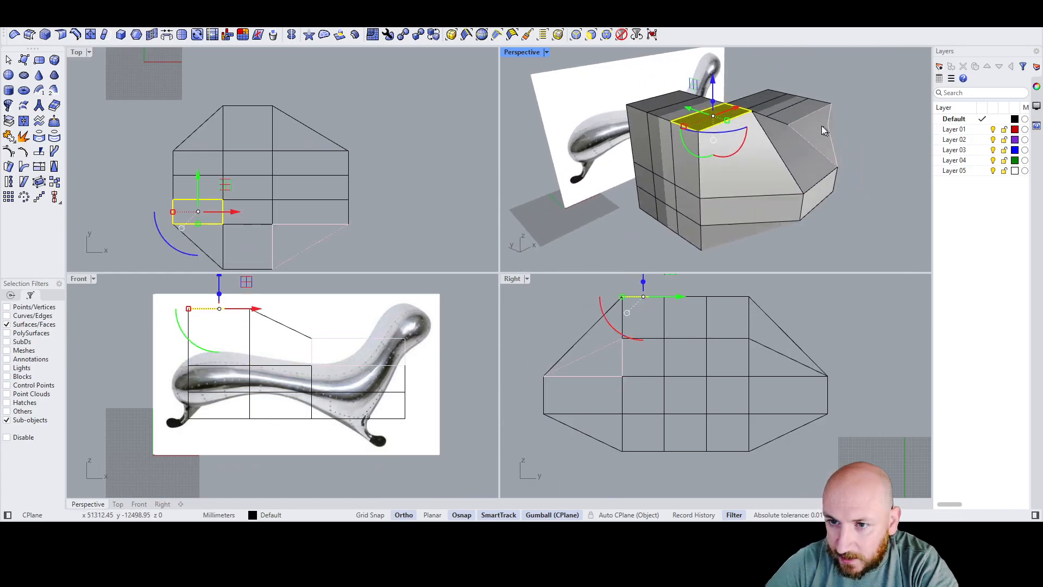
pyautogui.hotkey('ctrl', 'z')
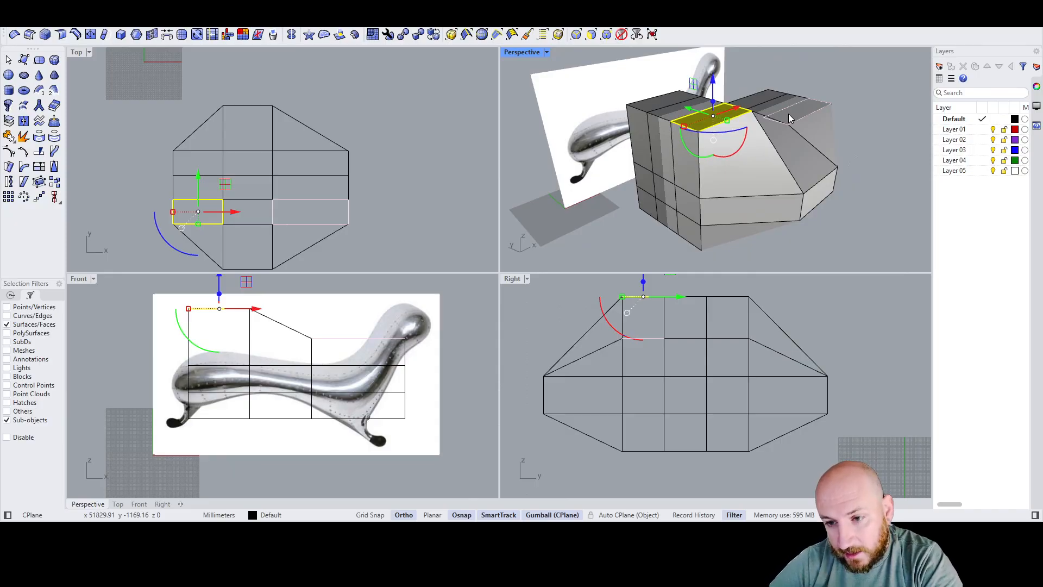
# Step: Raise the outer top face at the backrest end as a trial, undo all the trial face moves, and clear the selection
pyautogui.click(787, 113)
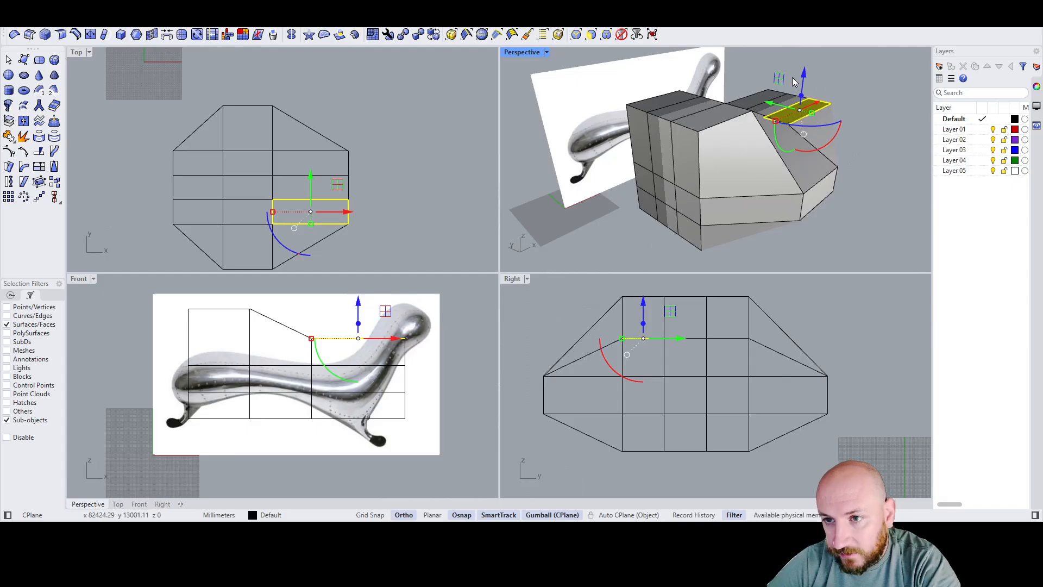
pyautogui.hotkey('ctrl', 'z')
pyautogui.hotkey('ctrl', 'z')
pyautogui.hotkey('ctrl', 'z')
pyautogui.hotkey('ctrl', 'z')
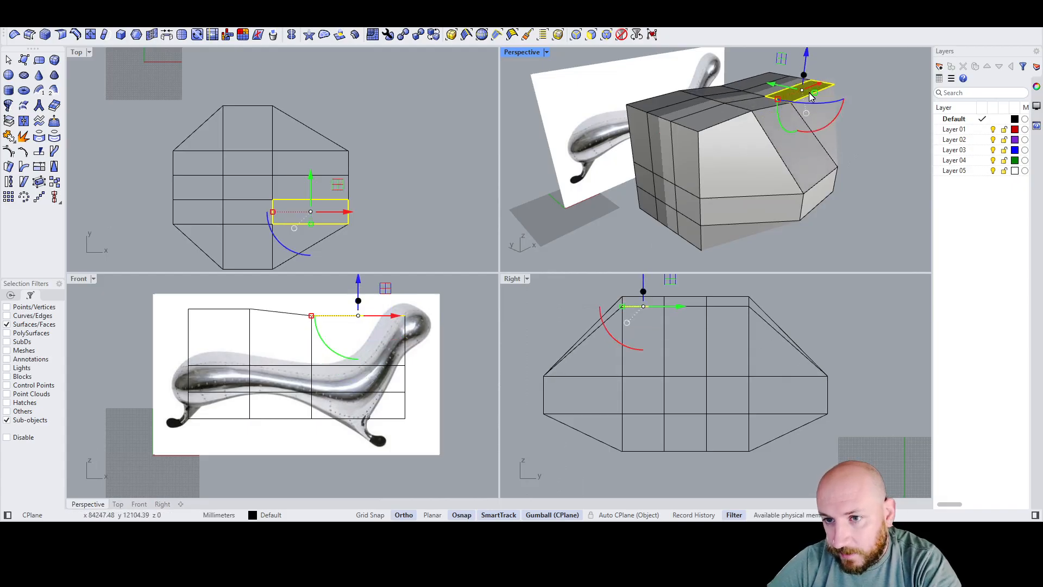
pyautogui.hotkey('ctrl', 'z')
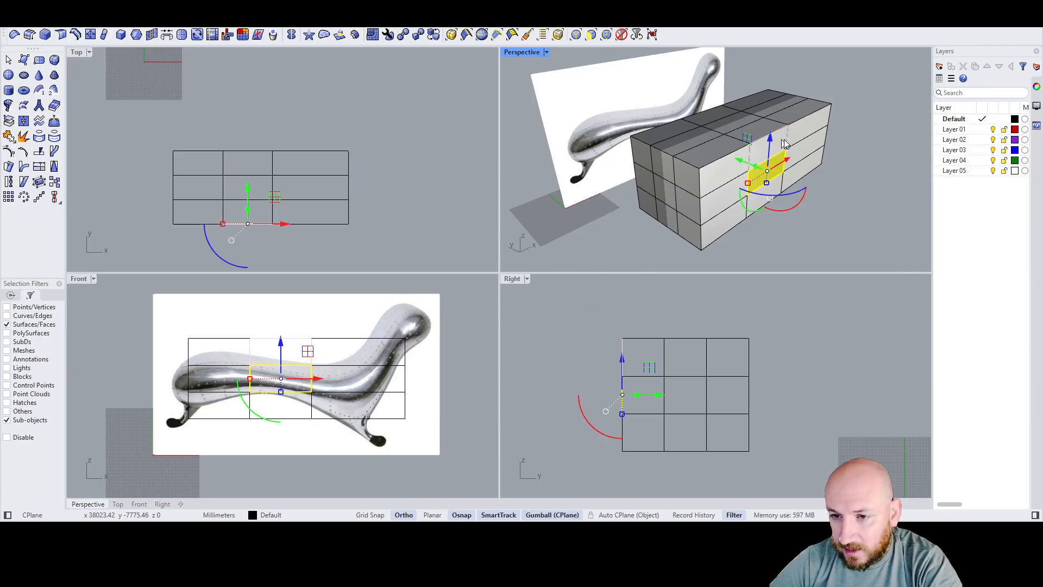
pyautogui.press('Escape')
# Step: Extrude the box's top faces at the backrest end straight up about 8000 mm, to just above the reference picture
pyautogui.moveTo(888, 198); pyautogui.dragTo(647, 157, button='right')
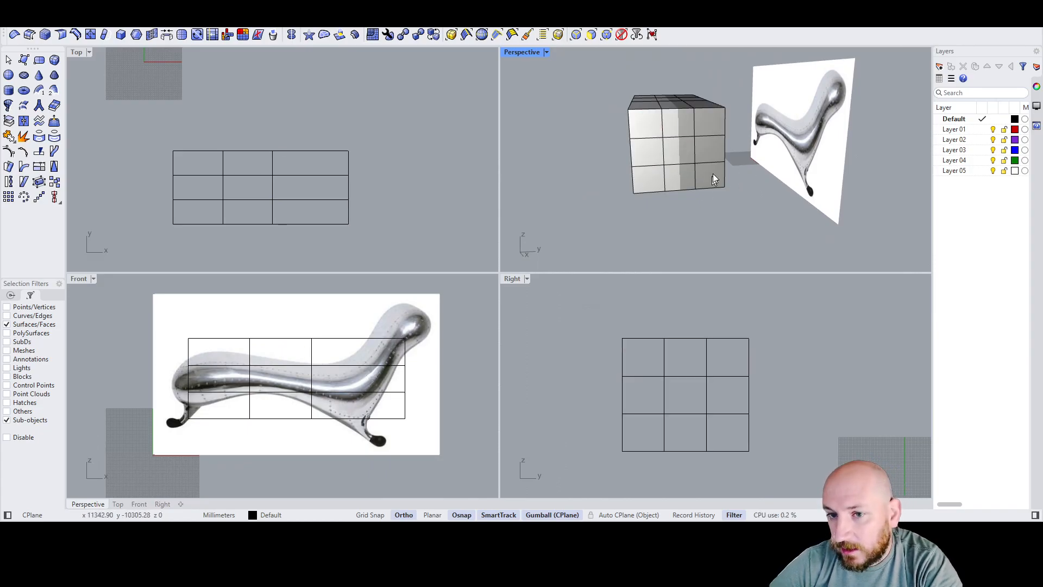
pyautogui.moveTo(683, 166); pyautogui.dragTo(789, 155, button='right')
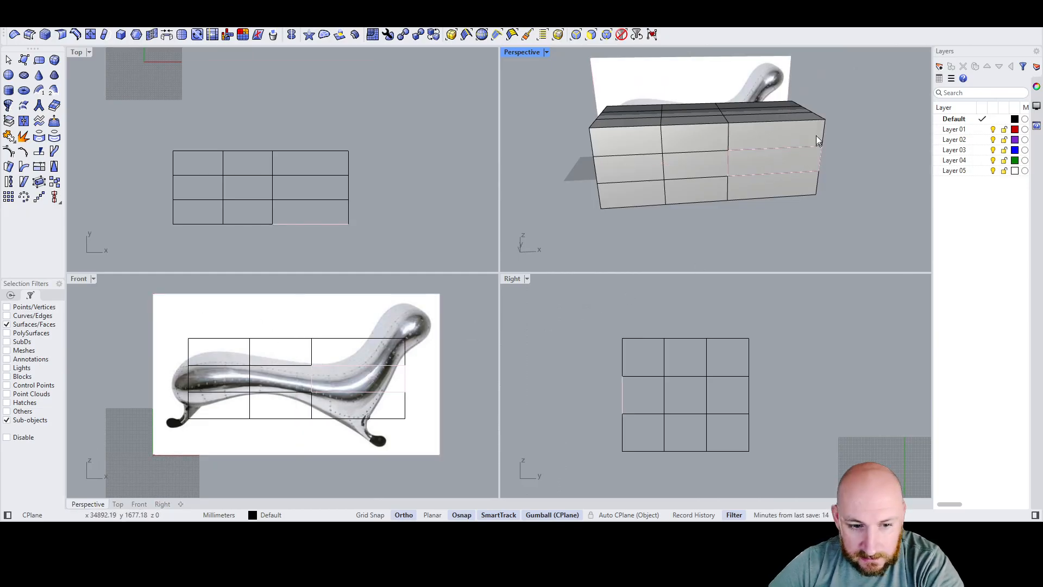
pyautogui.moveTo(816, 135); pyautogui.dragTo(778, 151, button='right')
pyautogui.click(779, 151)
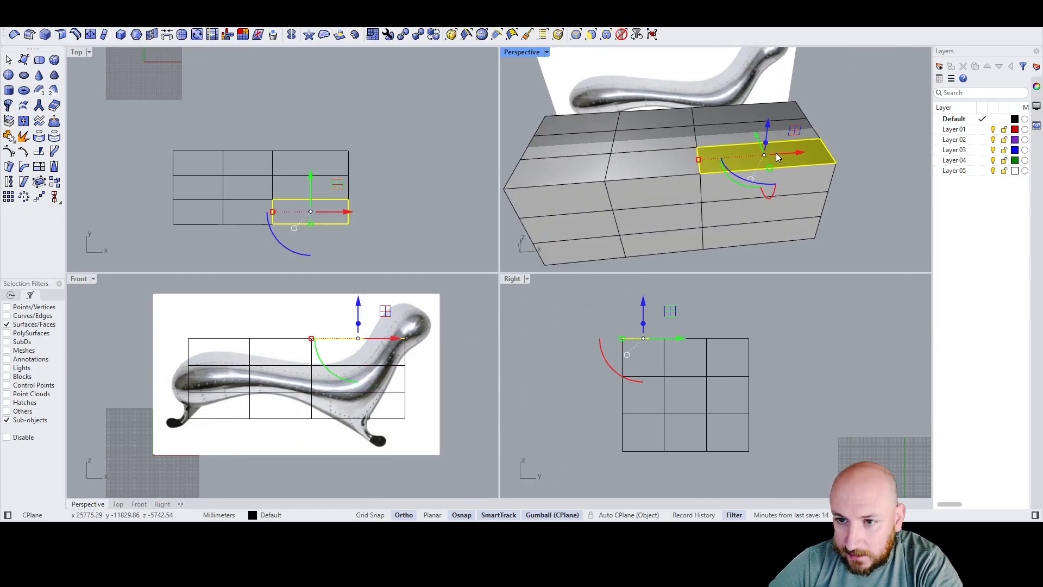
pyautogui.keyDown('shift'); pyautogui.click(783, 136); pyautogui.keyUp('shift')
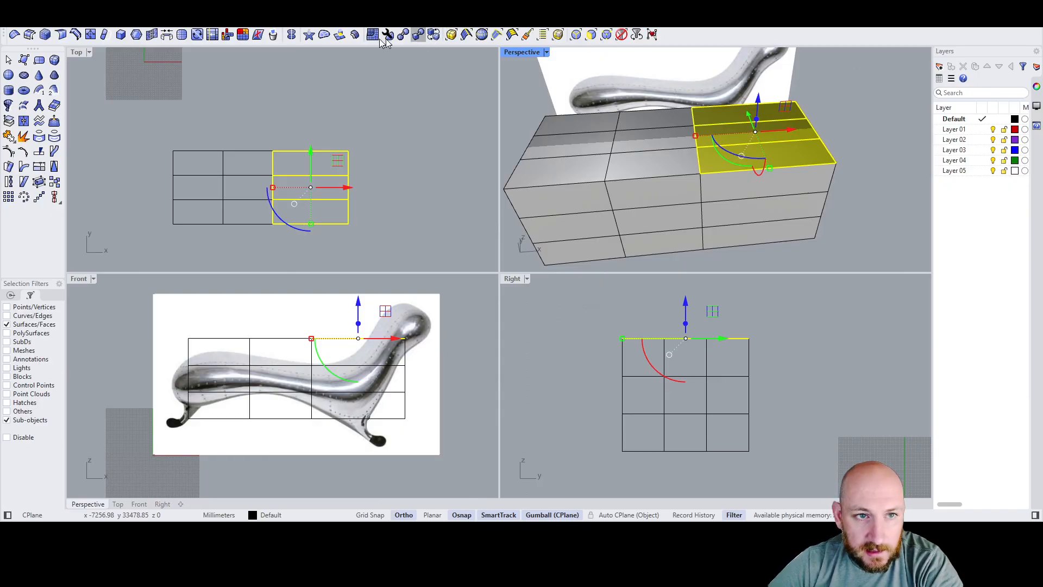
pyautogui.click(339, 36)
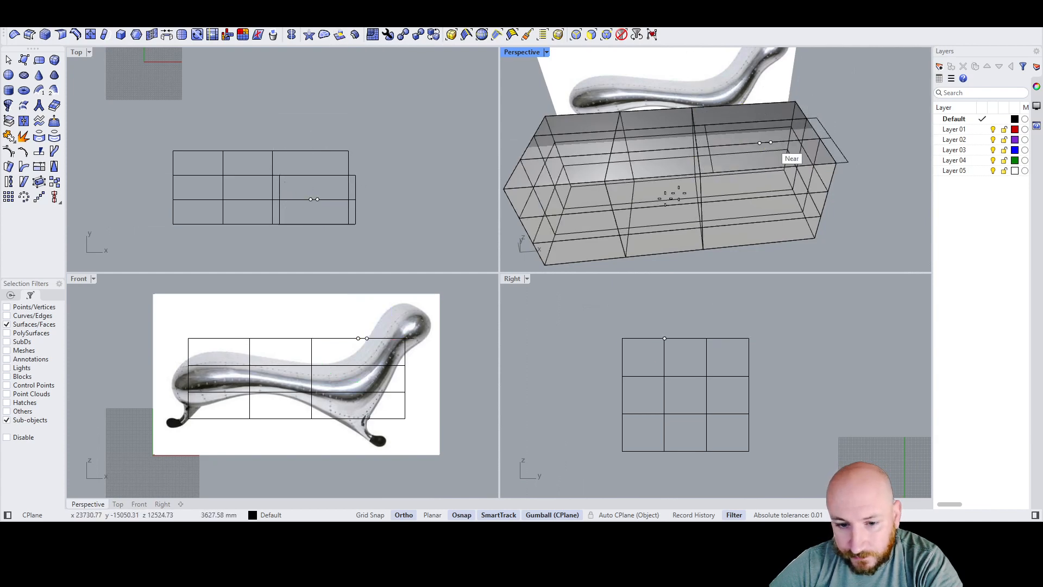
pyautogui.scroll(-8, 407, 416)
pyautogui.scroll(2, 423, 318)
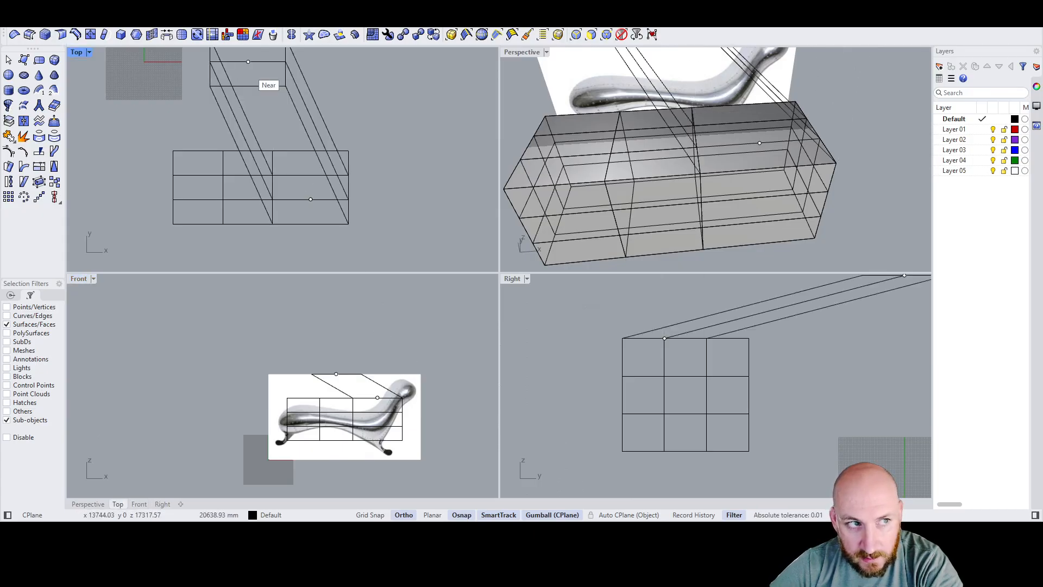
pyautogui.press('Escape')
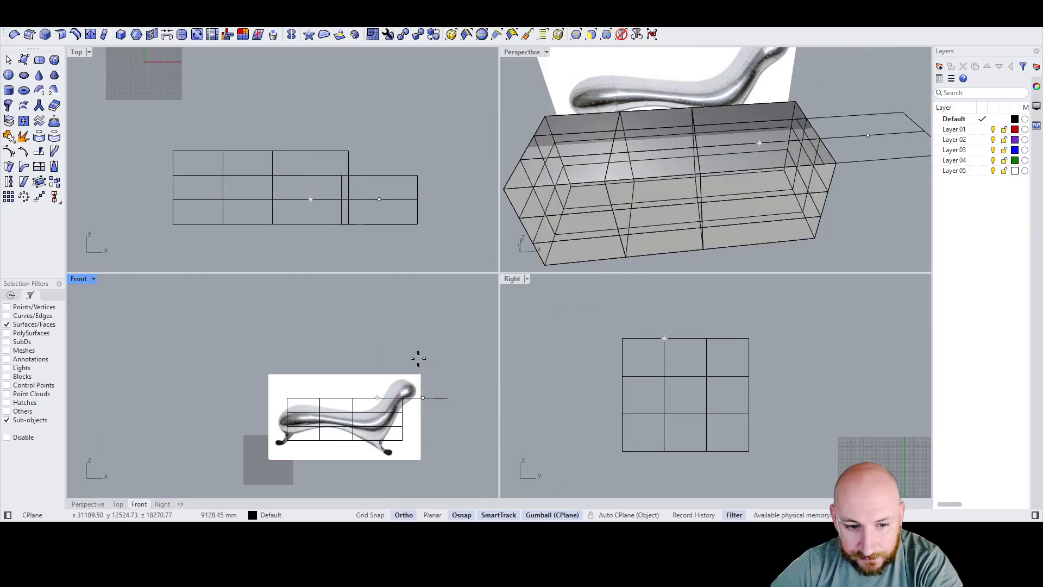
pyautogui.scroll(3, 427, 368)
pyautogui.scroll(2, 401, 353)
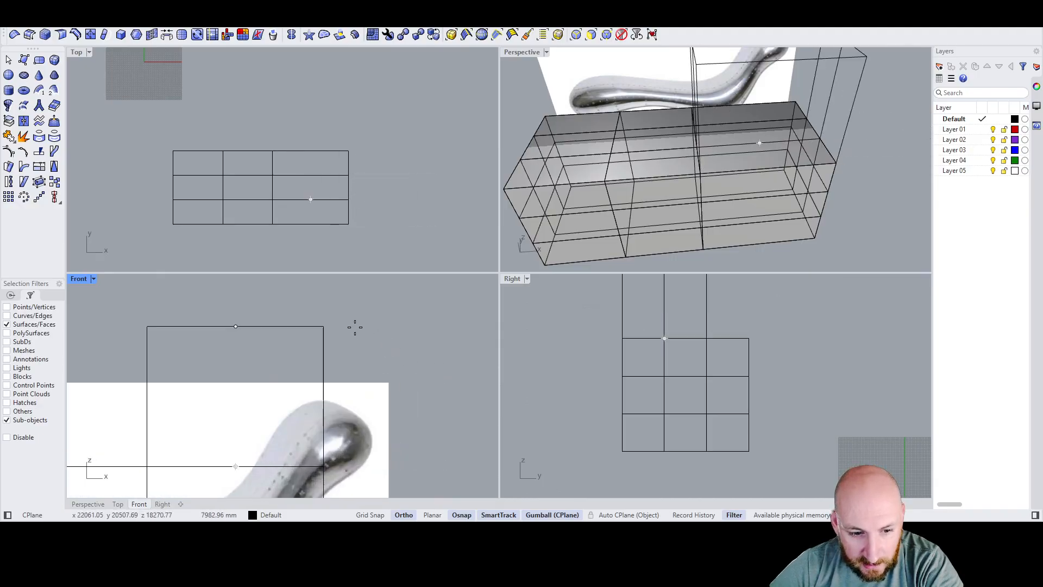
pyautogui.click(353, 328)
# Step: Switch the SubD to smooth display and inspect the raised backrest block from both sides
pyautogui.moveTo(709, 158); pyautogui.dragTo(781, 113, button='right')
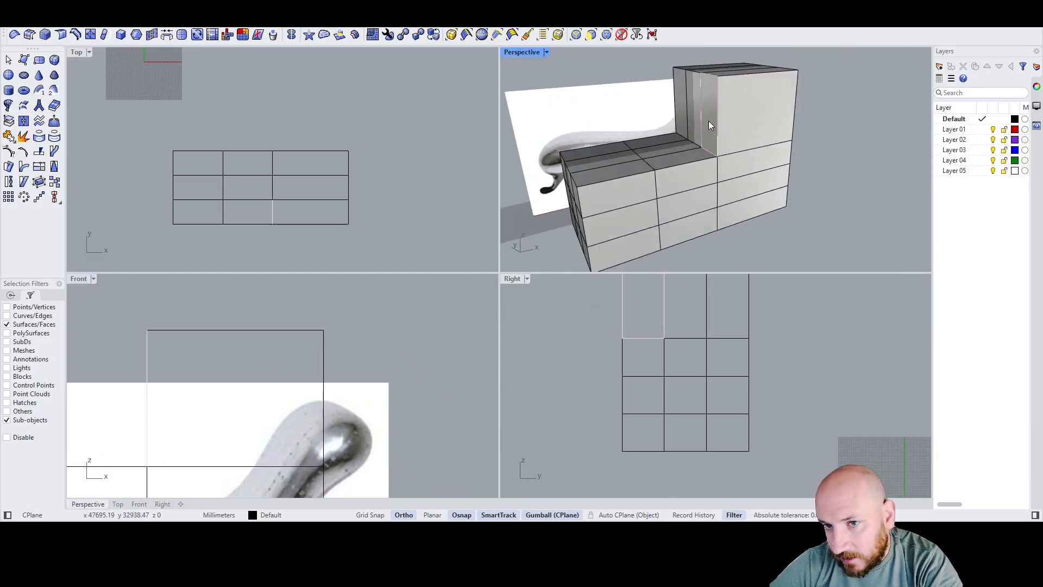
pyautogui.moveTo(844, 127); pyautogui.dragTo(697, 132, button='right')
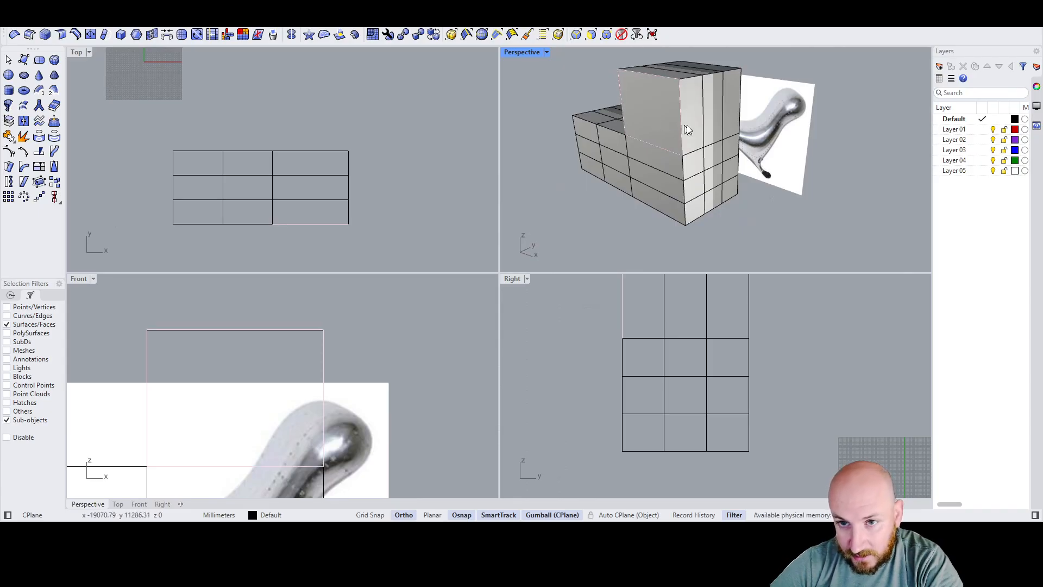
pyautogui.press('Tab')
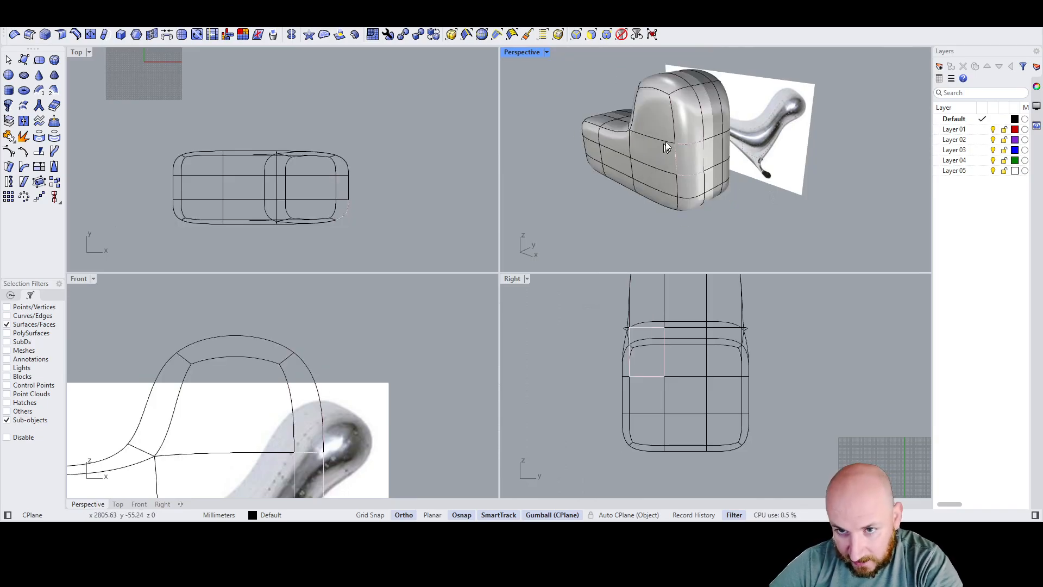
pyautogui.moveTo(692, 147); pyautogui.dragTo(799, 132, button='right')
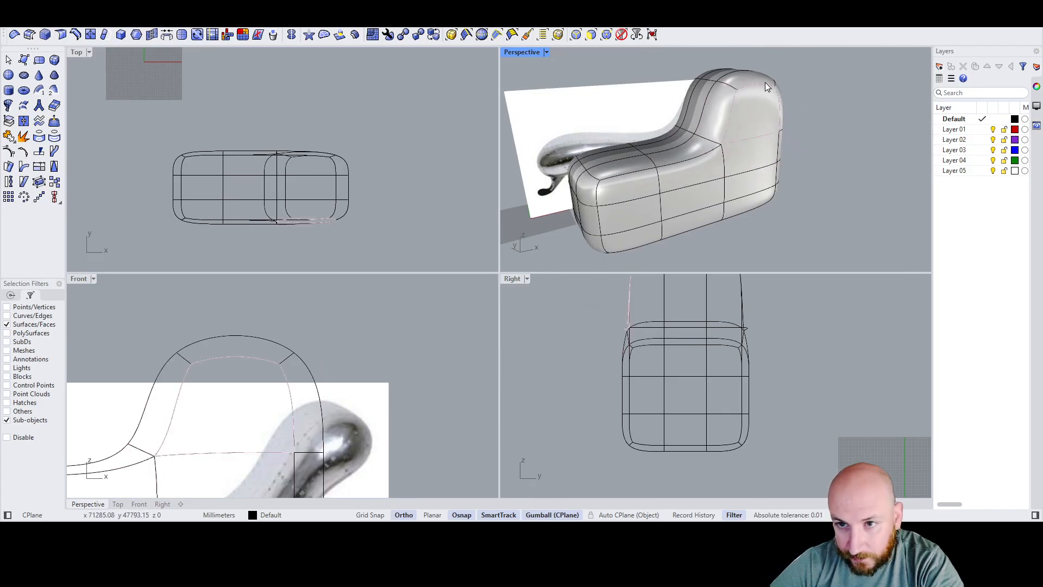
# Step: Move the top faces of the raised backrest block outward along X, so that the backrest leans past the end of the box
pyautogui.scroll(3, 758, 79)
pyautogui.click(740, 77)
pyautogui.moveTo(848, 75); pyautogui.dragTo(680, 149, button='right')
pyautogui.keyDown('shift'); pyautogui.click(675, 115); pyautogui.keyUp('shift')
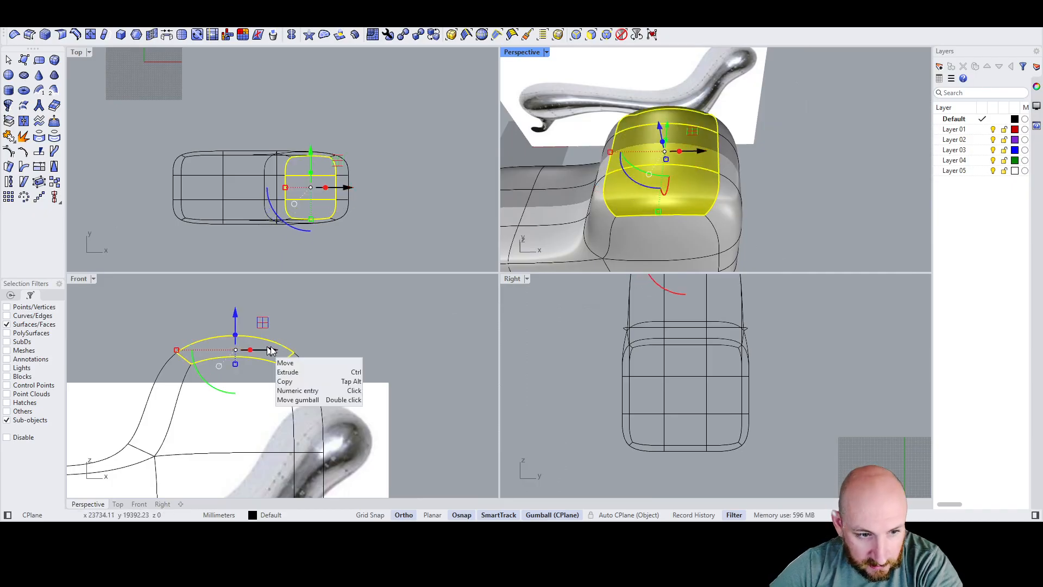
pyautogui.moveTo(272, 350); pyautogui.dragTo(408, 347)
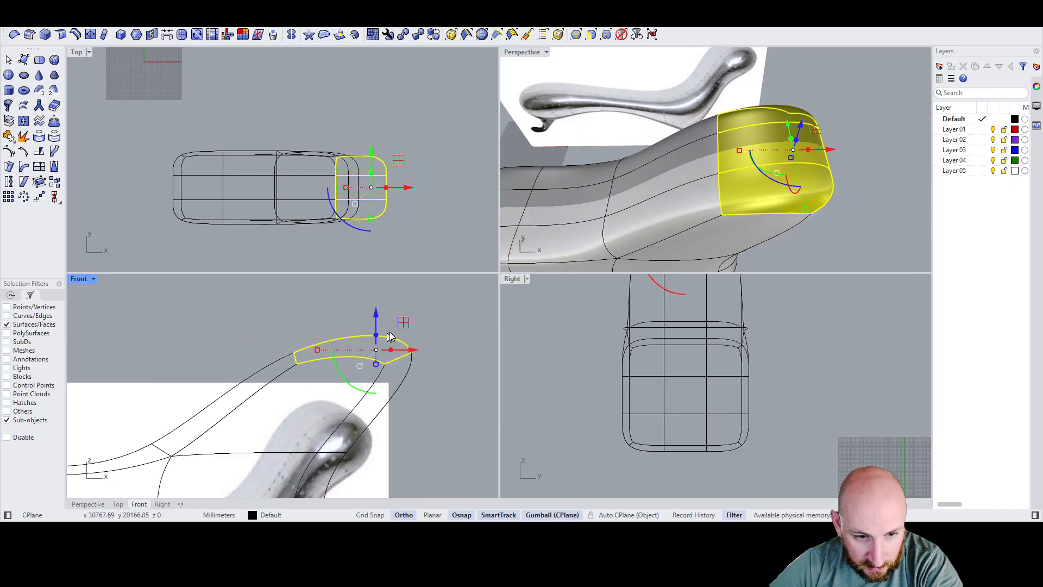
# Step: Lower the backrest's top faces along Z to the height of the headrest in the reference picture
pyautogui.moveTo(819, 174); pyautogui.dragTo(812, 93, button='right')
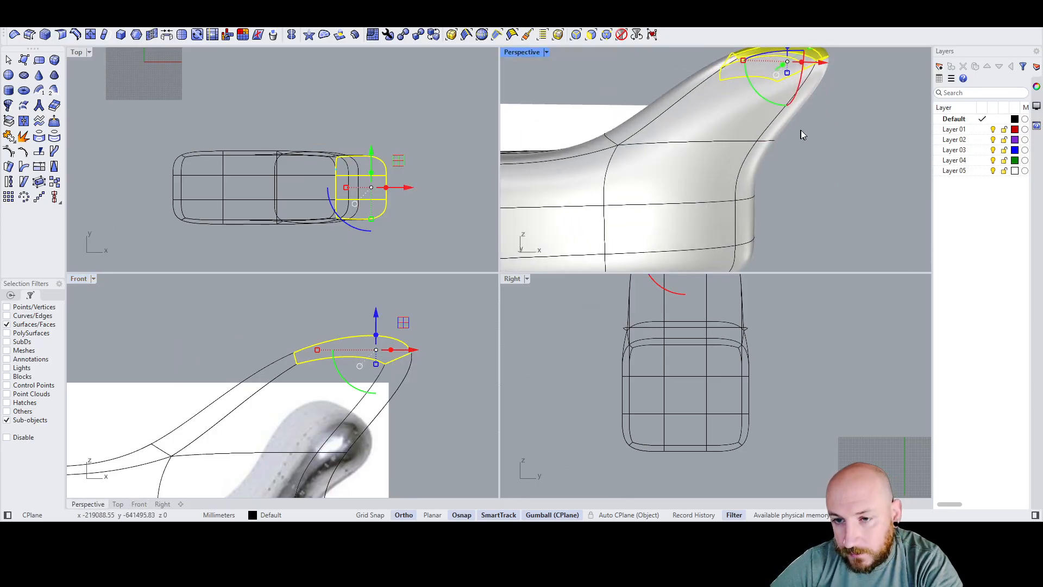
pyautogui.moveTo(801, 130); pyautogui.dragTo(850, 137, button='right')
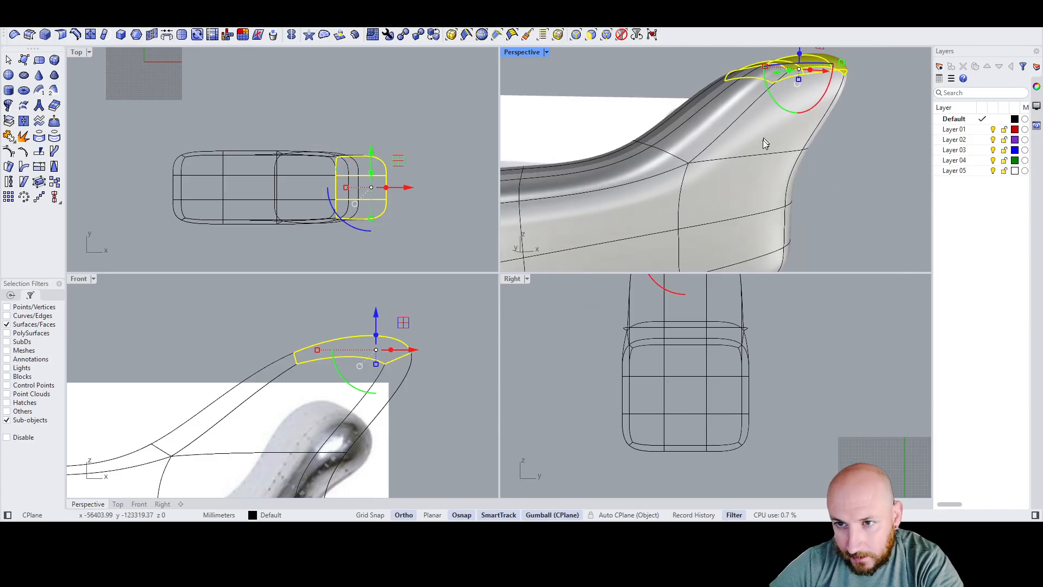
pyautogui.scroll(-5, 764, 140)
pyautogui.scroll(3, 785, 79)
pyautogui.moveTo(788, 74); pyautogui.dragTo(787, 112)
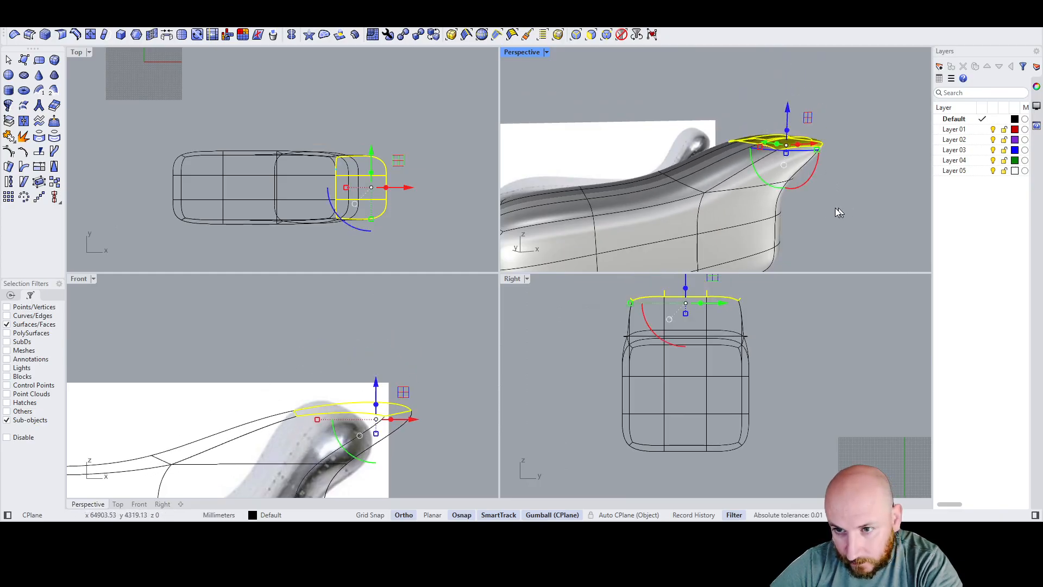
# Step: Allow curves and edges to be selected and pull the horizontal row of edges behind the backrest outward along X
pyautogui.moveTo(840, 212); pyautogui.dragTo(760, 216, button='right')
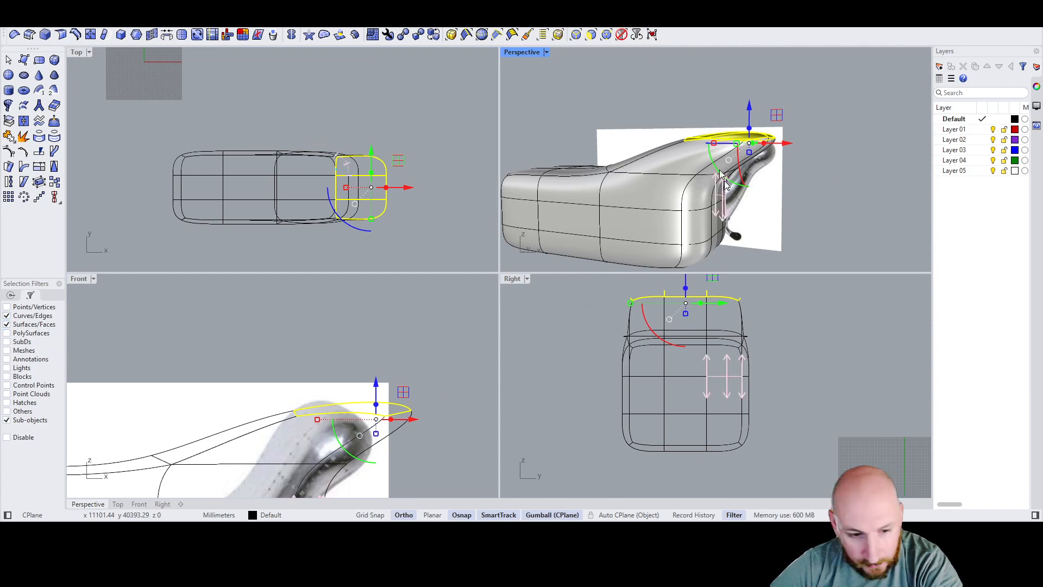
pyautogui.scroll(-6, 289, 305)
pyautogui.scroll(2, 277, 455)
pyautogui.scroll(1, 302, 465)
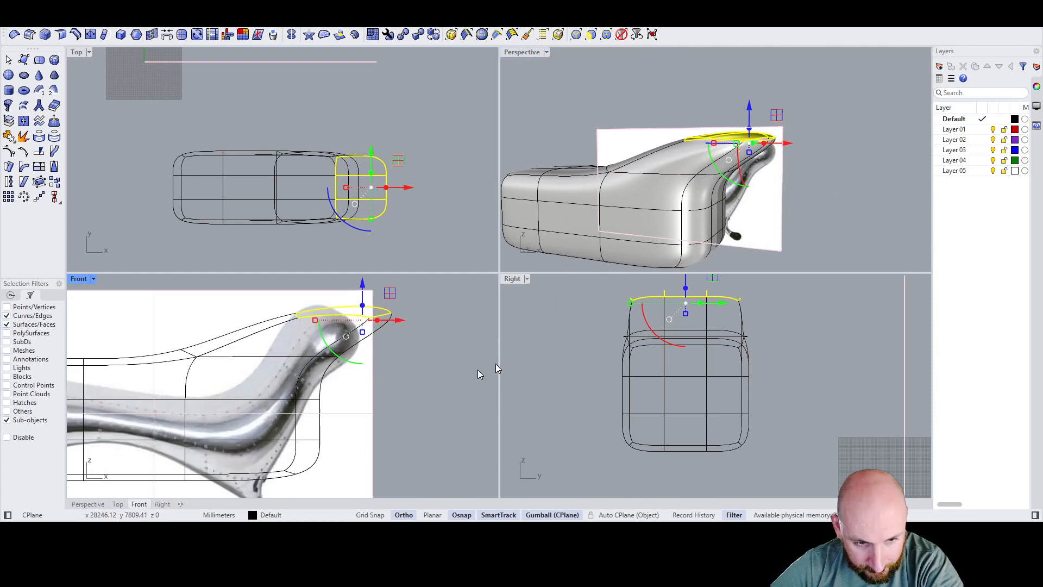
pyautogui.moveTo(796, 235); pyautogui.dragTo(698, 201, button='right')
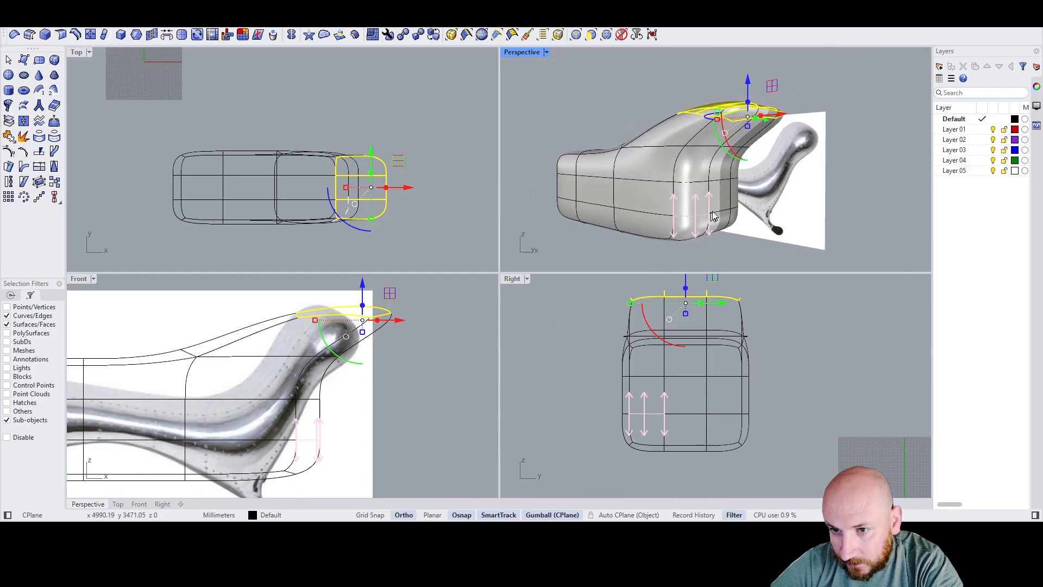
pyautogui.click(699, 173)
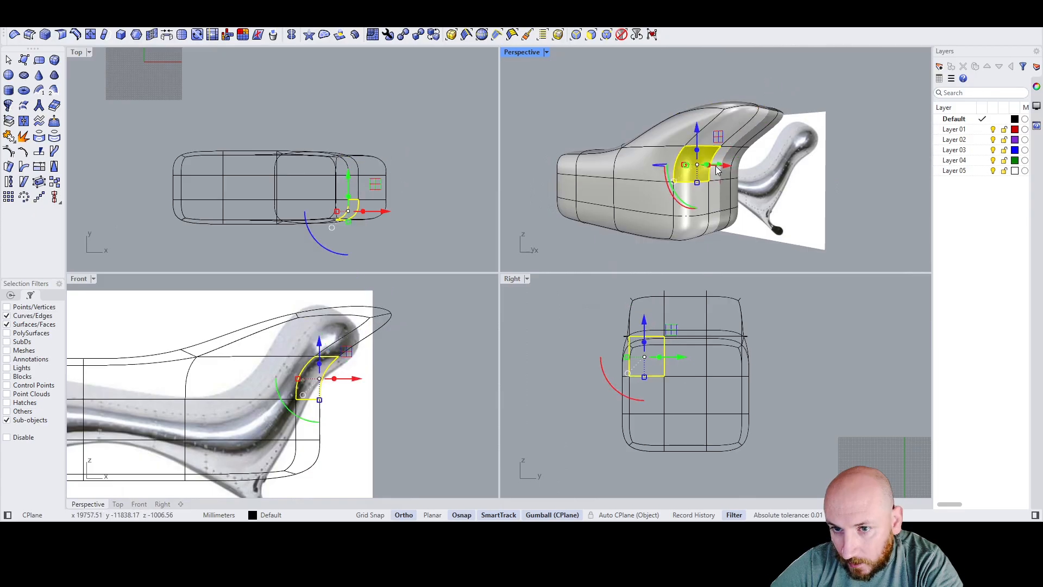
pyautogui.scroll(3, 679, 166)
pyautogui.click(660, 155)
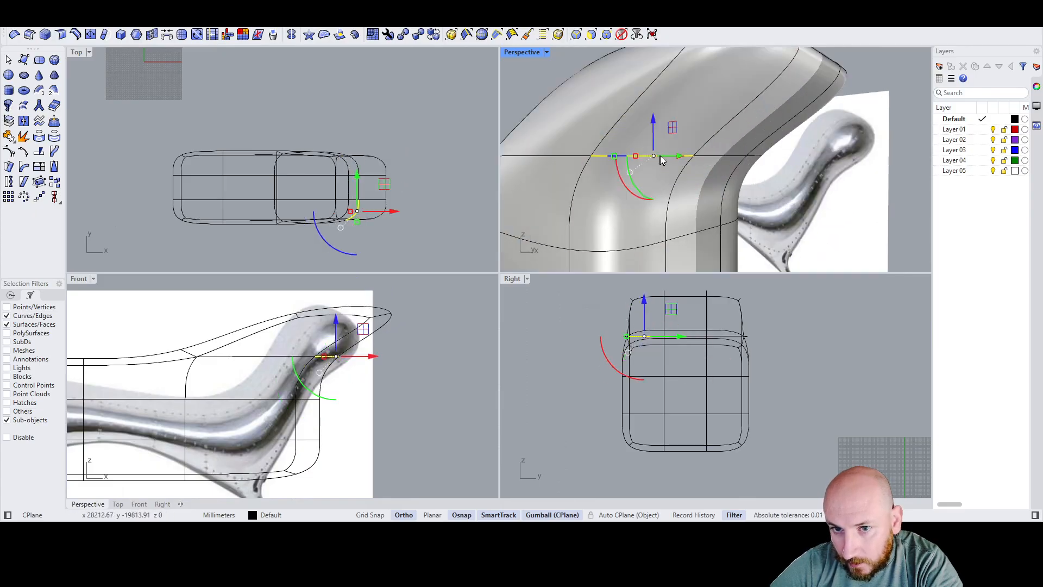
pyautogui.keyDown('shift'); pyautogui.click(712, 155); pyautogui.keyUp('shift')
pyautogui.keyDown('shift'); pyautogui.click(755, 162); pyautogui.keyUp('shift')
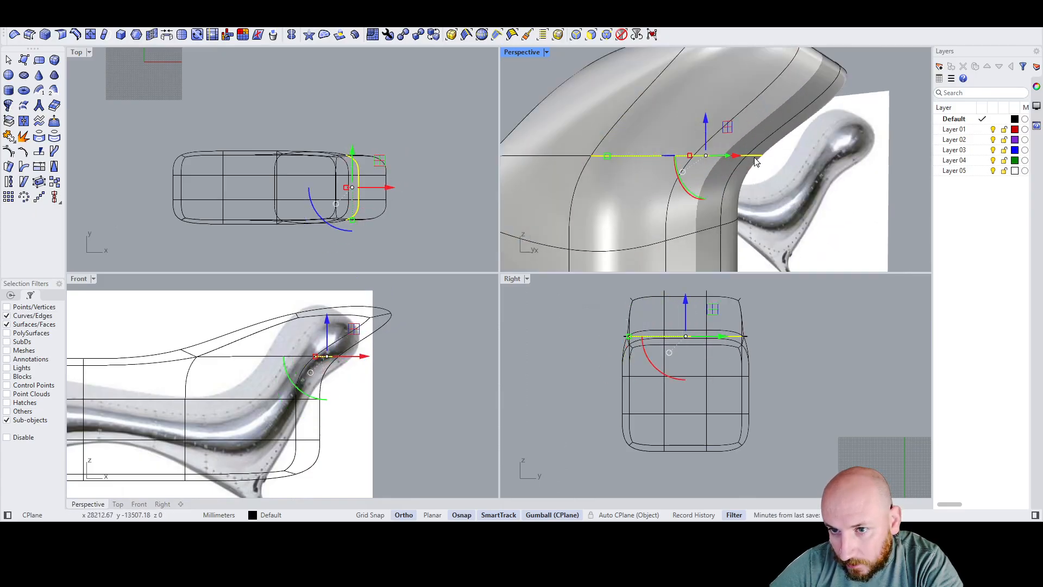
pyautogui.moveTo(775, 181); pyautogui.dragTo(834, 228, button='right')
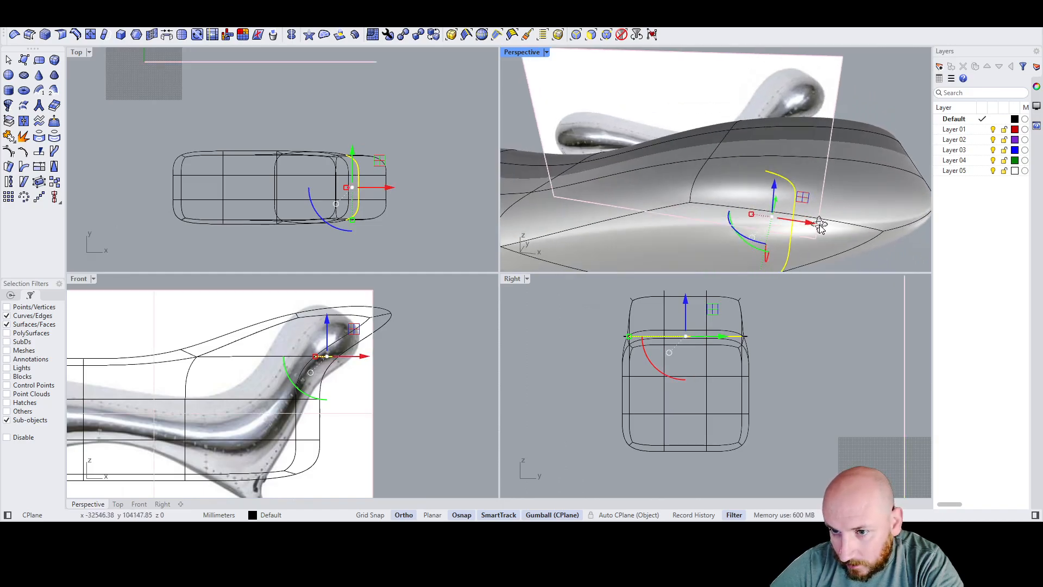
pyautogui.moveTo(840, 227); pyautogui.dragTo(928, 248)
# Step: Move the crosswise edges where the seat meets the backrest about 7200 mm along X toward the headrest
pyautogui.scroll(-5, 812, 128)
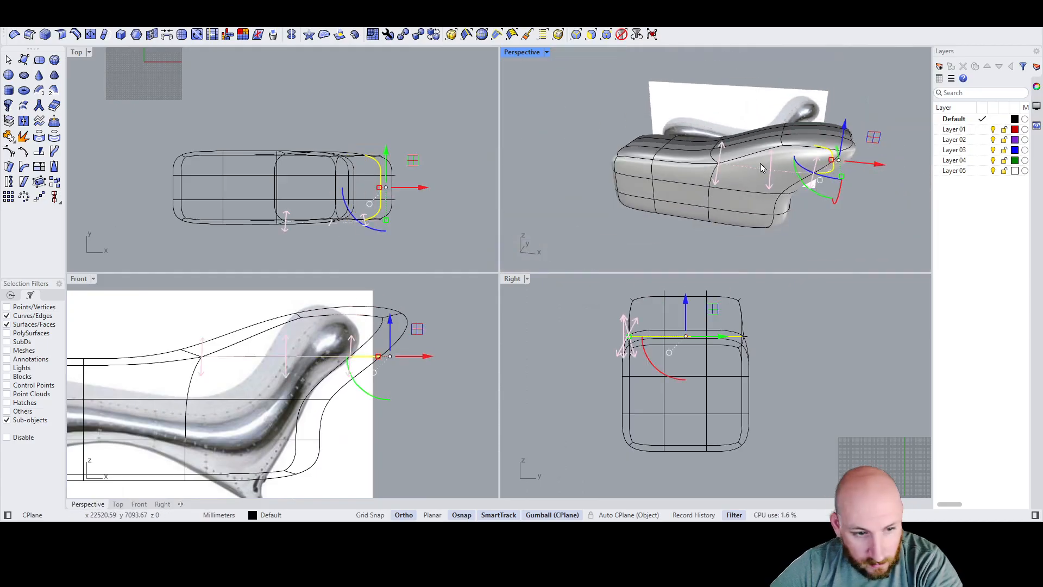
pyautogui.moveTo(727, 158); pyautogui.dragTo(749, 156, button='right')
pyautogui.scroll(3, 749, 156)
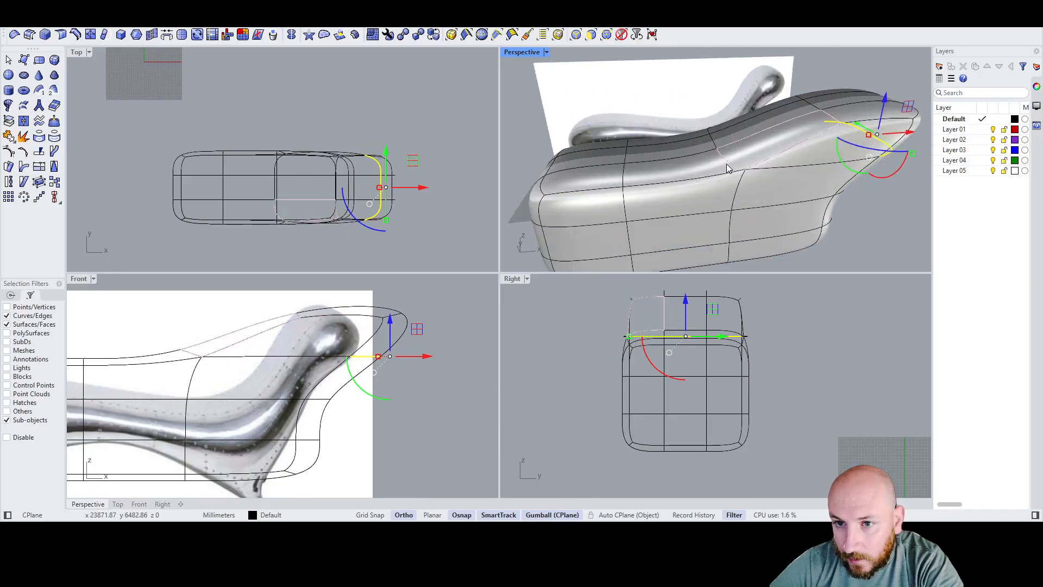
pyautogui.click(725, 164)
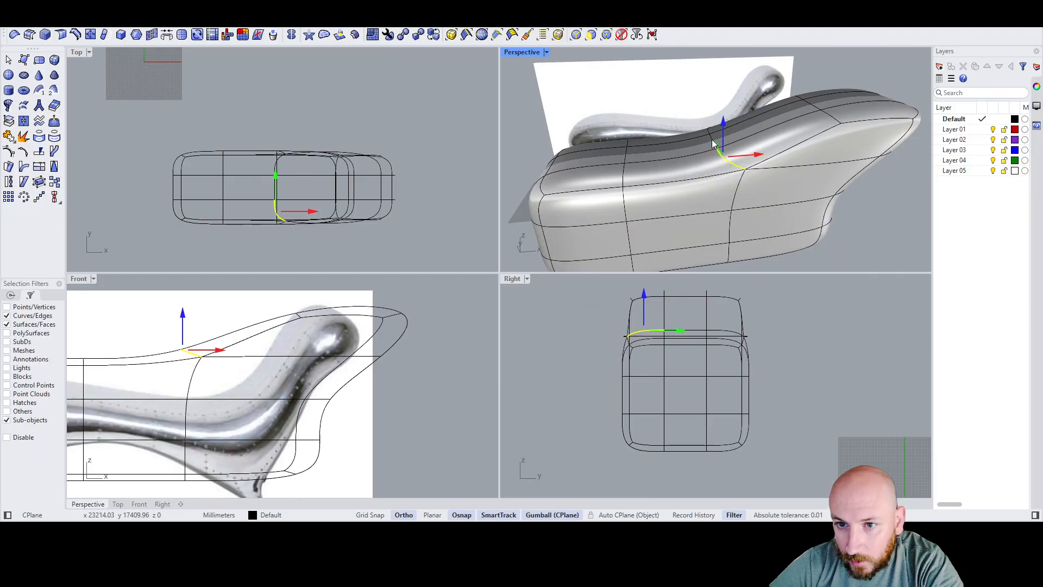
pyautogui.moveTo(714, 144); pyautogui.dragTo(721, 152, button='right')
pyautogui.keyDown('shift'); pyautogui.click(720, 148); pyautogui.keyUp('shift')
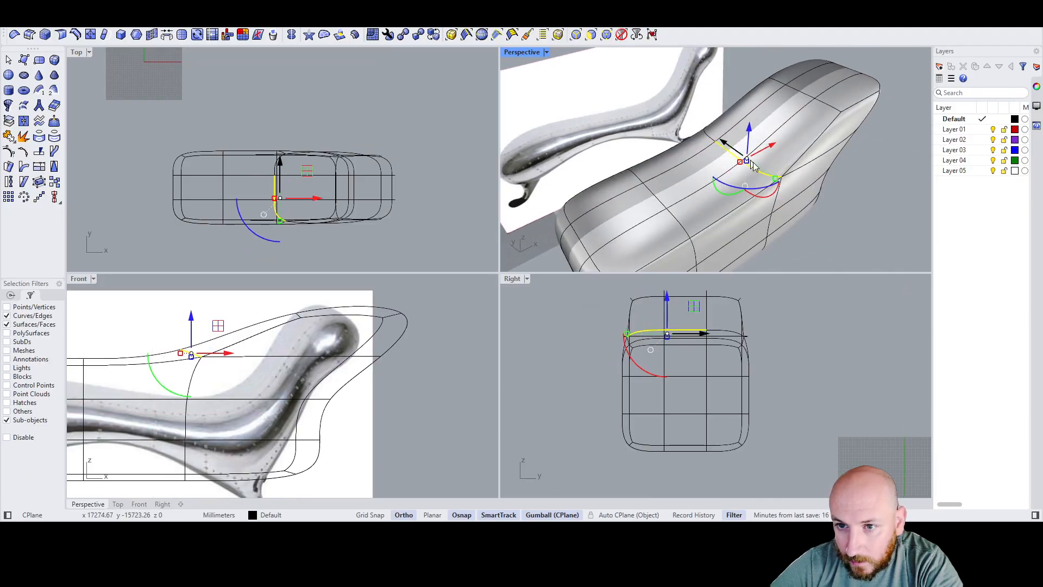
pyautogui.moveTo(772, 147); pyautogui.dragTo(814, 132)
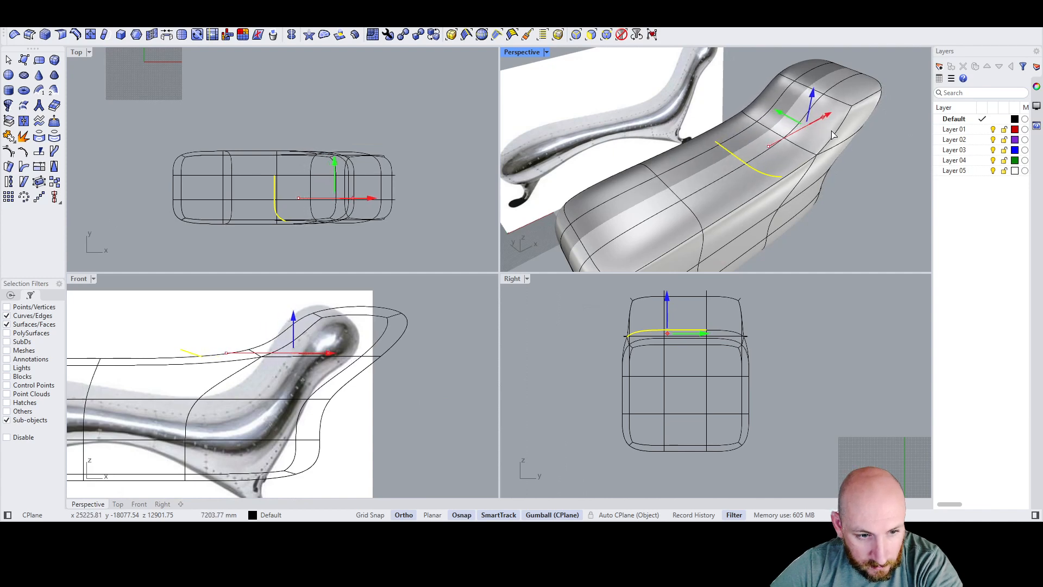
# Step: Lower the seat's top faces along Z toward the reference profile, leaving the backrest faces out of the selection
pyautogui.keyDown('ctrl'); pyautogui.keyDown('shift'); pyautogui.click(738, 177); pyautogui.keyUp('shift'); pyautogui.keyUp('ctrl')
pyautogui.keyDown('ctrl'); pyautogui.keyDown('shift'); pyautogui.click(682, 226); pyautogui.keyUp('shift'); pyautogui.keyUp('ctrl')
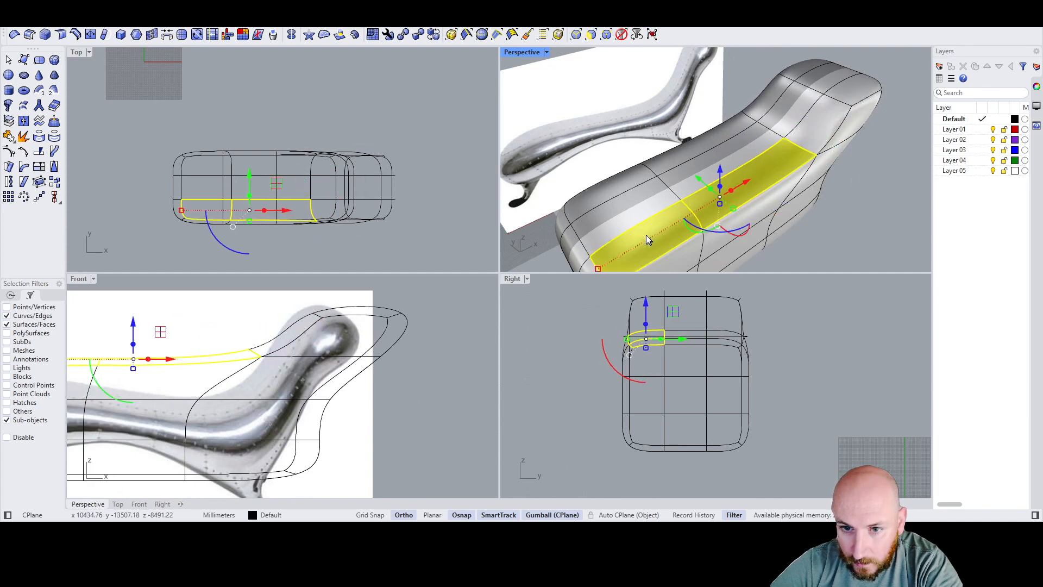
pyautogui.keyDown('shift'); pyautogui.click(742, 158); pyautogui.keyUp('shift')
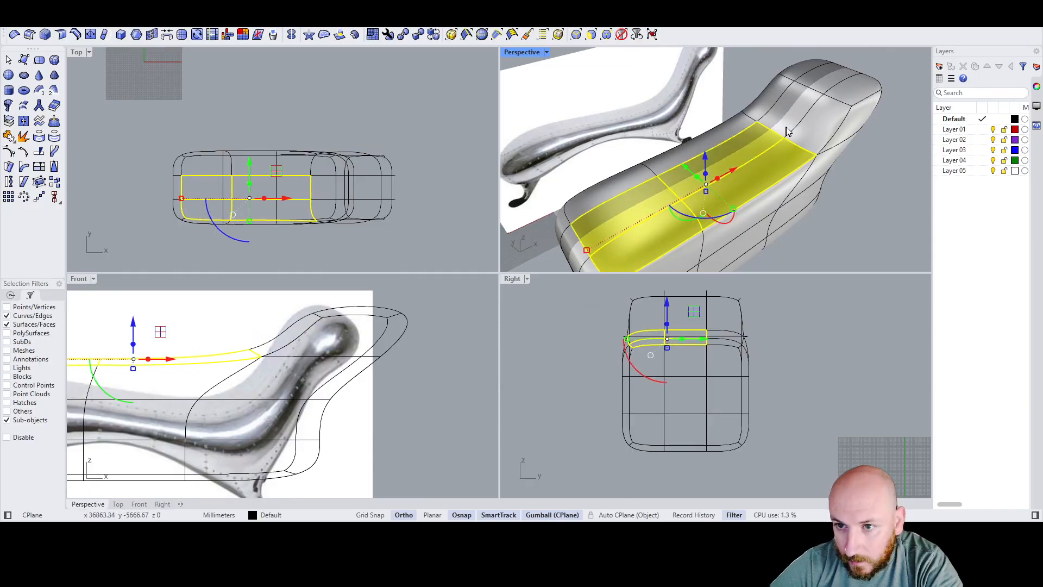
pyautogui.keyDown('shift'); pyautogui.click(791, 125); pyautogui.keyUp('shift')
pyautogui.keyDown('shift'); pyautogui.click(810, 132); pyautogui.keyUp('shift')
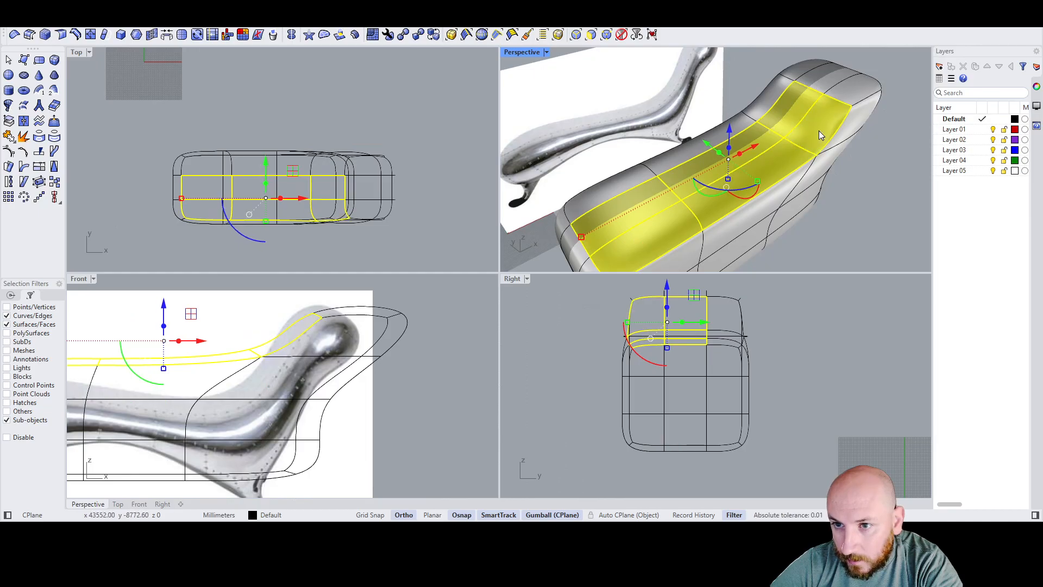
pyautogui.keyDown('ctrl'); pyautogui.click(815, 132); pyautogui.keyUp('ctrl')
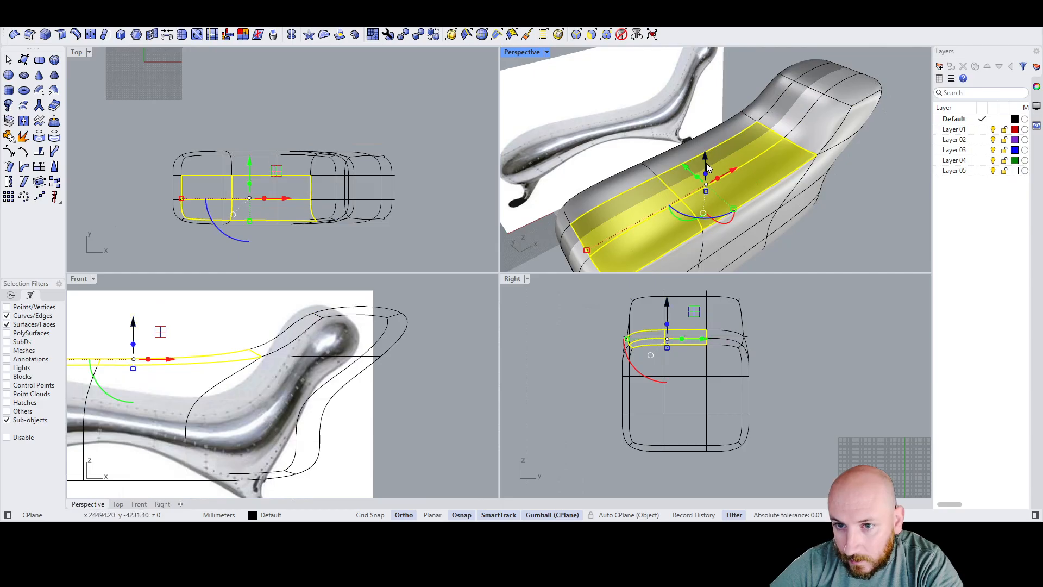
pyautogui.moveTo(706, 163); pyautogui.dragTo(701, 195)
# Step: Raise the top faces at the foot end slightly along Z to follow the reference curve, and clear the selection
pyautogui.click(667, 257)
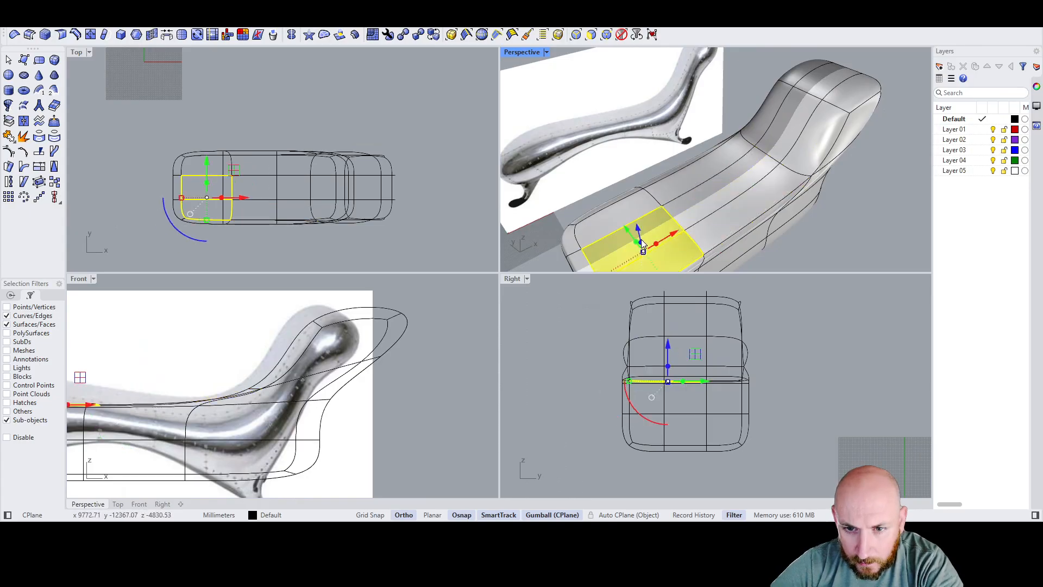
pyautogui.moveTo(639, 222); pyautogui.dragTo(635, 204)
pyautogui.scroll(-4, 725, 142)
pyautogui.click(849, 203)
pyautogui.moveTo(849, 203); pyautogui.dragTo(723, 157, button='right')
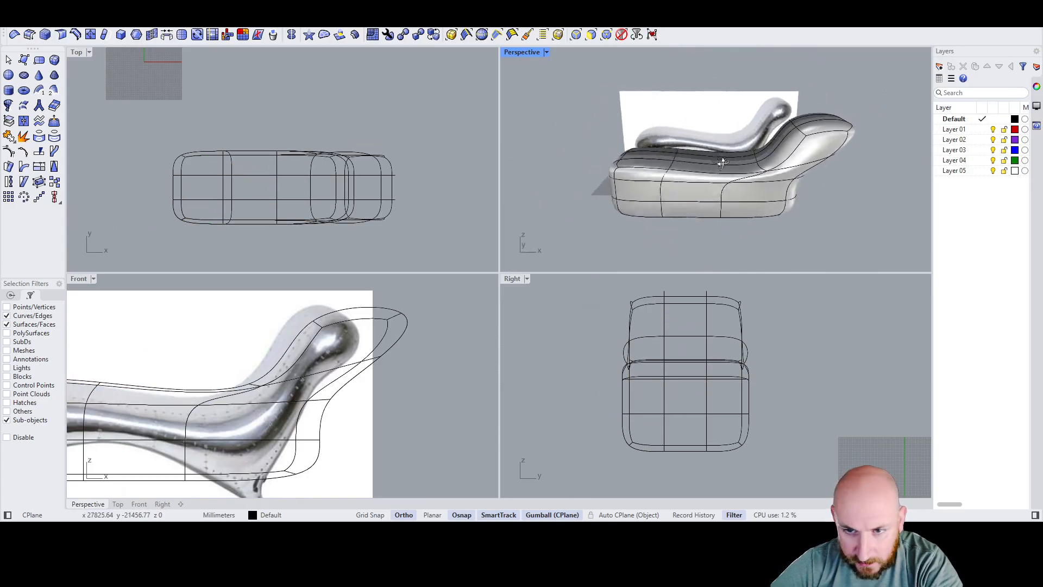
# Step: Move the crosswise edges at the front of the headrest's top along X toward the foot end to match the reference outline
pyautogui.scroll(5, 767, 157)
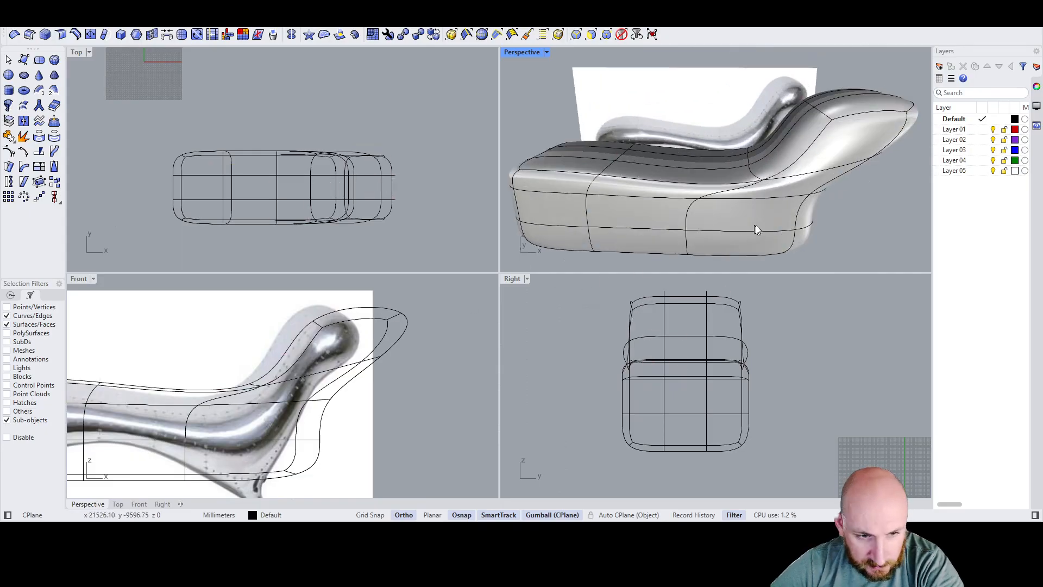
pyautogui.scroll(3, 798, 126)
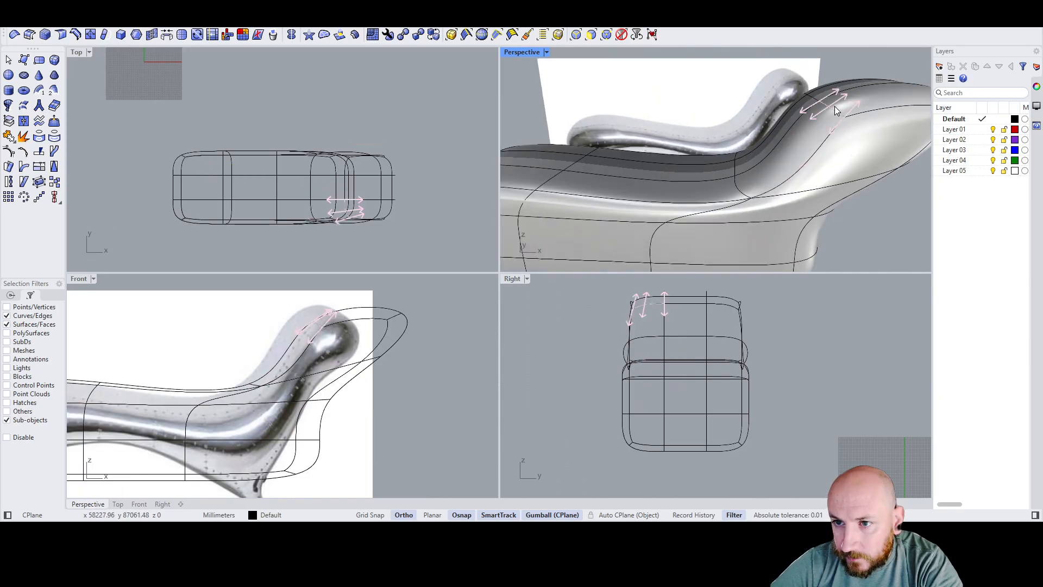
pyautogui.click(832, 107)
pyautogui.moveTo(833, 108); pyautogui.dragTo(848, 130, button='right')
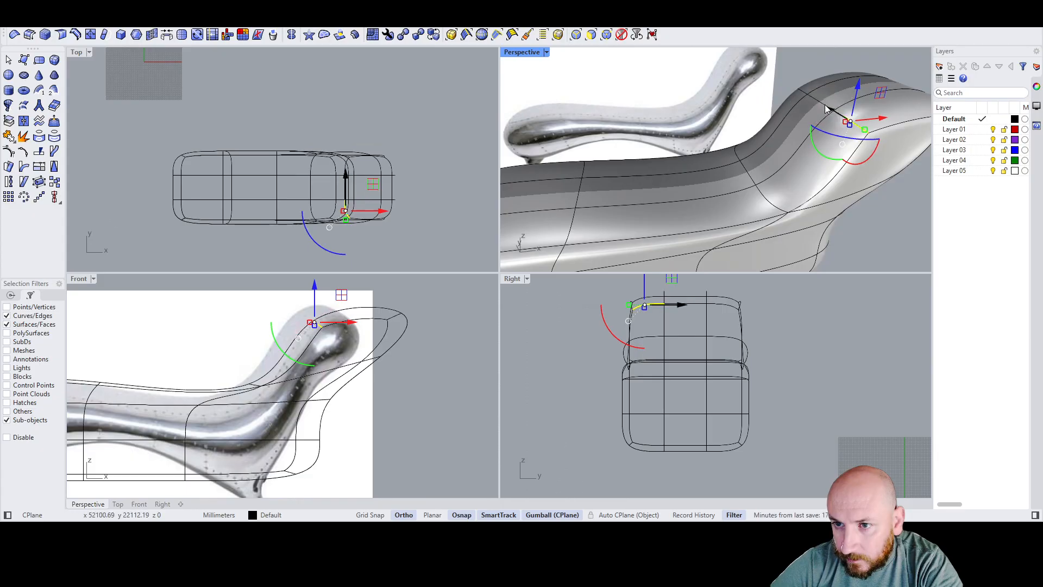
pyautogui.click(824, 104)
pyautogui.keyDown('shift'); pyautogui.click(819, 101); pyautogui.keyUp('shift')
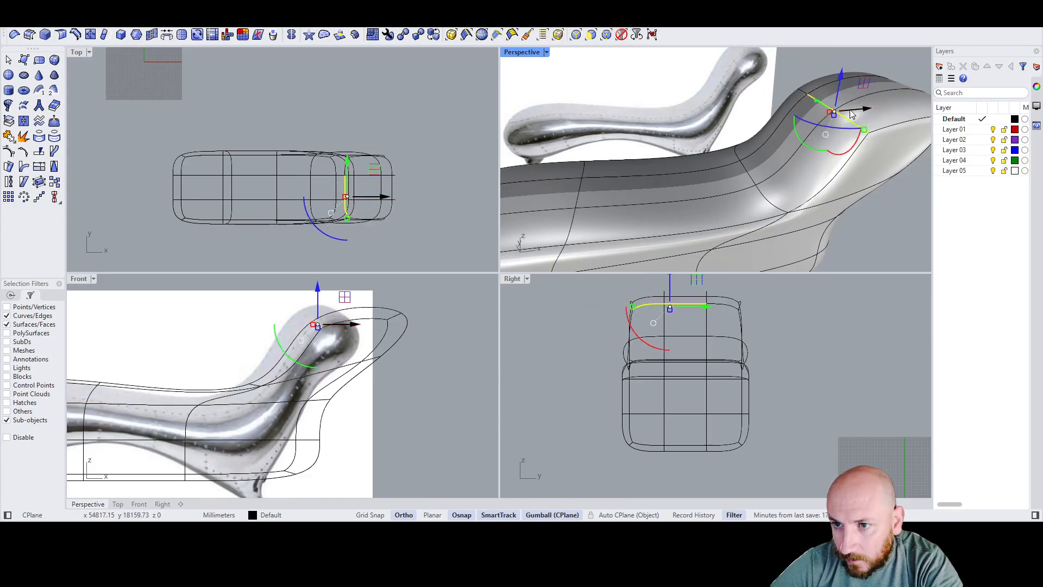
pyautogui.moveTo(852, 113); pyautogui.dragTo(819, 118)
# Step: Move the crosswise edges at the back of the headrest's top along X toward the seat until they fit the reference headrest
pyautogui.moveTo(818, 118); pyautogui.dragTo(771, 126, button='right')
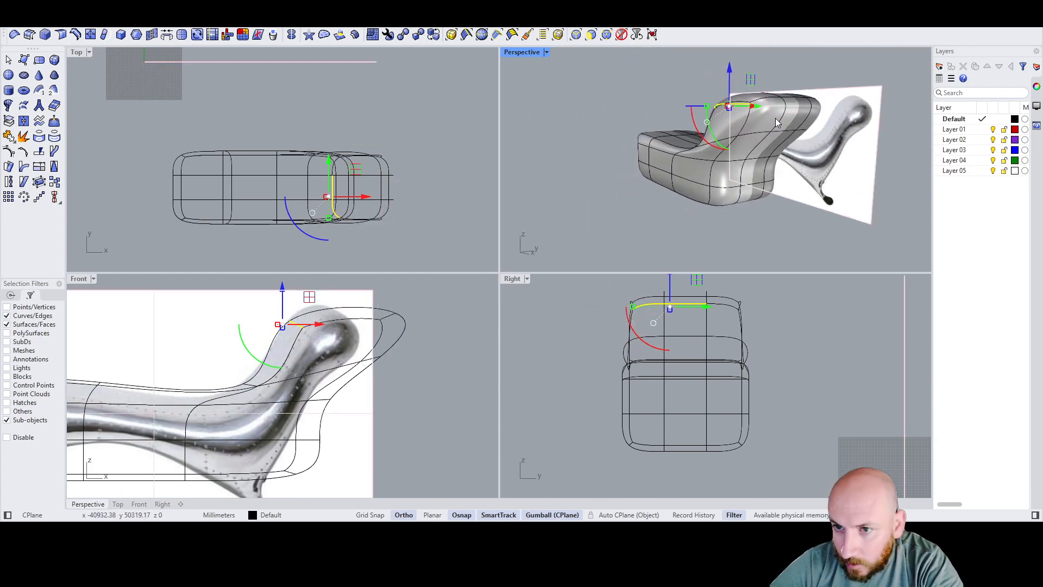
pyautogui.scroll(2, 772, 102)
pyautogui.click(763, 80)
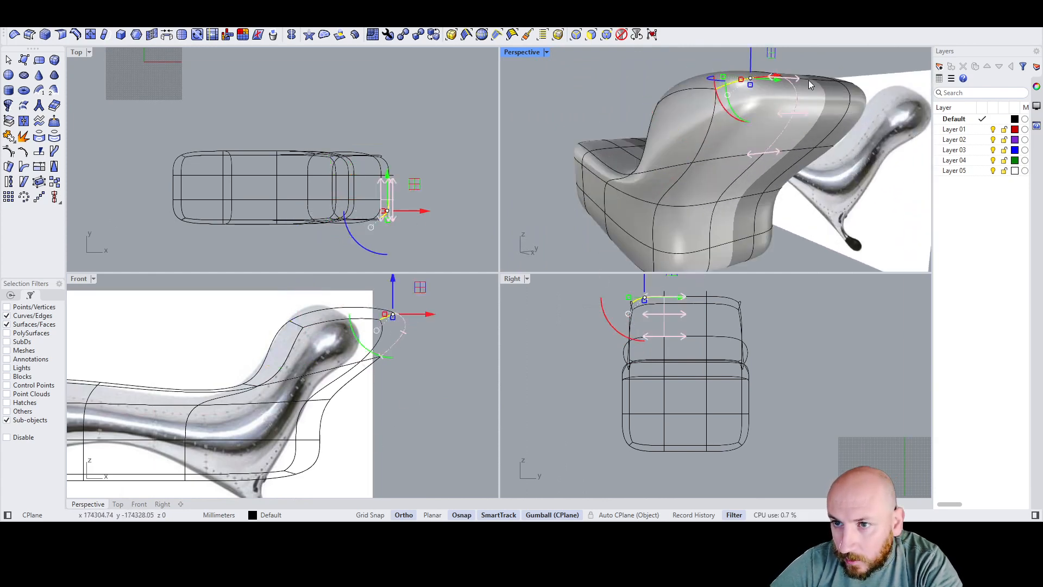
pyautogui.keyDown('shift'); pyautogui.click(810, 79); pyautogui.keyUp('shift')
pyautogui.moveTo(786, 99); pyautogui.dragTo(840, 138, button='right')
pyautogui.moveTo(812, 129); pyautogui.dragTo(768, 135)
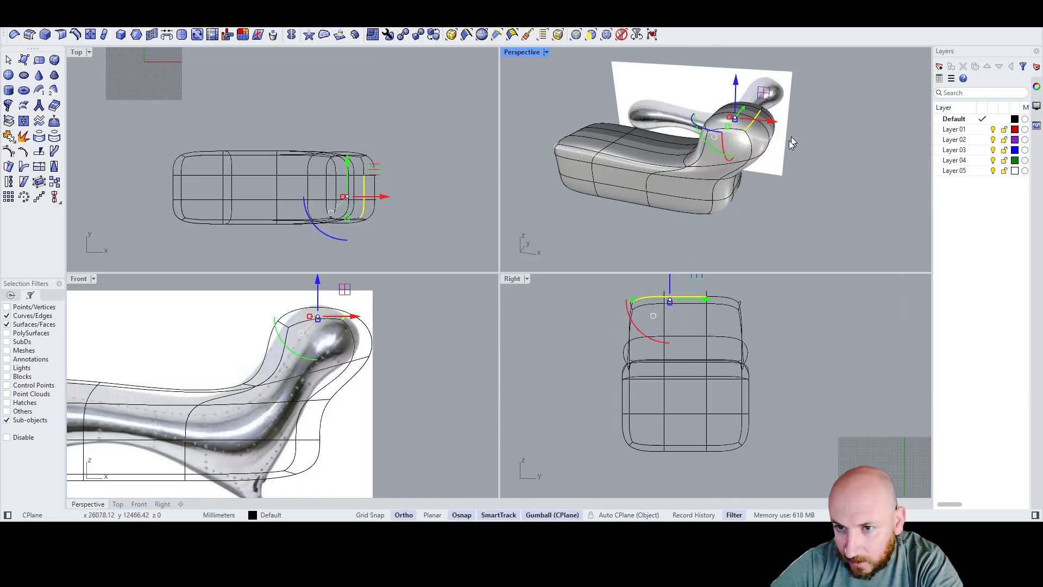
# Step: Move the lower crosswise edges on the back of the headrest about 1730 mm along X toward the seat
pyautogui.scroll(5, 703, 139)
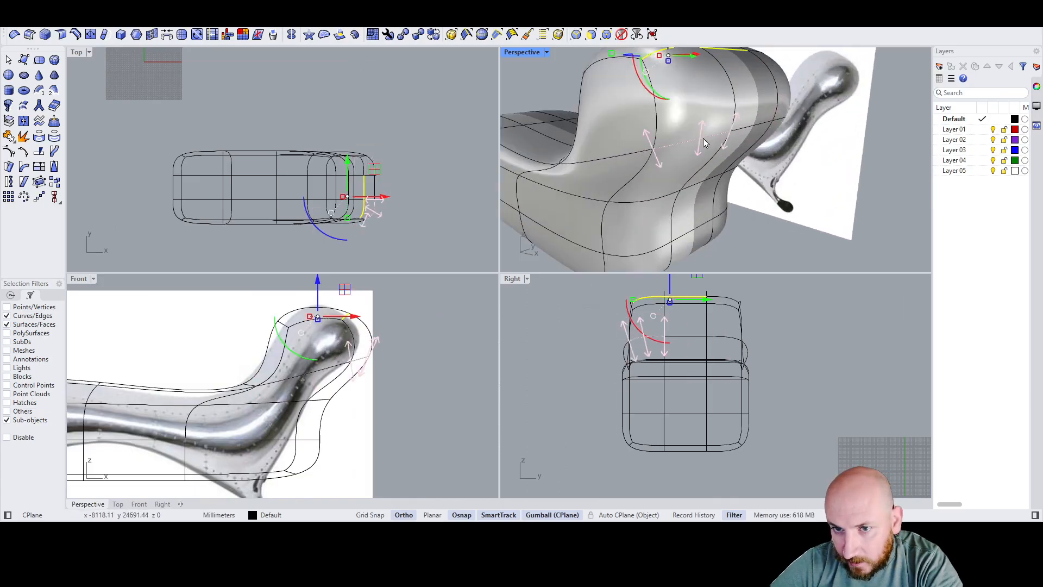
pyautogui.click(703, 138)
pyautogui.moveTo(746, 140); pyautogui.dragTo(706, 138)
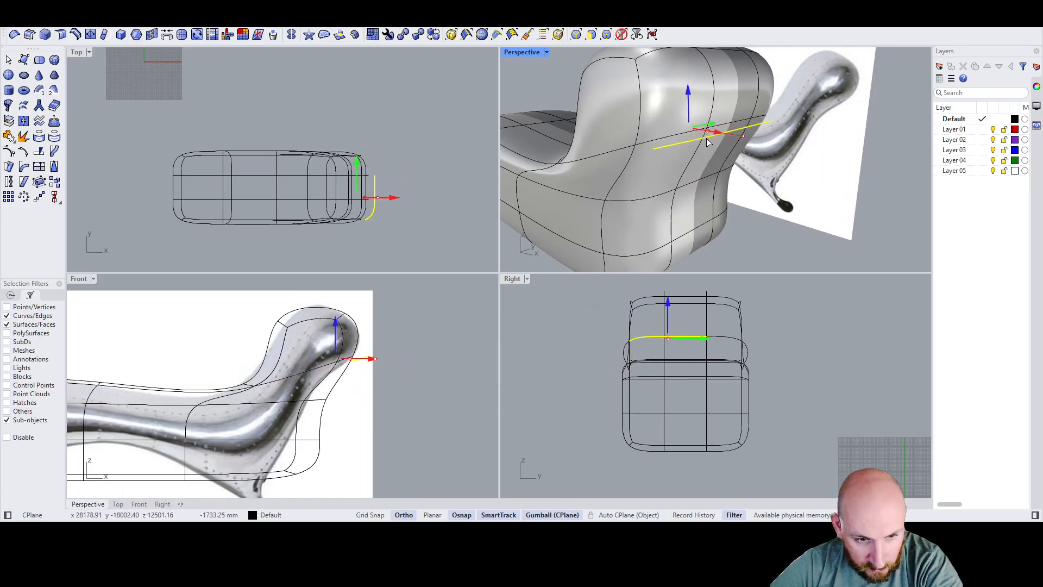
# Step: Move the two horizontal rows of edges behind the base of the backrest inward along X toward the reference outline
pyautogui.click(640, 200)
pyautogui.keyDown('shift'); pyautogui.click(692, 182); pyautogui.keyUp('shift')
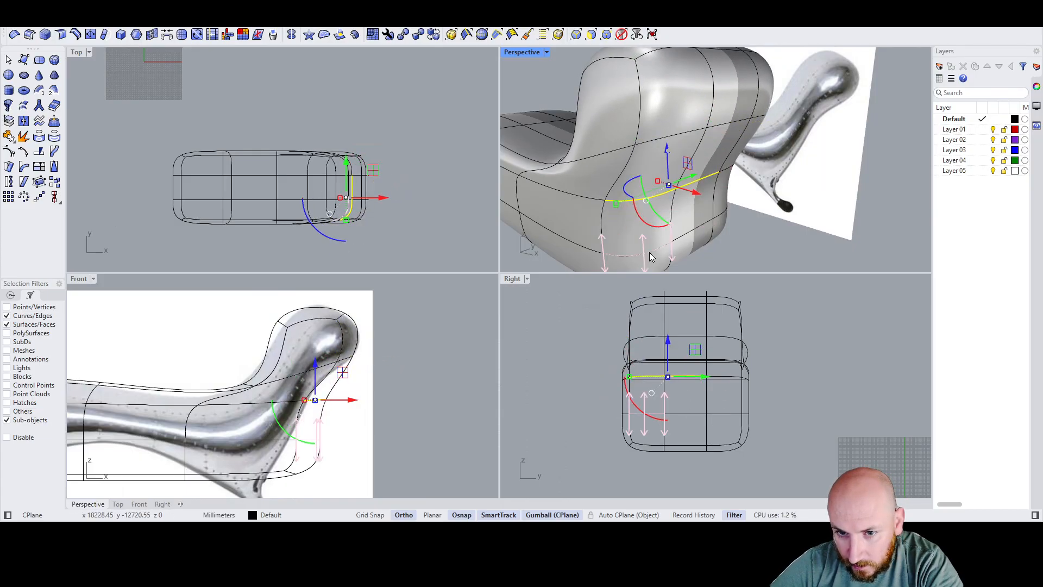
pyautogui.keyDown('shift'); pyautogui.click(650, 252); pyautogui.keyUp('shift')
pyautogui.moveTo(695, 223); pyautogui.dragTo(667, 226)
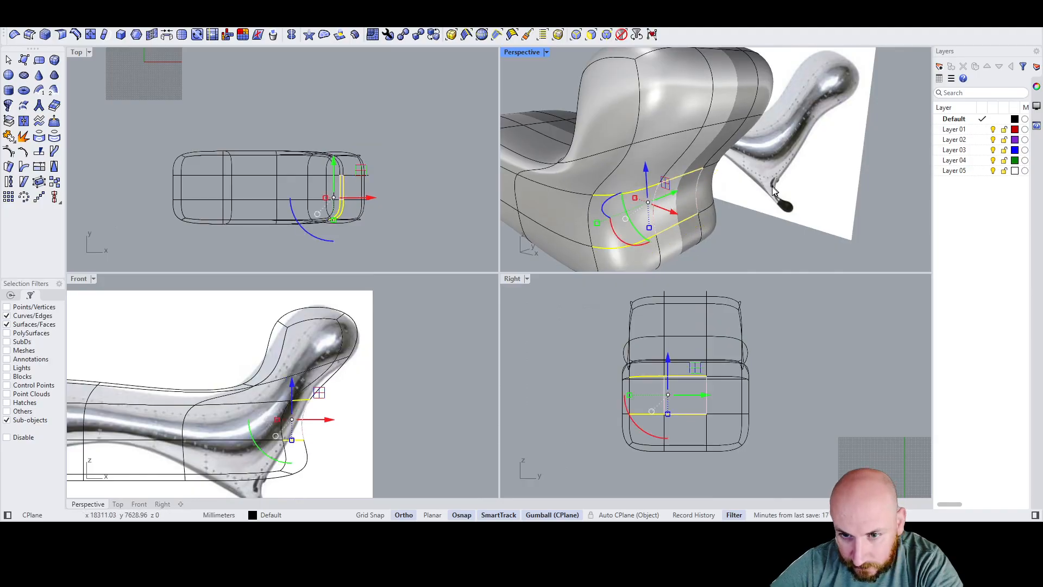
# Step: Move the bottom rear crosswise edges along X toward the foot end, tapering the underside below the backrest
pyautogui.moveTo(667, 226); pyautogui.dragTo(707, 184, button='right')
pyautogui.scroll(3, 741, 165)
pyautogui.click(742, 168)
pyautogui.keyDown('shift'); pyautogui.click(693, 182); pyautogui.keyUp('shift')
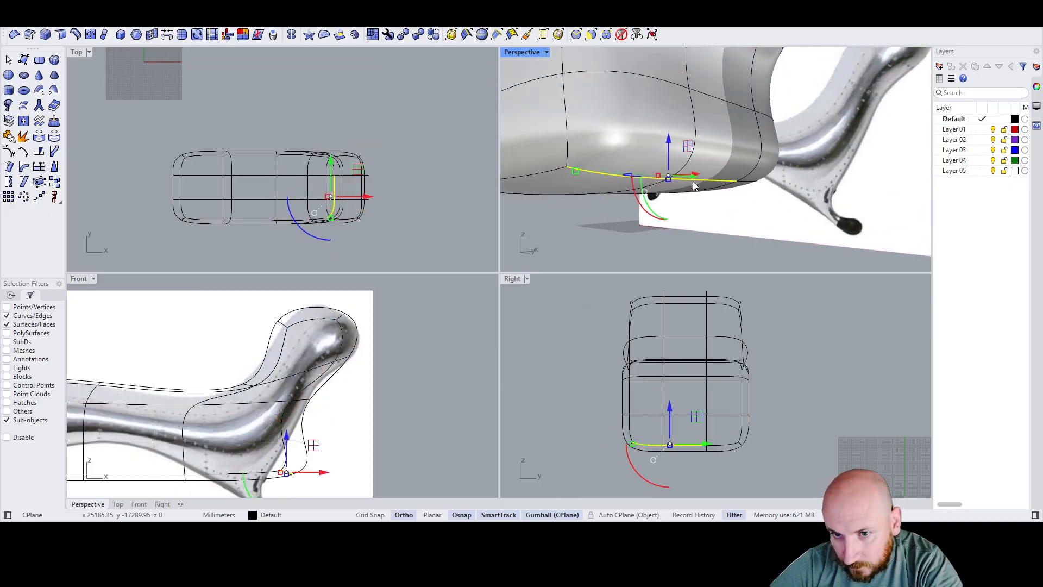
pyautogui.moveTo(798, 238); pyautogui.dragTo(728, 255, button='right')
pyautogui.moveTo(732, 260); pyautogui.dragTo(581, 264)
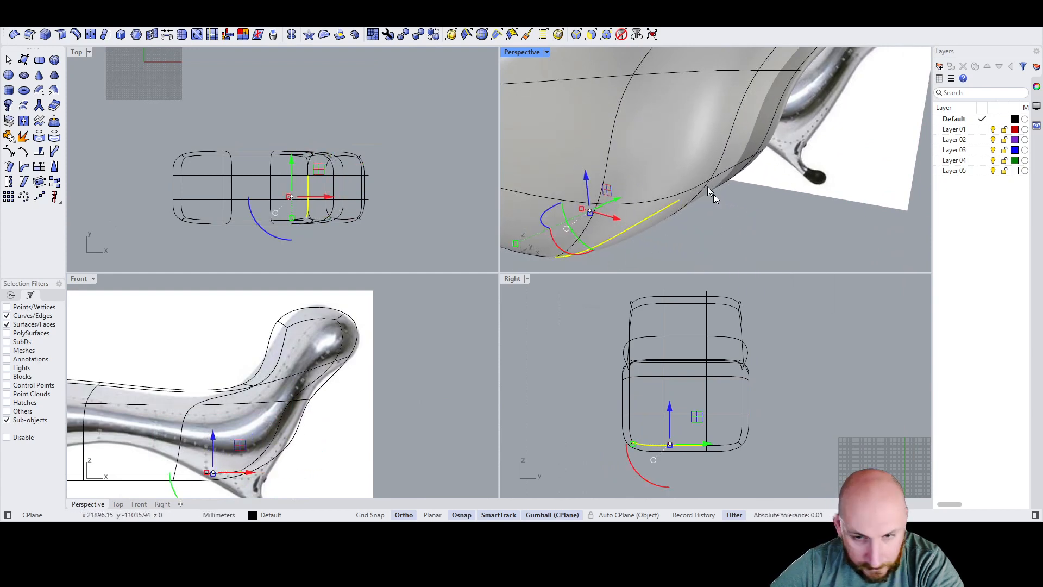
# Step: Raise the faces in the middle of the seat's underside along Z to the underside curve of the reference
pyautogui.moveTo(712, 194); pyautogui.dragTo(598, 162, button='right')
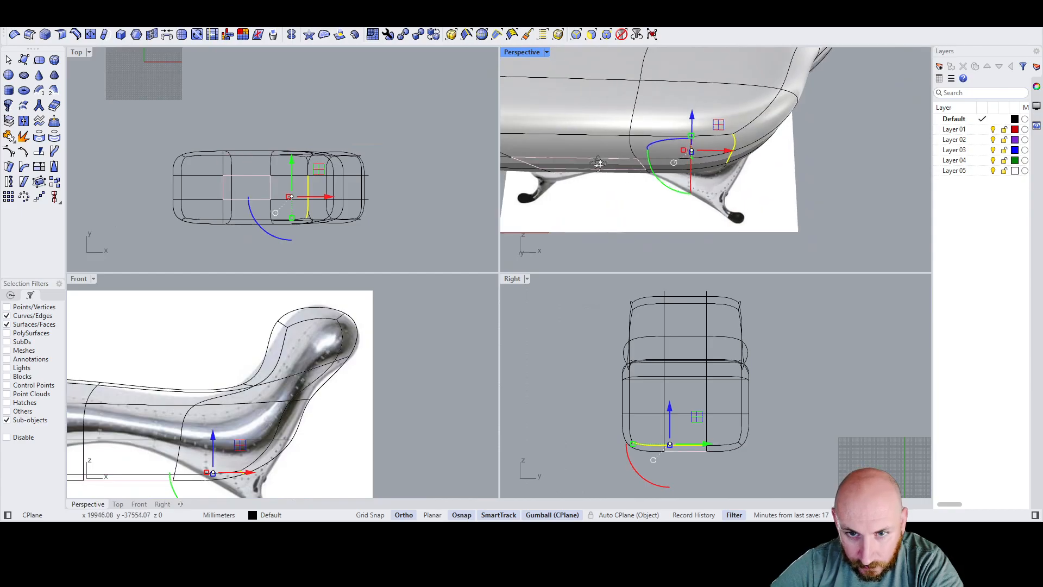
pyautogui.keyDown('ctrl'); pyautogui.keyDown('shift'); pyautogui.click(605, 155); pyautogui.keyUp('shift'); pyautogui.keyUp('ctrl')
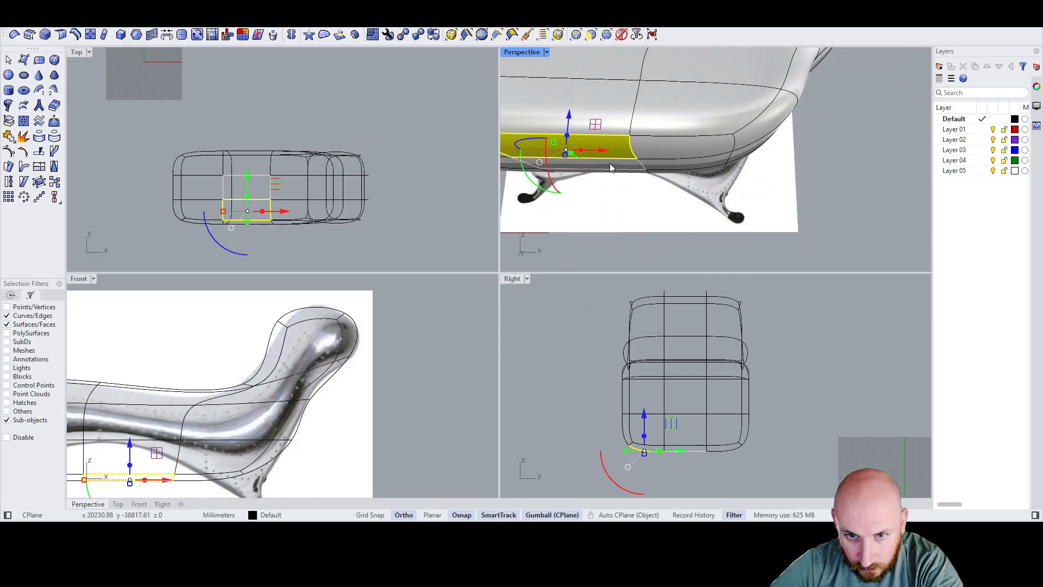
pyautogui.moveTo(580, 124); pyautogui.dragTo(587, 85)
# Step: Pull the middle row of faces at the foot end outward along X to the rounded end of the reference
pyautogui.scroll(-3, 748, 123)
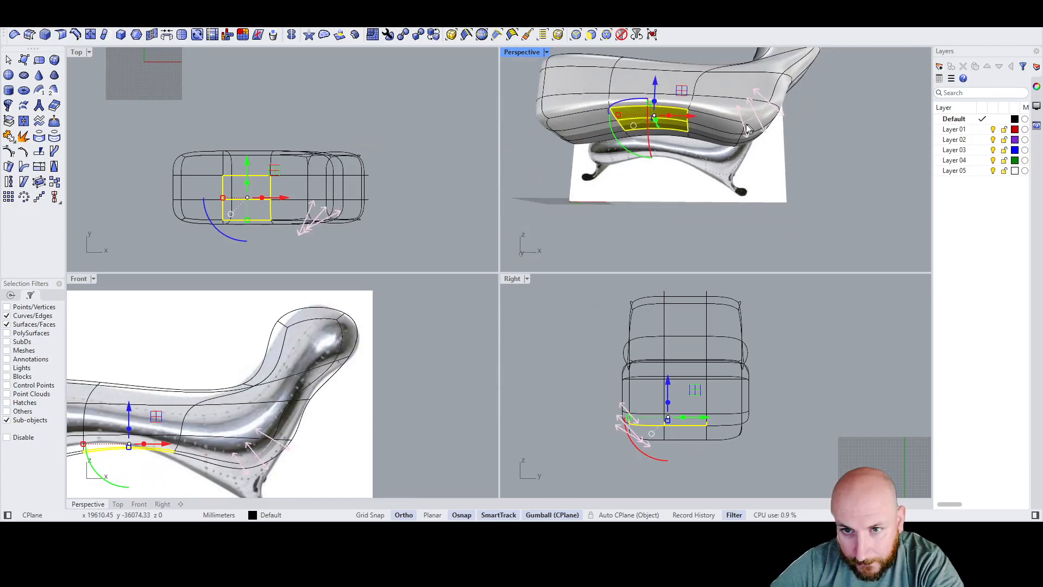
pyautogui.scroll(-3, 702, 123)
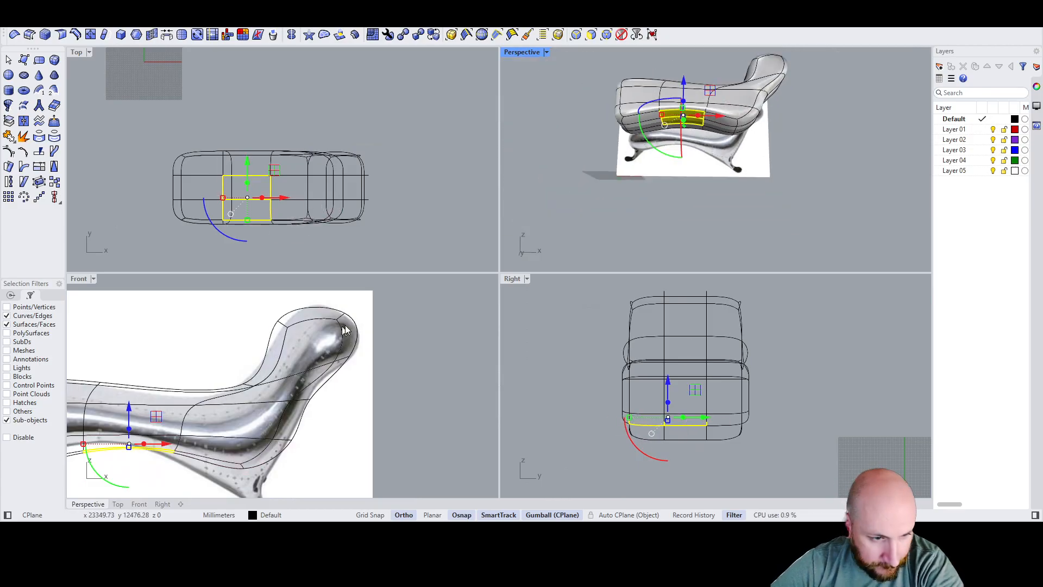
pyautogui.scroll(-3, 213, 389)
pyautogui.scroll(2, 213, 389)
pyautogui.scroll(1, 214, 383)
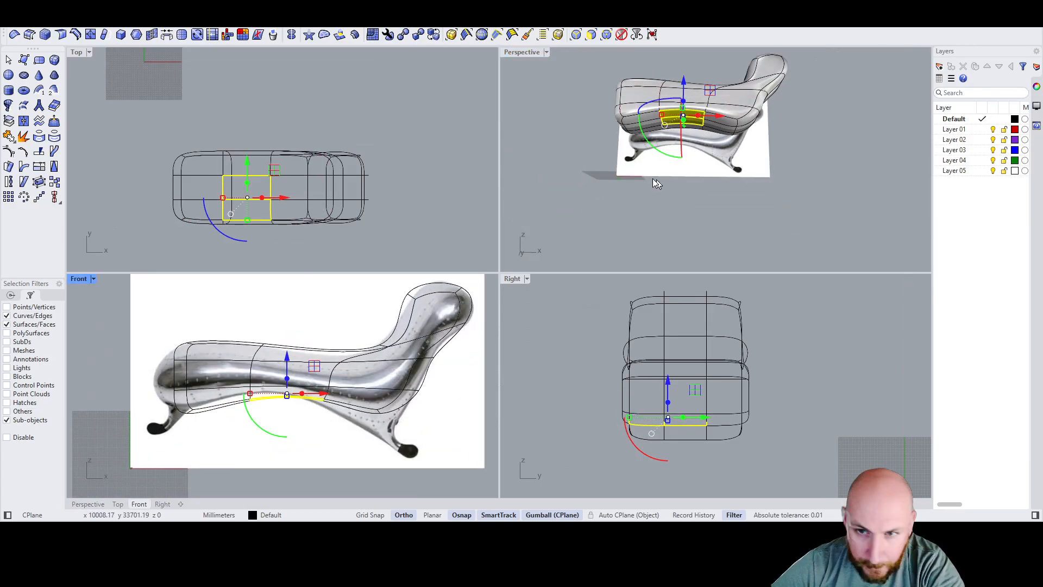
pyautogui.moveTo(653, 178); pyautogui.dragTo(707, 131, button='right')
pyautogui.scroll(2, 708, 131)
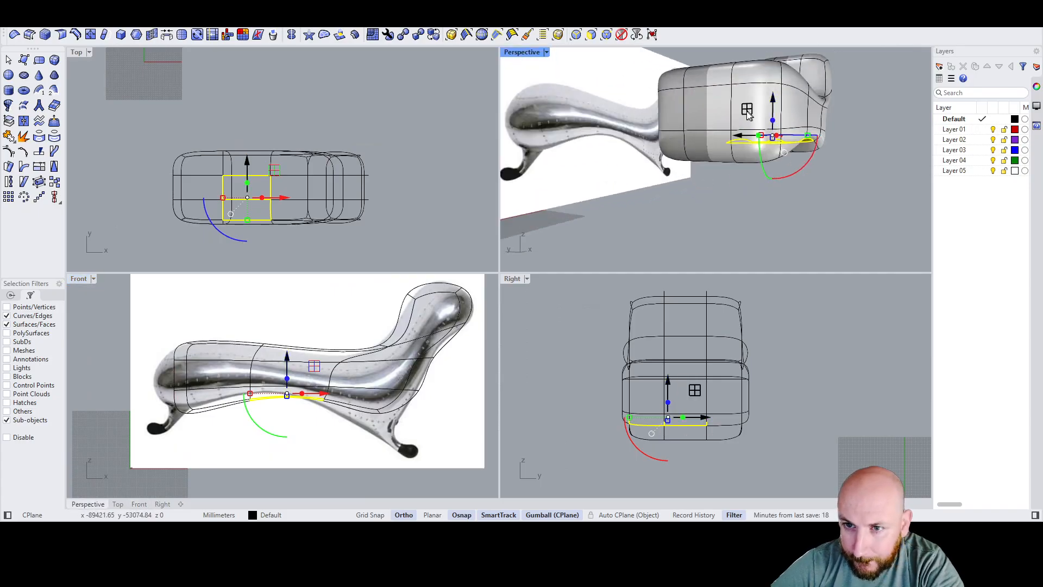
pyautogui.click(720, 118)
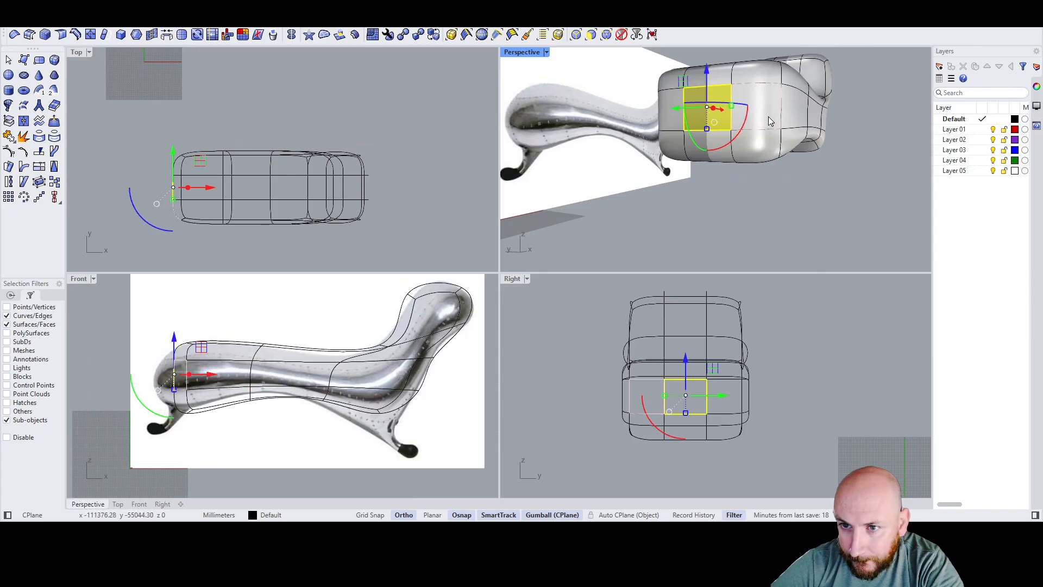
pyautogui.keyDown('shift'); pyautogui.click(770, 117); pyautogui.keyUp('shift')
pyautogui.moveTo(790, 116); pyautogui.dragTo(741, 136, button='right')
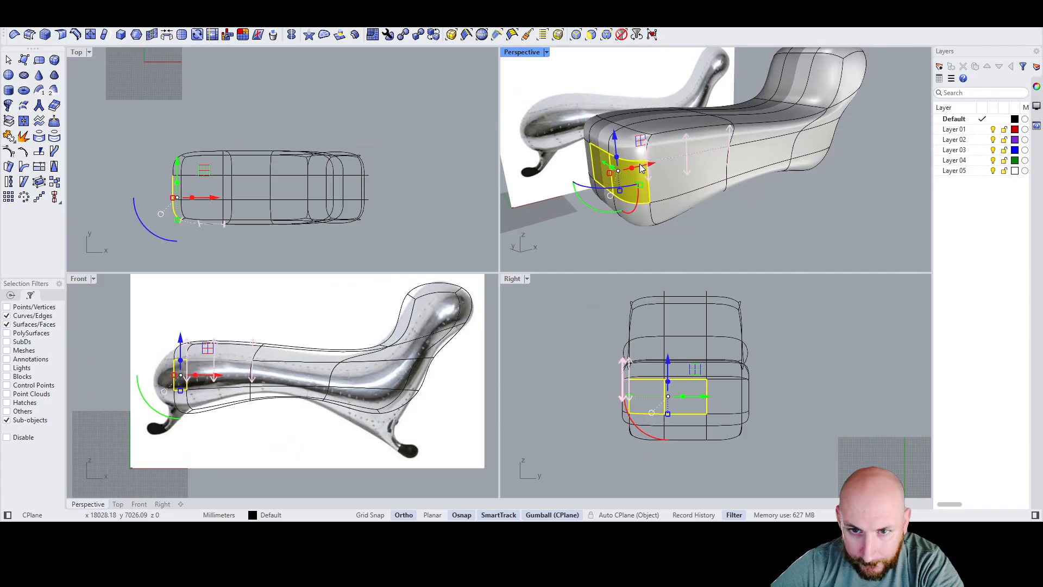
pyautogui.moveTo(641, 168); pyautogui.dragTo(614, 182)
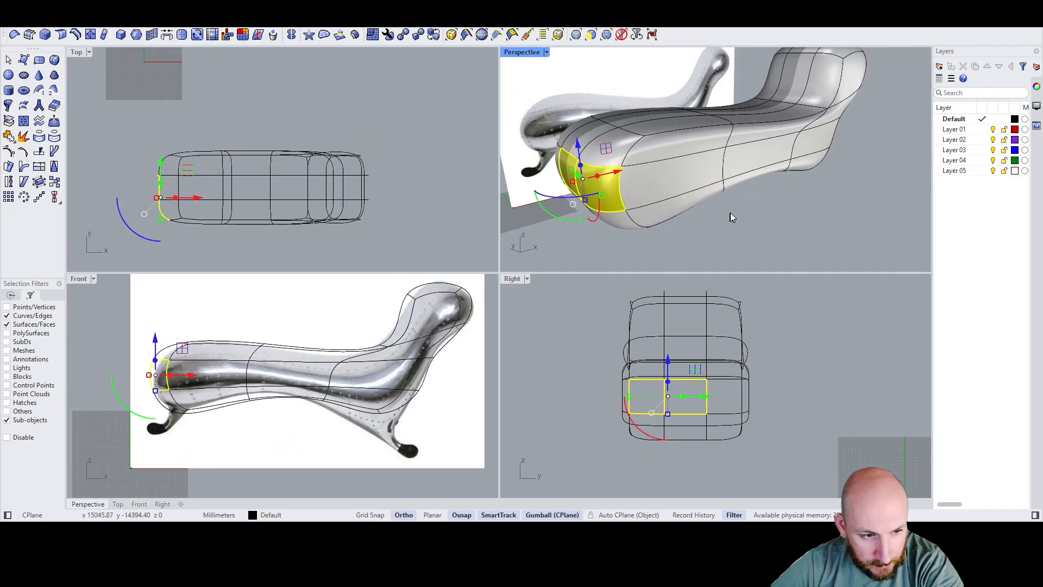
# Step: Move the crosswise edges on top of the foot end about 1850 mm along X toward the headrest
pyautogui.keyDown('ctrl'); pyautogui.keyDown('shift'); pyautogui.click(634, 133); pyautogui.keyUp('shift'); pyautogui.keyUp('ctrl')
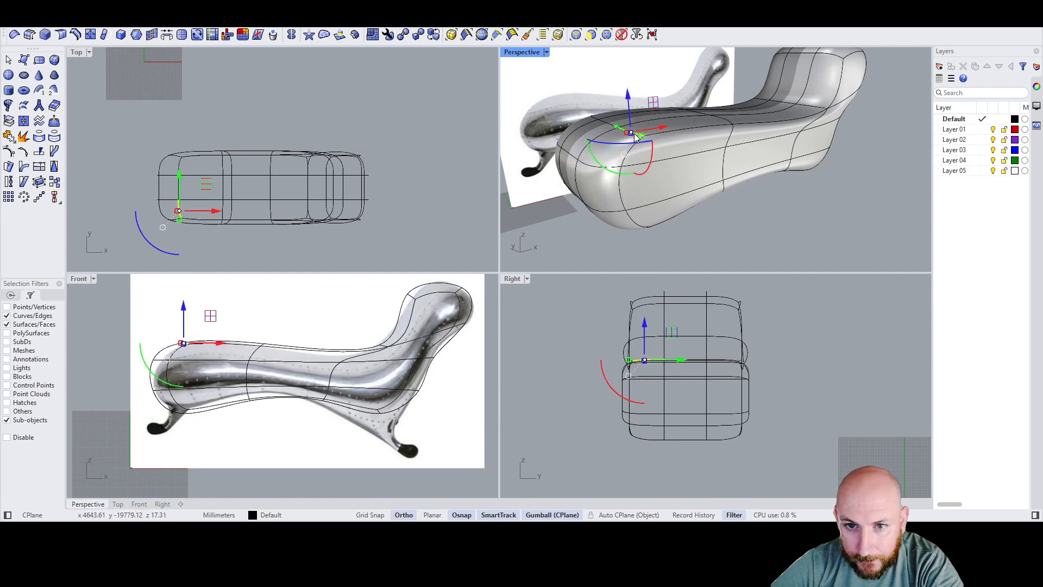
pyautogui.keyDown('ctrl'); pyautogui.keyDown('shift'); pyautogui.click(611, 123); pyautogui.keyUp('shift'); pyautogui.keyUp('ctrl')
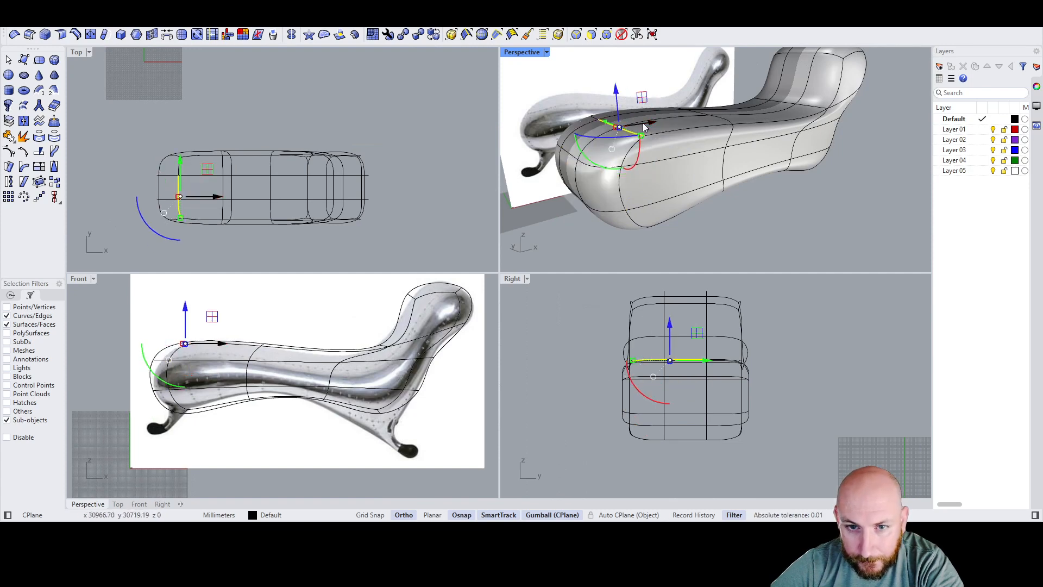
pyautogui.moveTo(656, 126); pyautogui.dragTo(670, 126)
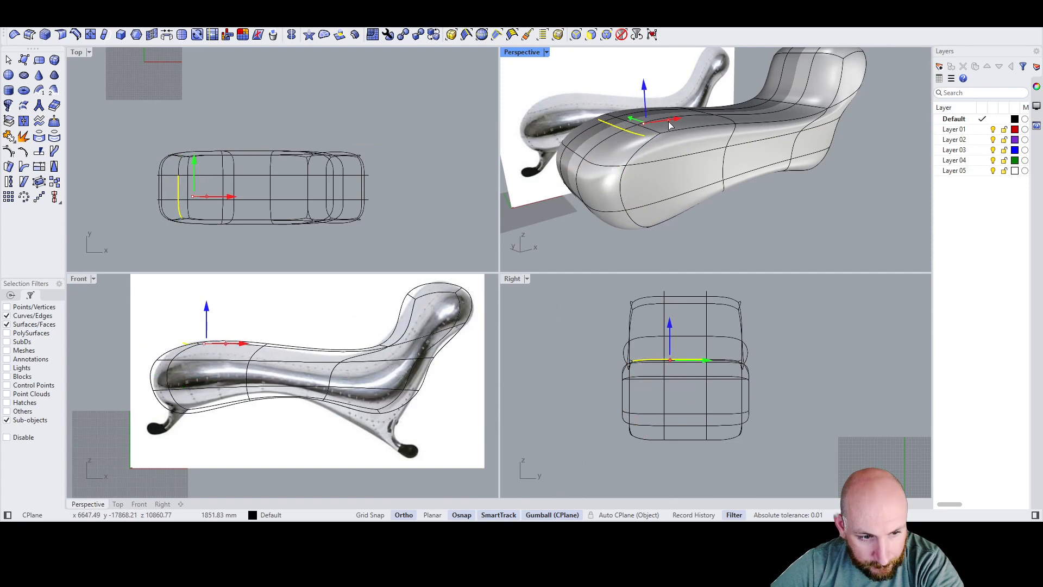
# Step: Extrude the outer underside face below the backrest downward to start the rear leg, setting its length against the reference picture
pyautogui.moveTo(757, 148); pyautogui.dragTo(660, 144, button='right')
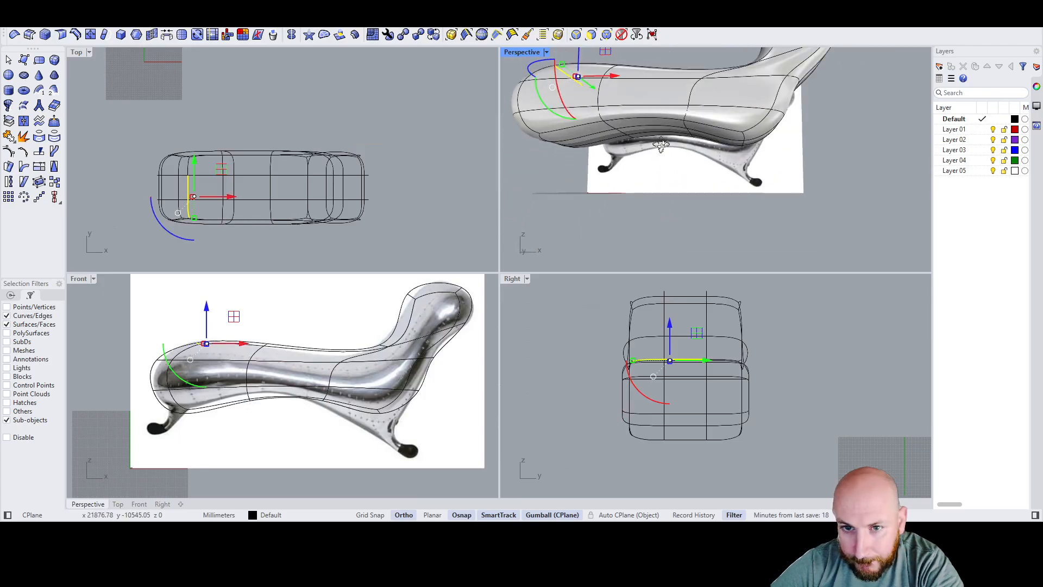
pyautogui.scroll(3, 626, 134)
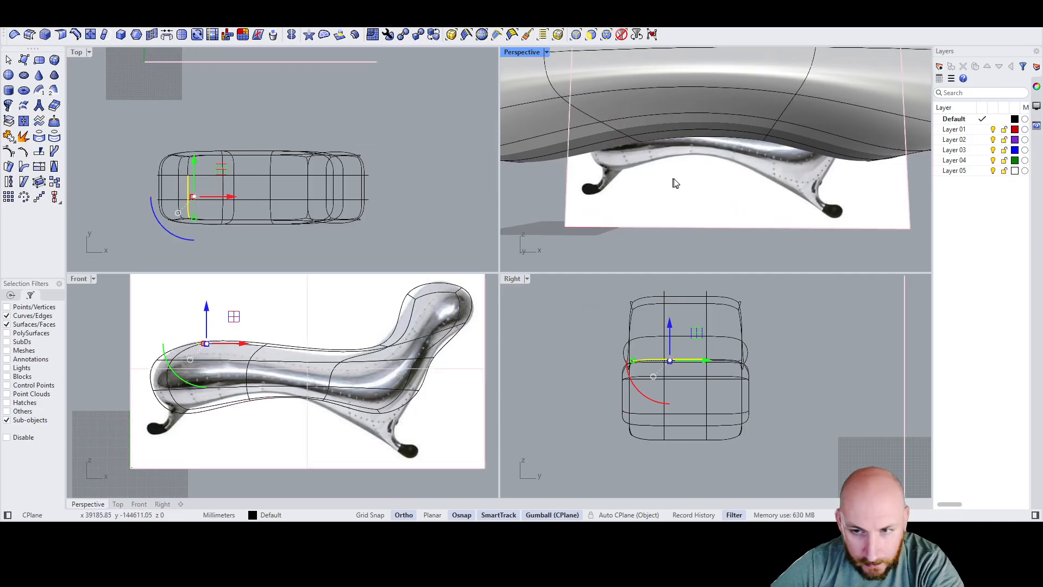
pyautogui.scroll(-6, 675, 182)
pyautogui.moveTo(659, 149); pyautogui.dragTo(761, 171, button='right')
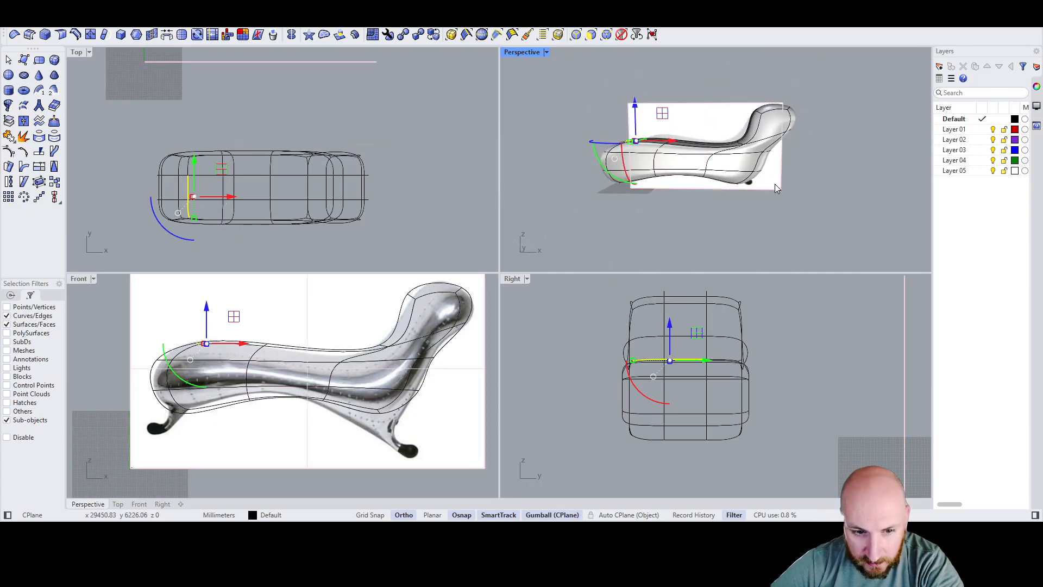
pyautogui.scroll(3, 757, 179)
pyautogui.moveTo(736, 173); pyautogui.dragTo(710, 167, button='right')
pyautogui.scroll(5, 727, 167)
pyautogui.keyDown('ctrl'); pyautogui.keyDown('shift'); pyautogui.click(714, 157); pyautogui.keyUp('shift'); pyautogui.keyUp('ctrl')
pyautogui.scroll(-3, 657, 122)
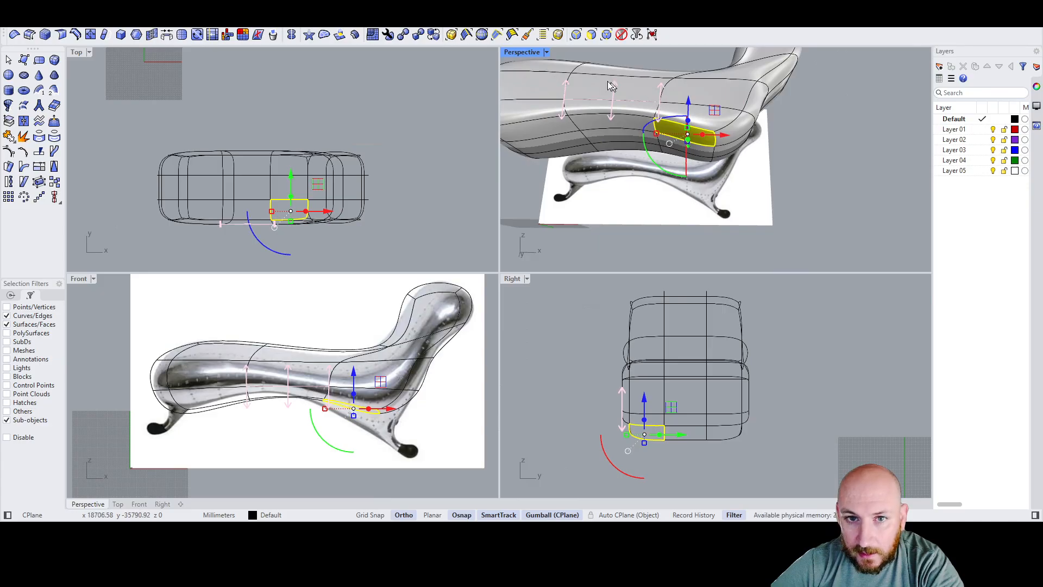
pyautogui.click(340, 35)
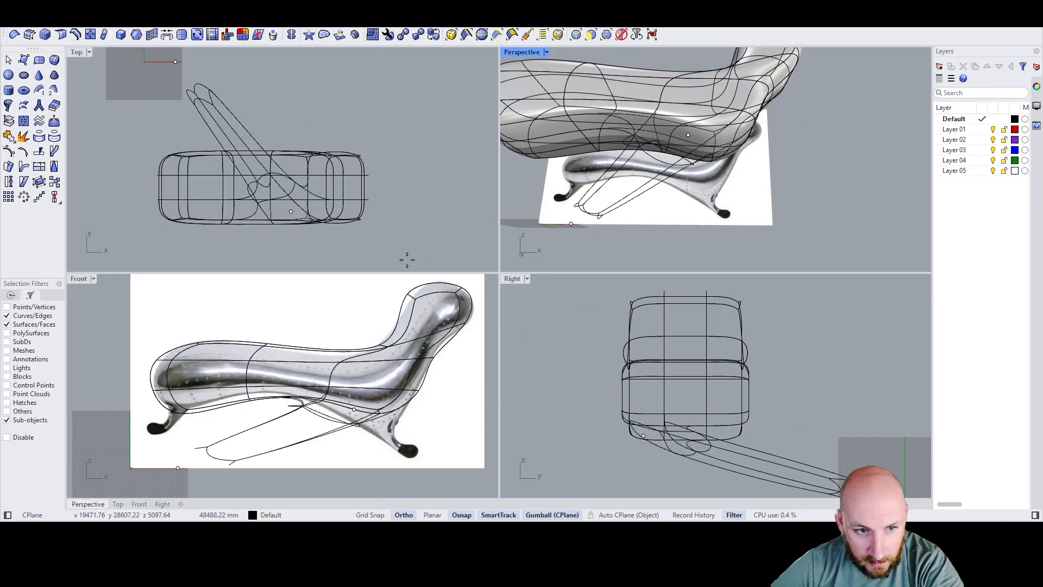
pyautogui.click(344, 458)
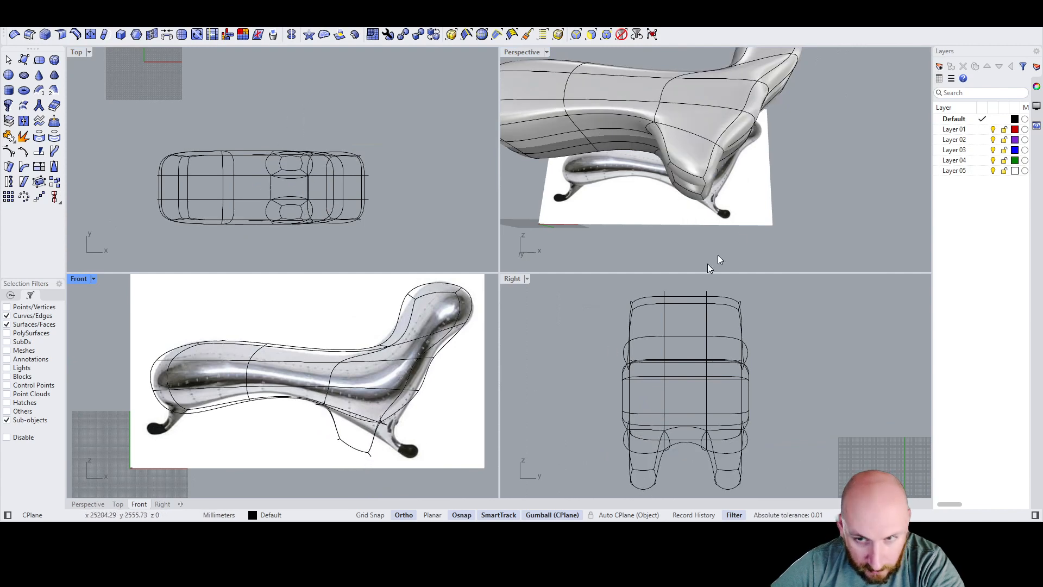
# Step: Move the end face of the rear leg along X until it reaches the reference's rear foot
pyautogui.moveTo(744, 141); pyautogui.dragTo(723, 120, button='right')
pyautogui.click(718, 115)
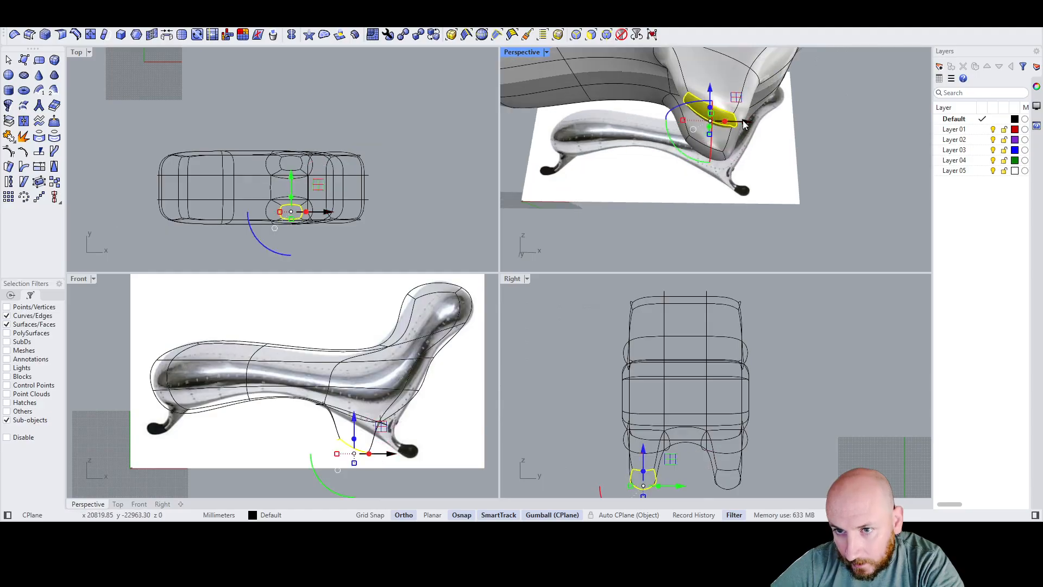
pyautogui.moveTo(744, 125); pyautogui.dragTo(813, 133)
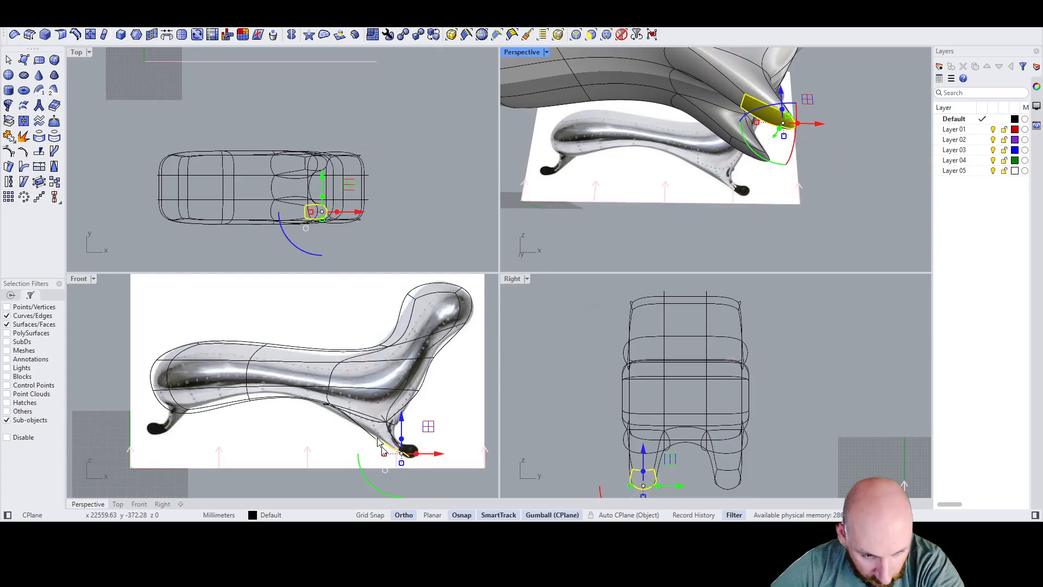
# Step: Rotate the rear leg's end face in the Front view to align it with the reference's rear foot
pyautogui.scroll(-6, 351, 364)
pyautogui.scroll(6, 366, 434)
pyautogui.moveTo(350, 416); pyautogui.dragTo(397, 449)
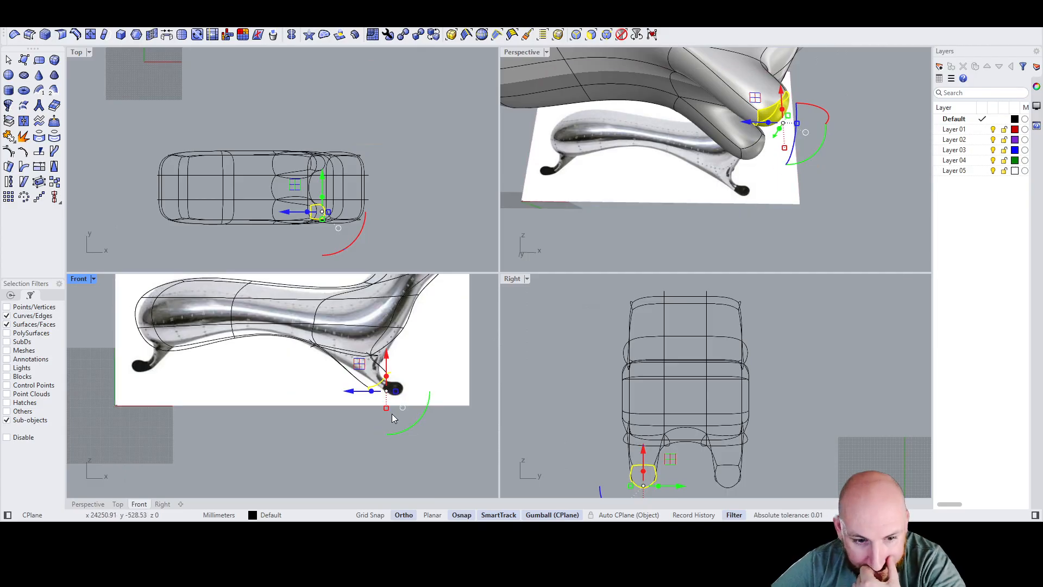
pyautogui.scroll(2, 402, 390)
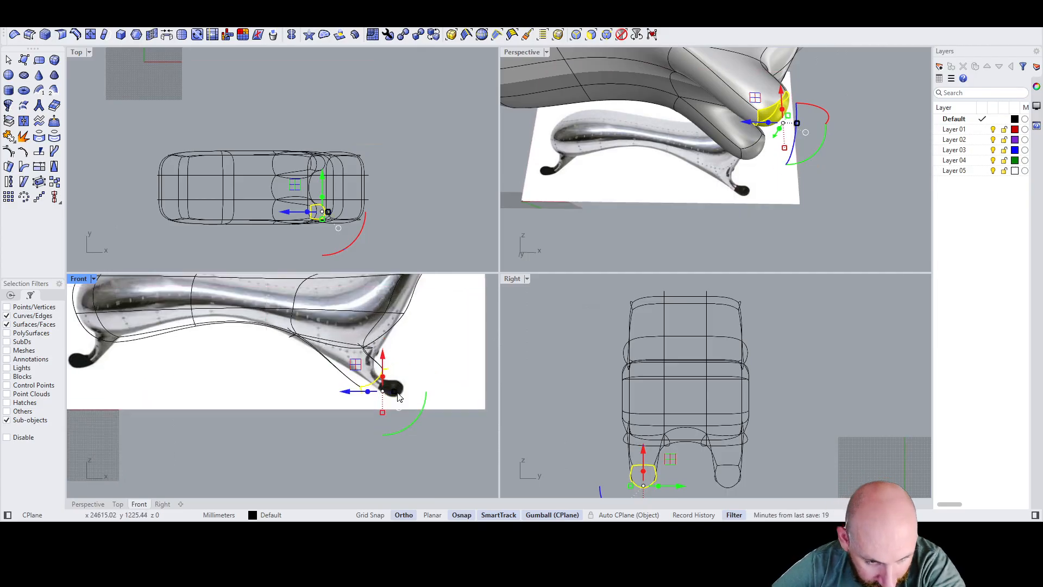
# Step: Move the rear leg's end face along X toward the reference's foot and slim the leg by moving its inner side face outward about 1357 mm
pyautogui.moveTo(392, 390); pyautogui.dragTo(367, 390)
pyautogui.moveTo(752, 180); pyautogui.dragTo(639, 156, button='right')
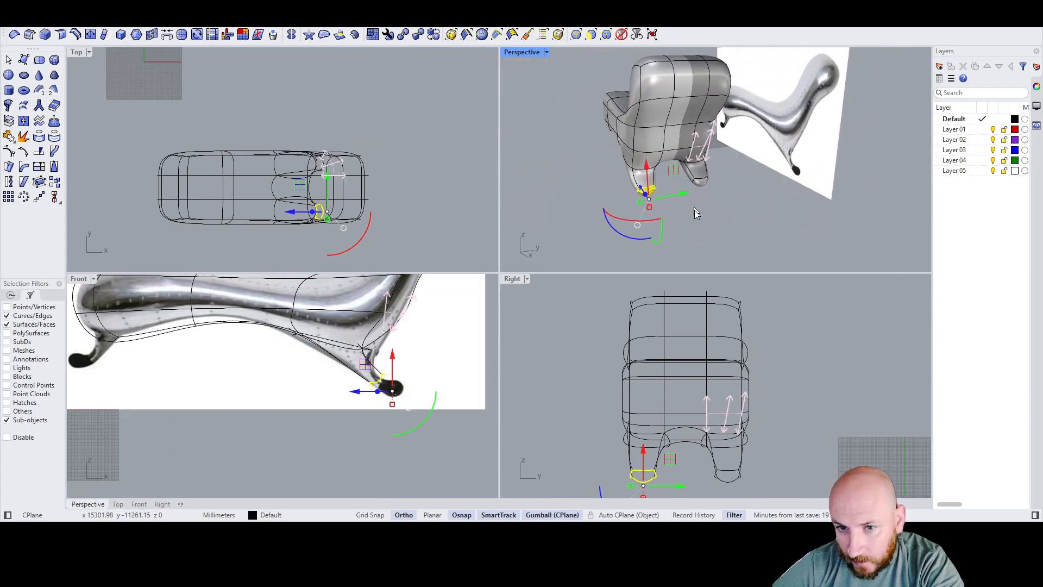
pyautogui.click(691, 220)
pyautogui.scroll(5, 656, 184)
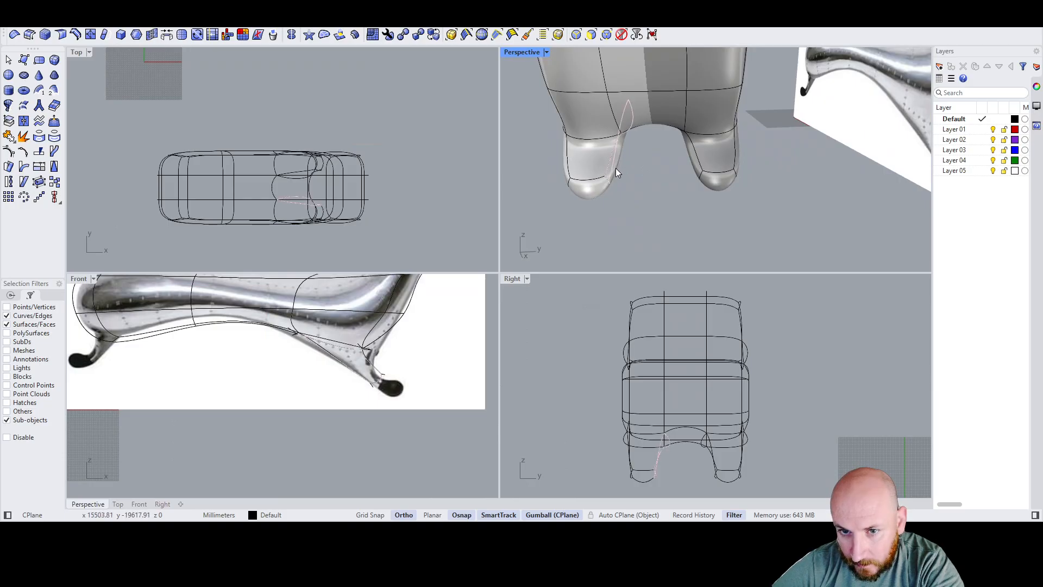
pyautogui.click(615, 171)
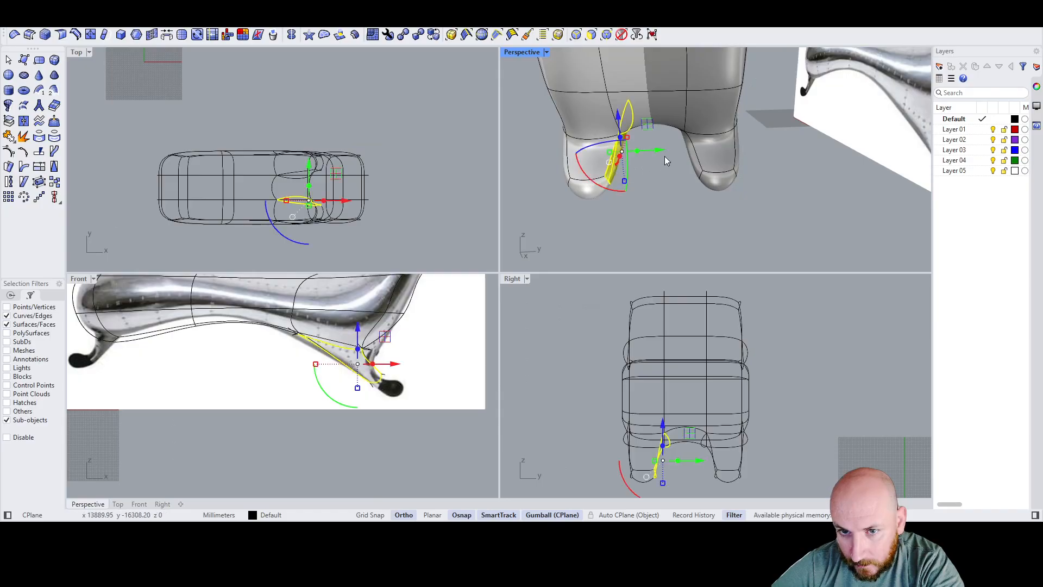
pyautogui.moveTo(664, 155); pyautogui.dragTo(630, 155)
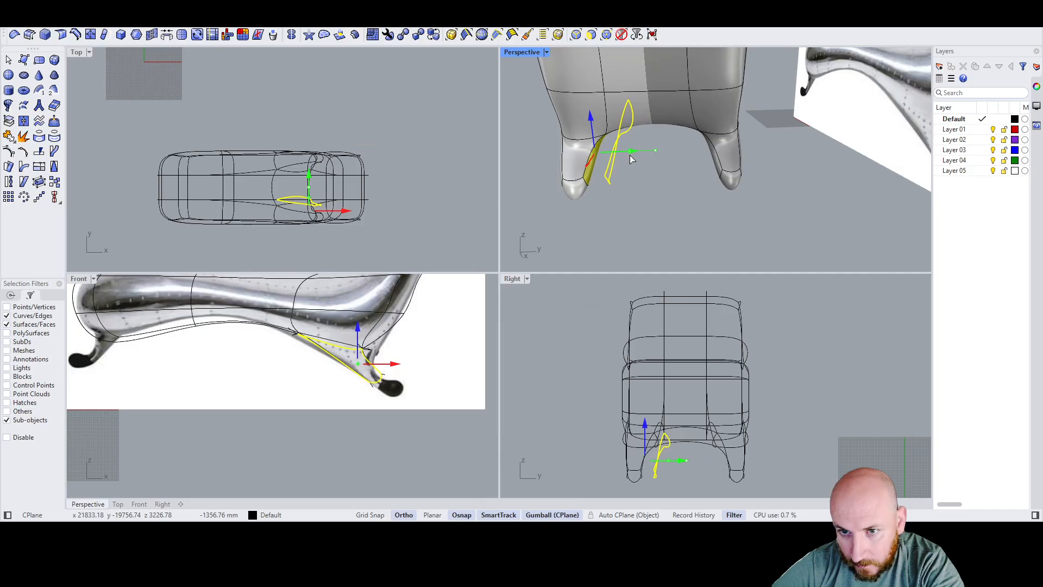
pyautogui.click(702, 203)
# Step: Subdivide the central underside face just behind the foot end of the lounge body
pyautogui.scroll(-5, 663, 194)
pyautogui.moveTo(665, 194); pyautogui.dragTo(845, 132, button='right')
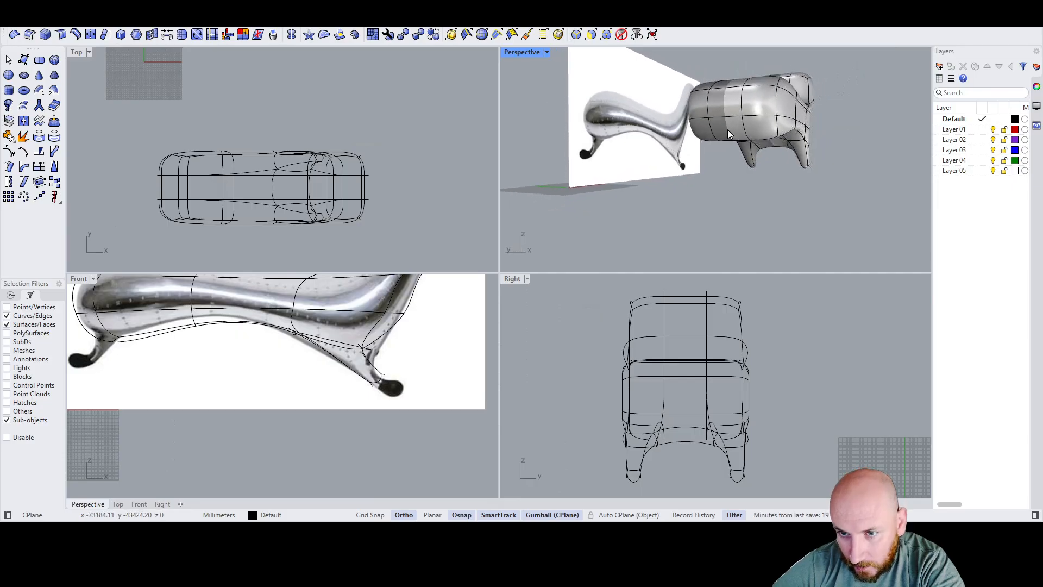
pyautogui.scroll(5, 728, 129)
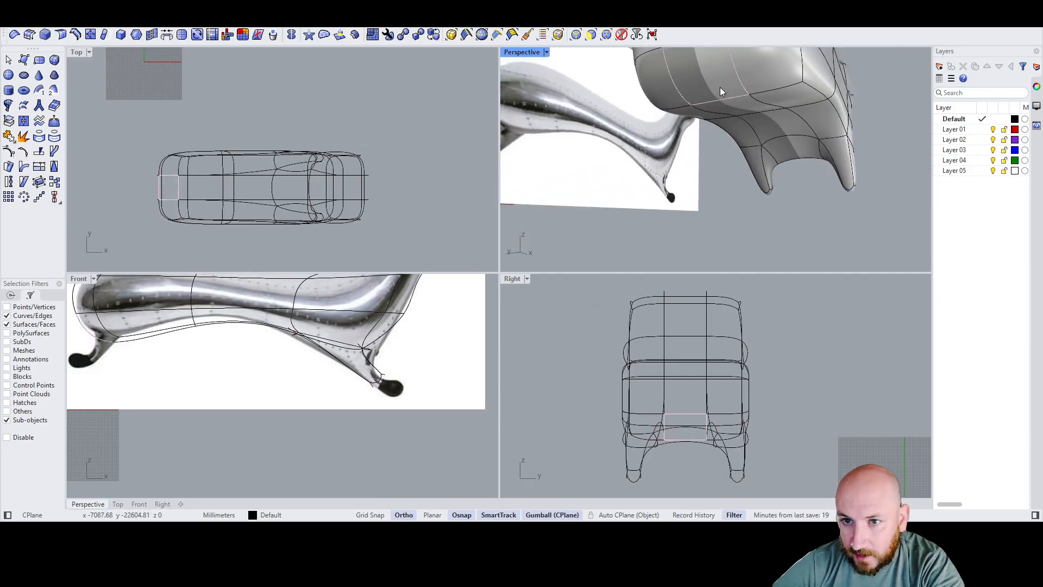
pyautogui.moveTo(730, 109); pyautogui.dragTo(666, 141, button='right')
pyautogui.click(681, 117)
pyautogui.click(631, 120)
pyautogui.click(620, 109)
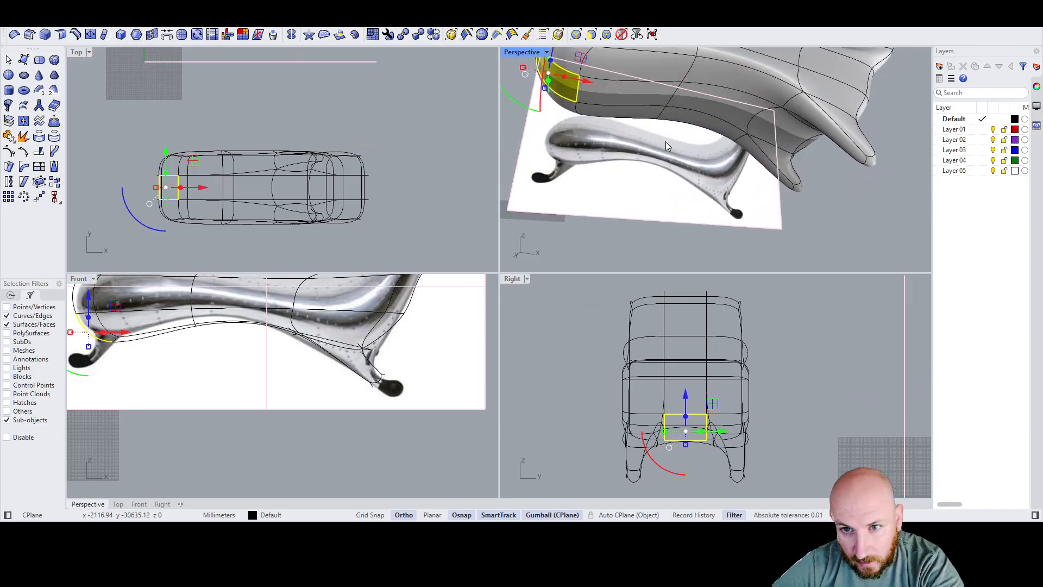
pyautogui.click(618, 97)
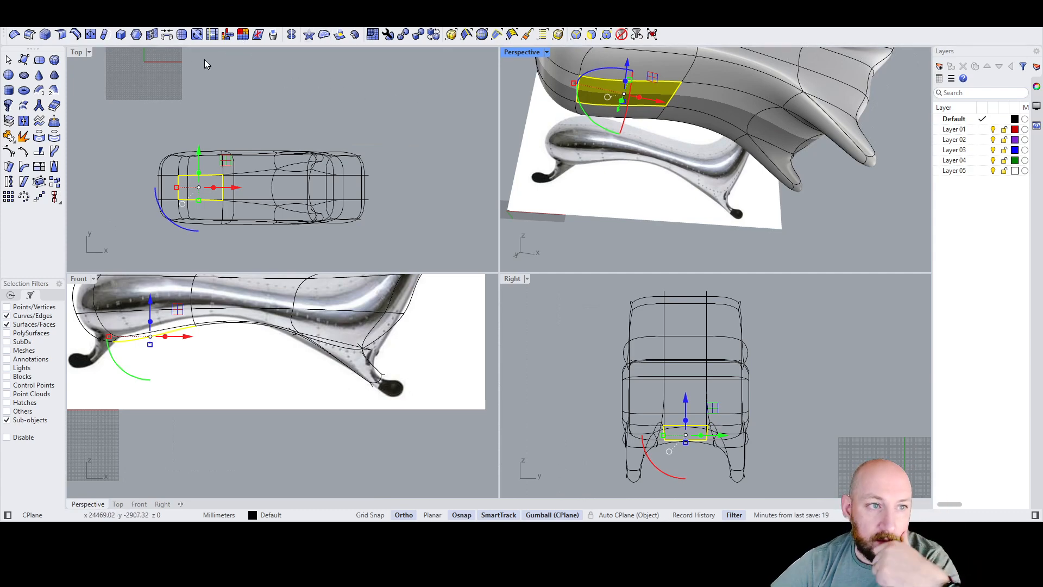
pyautogui.click(182, 36)
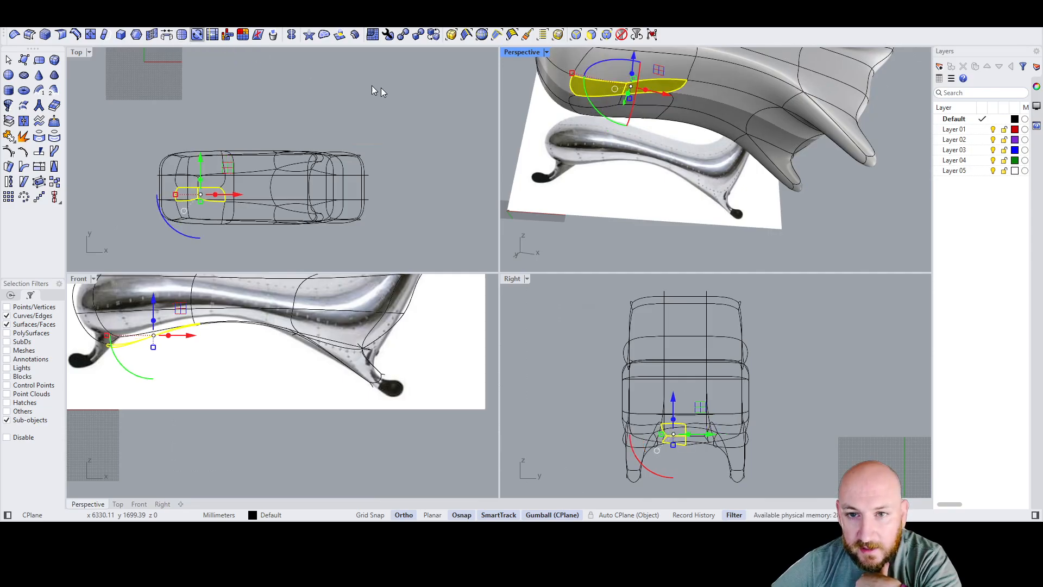
pyautogui.click(562, 233)
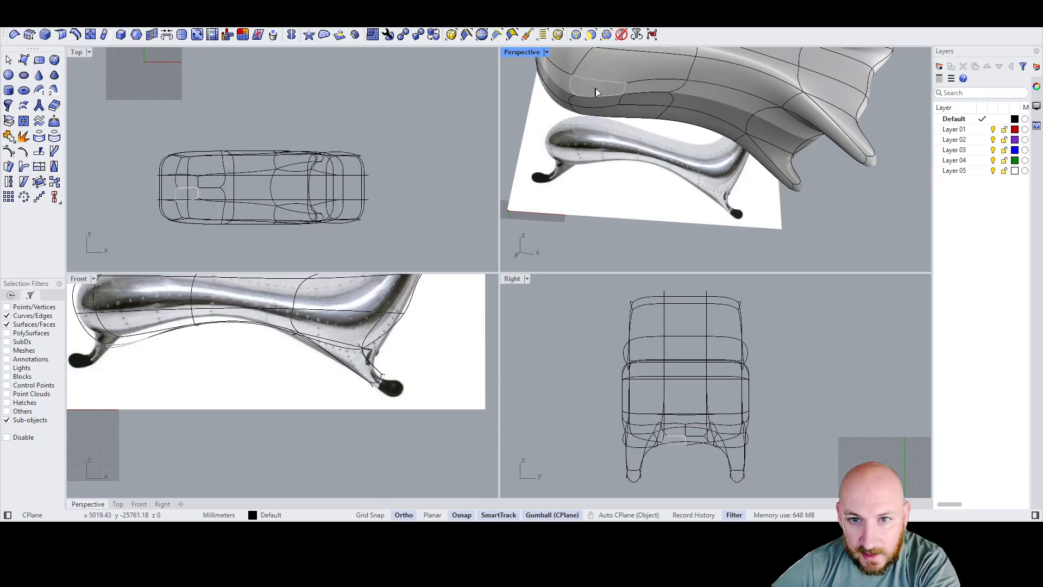
# Step: Merge each side-by-side pair of the subdivided underside faces into one face
pyautogui.keyDown('shift'); pyautogui.click(598, 103); pyautogui.keyUp('shift')
pyautogui.press('Delete')
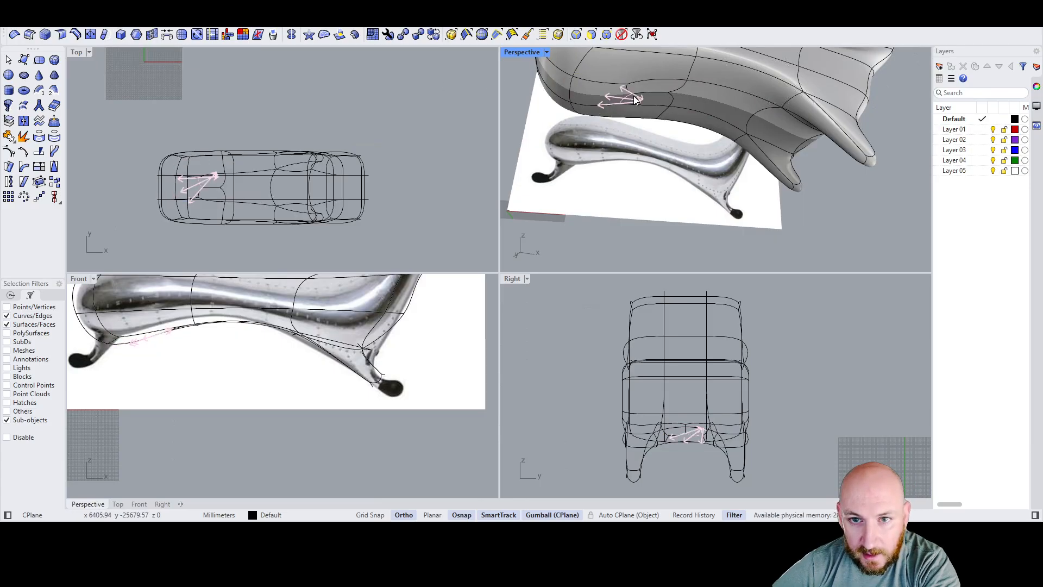
pyautogui.click(652, 84)
pyautogui.keyDown('shift'); pyautogui.click(650, 101); pyautogui.keyUp('shift')
pyautogui.press('Delete')
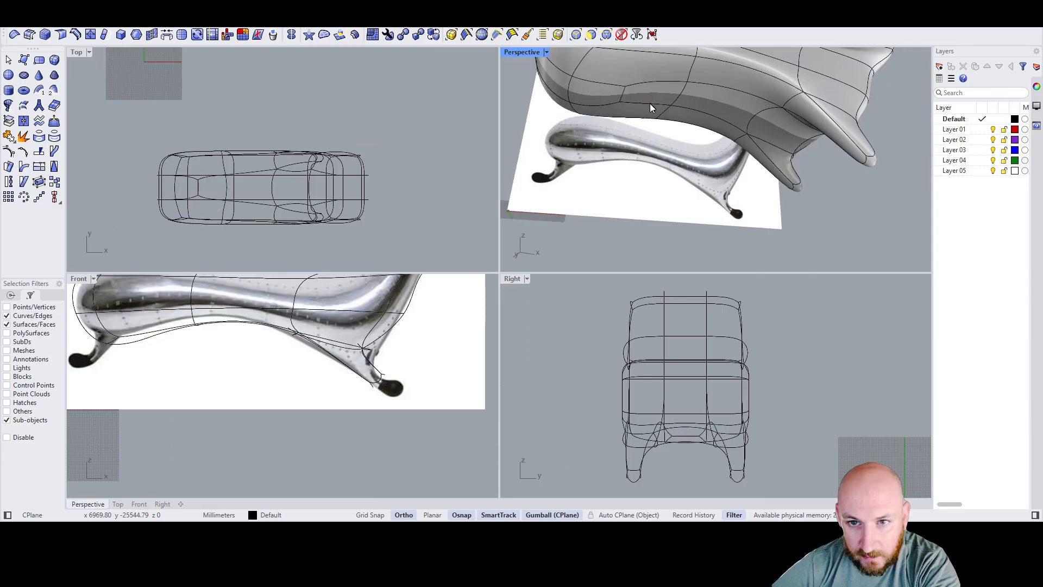
# Step: Extrude the merged underside face nearest the foot end about 3202 mm downward to start the front leg
pyautogui.click(595, 93)
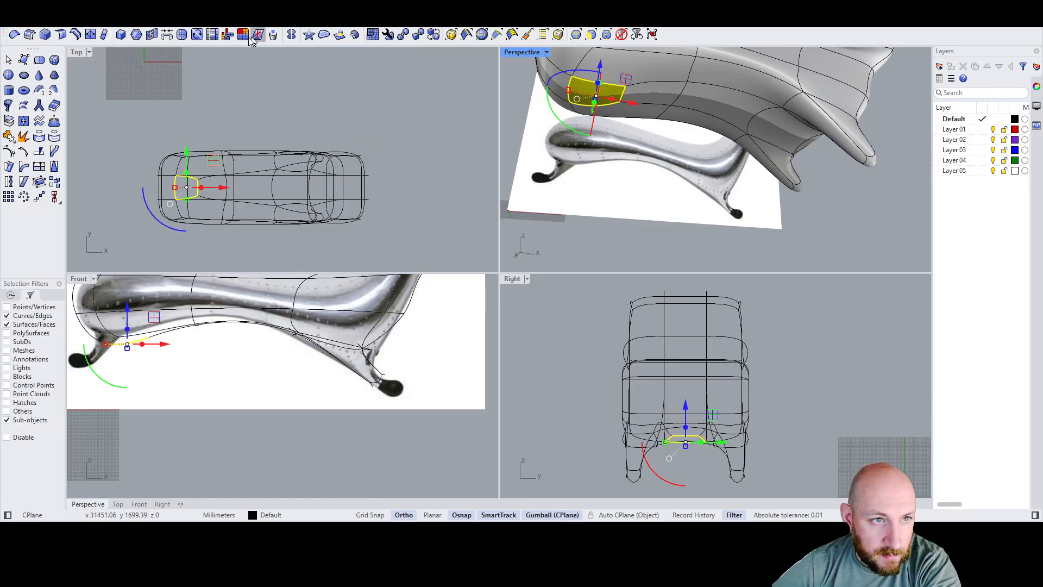
pyautogui.click(339, 35)
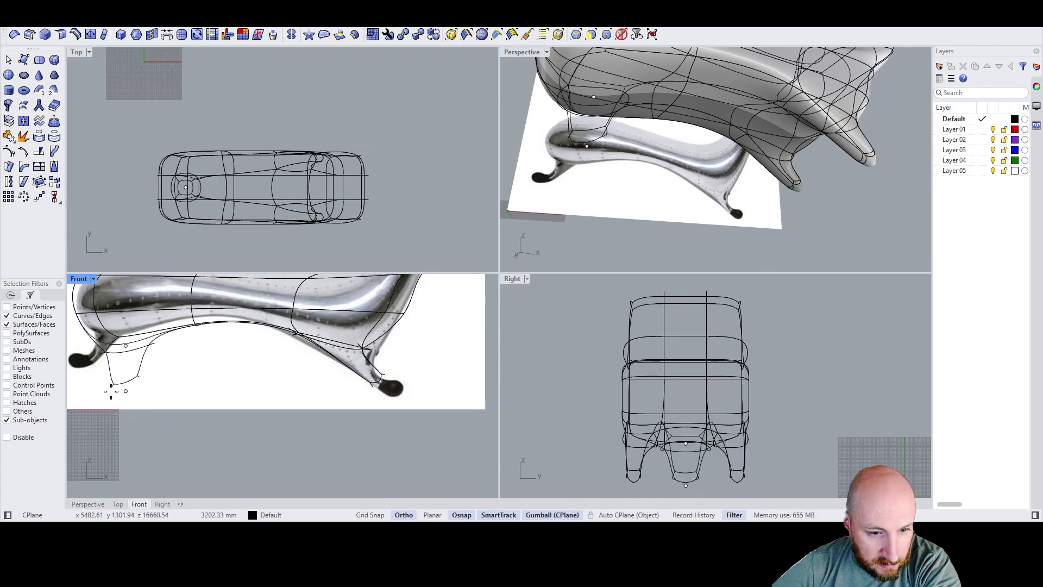
pyautogui.click(111, 391)
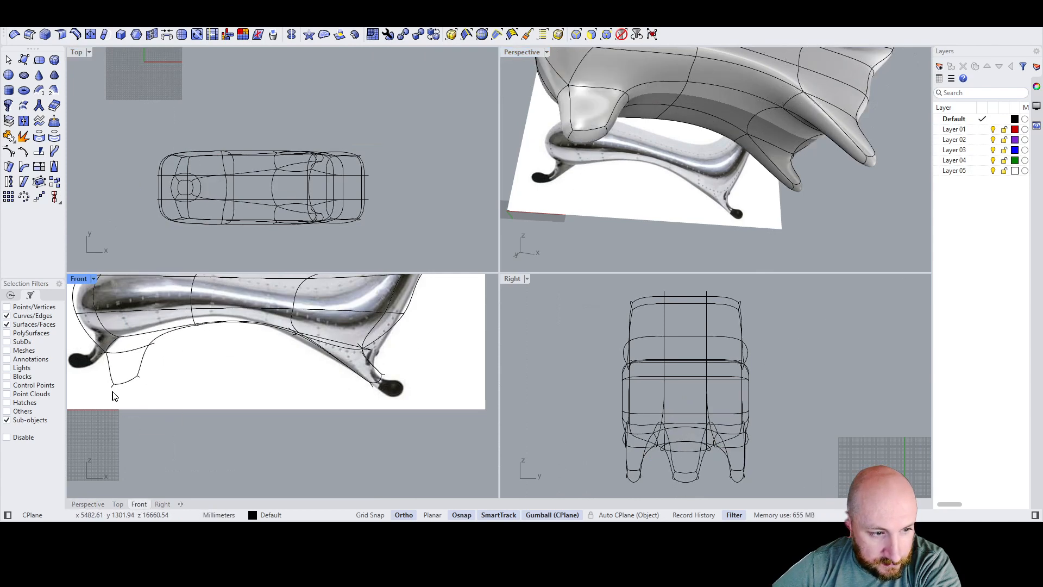
# Step: Move the front leg's end face along X toward the foot end in the Front view
pyautogui.click(585, 143)
pyautogui.moveTo(583, 148); pyautogui.dragTo(587, 132, button='right')
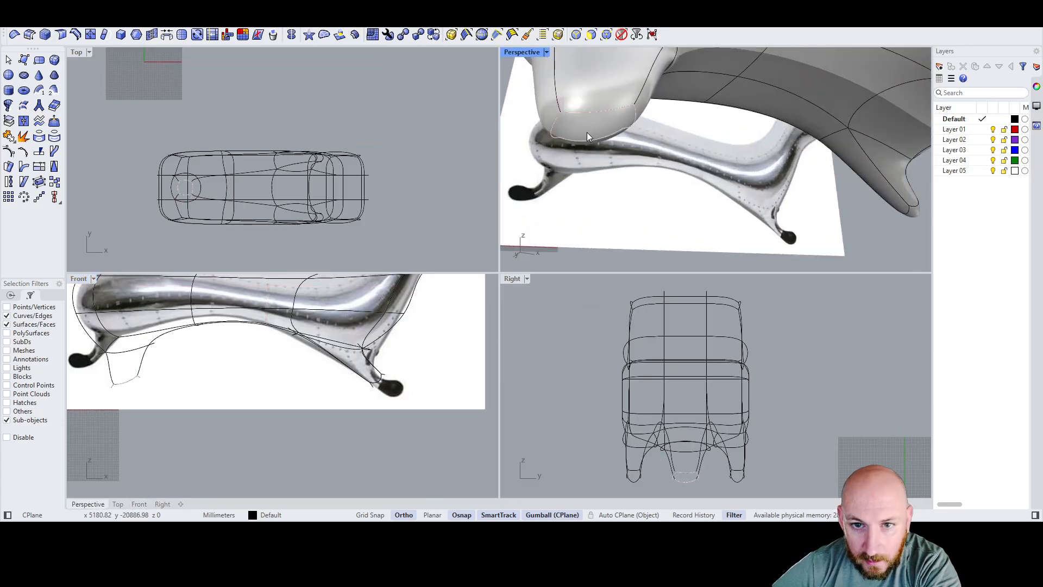
pyautogui.keyDown('ctrl'); pyautogui.keyDown('shift'); pyautogui.click(591, 128); pyautogui.keyUp('shift'); pyautogui.keyUp('ctrl')
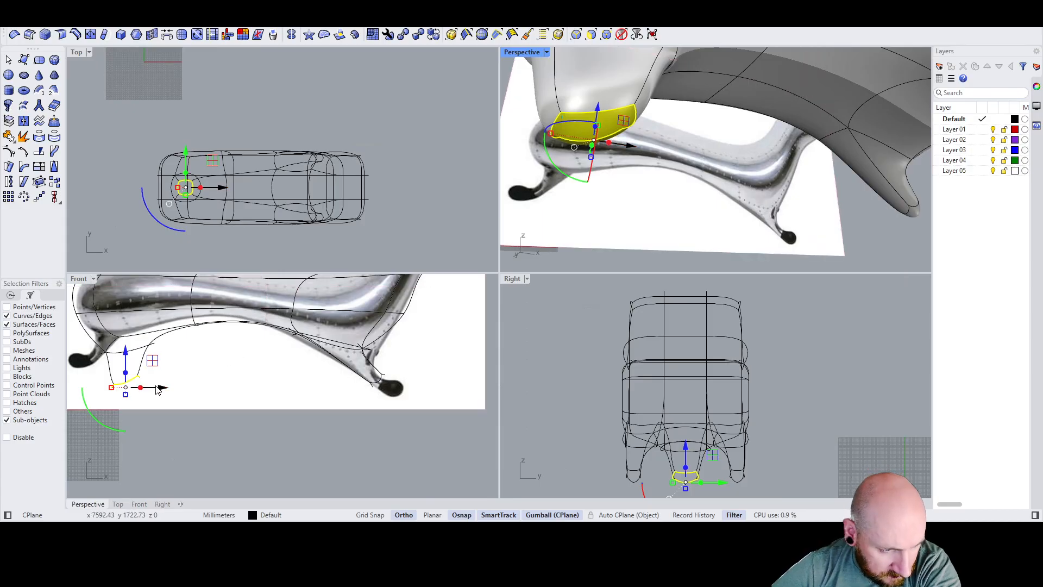
pyautogui.moveTo(157, 390); pyautogui.dragTo(102, 370)
# Step: Rotate the front leg's end face about the Y axis to follow the slant of the leg, and turn off Ortho
pyautogui.moveTo(584, 132); pyautogui.dragTo(628, 98, button='right')
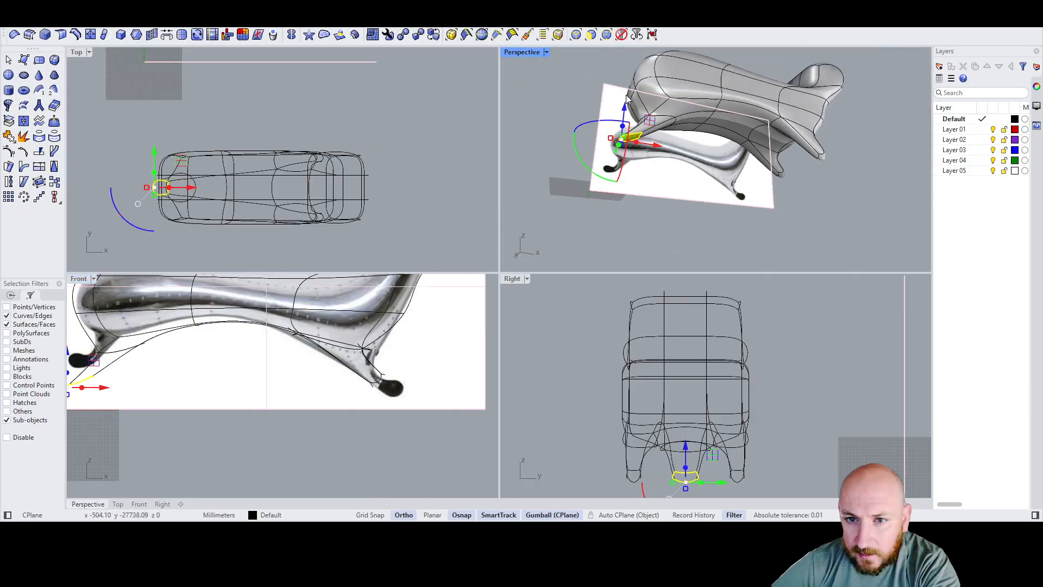
pyautogui.scroll(5, 626, 99)
pyautogui.moveTo(702, 155); pyautogui.dragTo(622, 187, button='right')
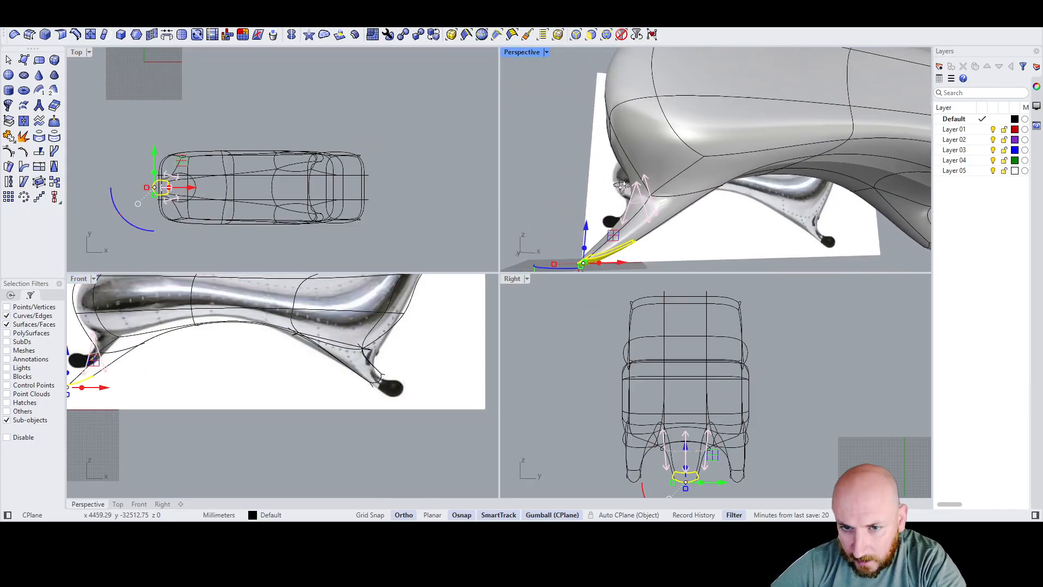
pyautogui.scroll(-3, 625, 188)
pyautogui.scroll(-2, 630, 220)
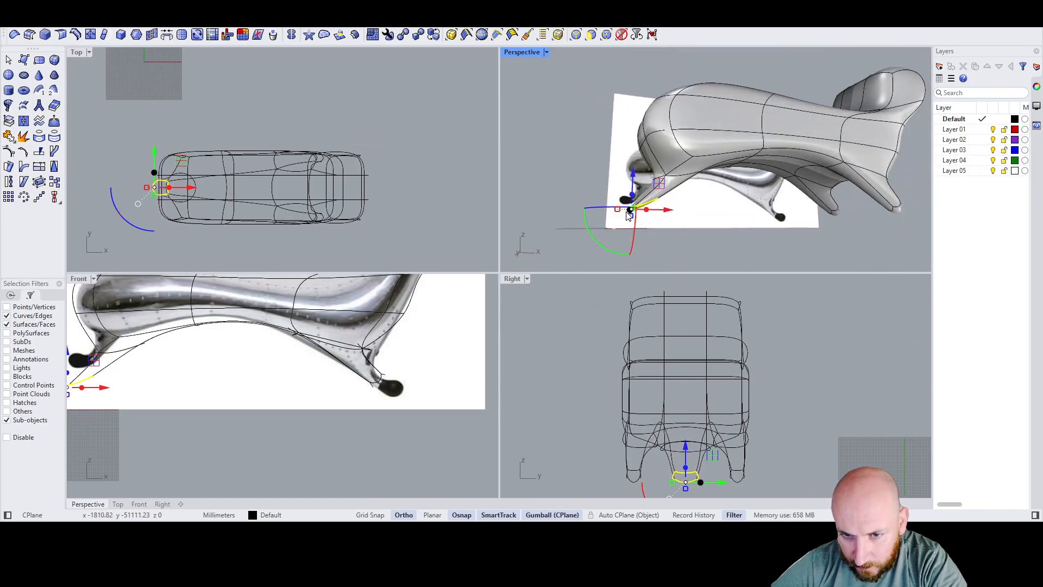
pyautogui.moveTo(594, 242); pyautogui.dragTo(557, 184)
pyautogui.press('F8')
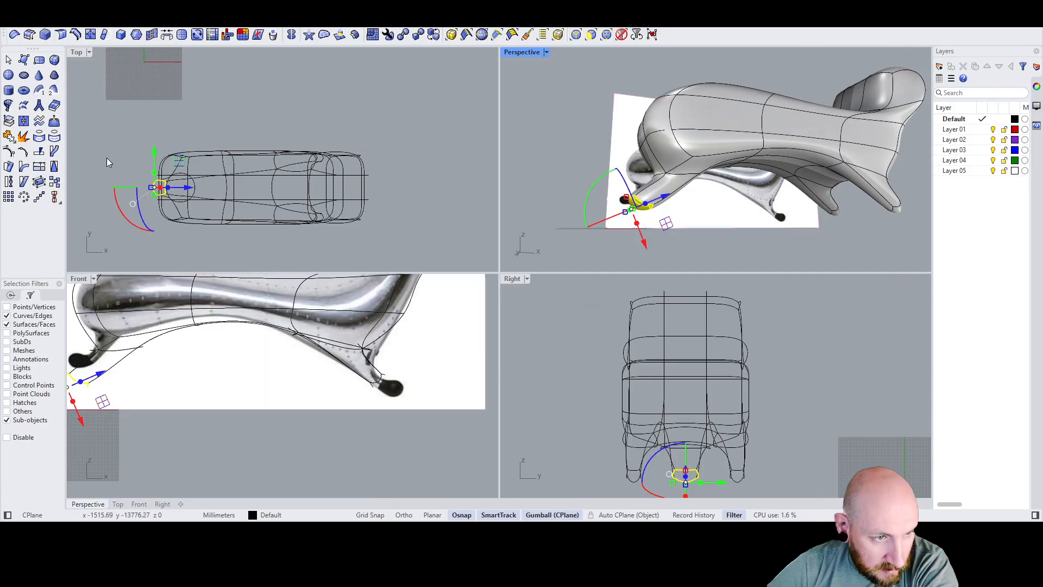
# Step: Scale down the front leg's end face across its width along Y and along its own lengthwise direction to taper the leg
pyautogui.scroll(4, 106, 158)
pyautogui.scroll(8, 187, 185)
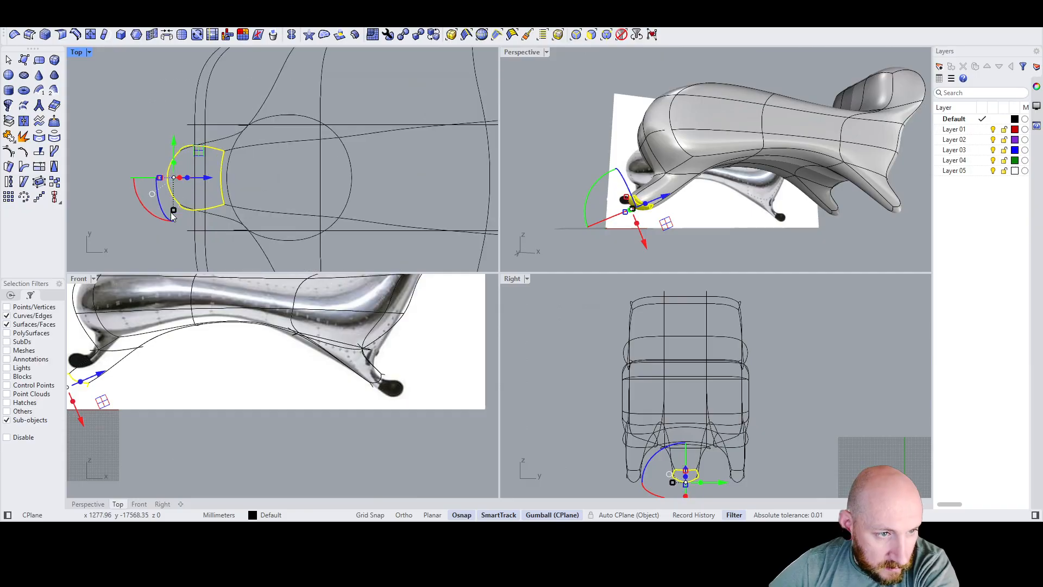
pyautogui.moveTo(172, 211); pyautogui.dragTo(187, 184)
pyautogui.scroll(4, 126, 187)
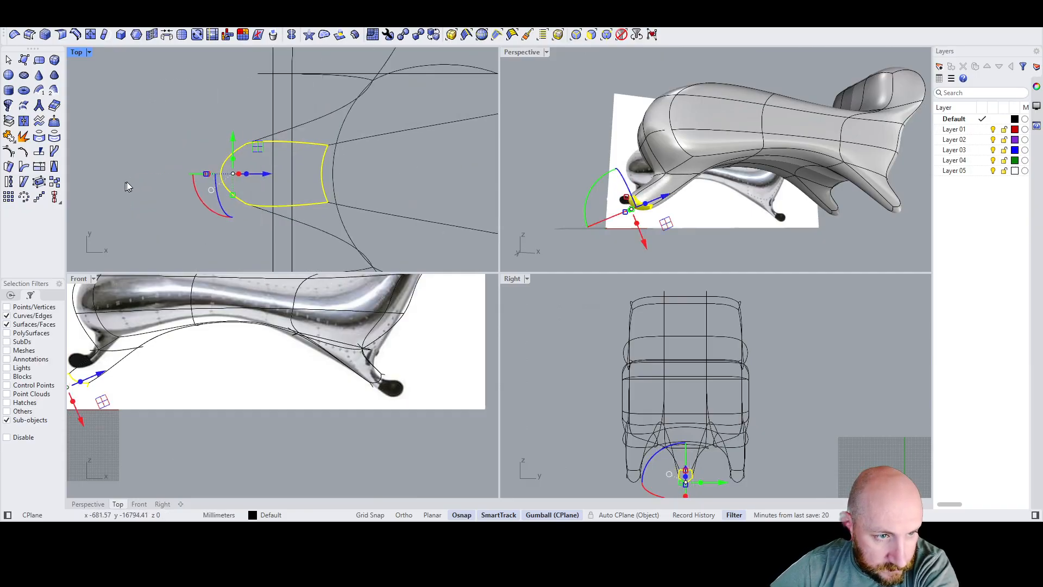
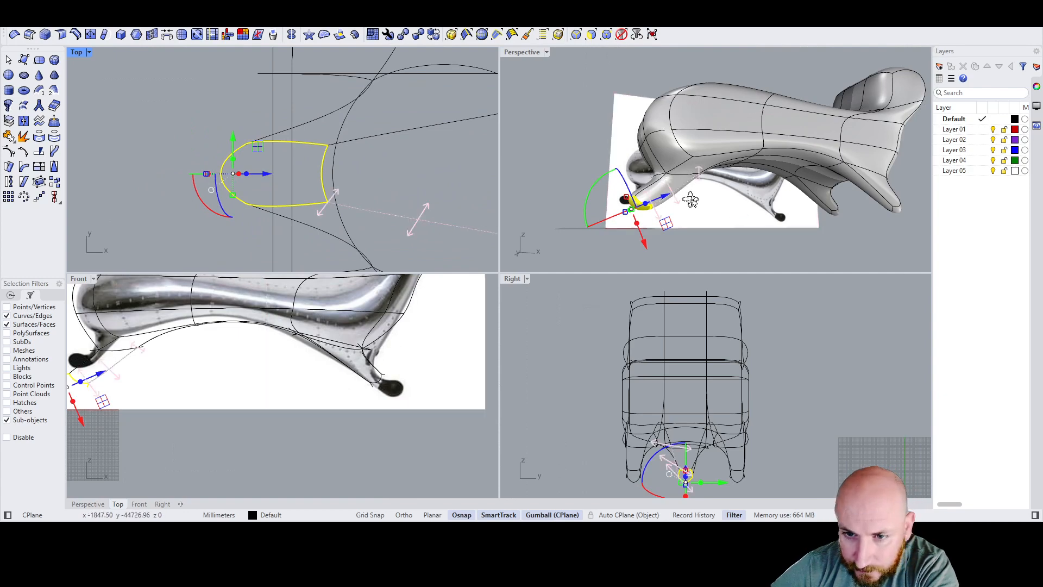
pyautogui.moveTo(692, 201); pyautogui.dragTo(669, 220, button='right')
pyautogui.scroll(7, 613, 246)
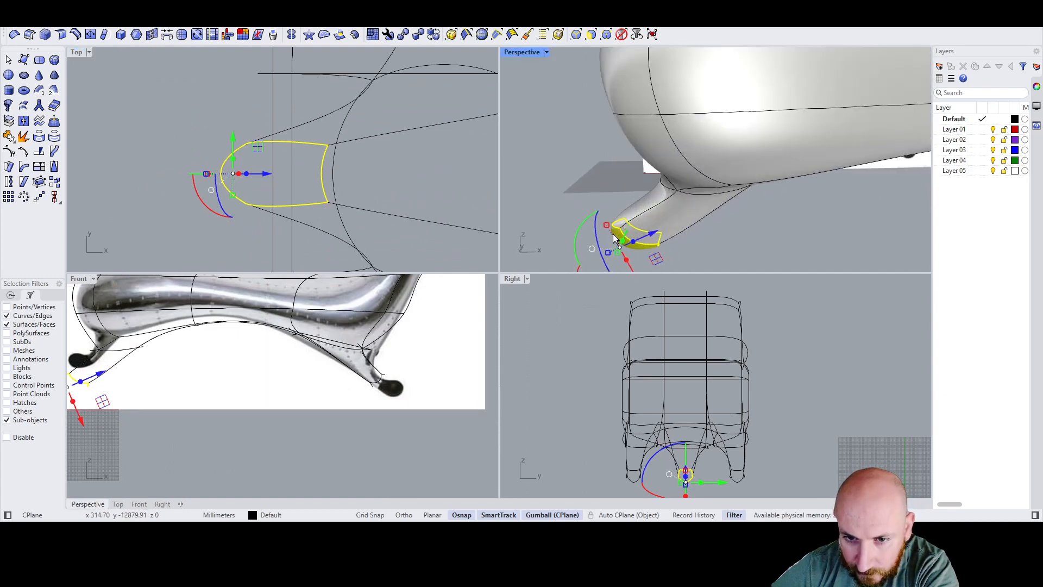
pyautogui.moveTo(608, 223); pyautogui.dragTo(626, 242)
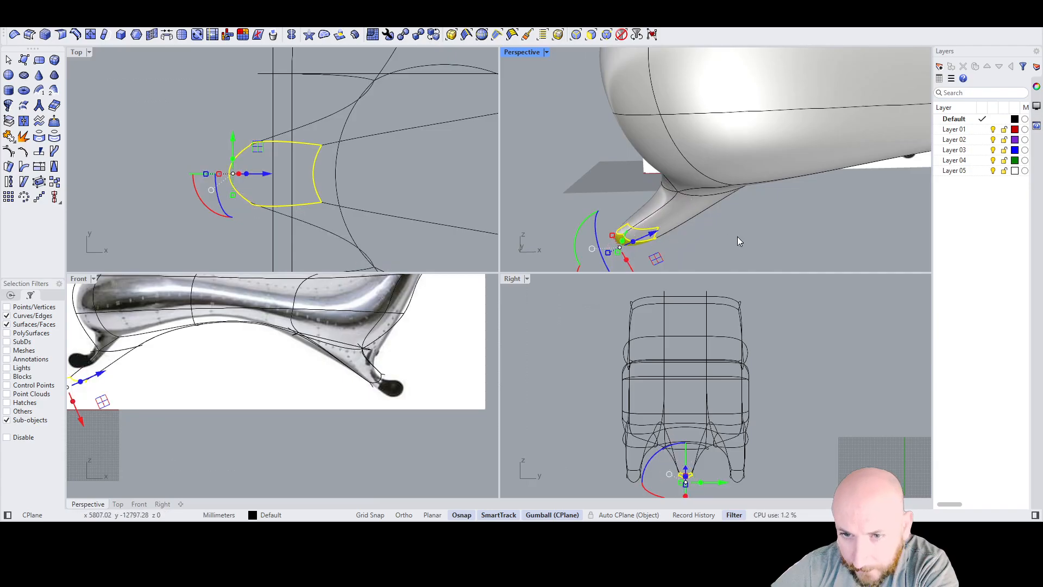
# Step: Raise the lower side and adjoining underside faces around the top of the front leg along Z toward the reference's contour
pyautogui.moveTo(726, 228); pyautogui.dragTo(688, 199, button='right')
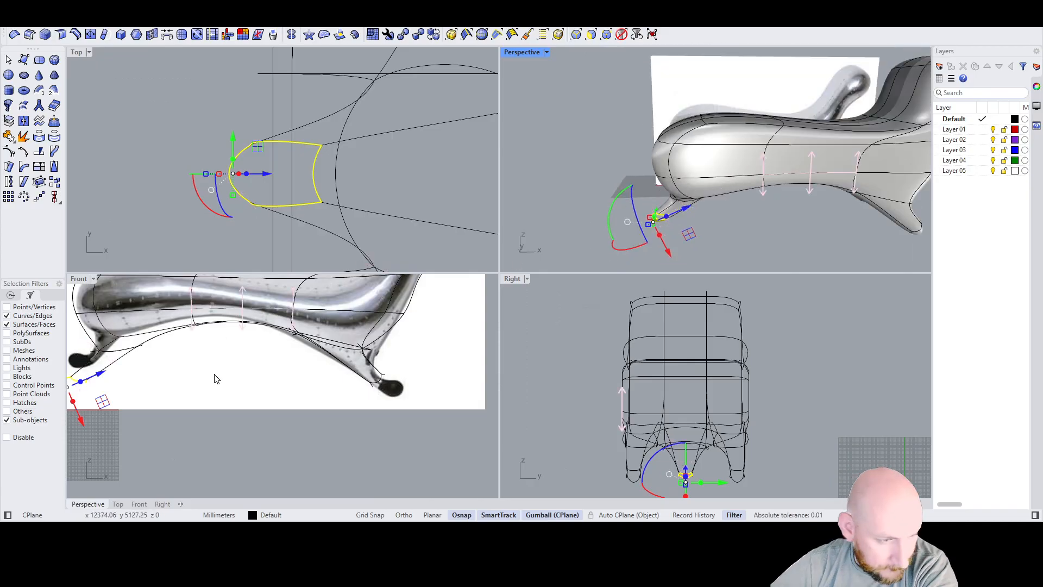
pyautogui.moveTo(723, 206); pyautogui.dragTo(691, 142, button='right')
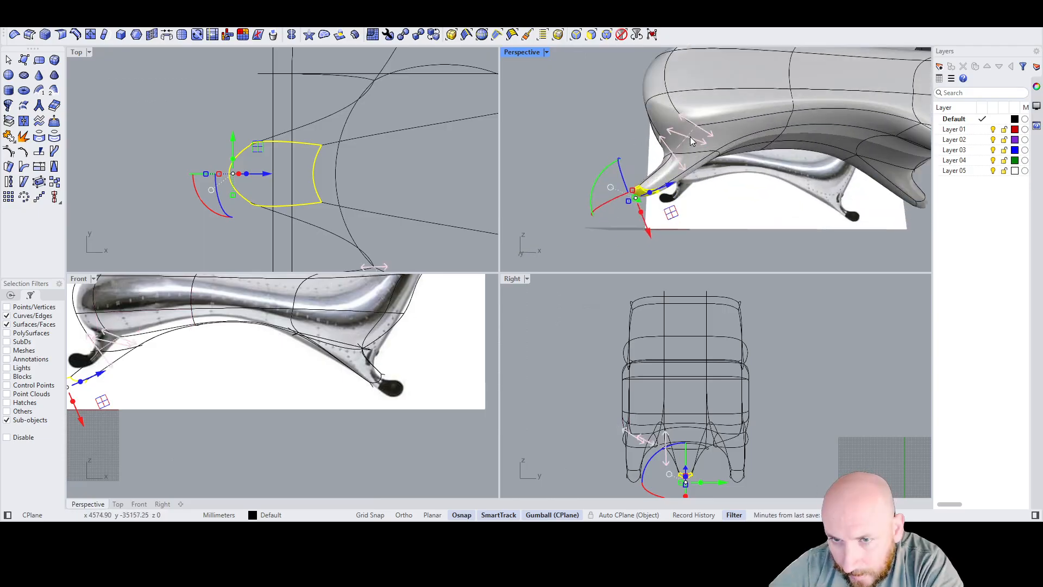
pyautogui.click(708, 115)
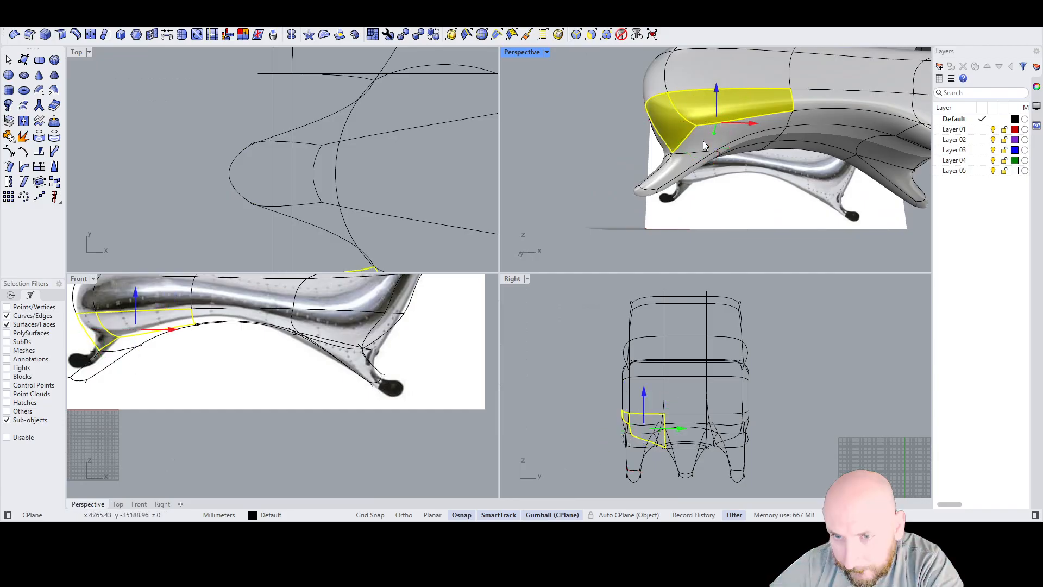
pyautogui.keyDown('shift'); pyautogui.click(702, 141); pyautogui.keyUp('shift')
pyautogui.moveTo(721, 105); pyautogui.dragTo(723, 85)
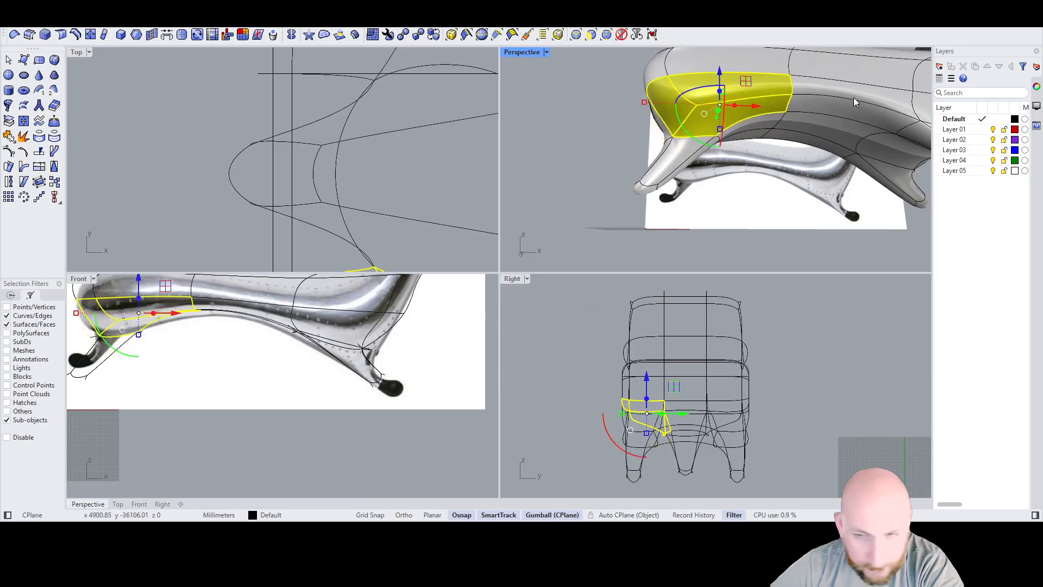
# Step: Lower the crosswise underside edges behind the front leg along Z to match the reference's underside curve
pyautogui.click(787, 108)
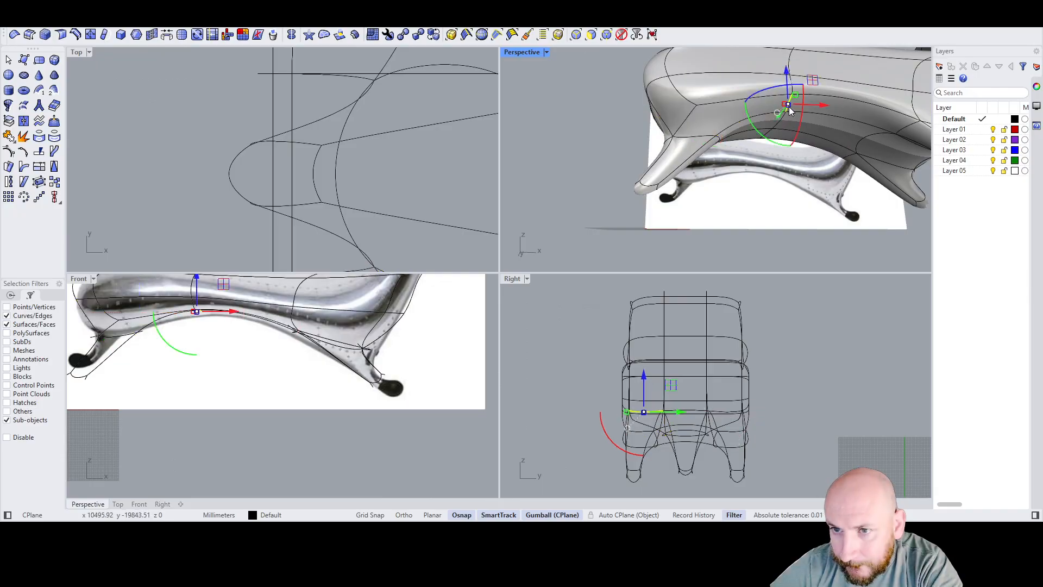
pyautogui.keyDown('shift'); pyautogui.click(793, 107); pyautogui.keyUp('shift')
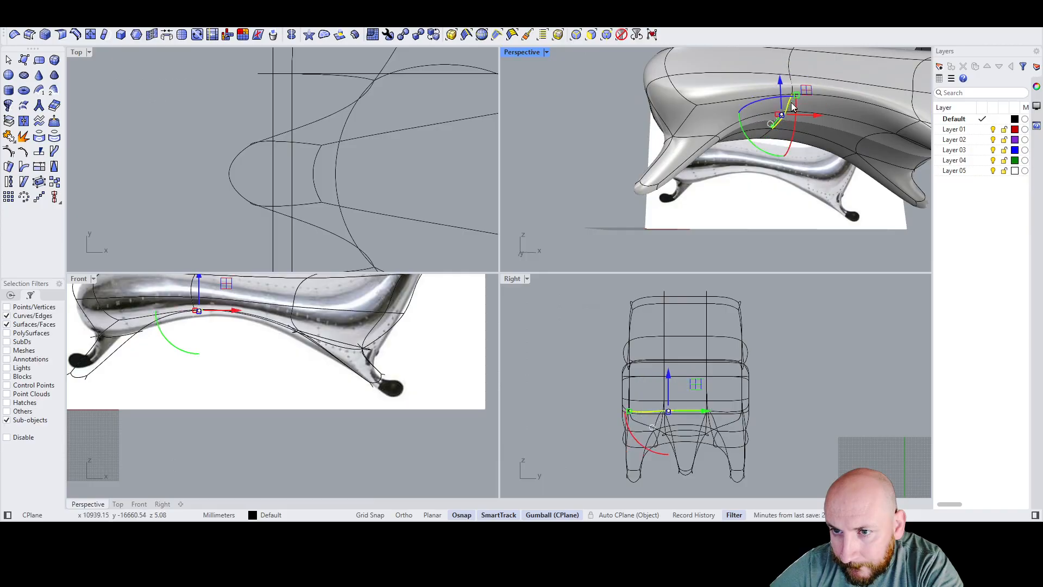
pyautogui.moveTo(780, 96); pyautogui.dragTo(792, 110)
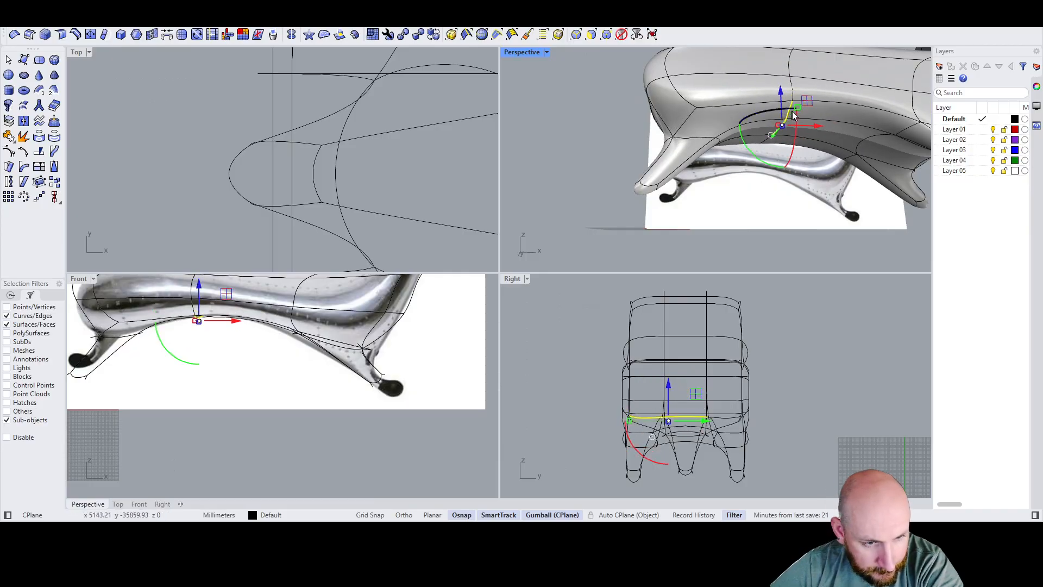
# Step: Move the front leg's end face up and inward until it sits on the reference's front foot
pyautogui.click(635, 190)
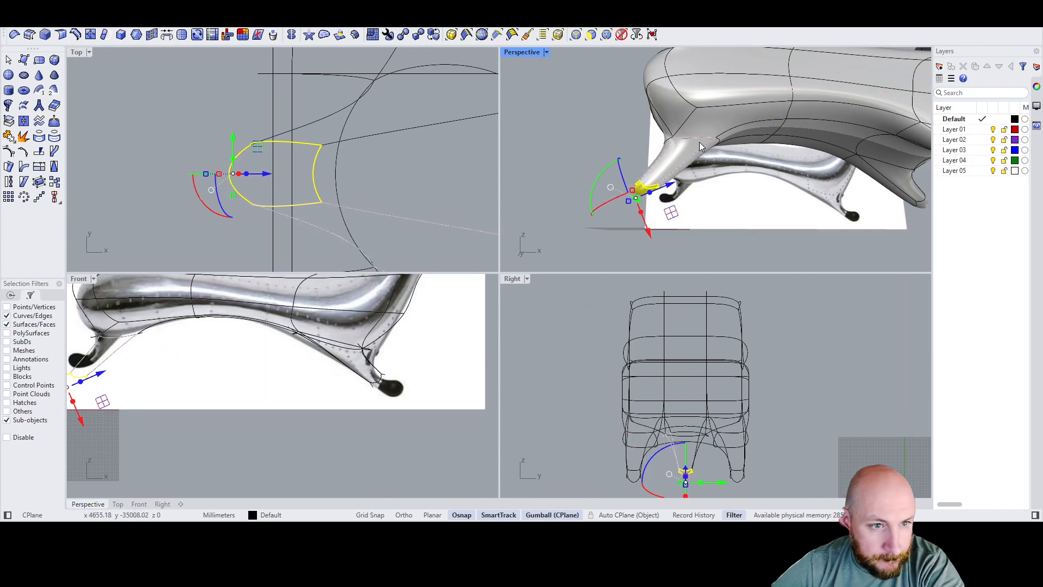
pyautogui.scroll(-3, 702, 149)
pyautogui.scroll(2, 702, 149)
pyautogui.moveTo(713, 142); pyautogui.dragTo(686, 178, button='right')
pyautogui.moveTo(663, 199); pyautogui.dragTo(659, 227)
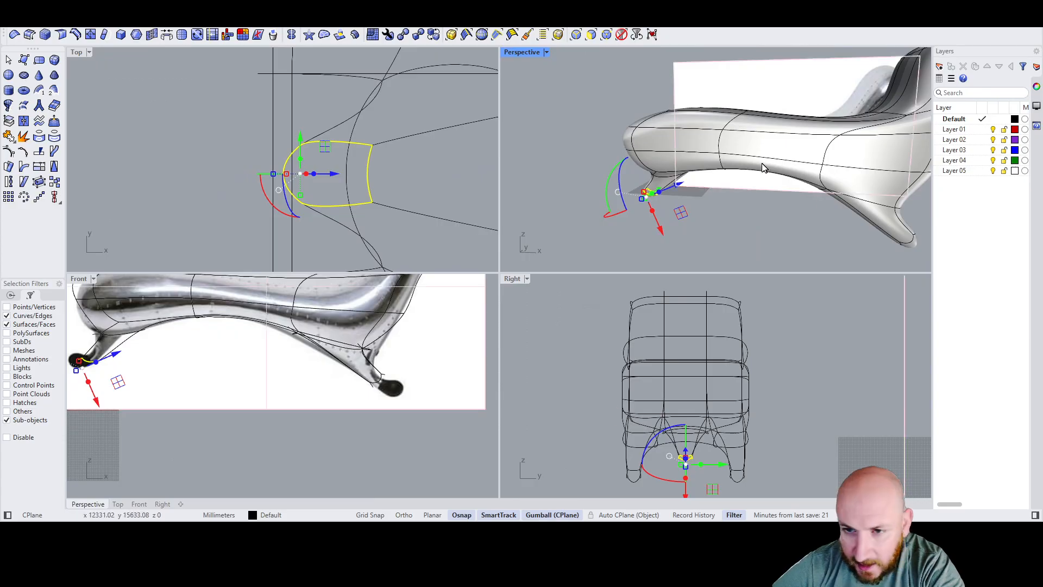
# Step: Clear the front leg's face selection and examine the chair's body and legs from several angles
pyautogui.moveTo(740, 202); pyautogui.dragTo(791, 169, button='right')
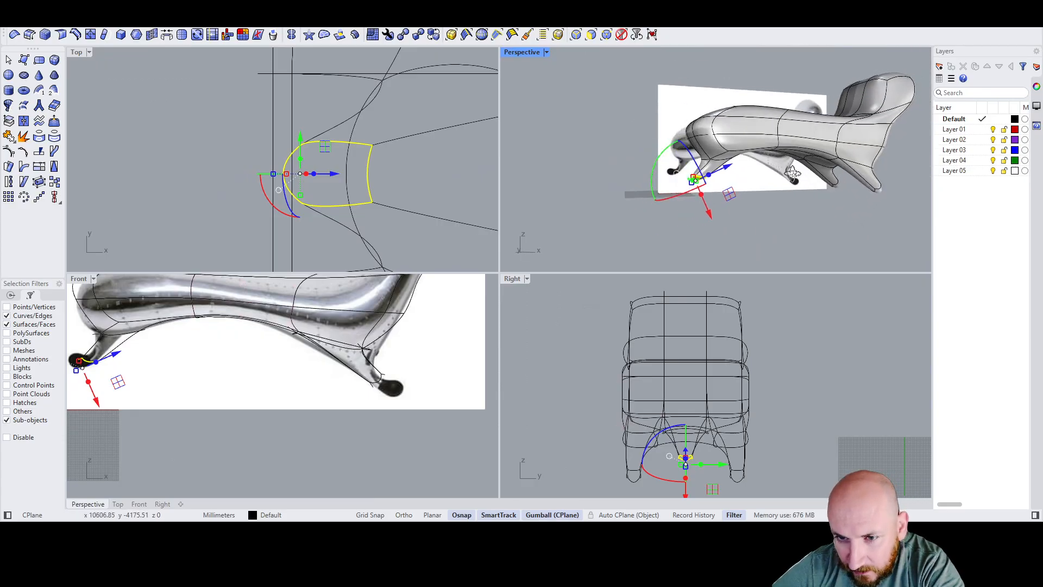
pyautogui.click(779, 227)
pyautogui.moveTo(724, 186); pyautogui.dragTo(767, 208, button='right')
pyautogui.scroll(-3, 787, 136)
pyautogui.scroll(3, 797, 160)
pyautogui.moveTo(787, 136); pyautogui.dragTo(793, 177, button='right')
pyautogui.scroll(4, 776, 189)
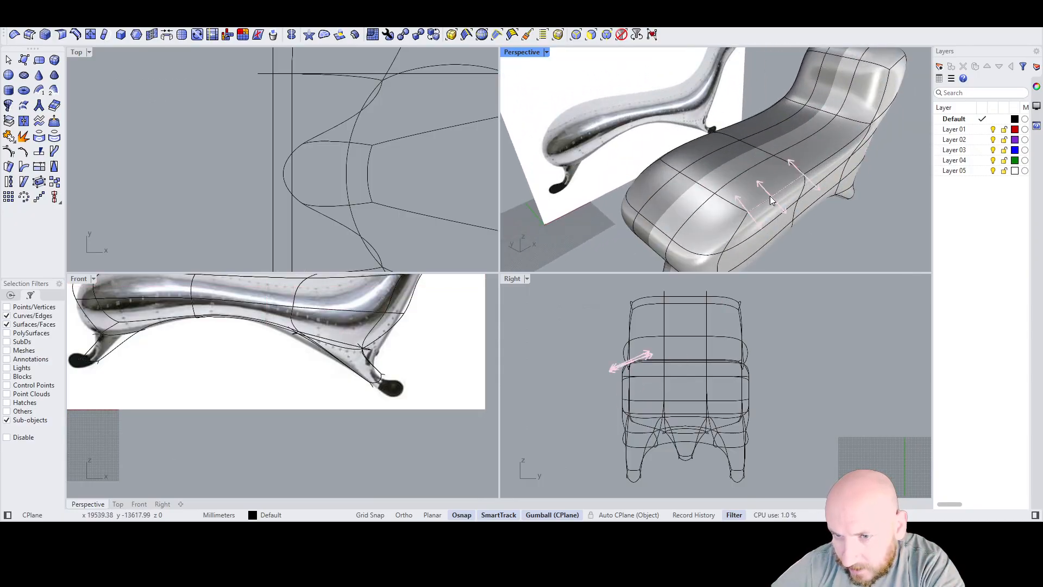
# Step: Show the SubD as a flat control cage and select the seat's side outline edges along the top, front and front underside
pyautogui.click(770, 196)
pyautogui.press('Tab')
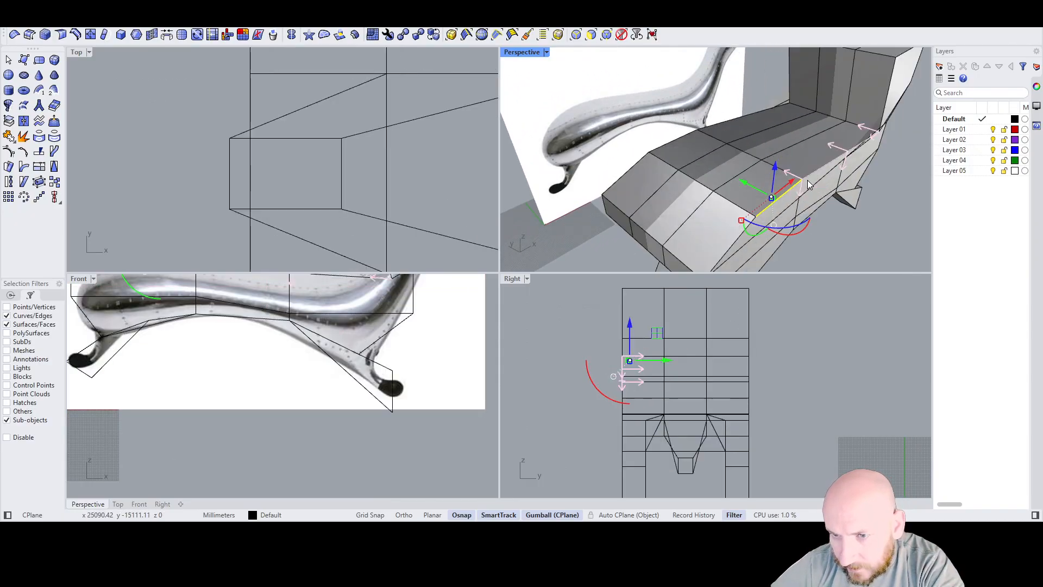
pyautogui.keyDown('shift'); pyautogui.click(815, 165); pyautogui.keyUp('shift')
pyautogui.keyDown('ctrl'); pyautogui.click(814, 165); pyautogui.keyUp('ctrl')
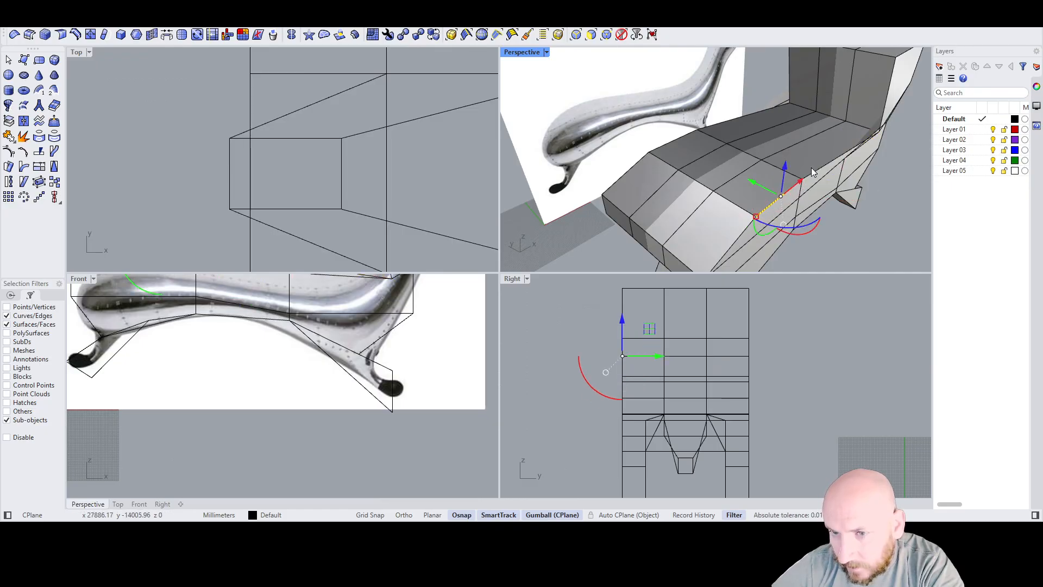
pyautogui.keyDown('shift'); pyautogui.click(812, 170); pyautogui.keyUp('shift')
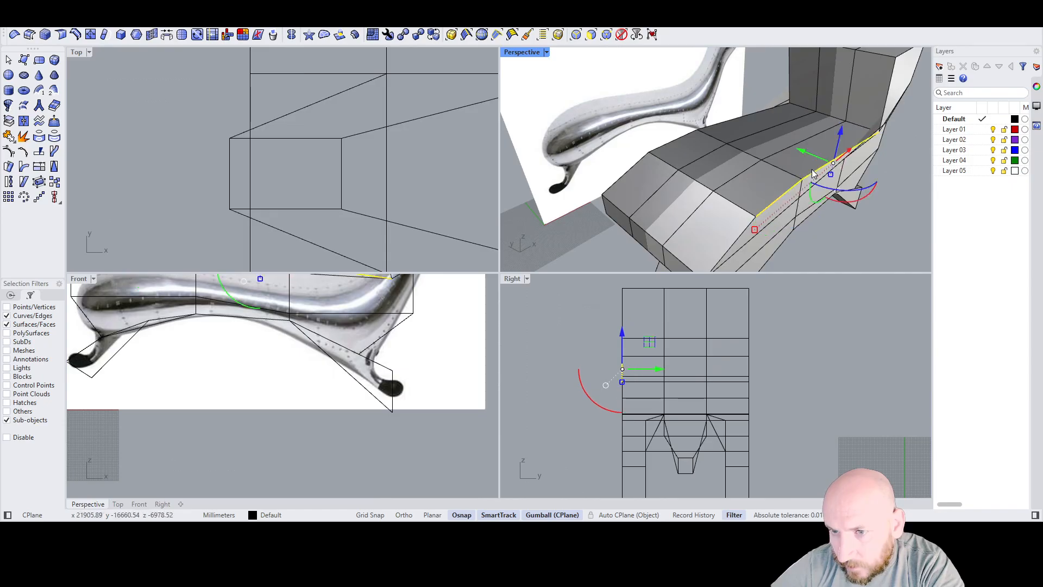
pyautogui.keyDown('shift'); pyautogui.click(735, 237); pyautogui.keyUp('shift')
pyautogui.scroll(-6, 783, 162)
pyautogui.scroll(4, 753, 225)
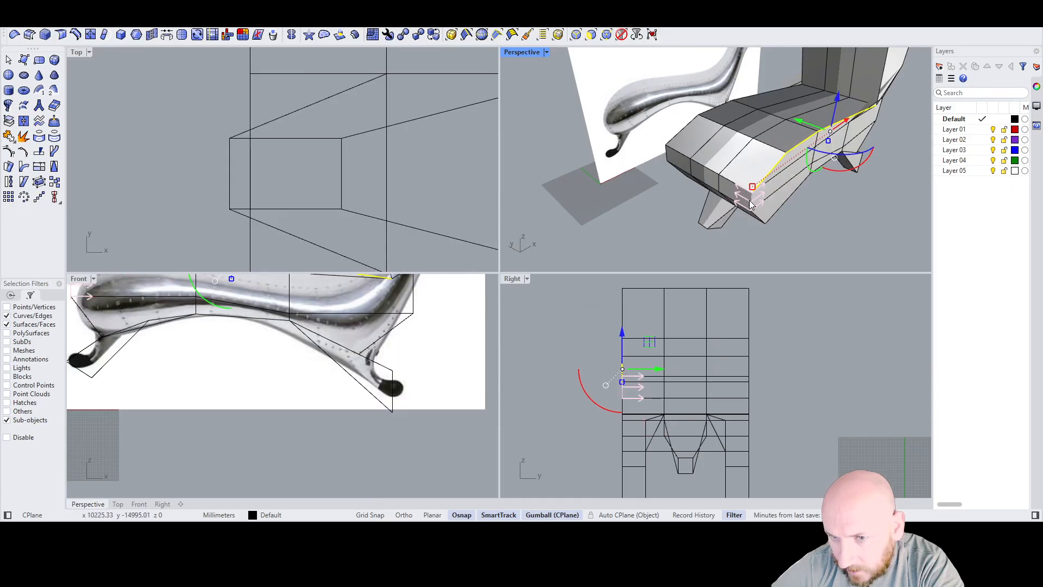
pyautogui.keyDown('shift'); pyautogui.click(750, 205); pyautogui.keyUp('shift')
pyautogui.keyDown('shift'); pyautogui.click(759, 218); pyautogui.keyUp('shift')
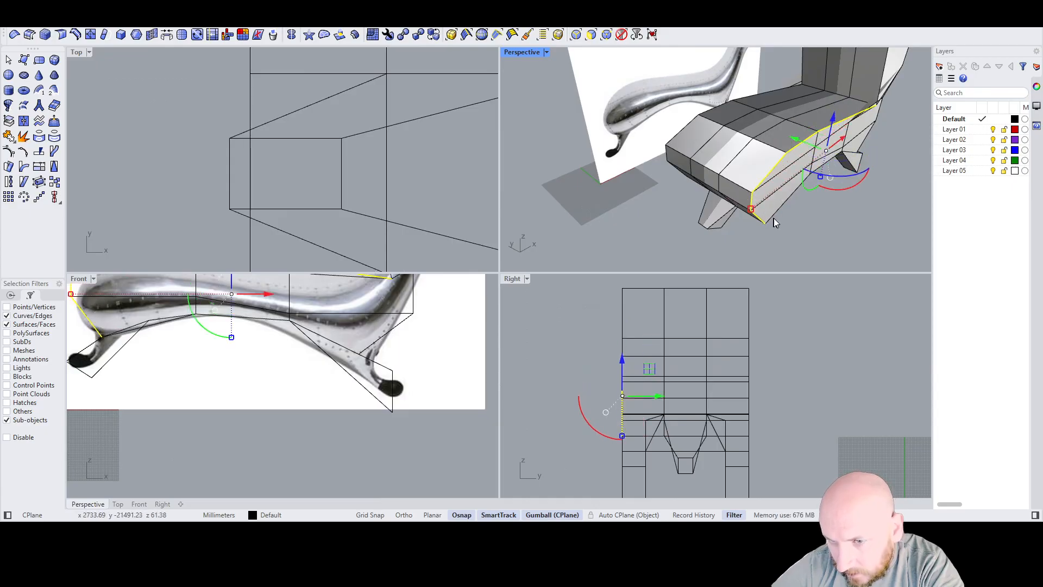
pyautogui.keyDown('shift'); pyautogui.click(779, 216); pyautogui.keyUp('shift')
pyautogui.moveTo(780, 216); pyautogui.dragTo(743, 148, button='right')
pyautogui.scroll(3, 801, 188)
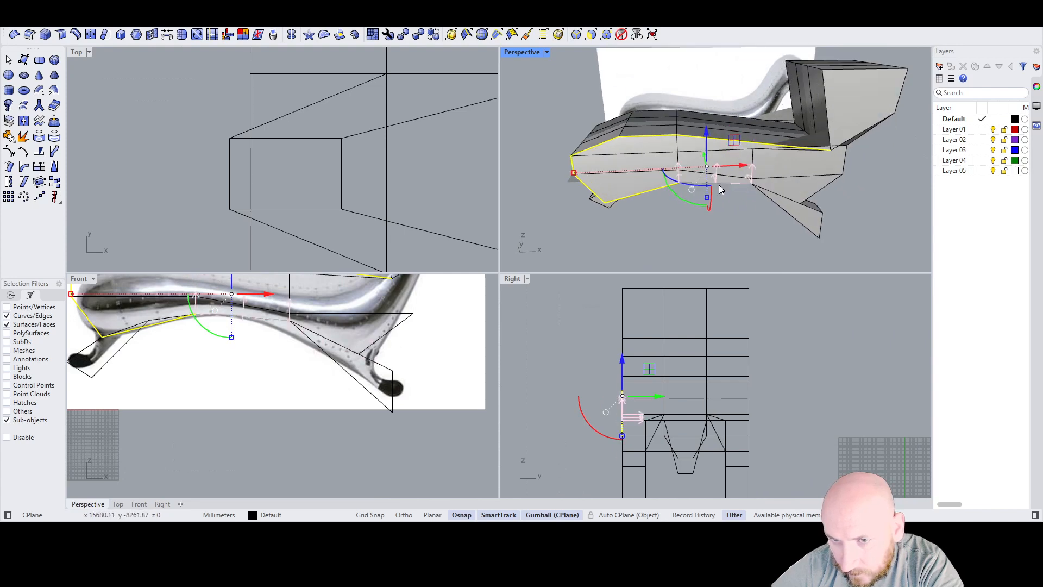
# Step: Add the remaining underside edge, the rear edges and the backrest's side outline edges to the selection
pyautogui.moveTo(800, 189); pyautogui.dragTo(704, 161, button='right')
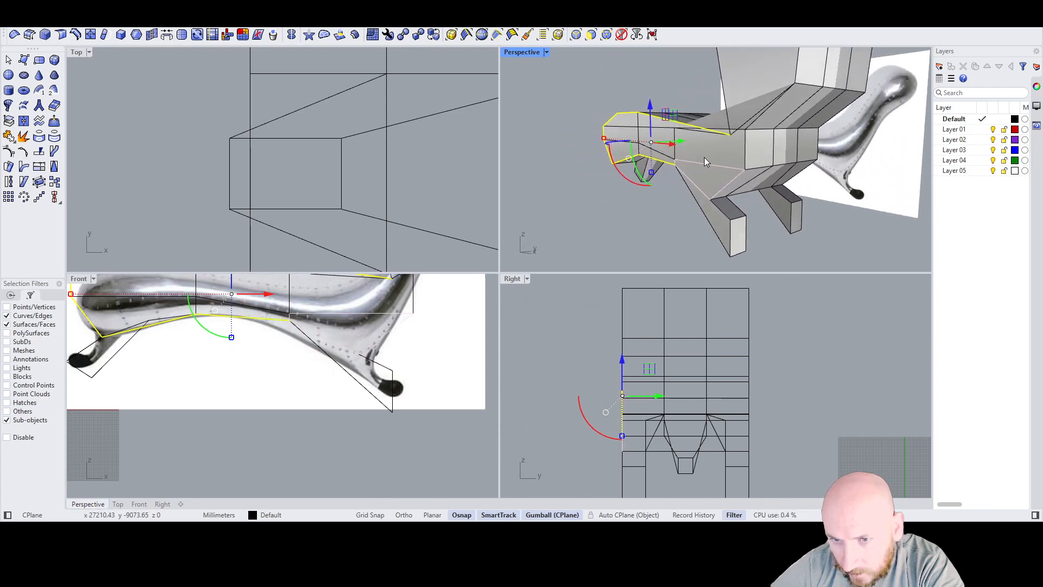
pyautogui.keyDown('shift'); pyautogui.click(744, 155); pyautogui.keyUp('shift')
pyautogui.moveTo(768, 156); pyautogui.dragTo(814, 139, button='right')
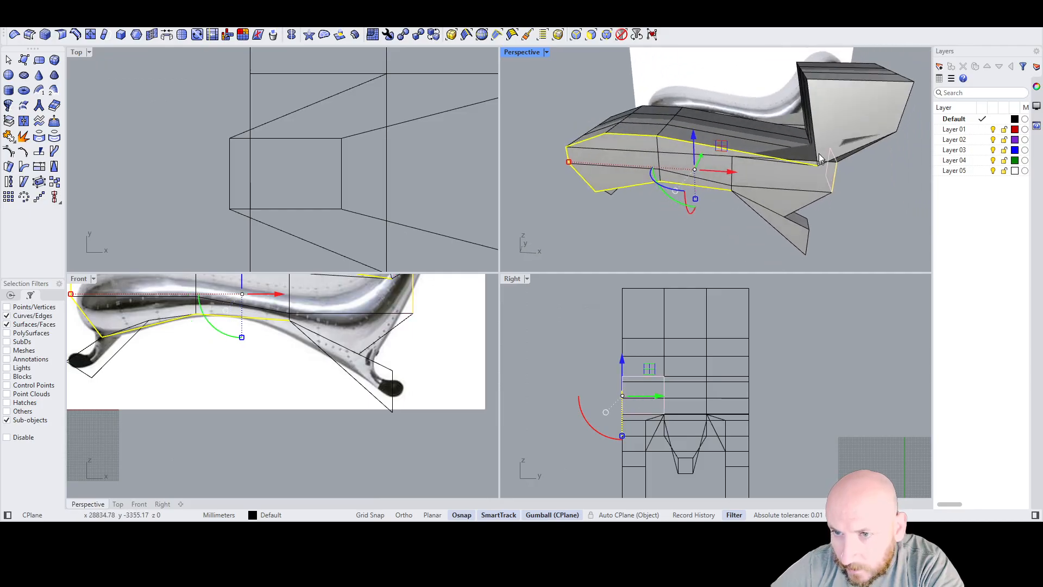
pyautogui.keyDown('shift'); pyautogui.click(817, 138); pyautogui.keyUp('shift')
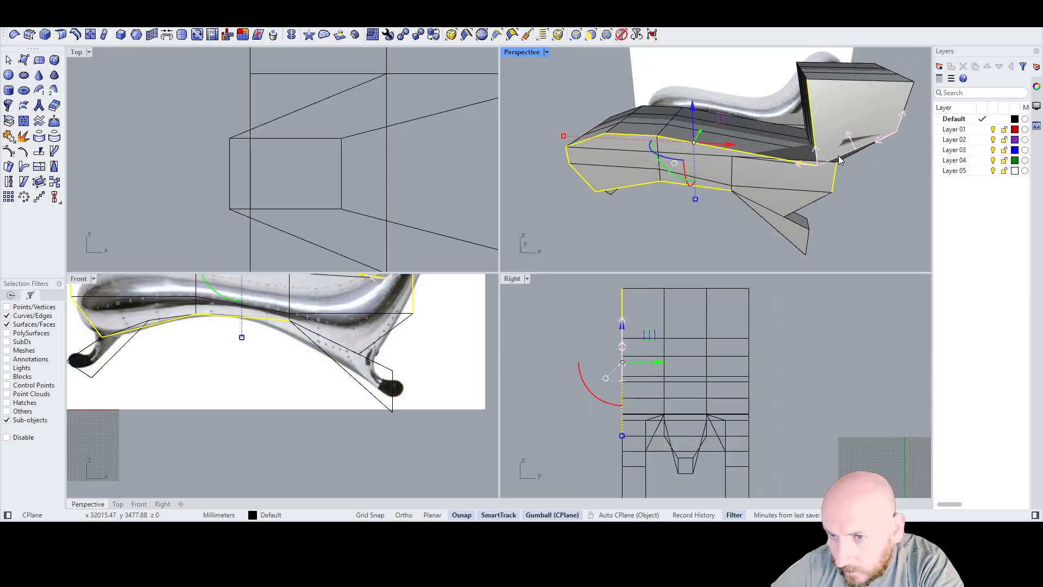
pyautogui.keyDown('shift'); pyautogui.click(839, 156); pyautogui.keyUp('shift')
pyautogui.keyDown('shift'); pyautogui.click(901, 112); pyautogui.keyUp('shift')
pyautogui.keyDown('shift'); pyautogui.click(875, 81); pyautogui.keyUp('shift')
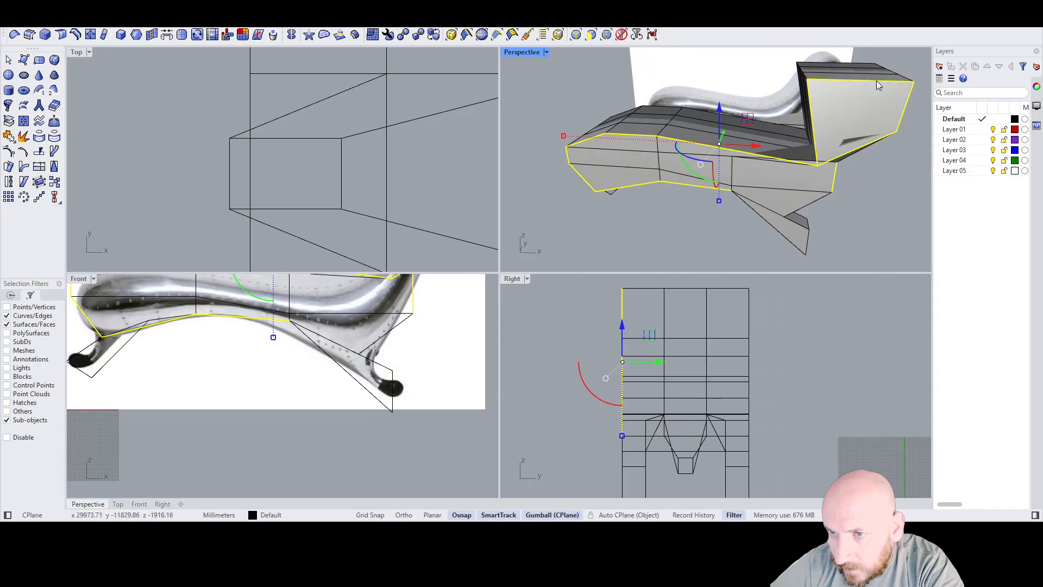
pyautogui.moveTo(829, 177); pyautogui.dragTo(772, 159, button='right')
pyautogui.scroll(5, 757, 141)
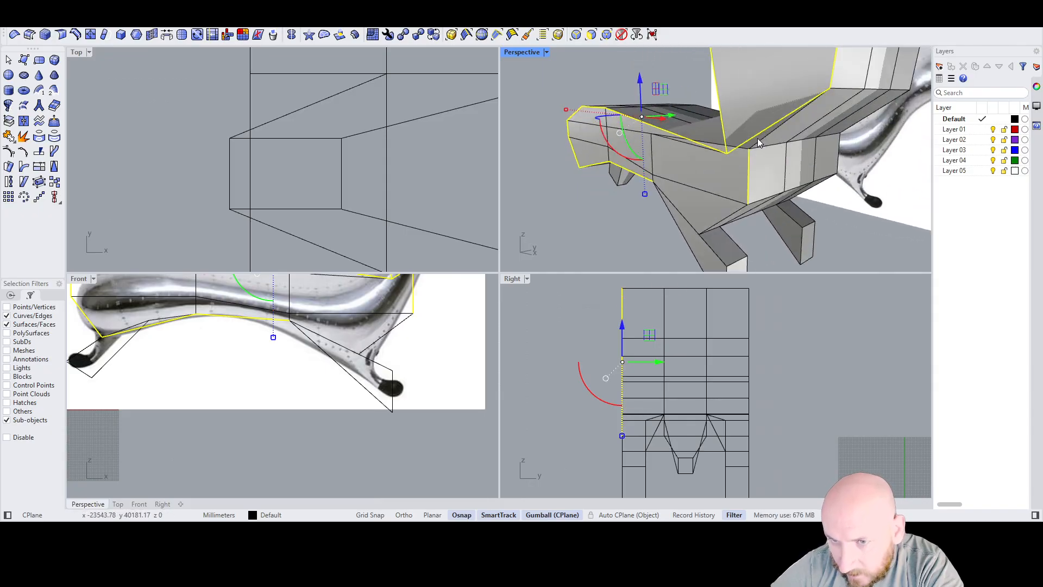
pyautogui.keyDown('shift'); pyautogui.click(736, 156); pyautogui.keyUp('shift')
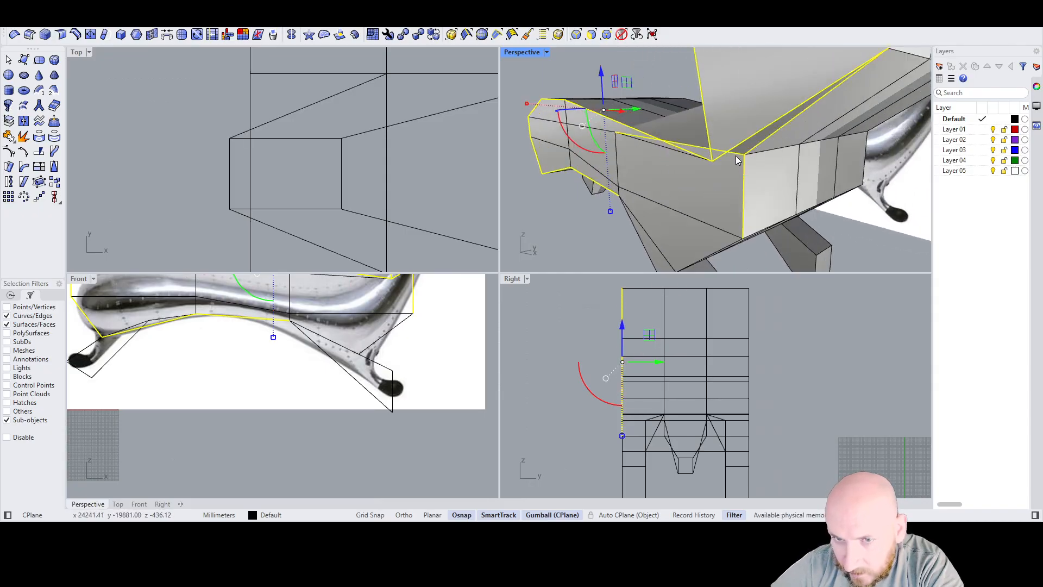
# Step: Try moving the selected side outline edges inward along Y, undo the move, and return to the smooth SubD display with nothing selected
pyautogui.moveTo(715, 167); pyautogui.dragTo(791, 174, button='right')
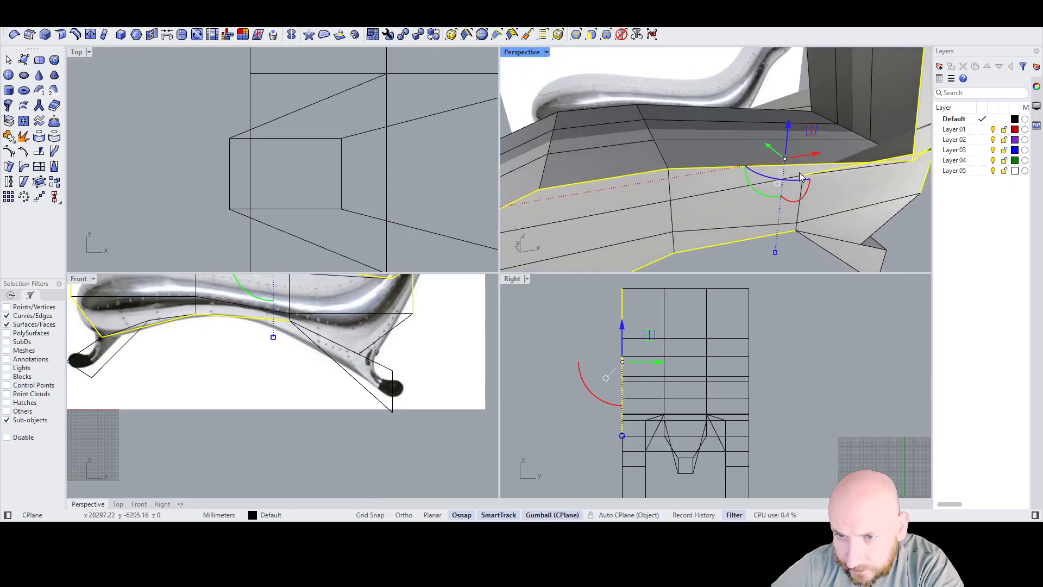
pyautogui.moveTo(771, 151); pyautogui.dragTo(750, 135)
pyautogui.scroll(-6, 771, 163)
pyautogui.moveTo(773, 161); pyautogui.dragTo(834, 168, button='right')
pyautogui.hotkey('ctrl', 'z')
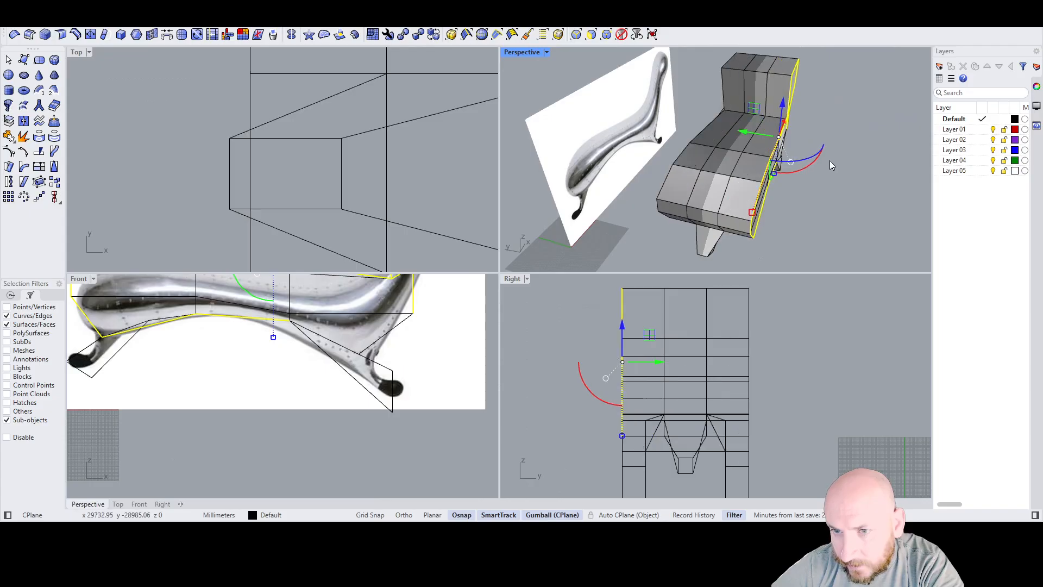
pyautogui.press('Tab')
pyautogui.press('Escape')
# Step: Move the two lengthwise upper side edges of the seat inward along Y to narrow its top
pyautogui.scroll(5, 745, 182)
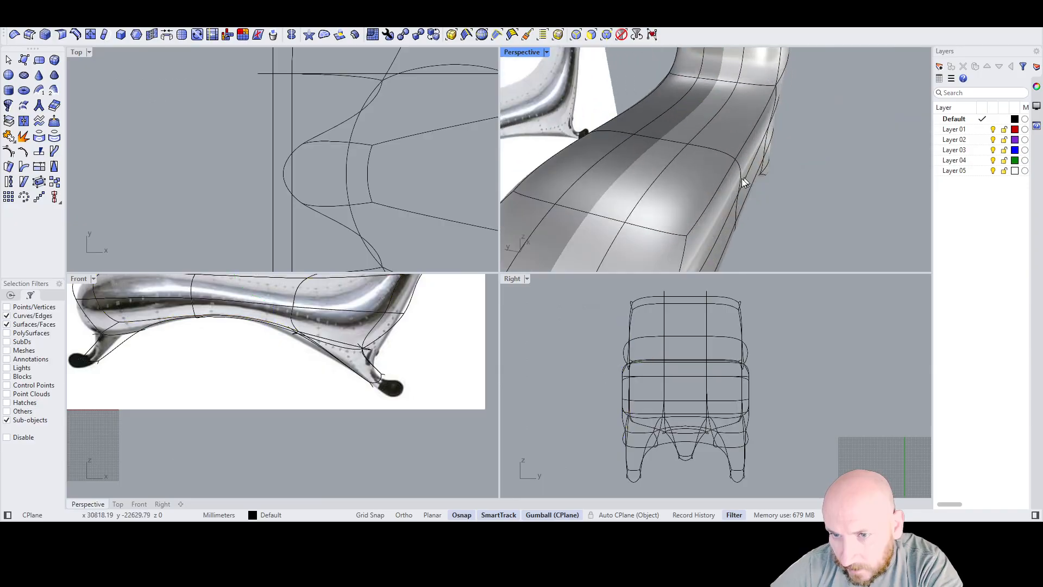
pyautogui.click(709, 207)
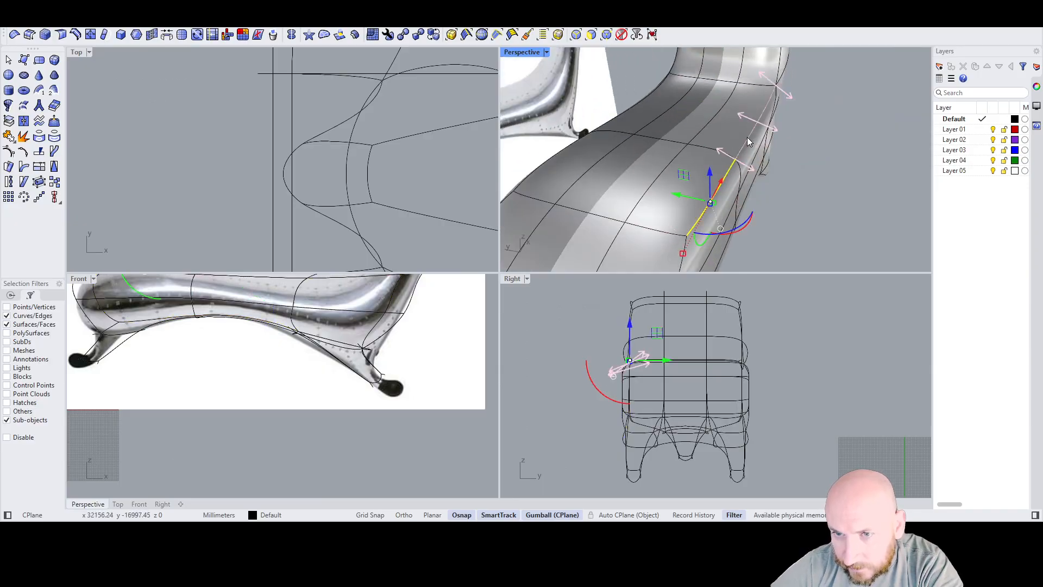
pyautogui.keyDown('shift'); pyautogui.click(748, 137); pyautogui.keyUp('shift')
pyautogui.moveTo(730, 135); pyautogui.dragTo(686, 135)
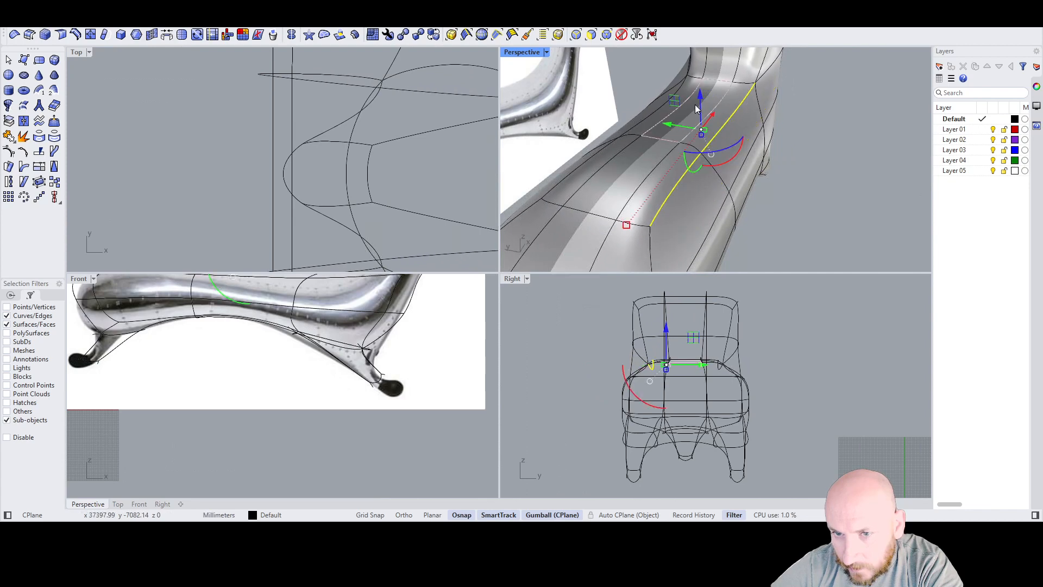
# Step: Move the two lengthwise lower side edges along the seat's underside inward along Y to narrow the bottom
pyautogui.scroll(-5, 703, 172)
pyautogui.scroll(3, 702, 172)
pyautogui.moveTo(762, 164); pyautogui.dragTo(661, 104, button='right')
pyautogui.scroll(6, 698, 112)
pyautogui.moveTo(761, 127); pyautogui.dragTo(770, 110, button='right')
pyautogui.click(755, 125)
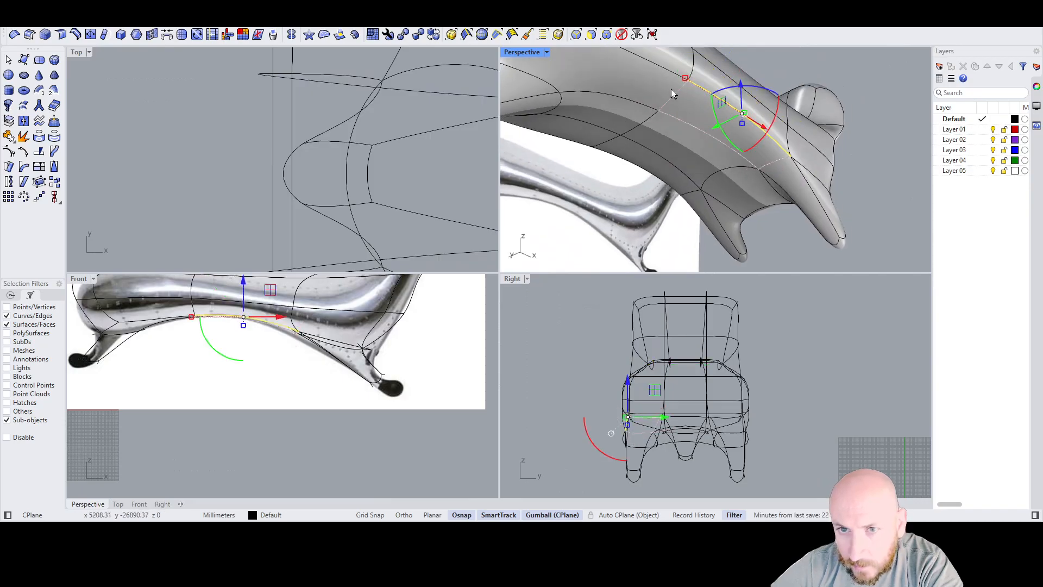
pyautogui.scroll(-1, 680, 109)
pyautogui.keyDown('shift'); pyautogui.click(663, 77); pyautogui.keyUp('shift')
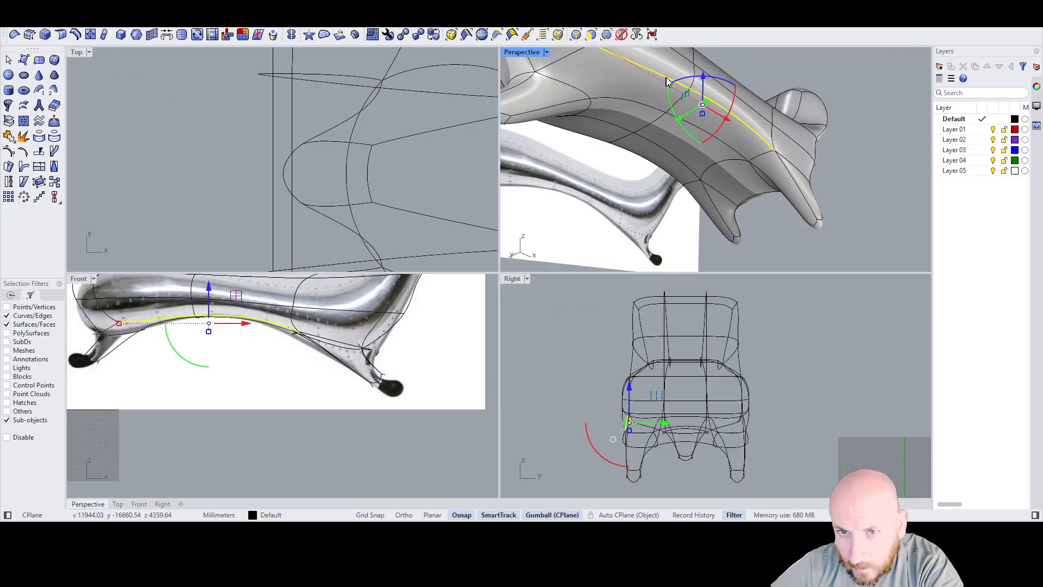
pyautogui.moveTo(689, 110); pyautogui.dragTo(664, 127)
# Step: Move the chain of side edges running from above the rear leg up the backrest inward along Y
pyautogui.moveTo(902, 161); pyautogui.dragTo(710, 188, button='right')
pyautogui.scroll(-4, 710, 188)
pyautogui.scroll(4, 816, 143)
pyautogui.moveTo(817, 143); pyautogui.dragTo(716, 178, button='right')
pyautogui.click(717, 181)
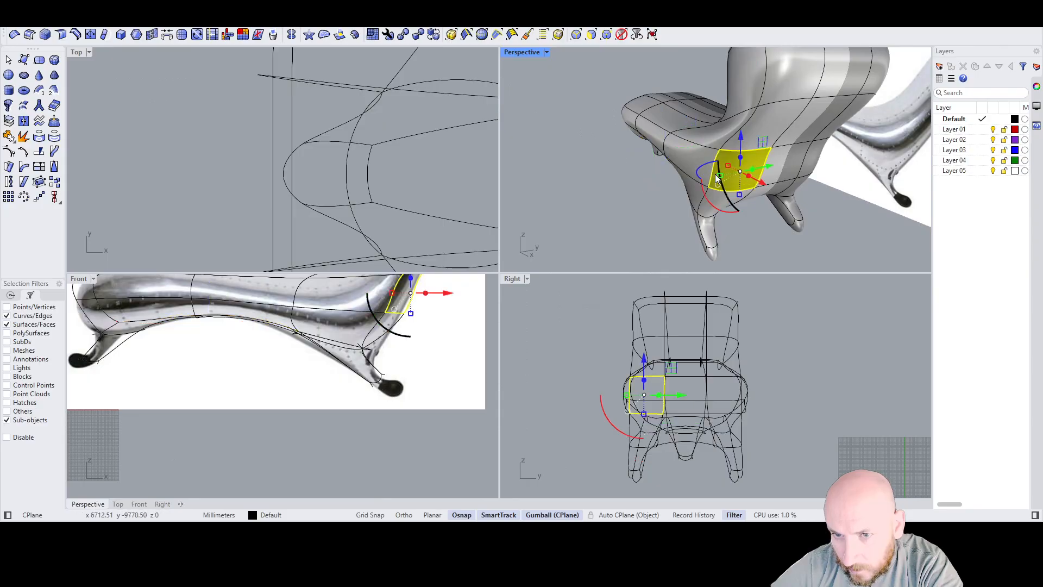
pyautogui.keyDown('ctrl'); pyautogui.keyDown('shift'); pyautogui.click(715, 180); pyautogui.keyUp('shift'); pyautogui.keyUp('ctrl')
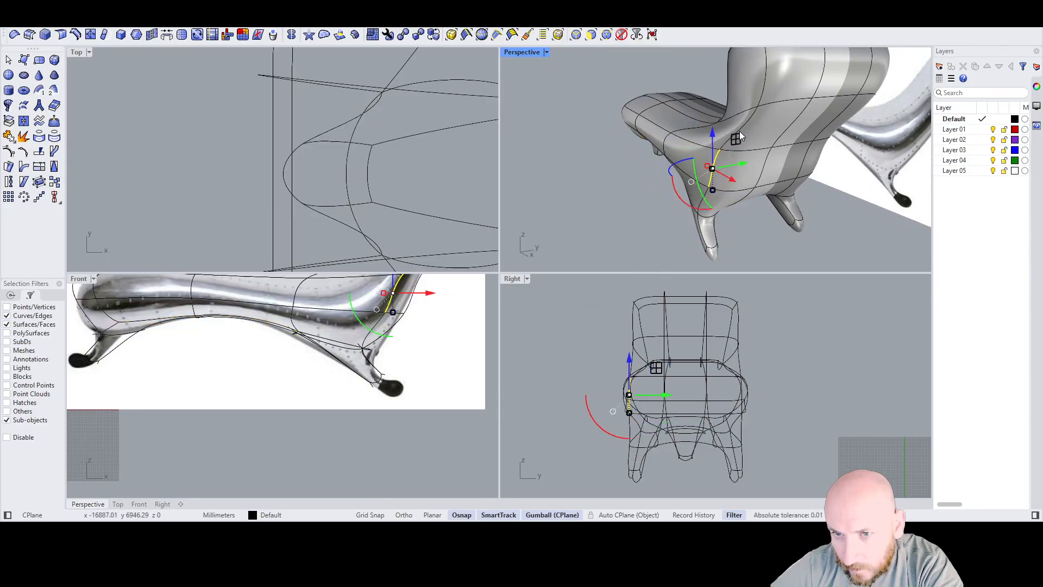
pyautogui.keyDown('ctrl'); pyautogui.keyDown('shift'); pyautogui.click(756, 119); pyautogui.keyUp('shift'); pyautogui.keyUp('ctrl')
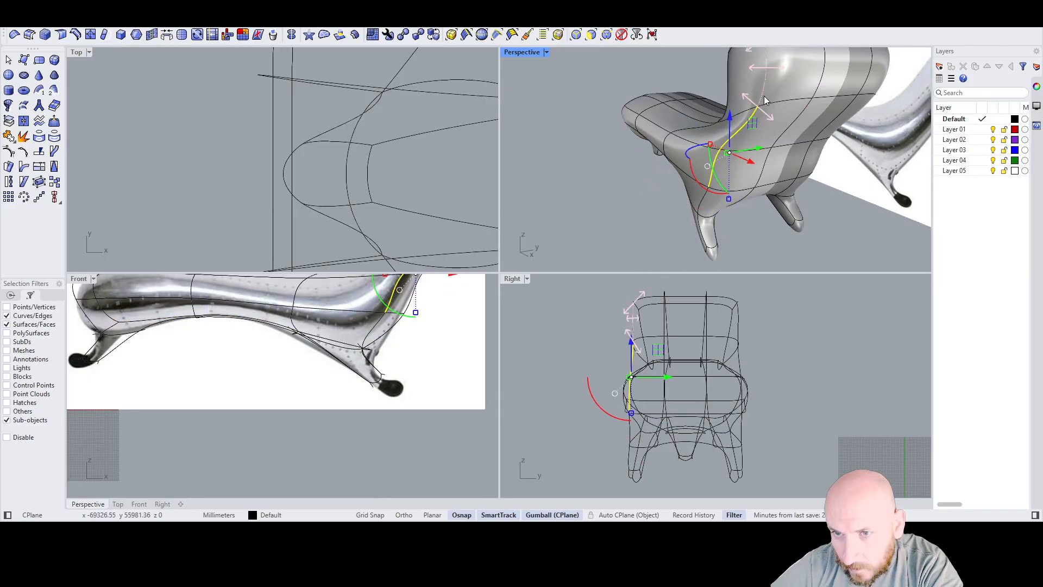
pyautogui.keyDown('ctrl'); pyautogui.keyDown('shift'); pyautogui.click(765, 100); pyautogui.keyUp('shift'); pyautogui.keyUp('ctrl')
pyautogui.moveTo(760, 126); pyautogui.dragTo(804, 124)
pyautogui.scroll(-2, 791, 161)
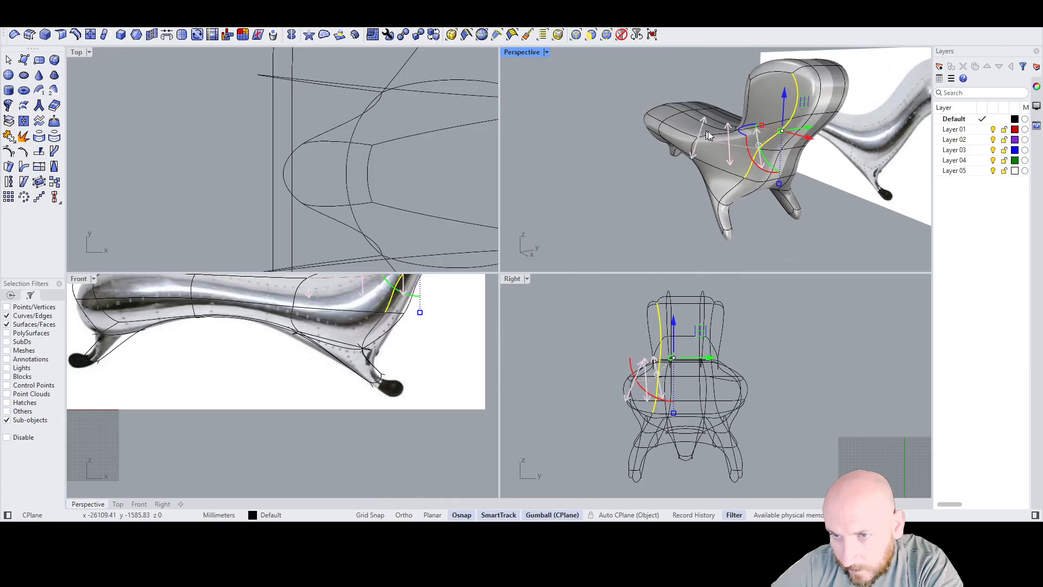
# Step: Select the central faces along the top of the seat, starting from the front
pyautogui.moveTo(709, 134); pyautogui.dragTo(682, 165, button='right')
pyautogui.scroll(5, 797, 161)
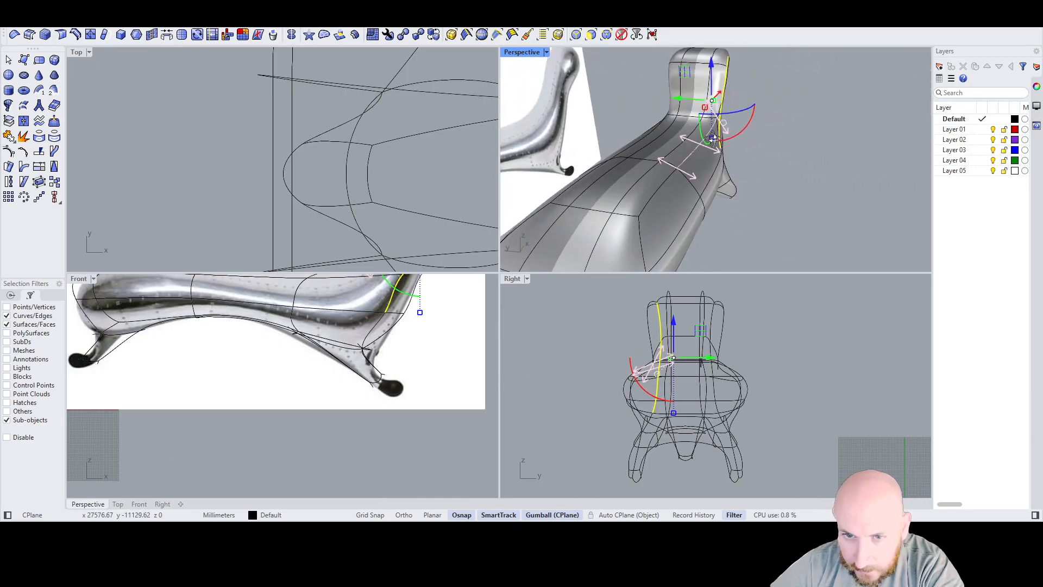
pyautogui.scroll(-4, 717, 141)
pyautogui.click(652, 191)
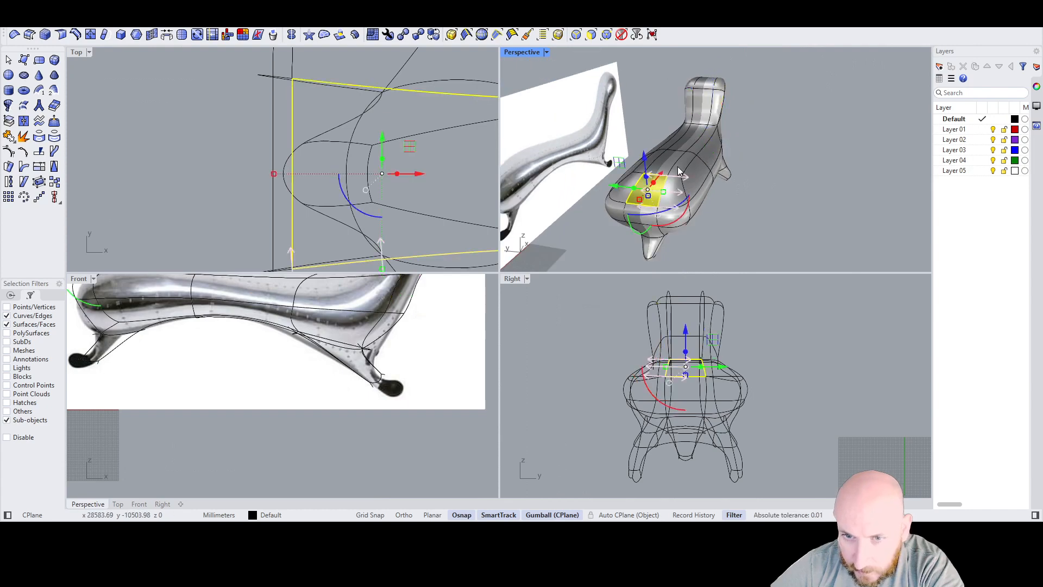
pyautogui.keyDown('shift'); pyautogui.click(669, 162); pyautogui.keyUp('shift')
pyautogui.keyDown('shift'); pyautogui.click(698, 133); pyautogui.keyUp('shift')
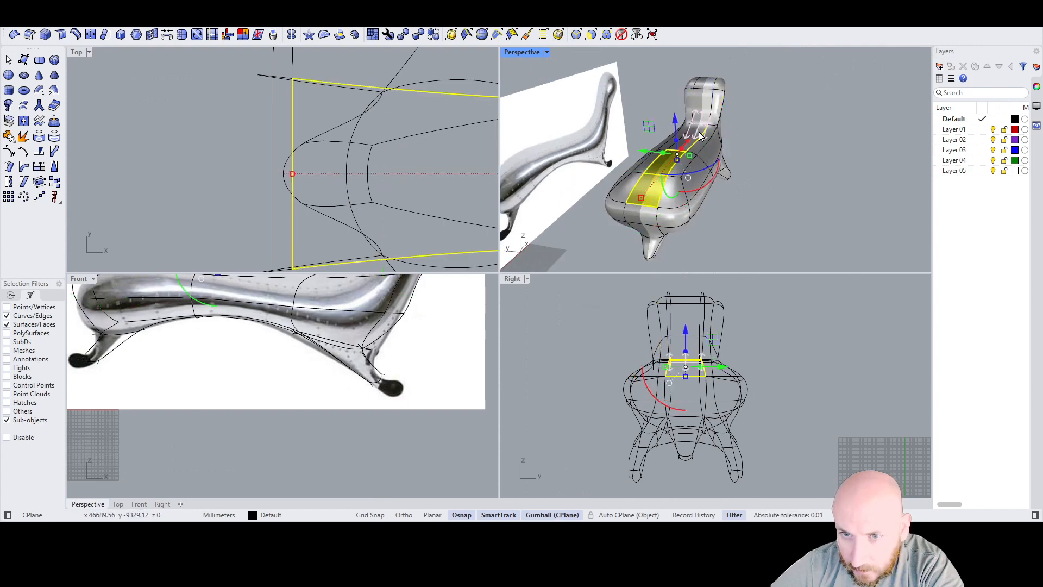
pyautogui.click(776, 183)
pyautogui.scroll(5, 666, 170)
pyautogui.click(654, 202)
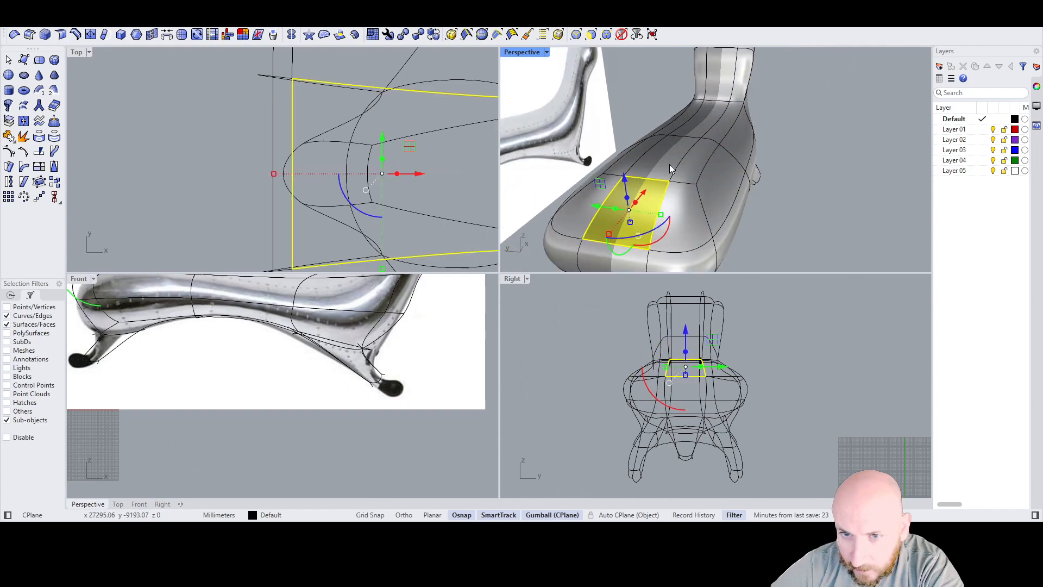
# Step: Add the remaining central top faces of the seat to the selection and raise the strip slightly
pyautogui.keyDown('shift'); pyautogui.click(668, 165); pyautogui.keyUp('shift')
pyautogui.keyDown('shift'); pyautogui.click(708, 113); pyautogui.keyUp('shift')
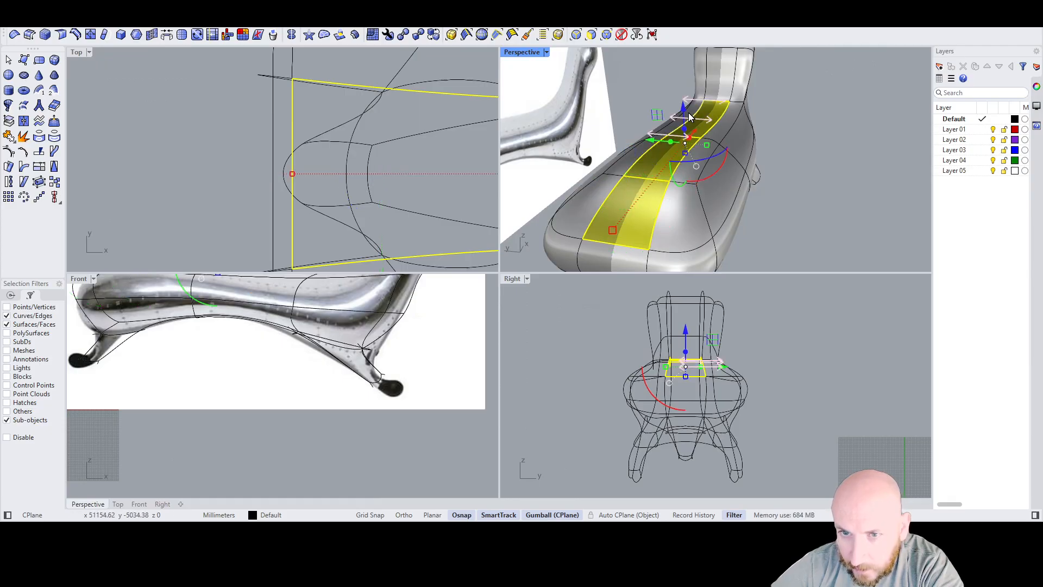
pyautogui.moveTo(684, 118); pyautogui.dragTo(685, 108)
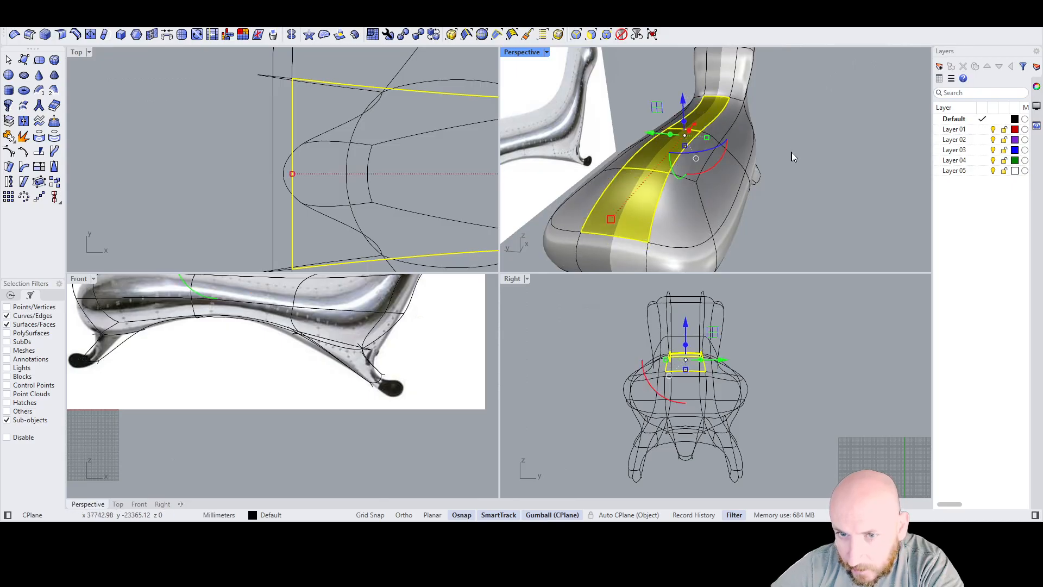
pyautogui.click(791, 153)
# Step: Try to move the edges where the seat meets the backrest forward along the seat by about 9150 mm
pyautogui.moveTo(791, 153); pyautogui.dragTo(701, 128, button='right')
pyautogui.scroll(-3, 423, 419)
pyautogui.scroll(2, 435, 331)
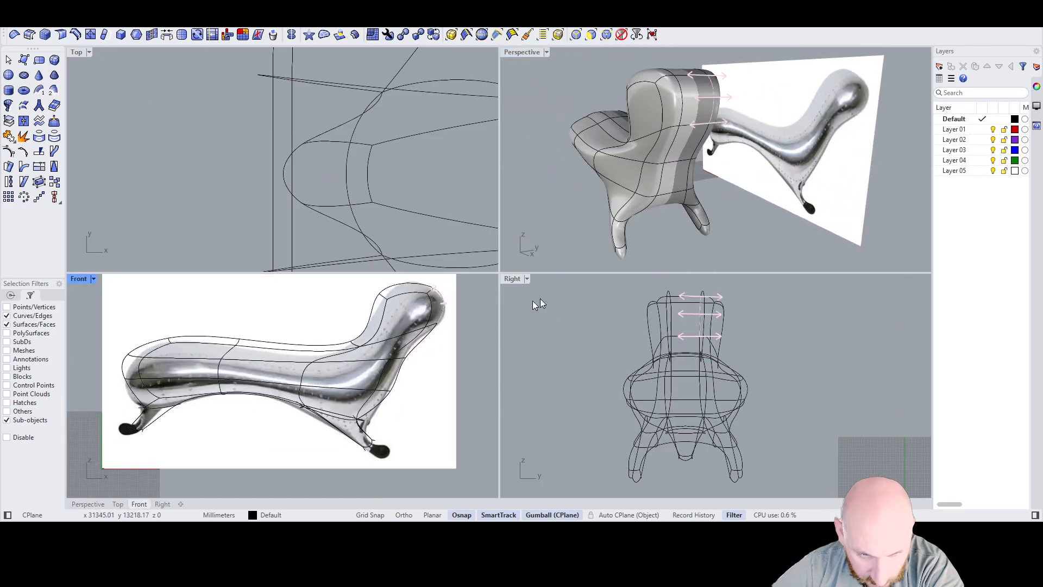
pyautogui.scroll(3, 695, 152)
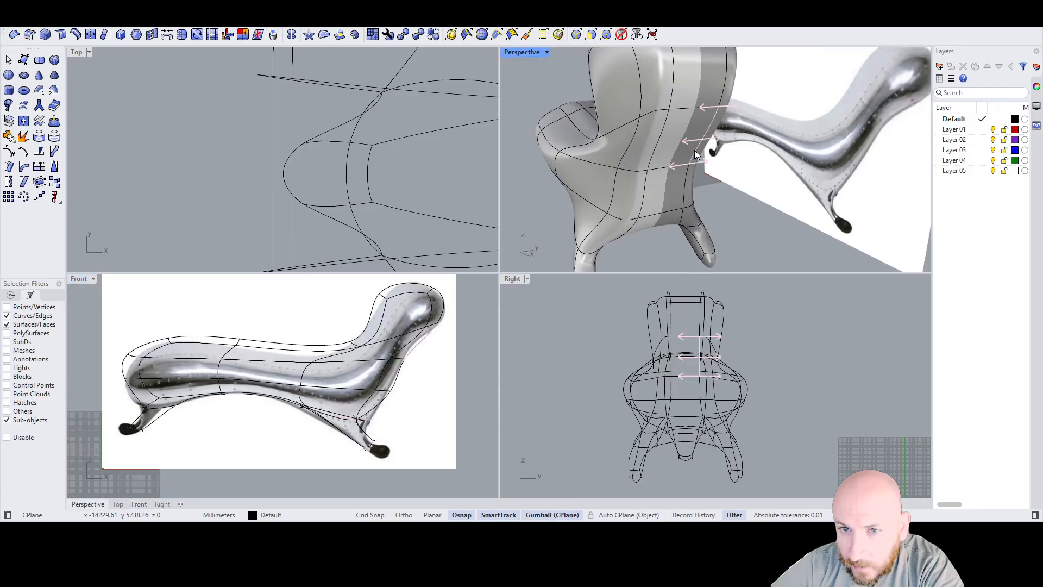
pyautogui.click(669, 165)
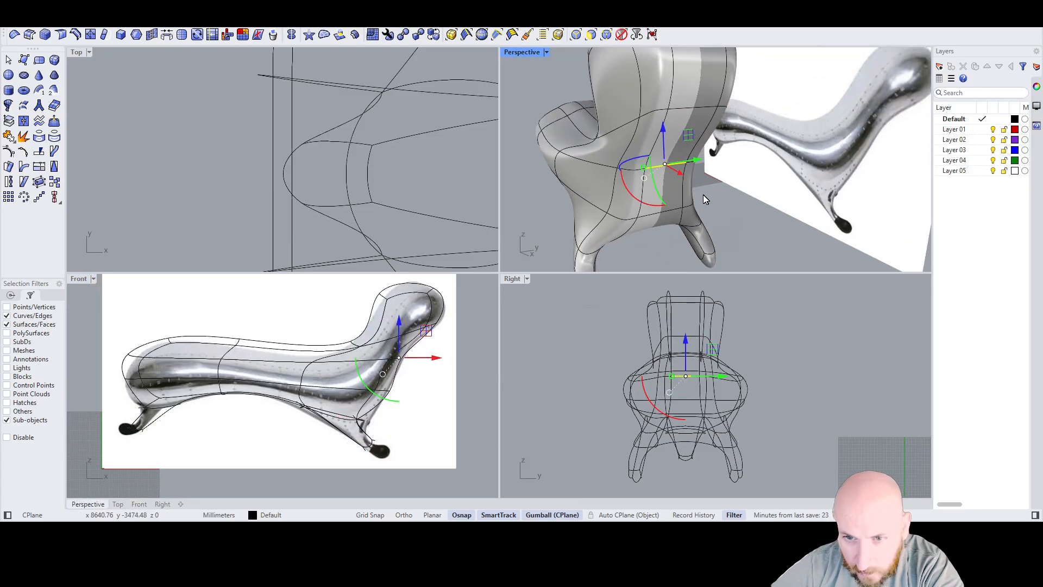
pyautogui.moveTo(639, 177); pyautogui.dragTo(780, 129, button='right')
pyautogui.moveTo(808, 117); pyautogui.dragTo(725, 167, button='right')
pyautogui.scroll(2, 735, 183)
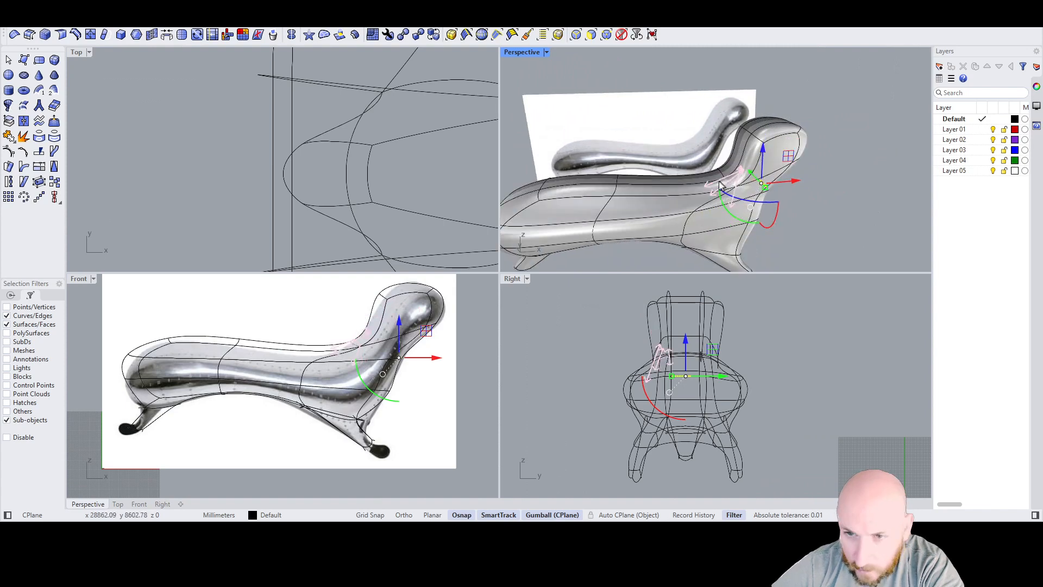
pyautogui.scroll(2, 721, 184)
pyautogui.click(723, 184)
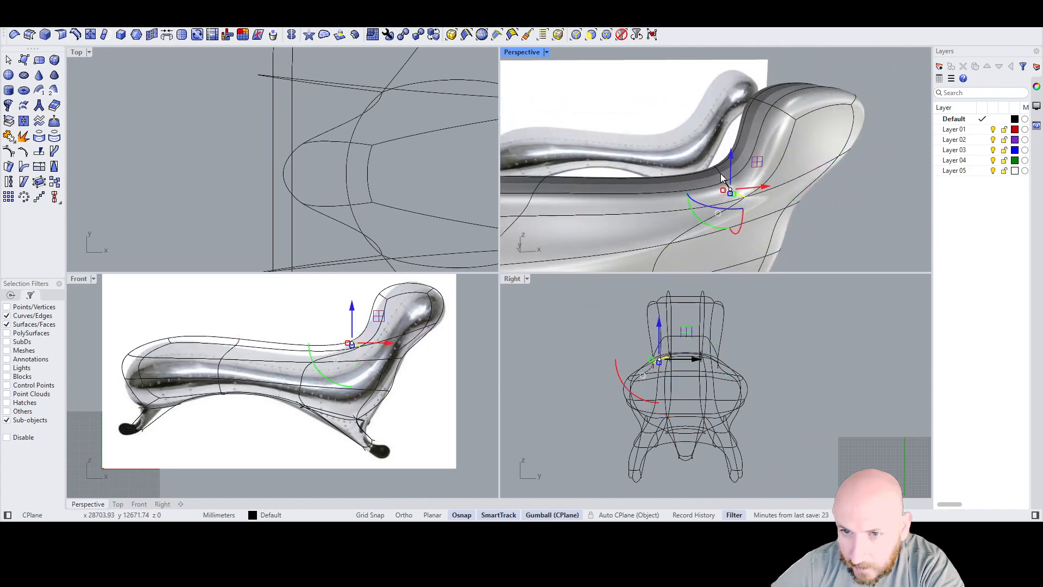
pyautogui.keyDown('shift'); pyautogui.click(721, 175); pyautogui.keyUp('shift')
pyautogui.moveTo(747, 179); pyautogui.dragTo(780, 185, button='right')
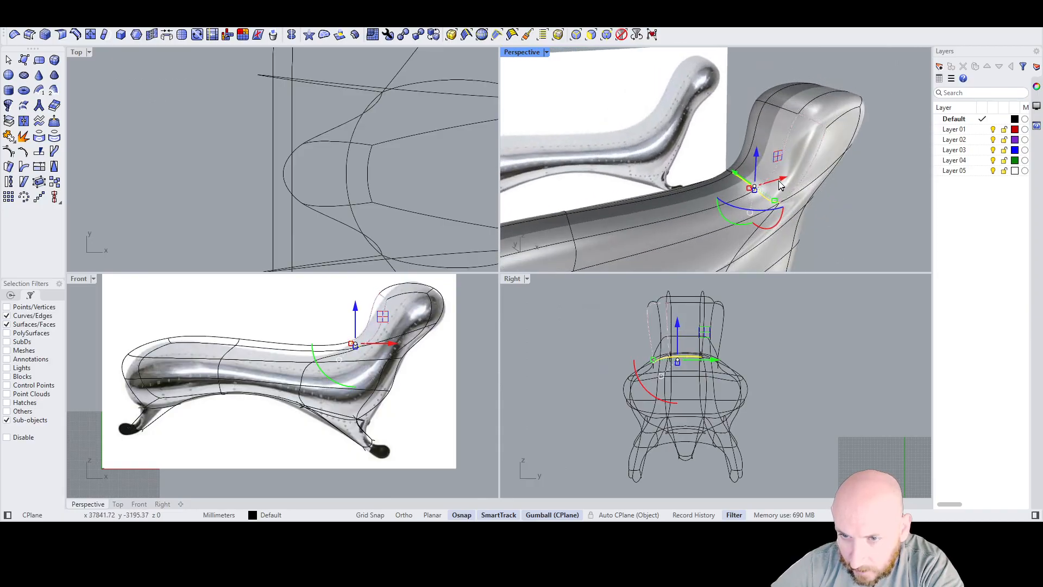
pyautogui.moveTo(780, 185); pyautogui.dragTo(616, 220)
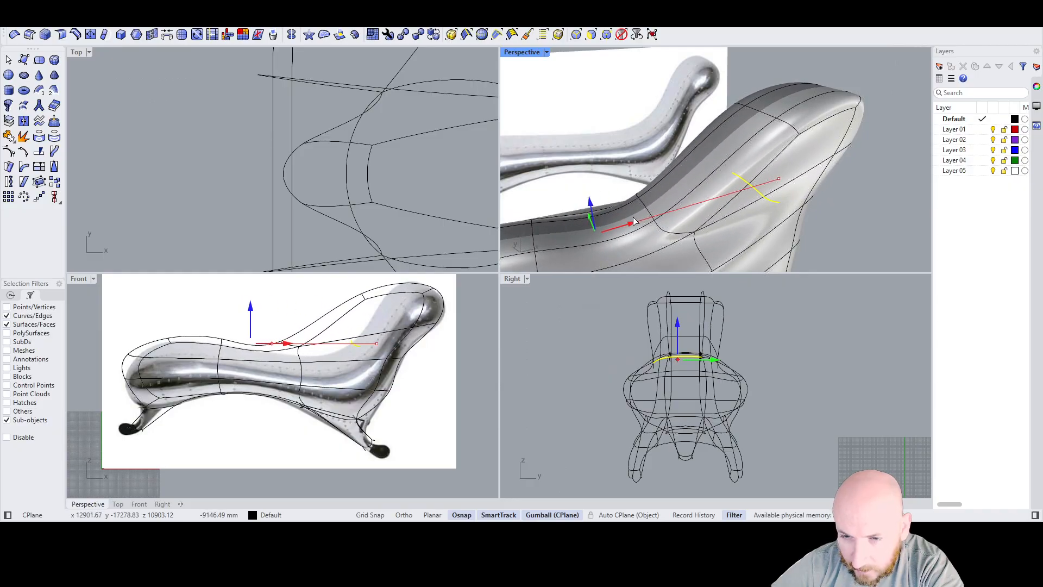
# Step: Try to subdivide the adjoining front faces of the backrest just above the seat
pyautogui.click(710, 202)
pyautogui.keyDown('shift'); pyautogui.click(686, 178); pyautogui.keyUp('shift')
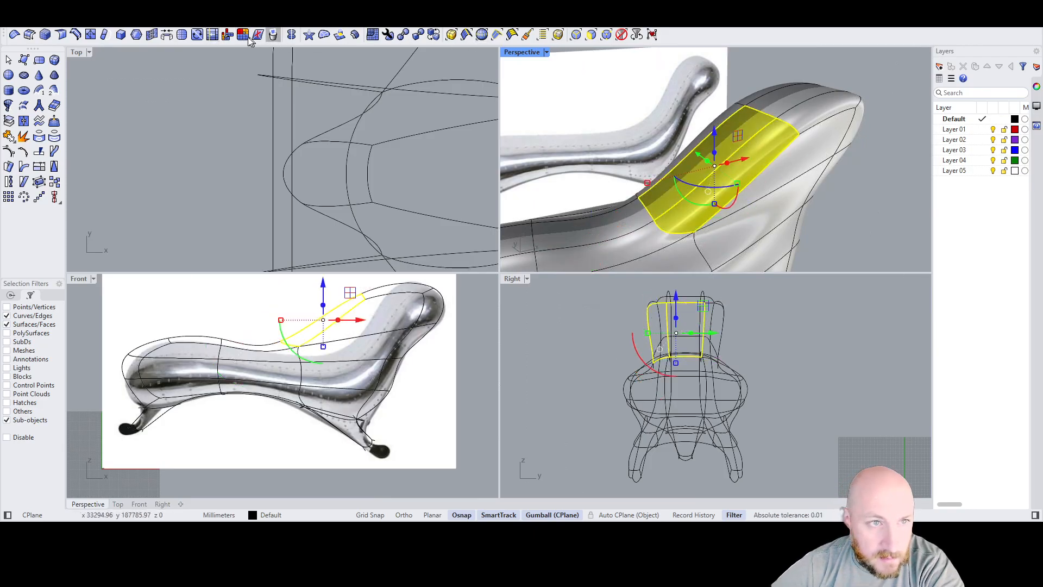
pyautogui.click(182, 35)
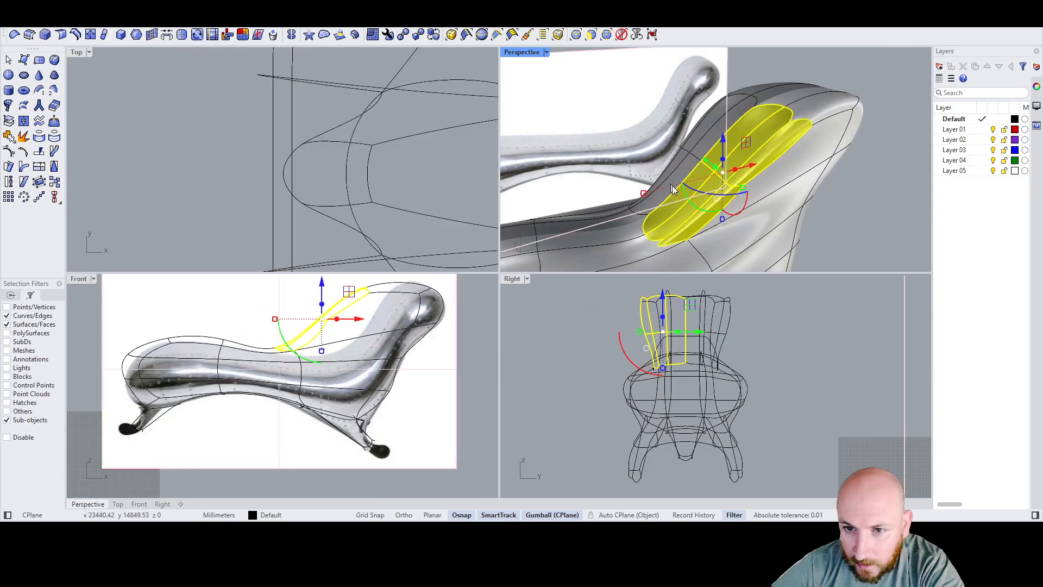
pyautogui.click(869, 218)
pyautogui.moveTo(771, 177); pyautogui.dragTo(805, 168, button='right')
pyautogui.click(803, 166)
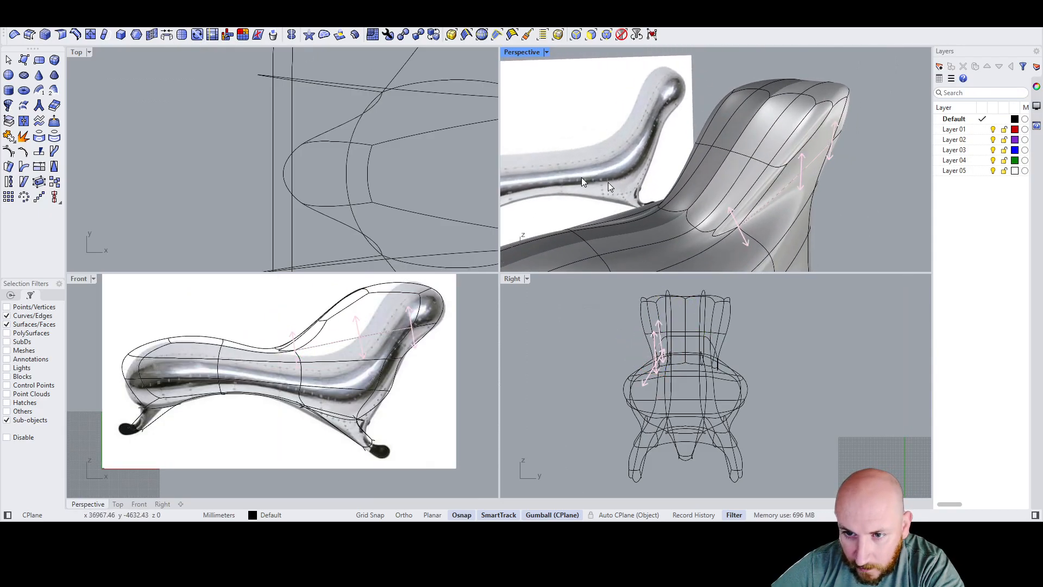
# Step: Undo the subdivision of the backrest faces and the forward move of the seat-to-backrest edges
pyautogui.press('Delete')
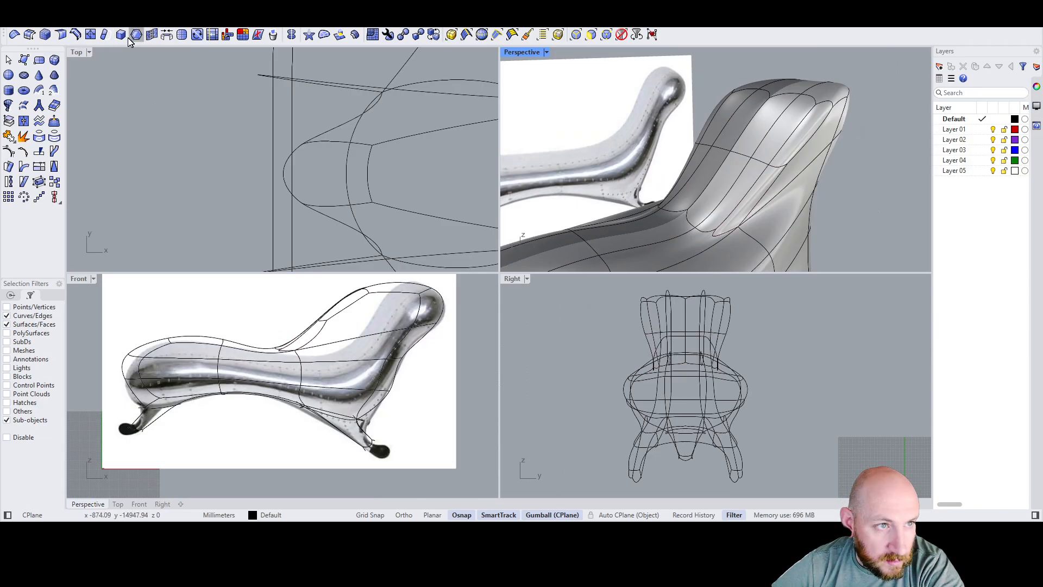
pyautogui.click(739, 207)
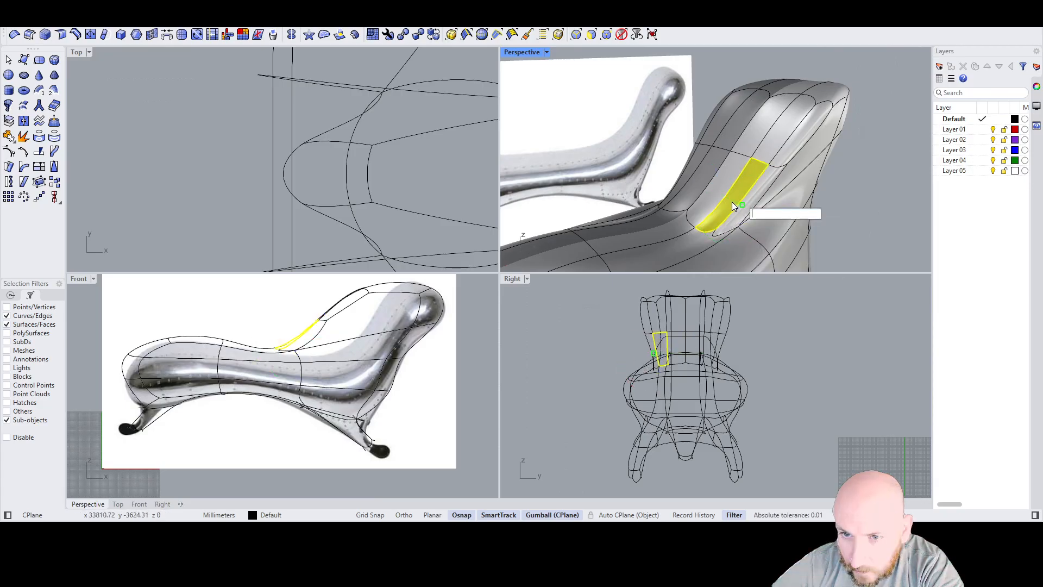
pyautogui.click(717, 194)
pyautogui.click(716, 194)
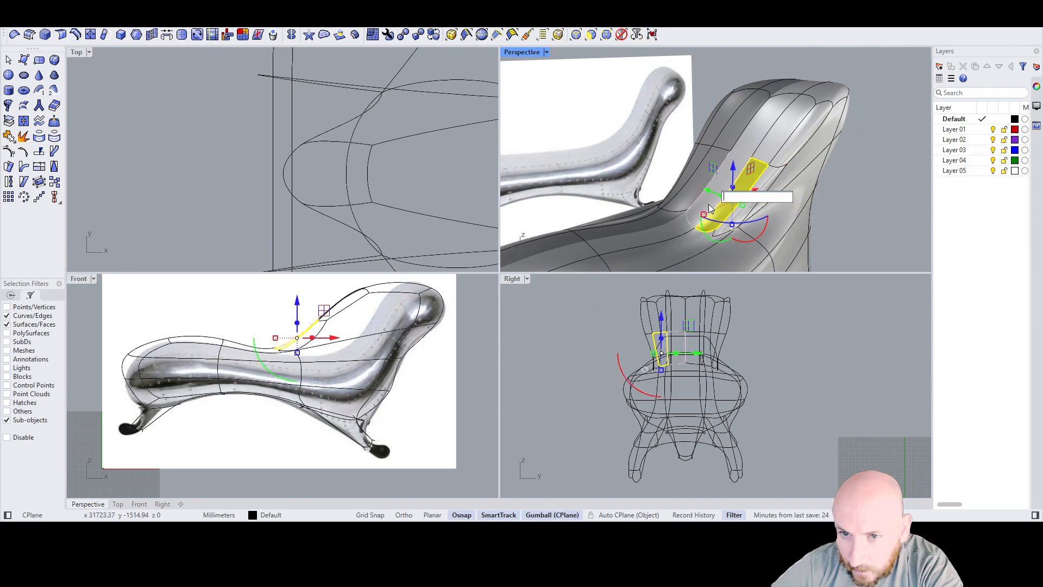
pyautogui.click(716, 199)
pyautogui.press('Escape')
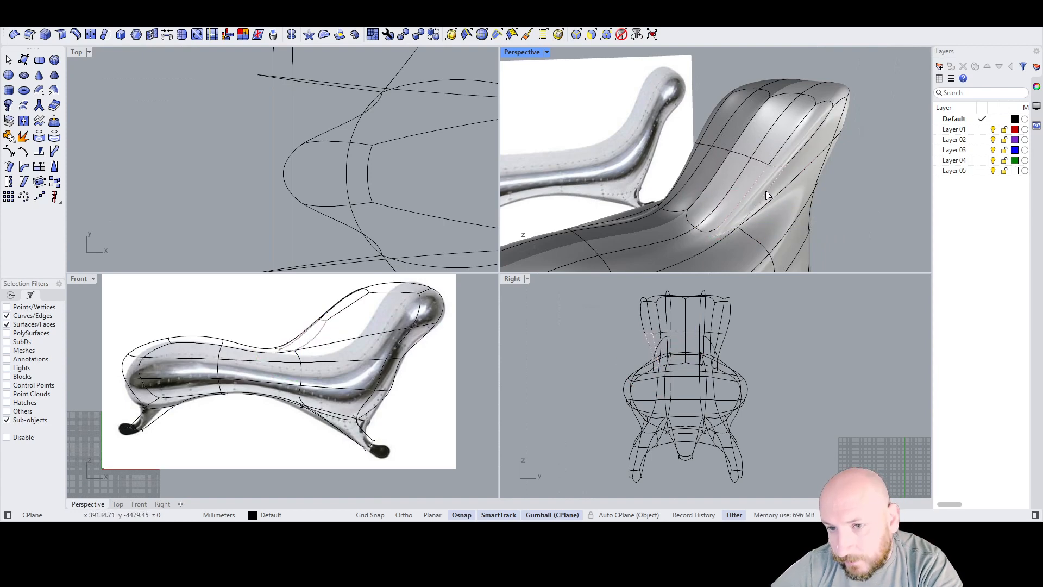
pyautogui.click(820, 208)
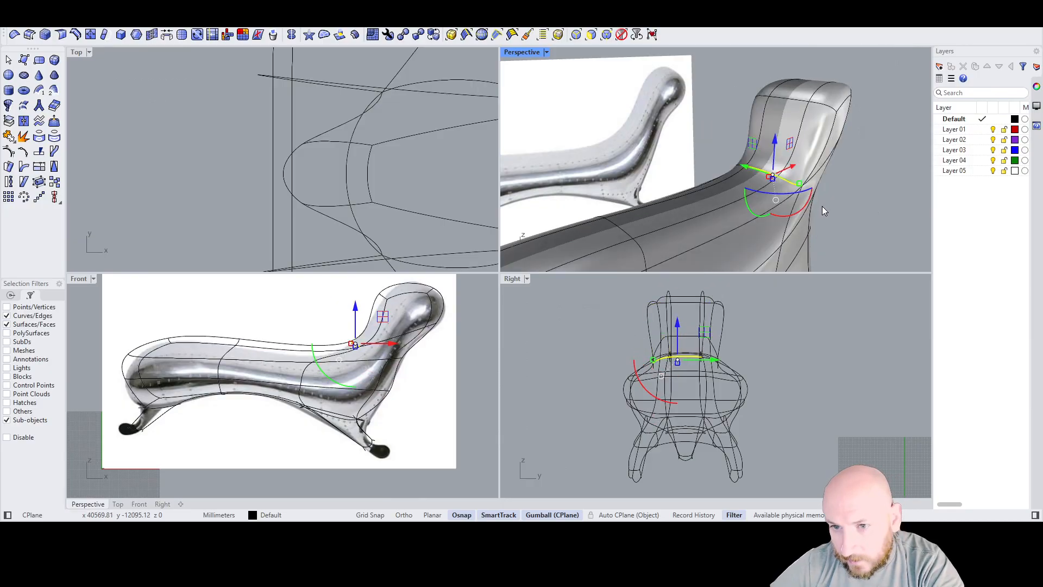
pyautogui.click(870, 216)
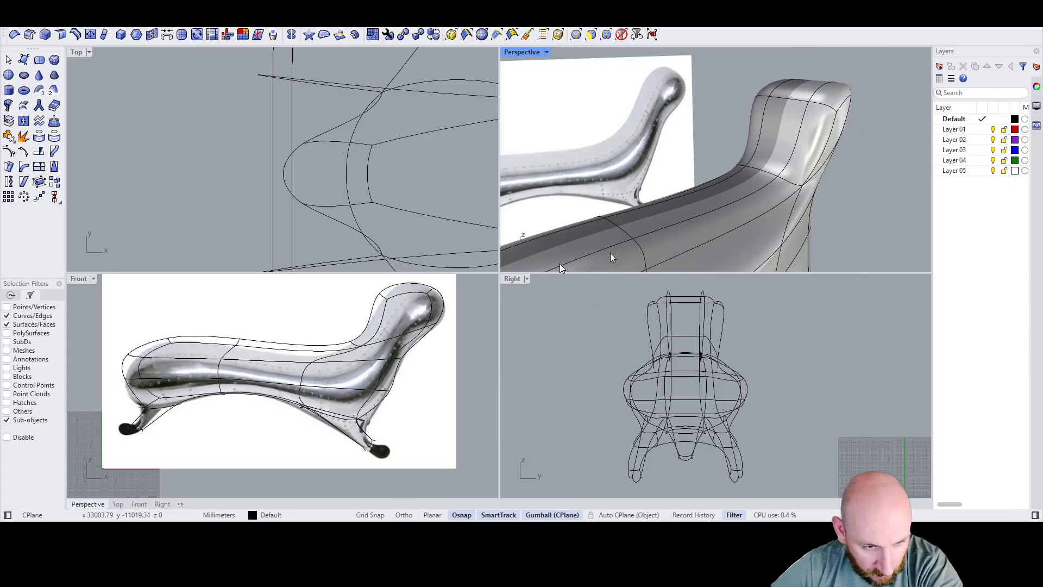
# Step: Move the crosswise edges where the seat meets the backrest down and forward to deepen the transition curve
pyautogui.click(783, 178)
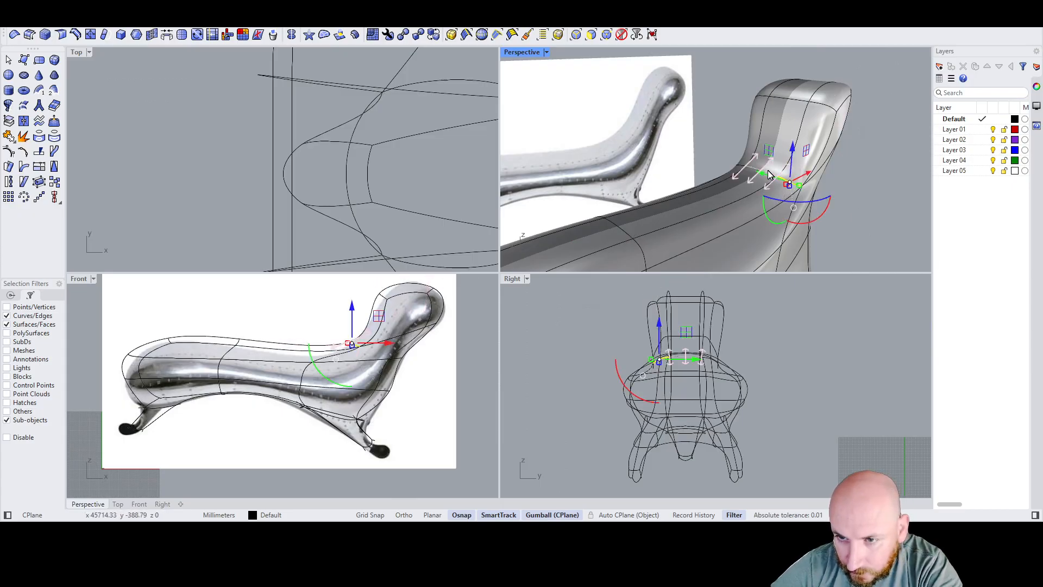
pyautogui.scroll(4, 764, 173)
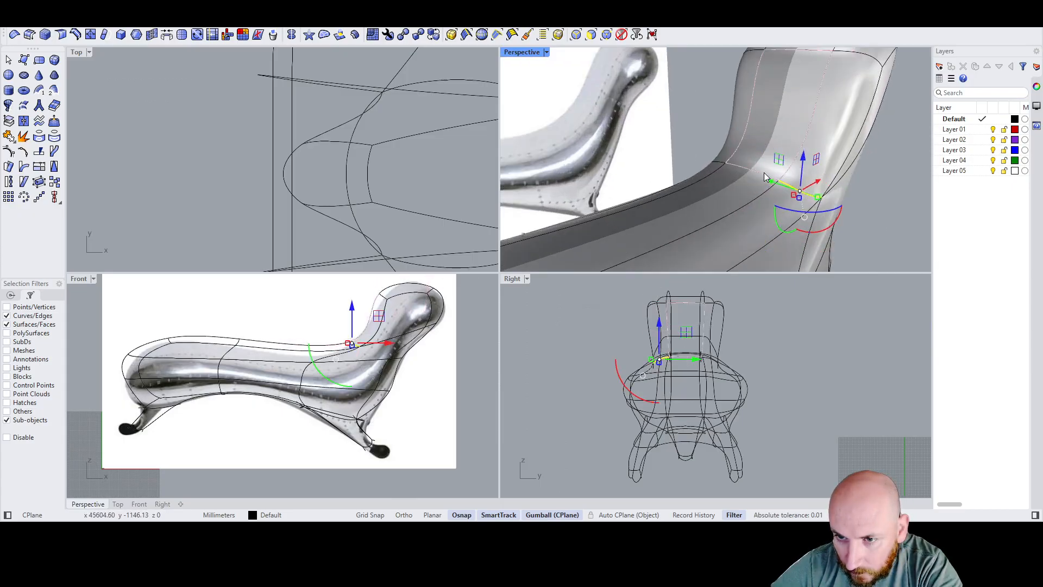
pyautogui.click(761, 174)
pyautogui.moveTo(774, 171); pyautogui.dragTo(723, 231)
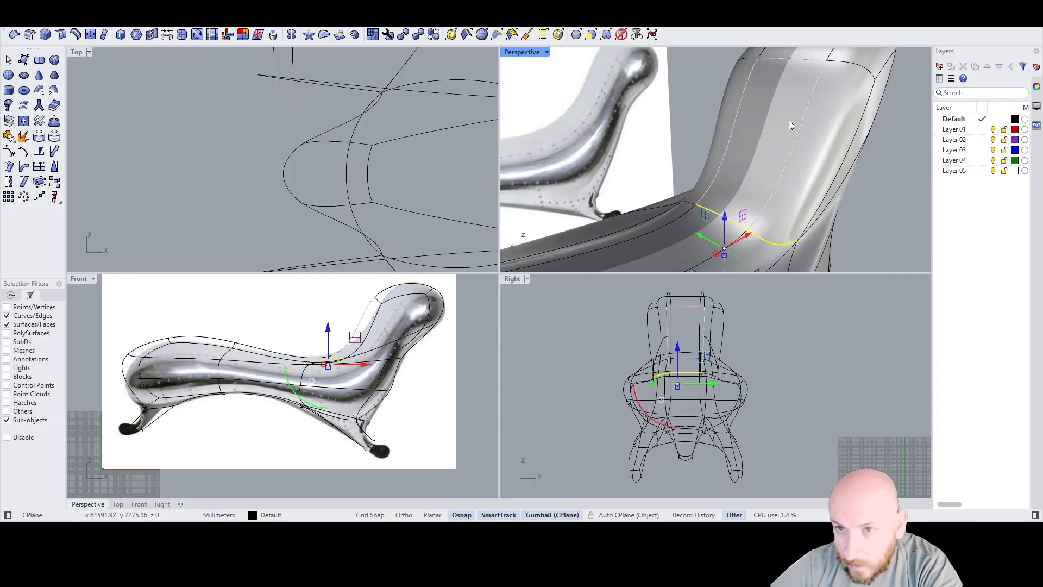
# Step: Move the upper crosswise edges on the front of the backrest backward to follow the reference profile
pyautogui.click(843, 64)
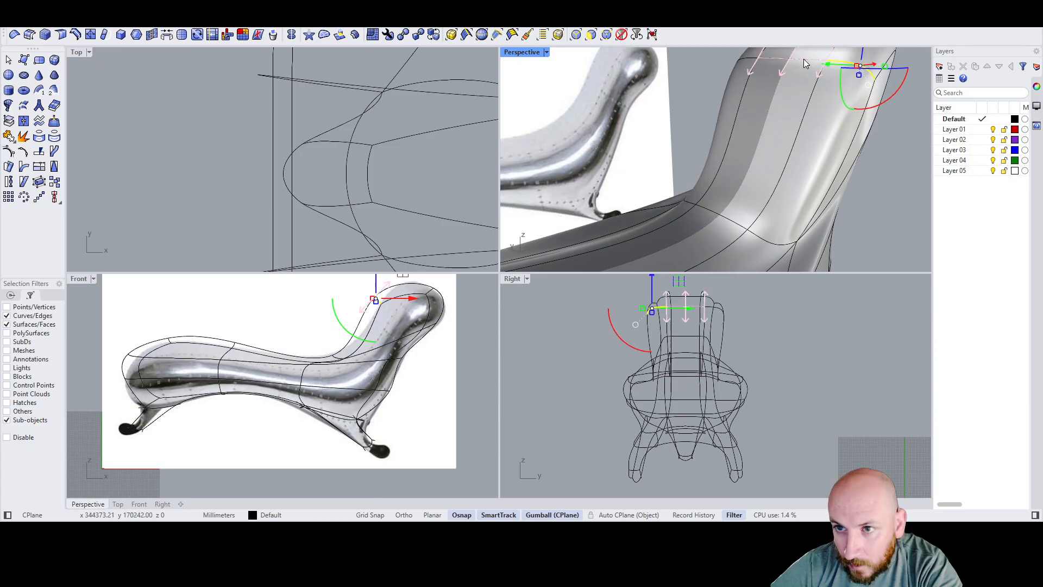
pyautogui.moveTo(824, 69); pyautogui.dragTo(844, 70)
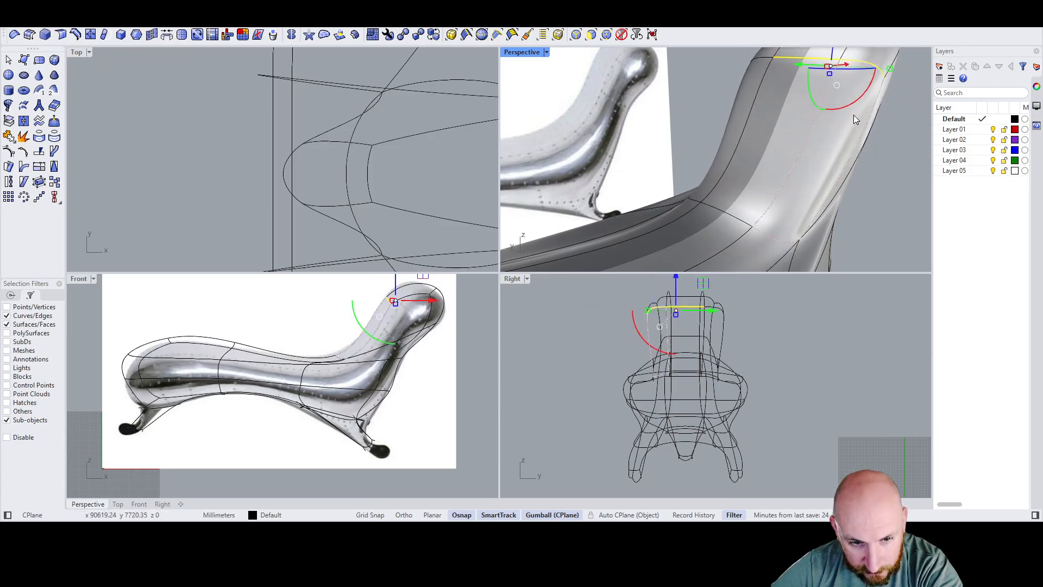
pyautogui.scroll(-5, 794, 119)
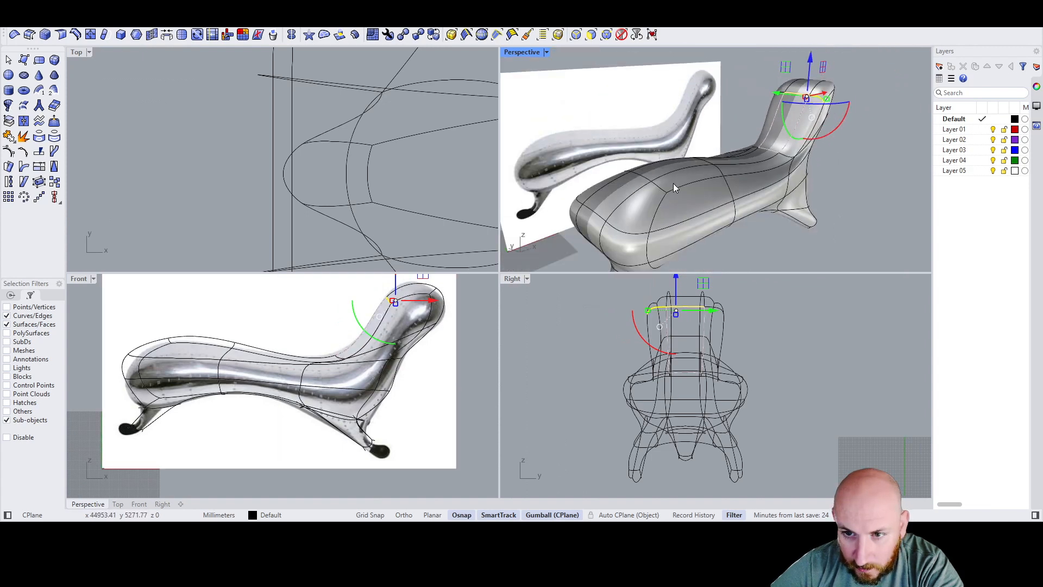
pyautogui.scroll(5, 706, 173)
pyautogui.scroll(-6, 726, 164)
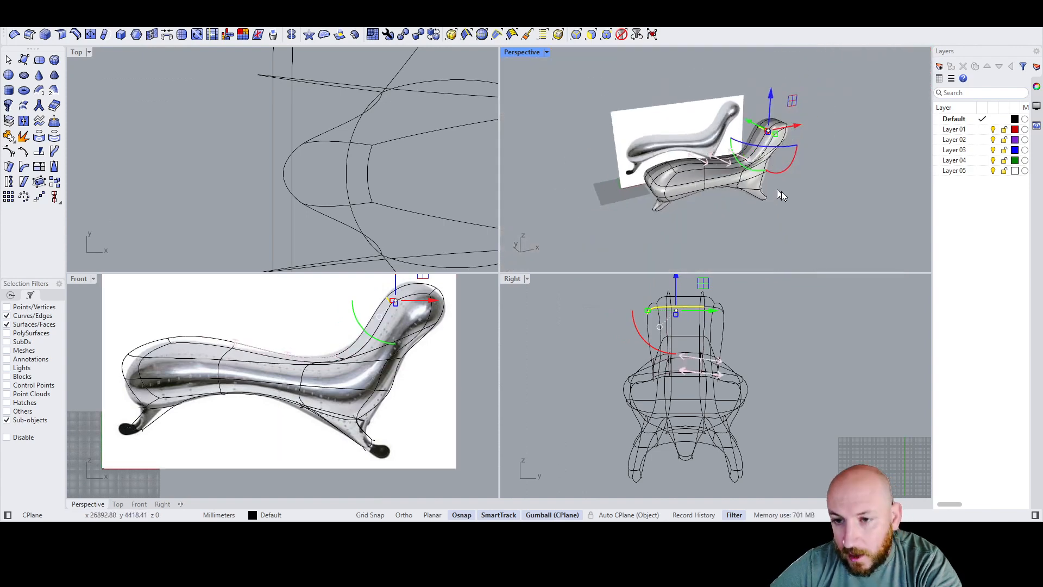
pyautogui.press('Escape')
# Step: Smooth the entire chaise model in X, Y and Z with a factor of 0.2 and 4 smooth steps
pyautogui.moveTo(777, 164); pyautogui.dragTo(723, 111, button='right')
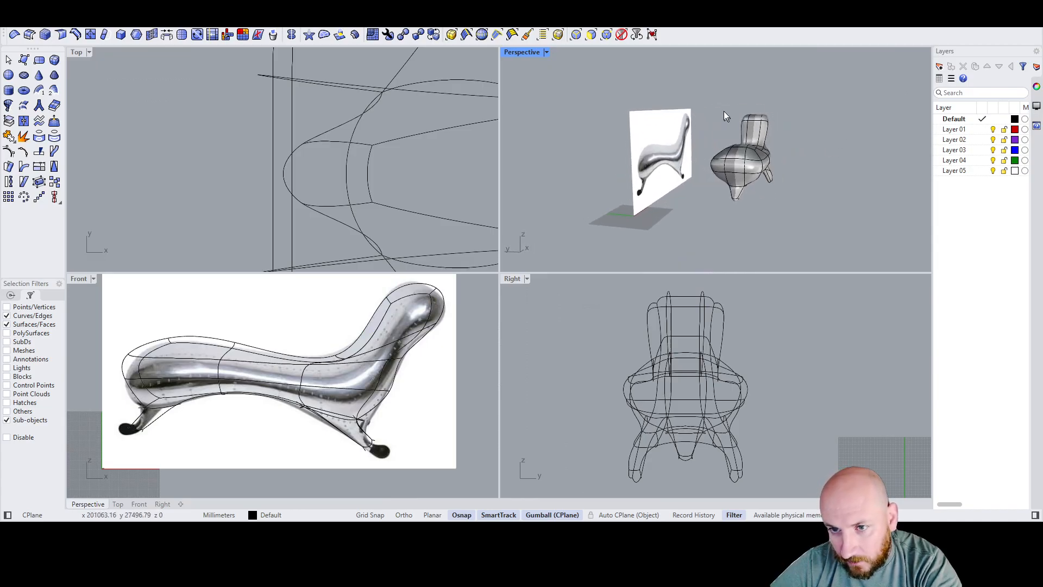
pyautogui.moveTo(703, 93); pyautogui.dragTo(816, 255)
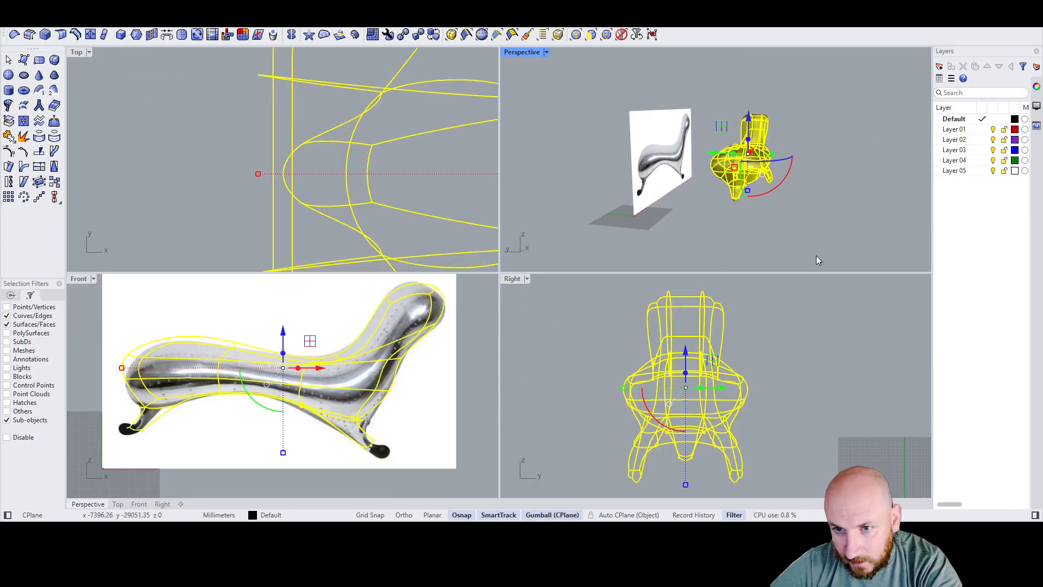
pyautogui.write('smooth')
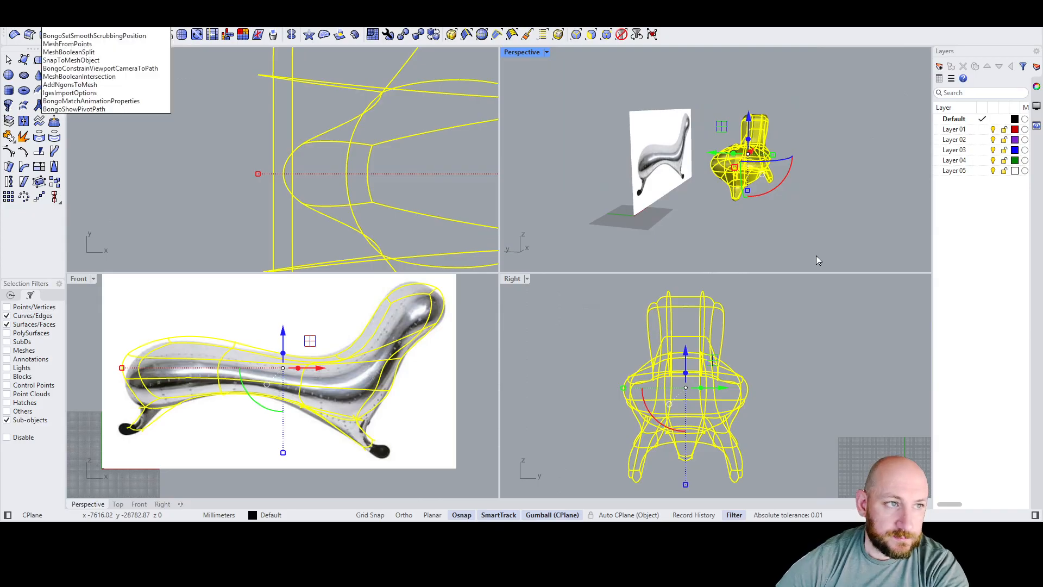
pyautogui.press('Return')
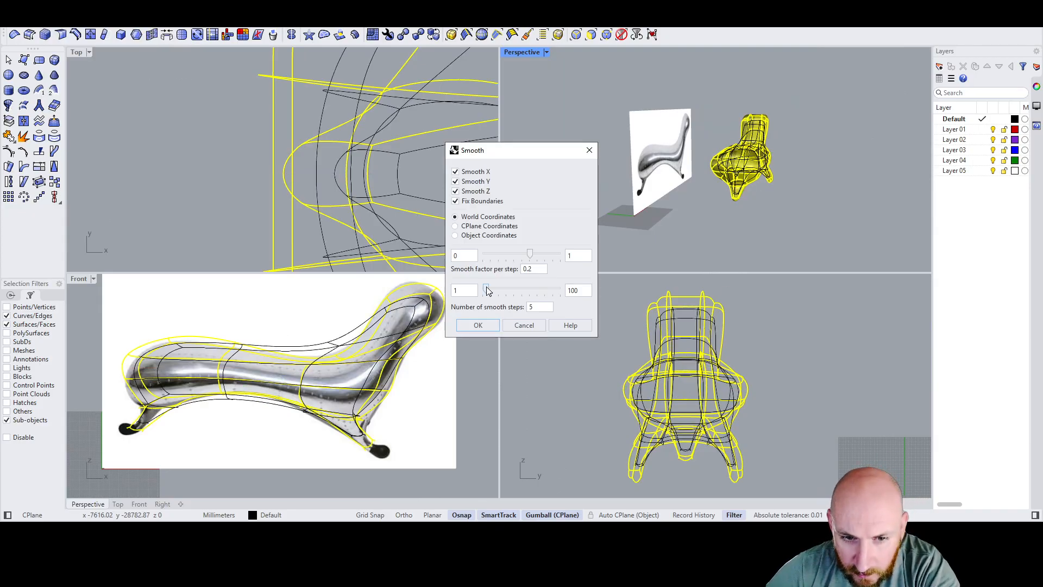
pyautogui.moveTo(487, 291)
pyautogui.mouseDown()
pyautogui.moveTo(515, 296)
pyautogui.moveTo(487, 304)
pyautogui.mouseUp()
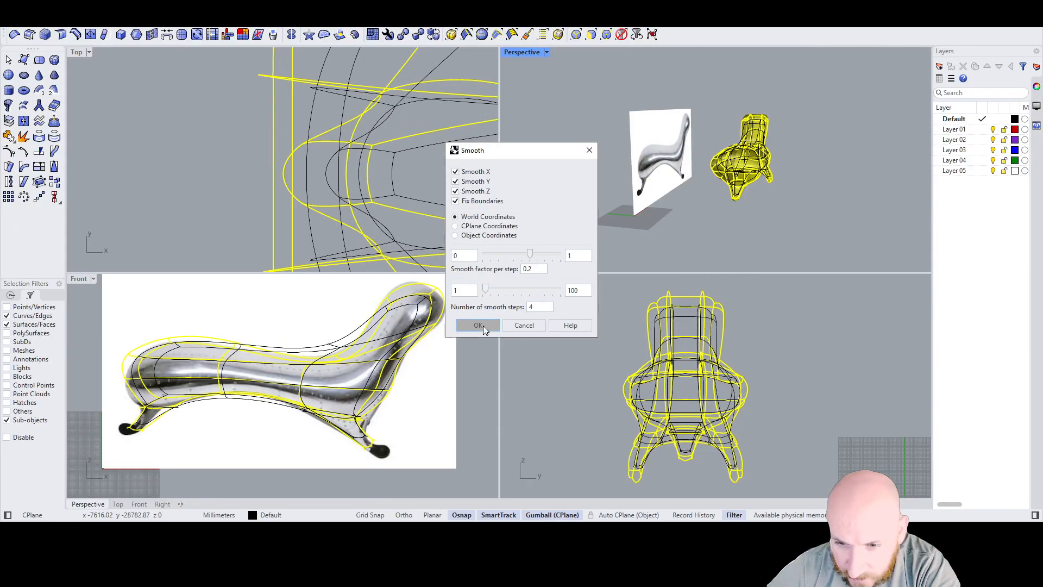
pyautogui.click(483, 325)
pyautogui.press('Escape')
# Step: Raise the top faces of the backrest to bring them up to the reference image's outline
pyautogui.moveTo(823, 217); pyautogui.dragTo(662, 149, button='right')
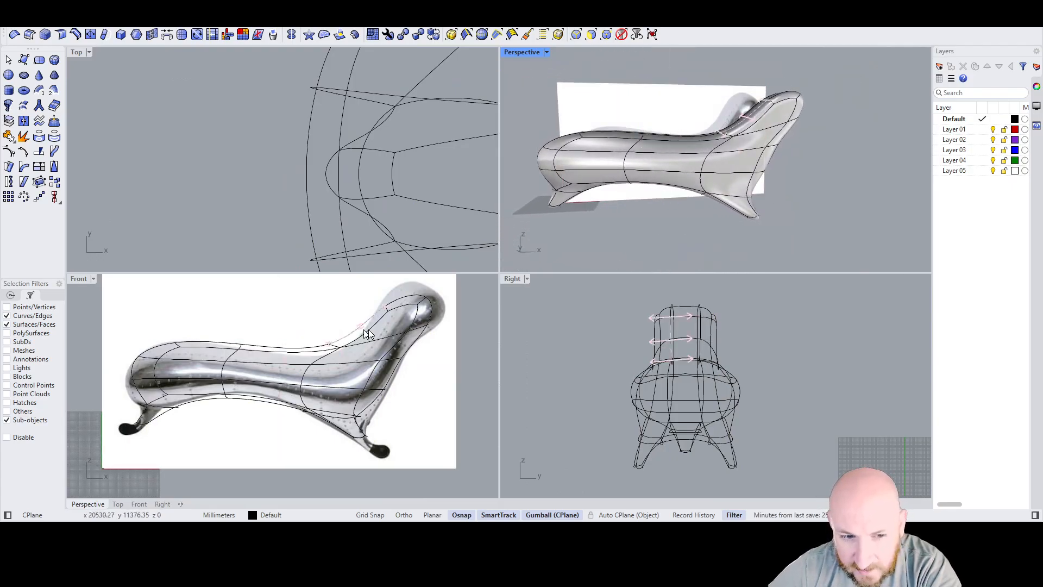
pyautogui.scroll(6, 798, 87)
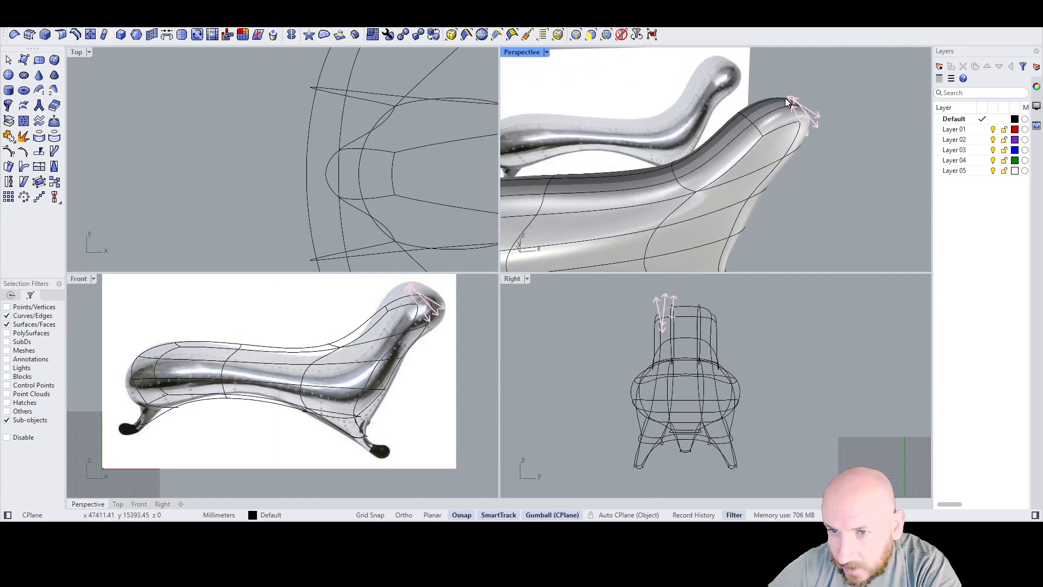
pyautogui.click(780, 115)
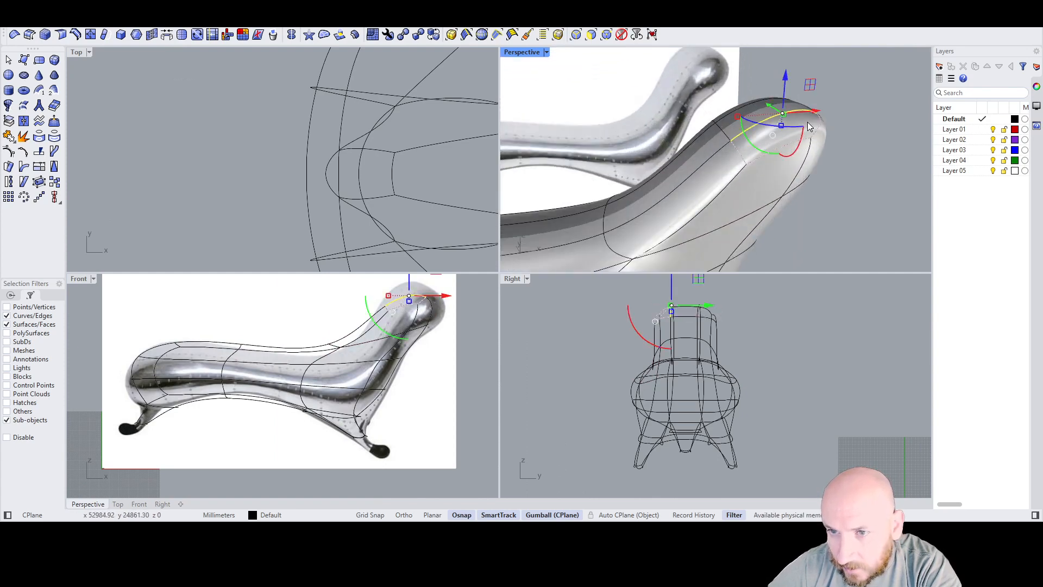
pyautogui.click(808, 121)
pyautogui.moveTo(792, 98); pyautogui.dragTo(775, 67)
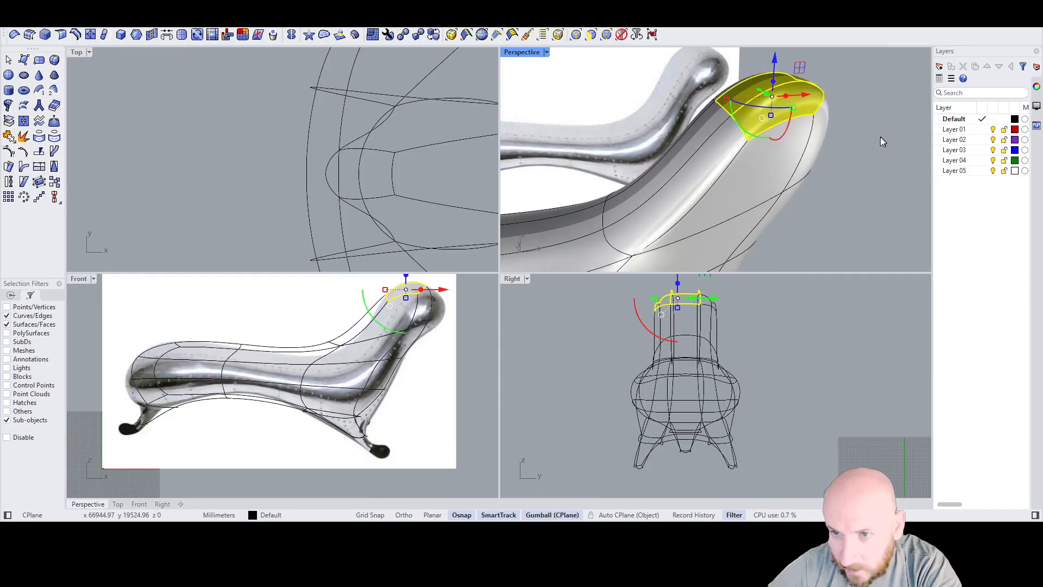
# Step: Move the rear faces at the top of the backrest backward to follow the reference image's outline
pyautogui.moveTo(880, 140); pyautogui.dragTo(765, 130, button='right')
pyautogui.click(741, 149)
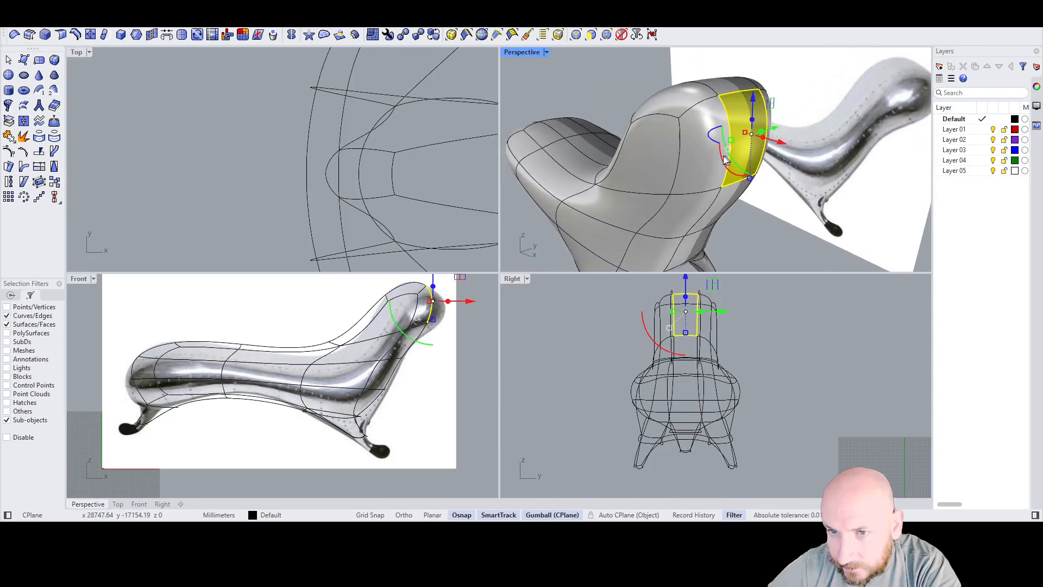
pyautogui.moveTo(744, 156); pyautogui.dragTo(772, 160)
pyautogui.moveTo(819, 145); pyautogui.dragTo(808, 181, button='right')
pyautogui.scroll(-4, 761, 172)
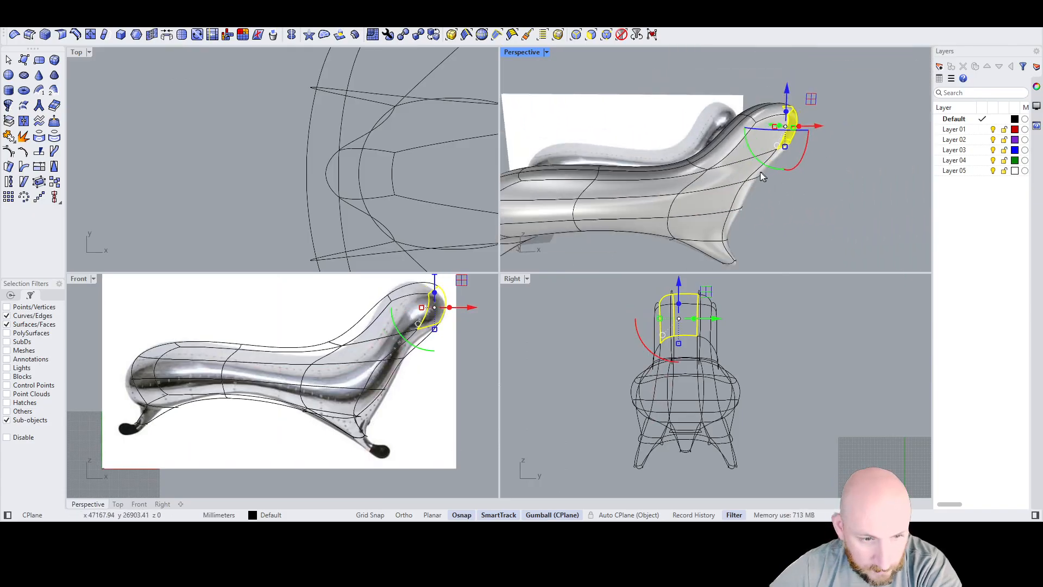
# Step: Lower the top crosswise edges at the seat-backrest bend and shift them toward the backrest to match the reference curve
pyautogui.scroll(4, 675, 145)
pyautogui.scroll(4, 739, 183)
pyautogui.click(739, 183)
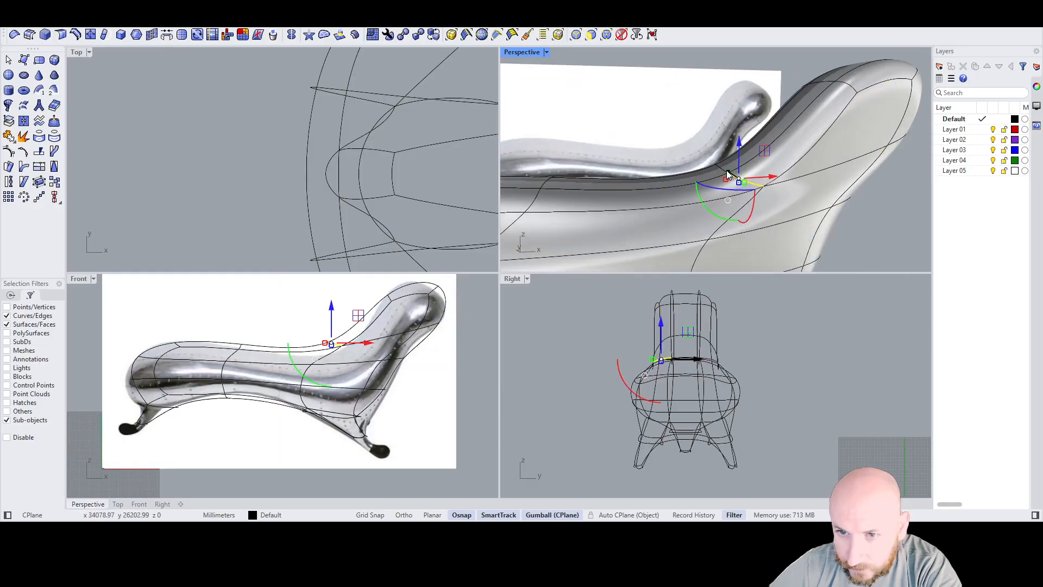
pyautogui.moveTo(735, 179); pyautogui.dragTo(723, 169, button='right')
pyautogui.keyDown('shift'); pyautogui.click(719, 172); pyautogui.keyUp('shift')
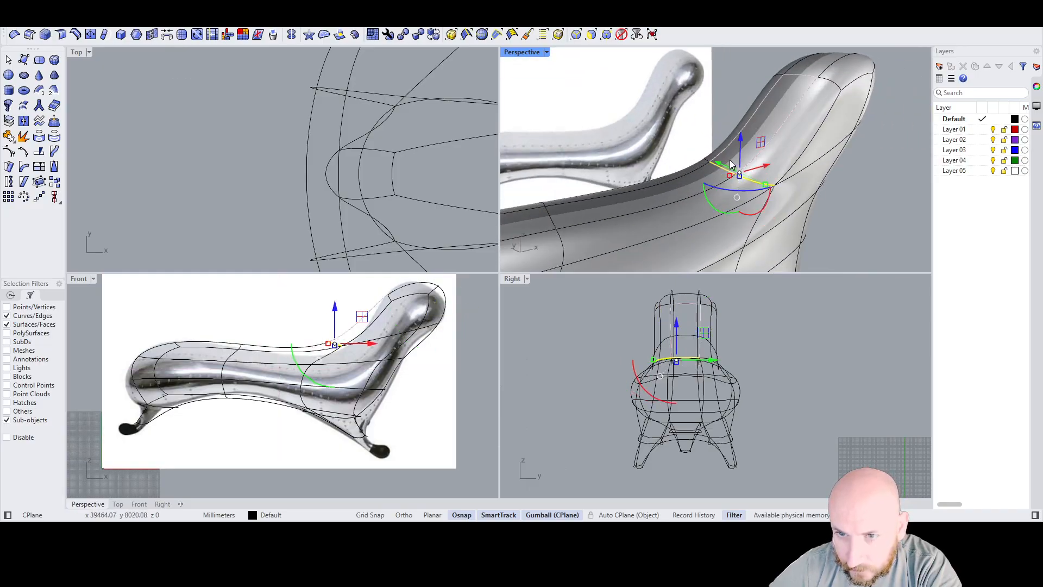
pyautogui.moveTo(738, 154); pyautogui.dragTo(770, 193)
# Step: Raise the underside face in the middle of the seat to match the arched belly line in the reference image
pyautogui.moveTo(716, 238); pyautogui.dragTo(696, 162, button='right')
pyautogui.scroll(-8, 725, 173)
pyautogui.scroll(3, 703, 144)
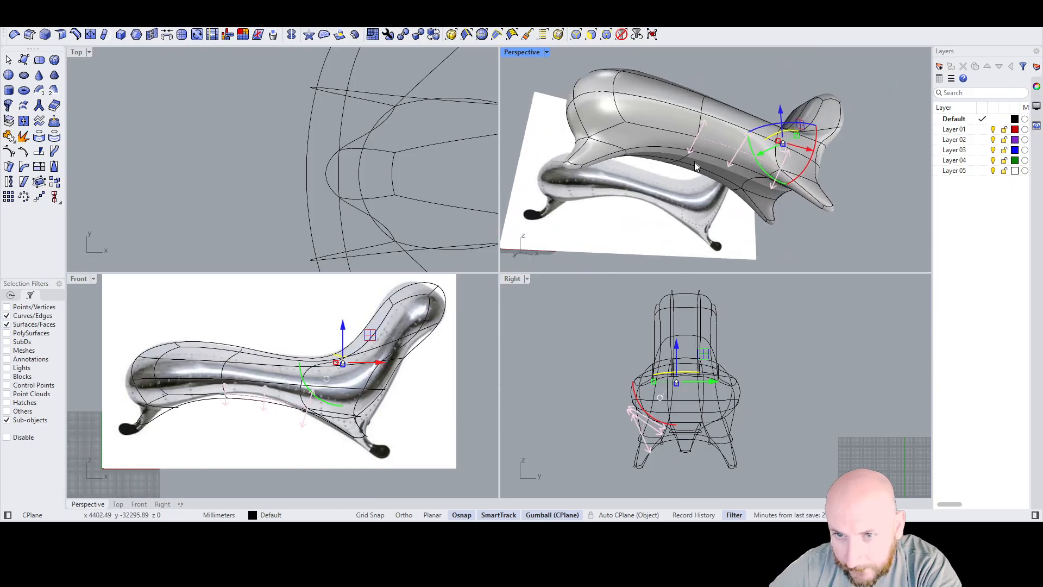
pyautogui.scroll(4, 701, 159)
pyautogui.click(700, 157)
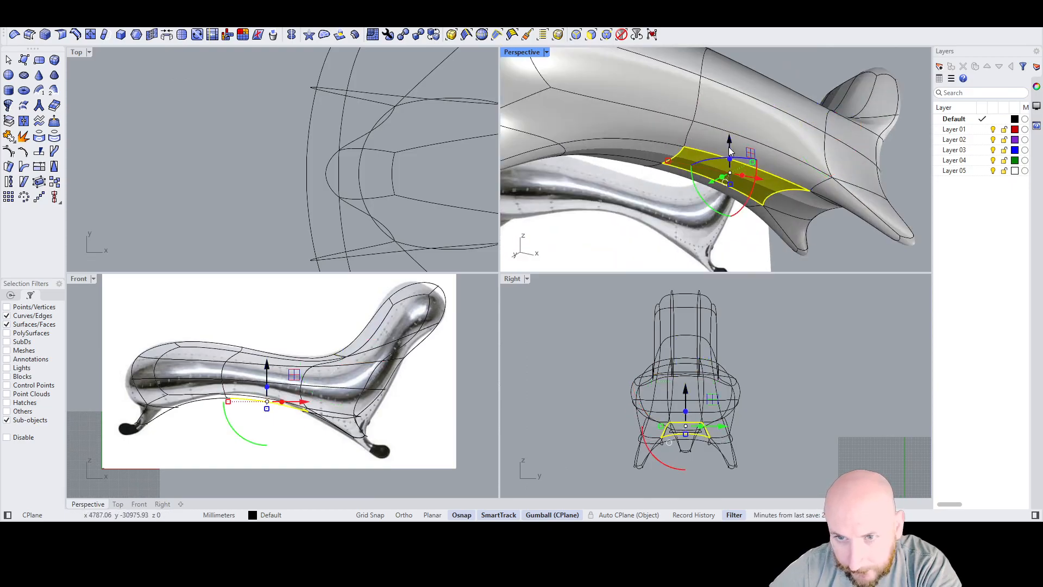
pyautogui.moveTo(729, 147); pyautogui.dragTo(731, 141)
pyautogui.scroll(-5, 755, 157)
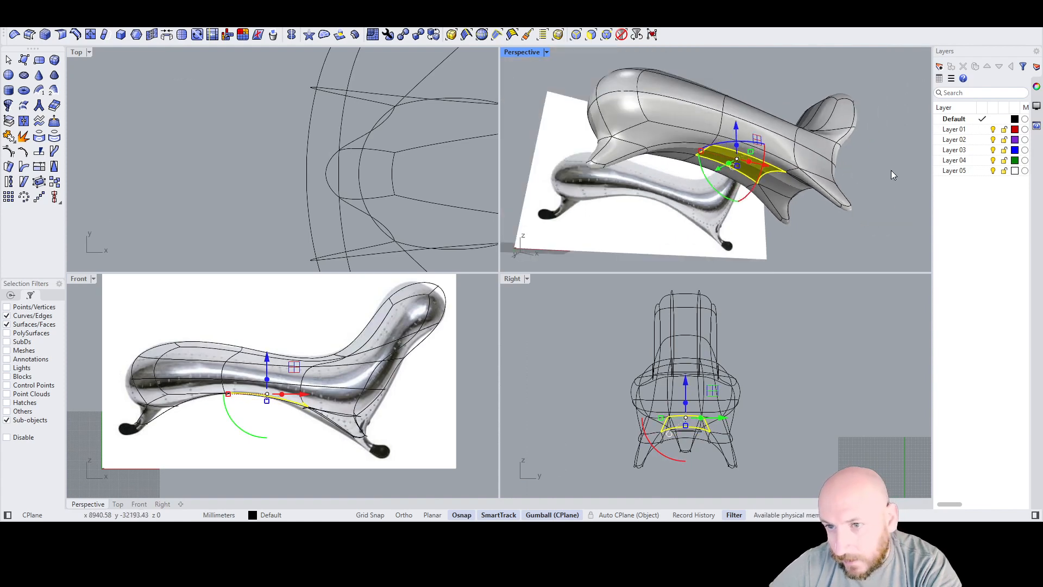
pyautogui.click(890, 170)
# Step: Examine the shaped chaise model from several angles against the reference image
pyautogui.moveTo(848, 182); pyautogui.dragTo(907, 237, button='right')
pyautogui.scroll(-5, 829, 181)
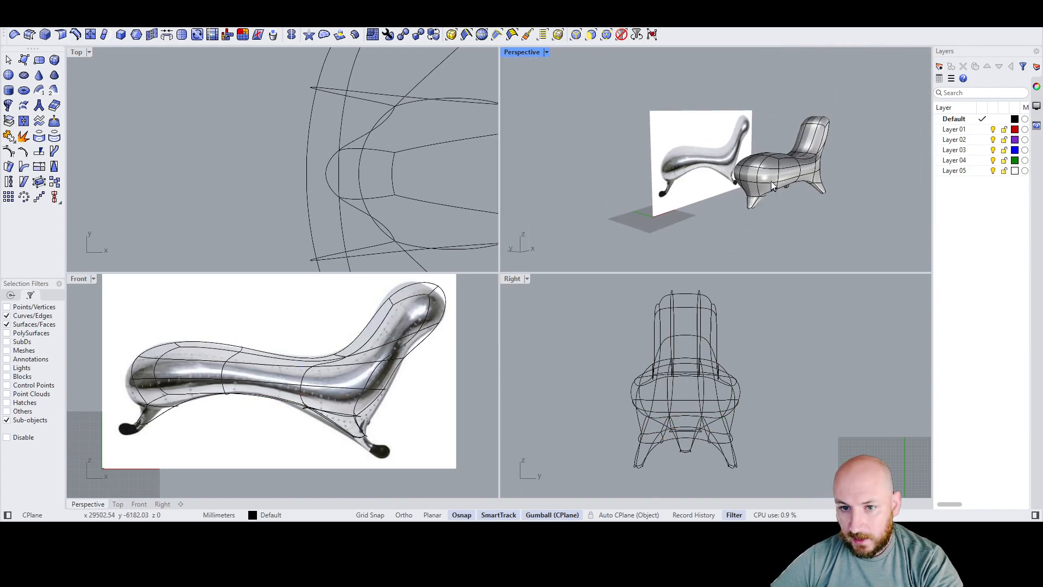
pyautogui.scroll(6, 770, 176)
pyautogui.scroll(-5, 770, 170)
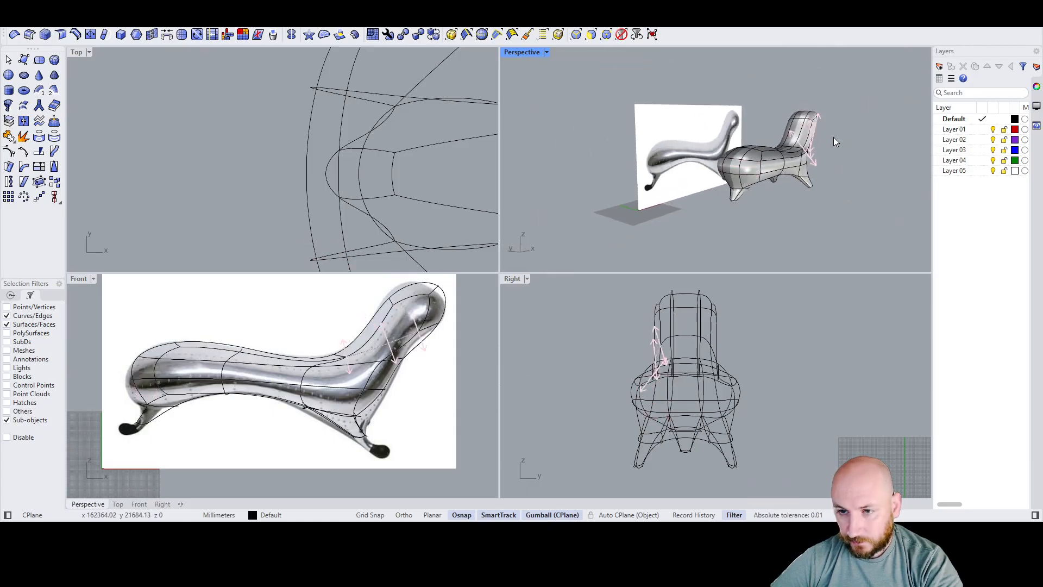
pyautogui.scroll(5, 760, 144)
pyautogui.moveTo(757, 145)
pyautogui.mouseDown(button='right')
pyautogui.moveTo(689, 150)
pyautogui.moveTo(761, 148)
pyautogui.mouseUp(button='right')
pyautogui.scroll(-6, 762, 148)
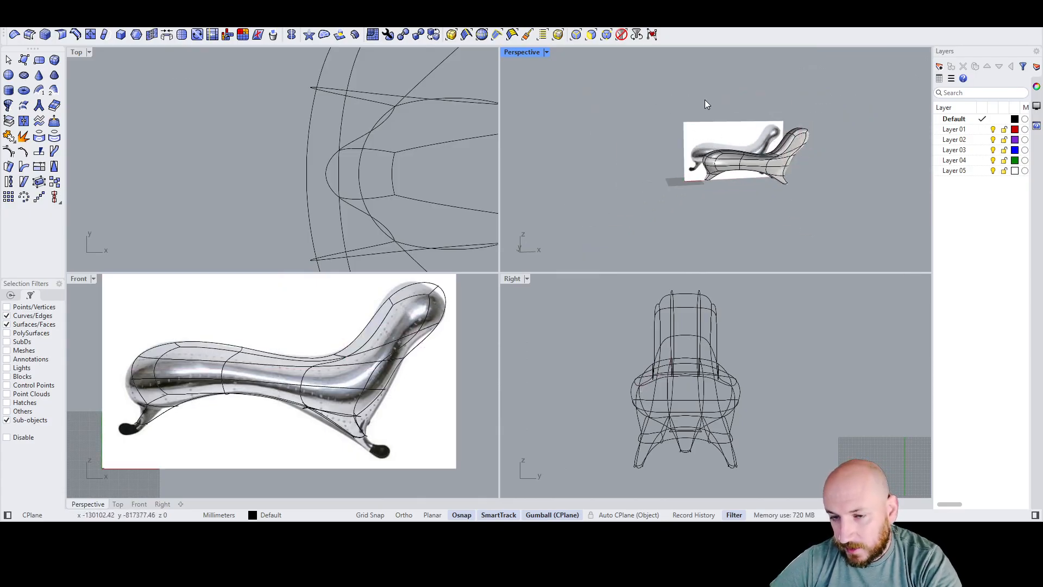
# Step: Delete the chaise model and its reference picture to empty the scene
pyautogui.moveTo(676, 112); pyautogui.dragTo(864, 194)
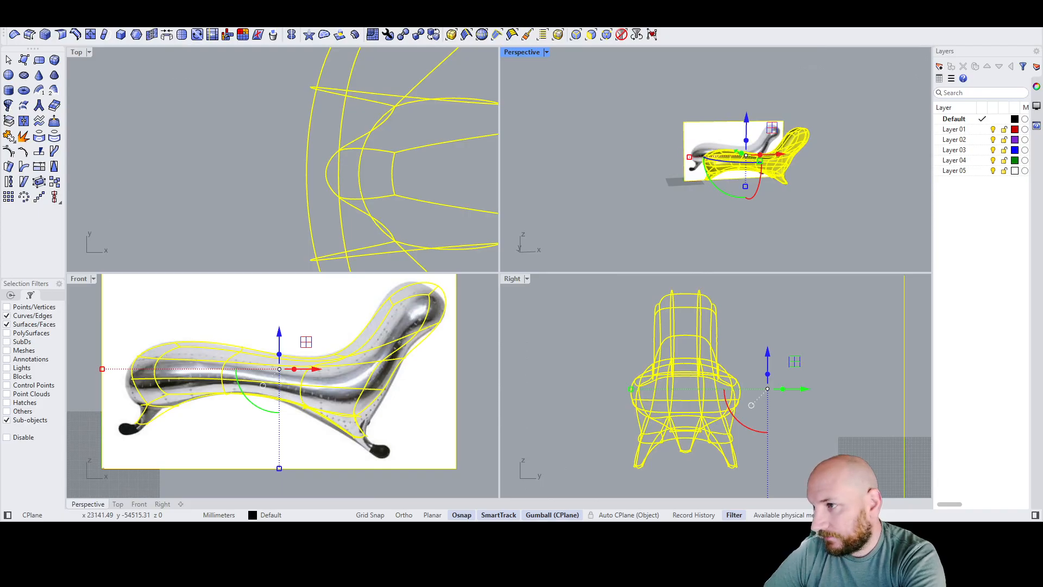
pyautogui.press('Delete')
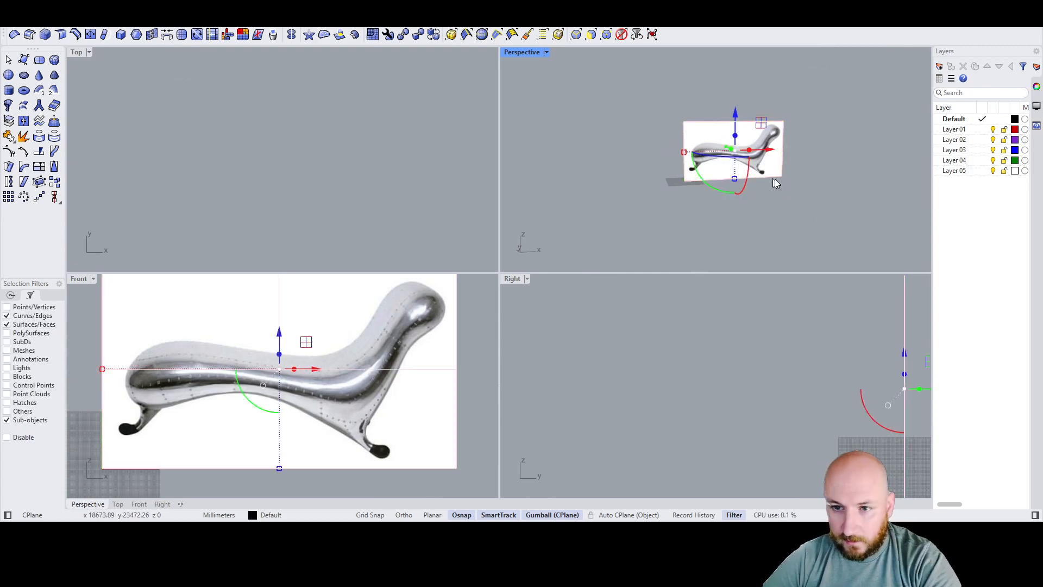
pyautogui.press('Delete')
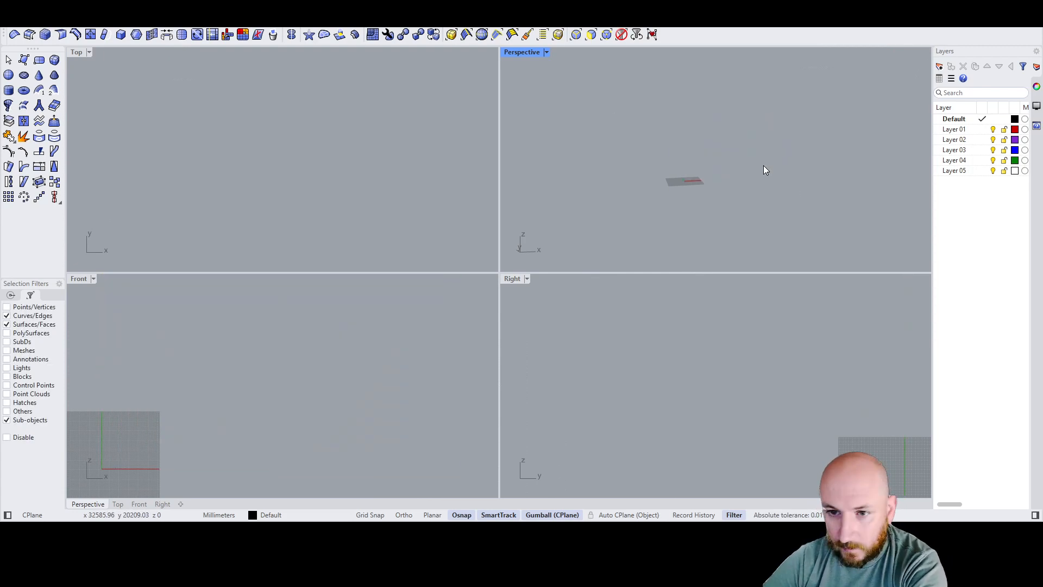
# Step: Place the cat silhouette picture upright in the Front view, with its lower corner near the origin
pyautogui.scroll(-2, 296, 383)
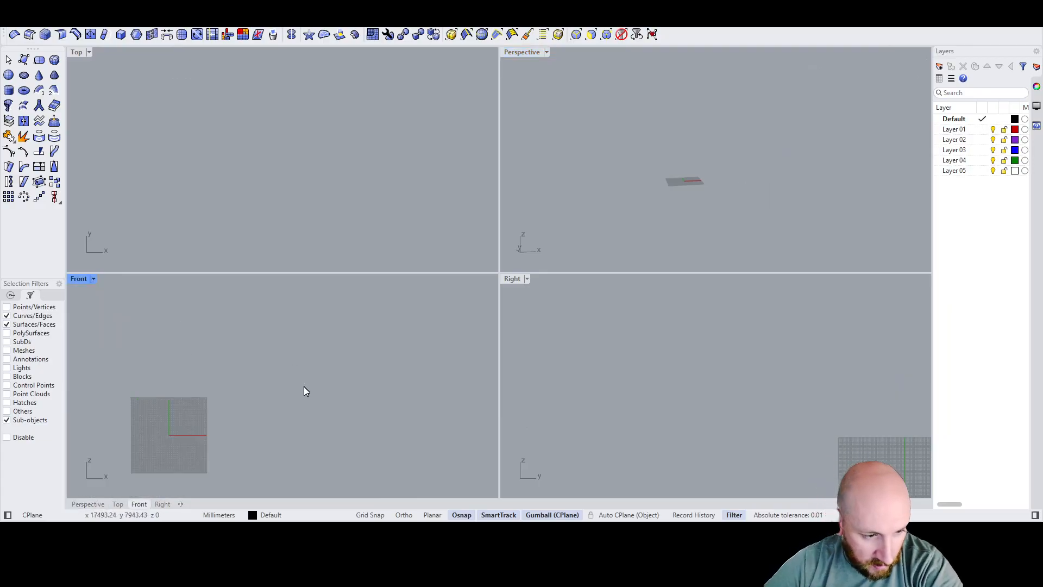
pyautogui.scroll(5, 251, 412)
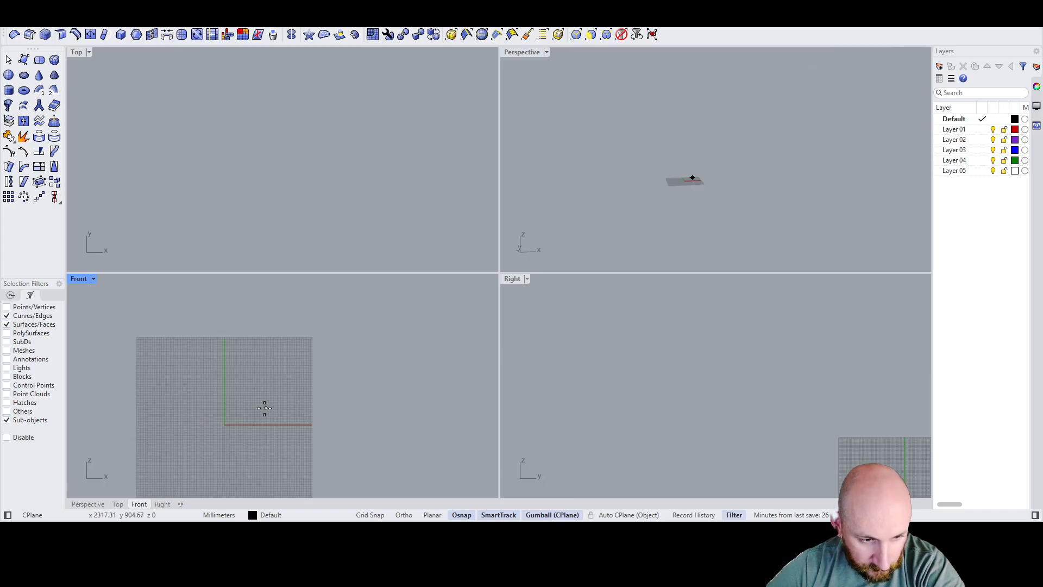
pyautogui.click(237, 419)
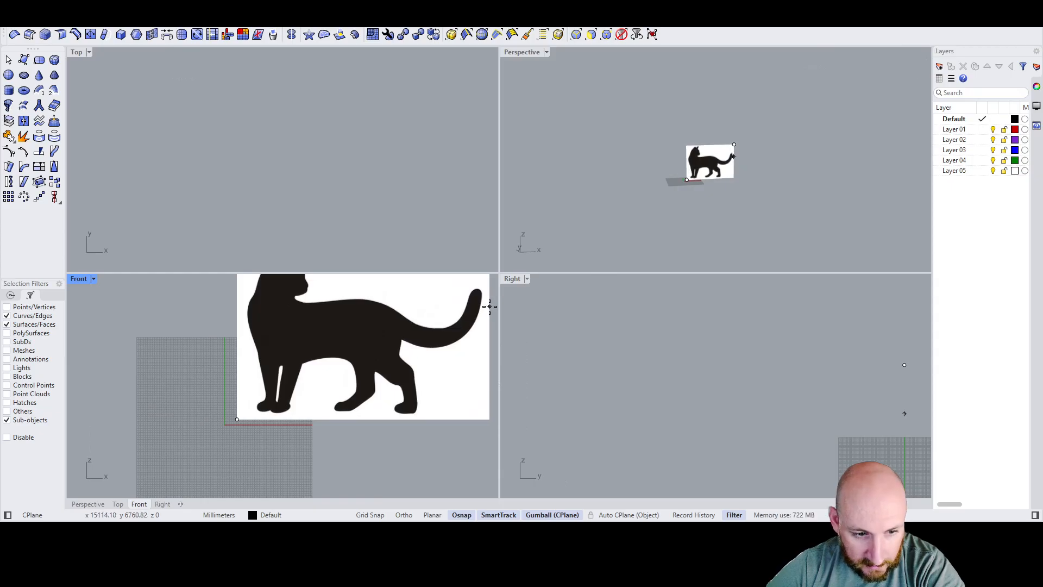
# Step: Draw a SubD box with three faces along each direction on the ground in front of the cat picture
pyautogui.scroll(5, 706, 160)
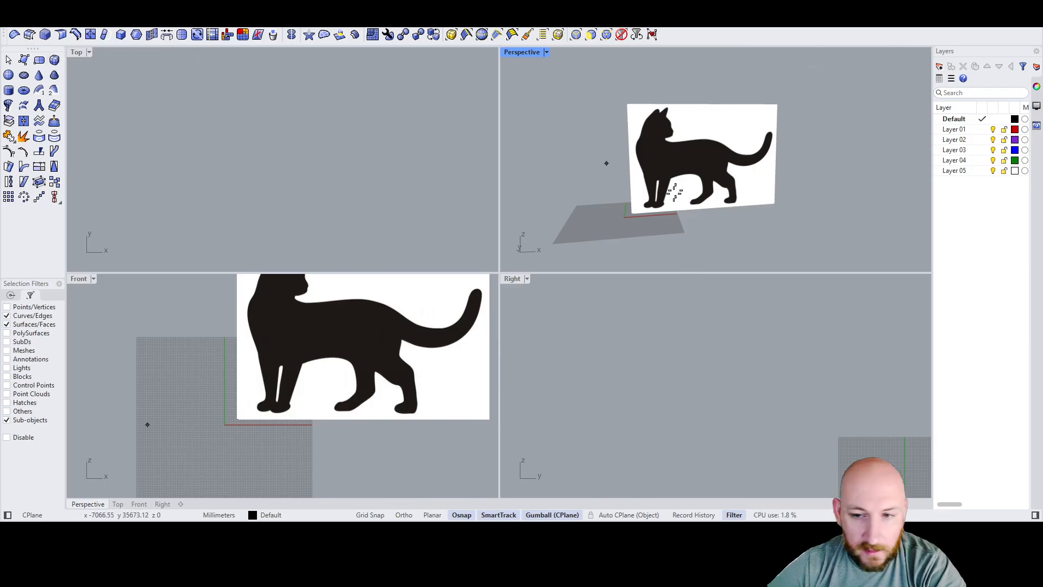
pyautogui.scroll(-2, 740, 139)
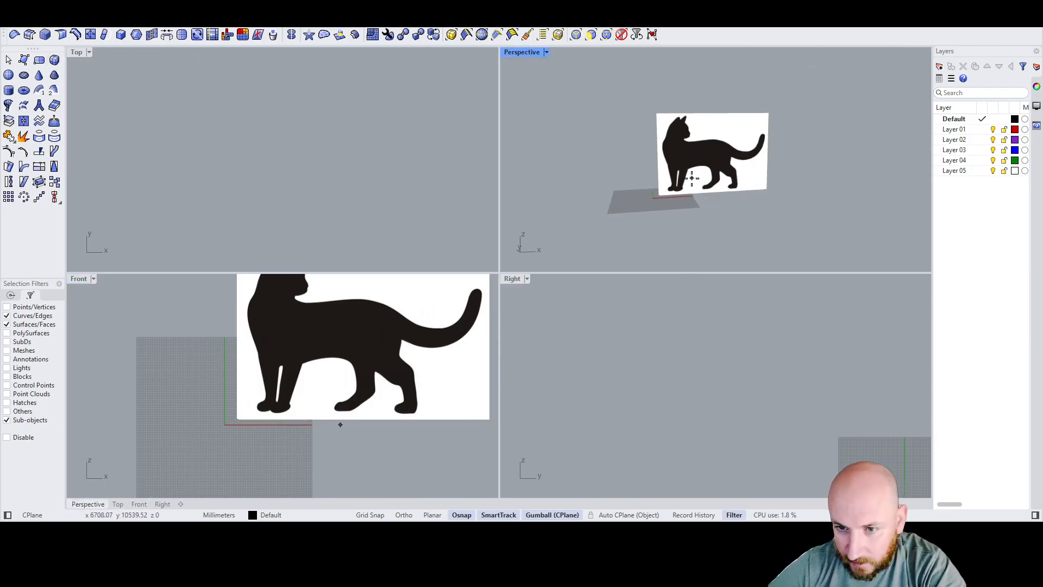
pyautogui.scroll(2, 688, 174)
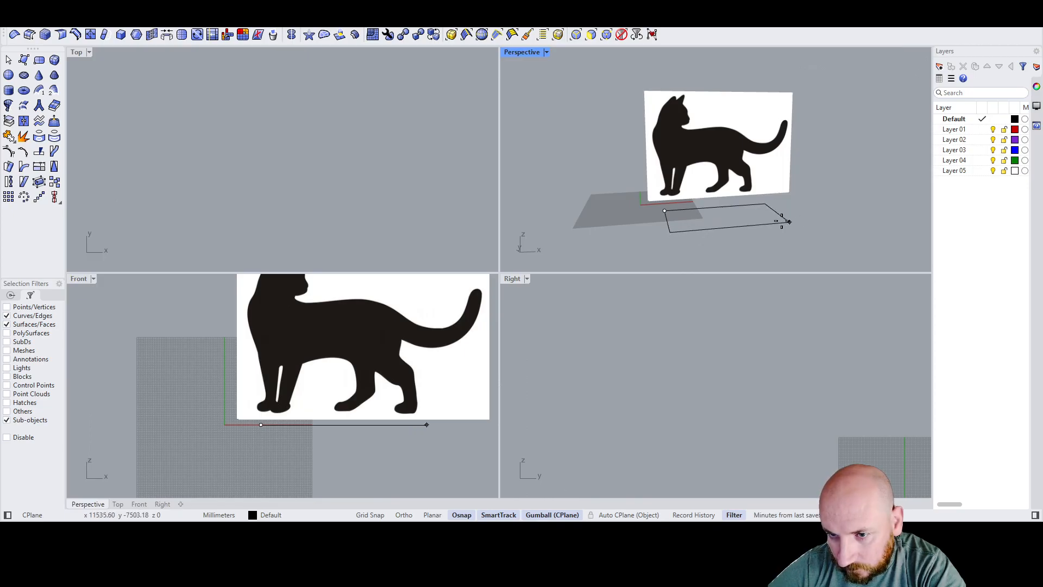
pyautogui.click(779, 220)
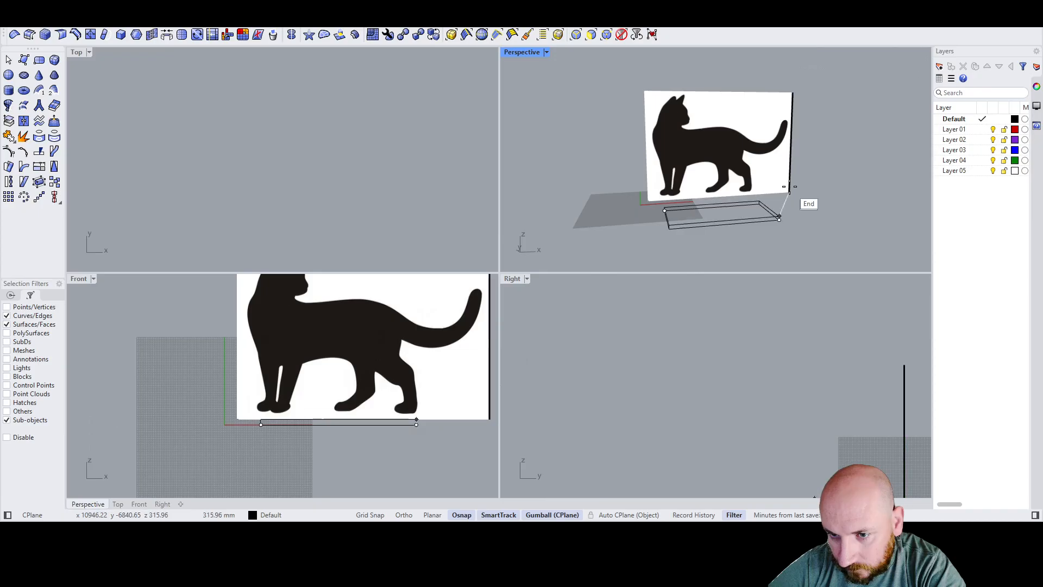
pyautogui.click(820, 176)
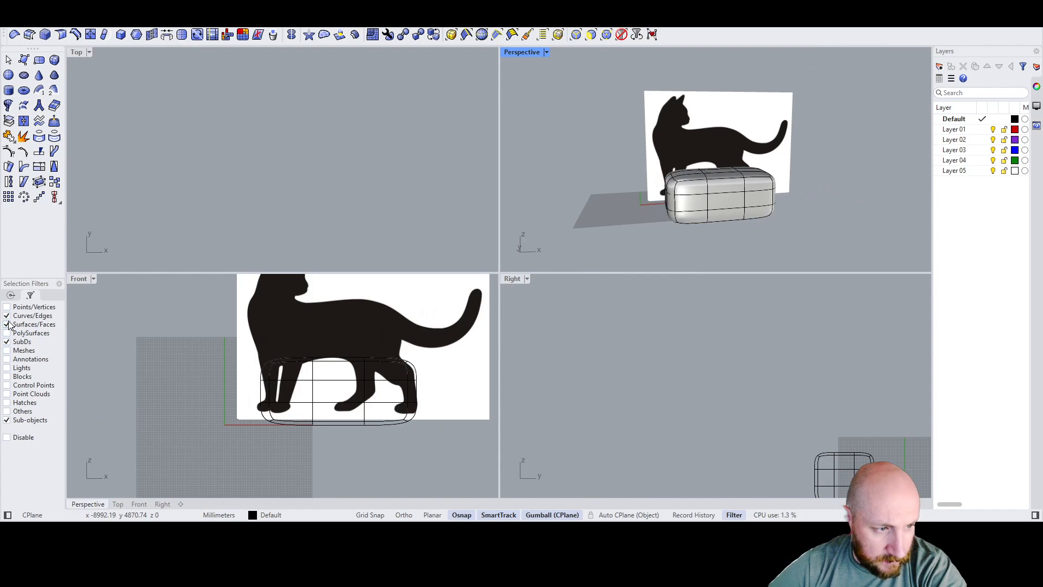
# Step: Move the SubD box up and toward the cat's head so it overlaps the torso in the picture
pyautogui.click(742, 208)
pyautogui.moveTo(721, 171); pyautogui.dragTo(735, 149)
pyautogui.click(791, 197)
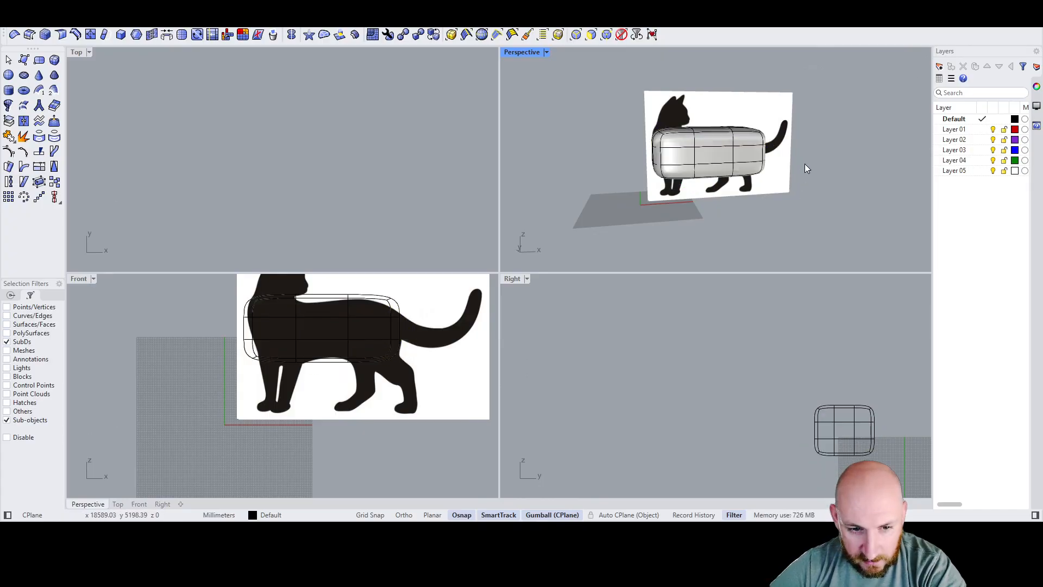
# Step: Apply reflective symmetry to the SubD box about the vertical plane running lengthwise through its middle
pyautogui.moveTo(823, 138); pyautogui.dragTo(641, 180, button='right')
pyautogui.click(641, 181)
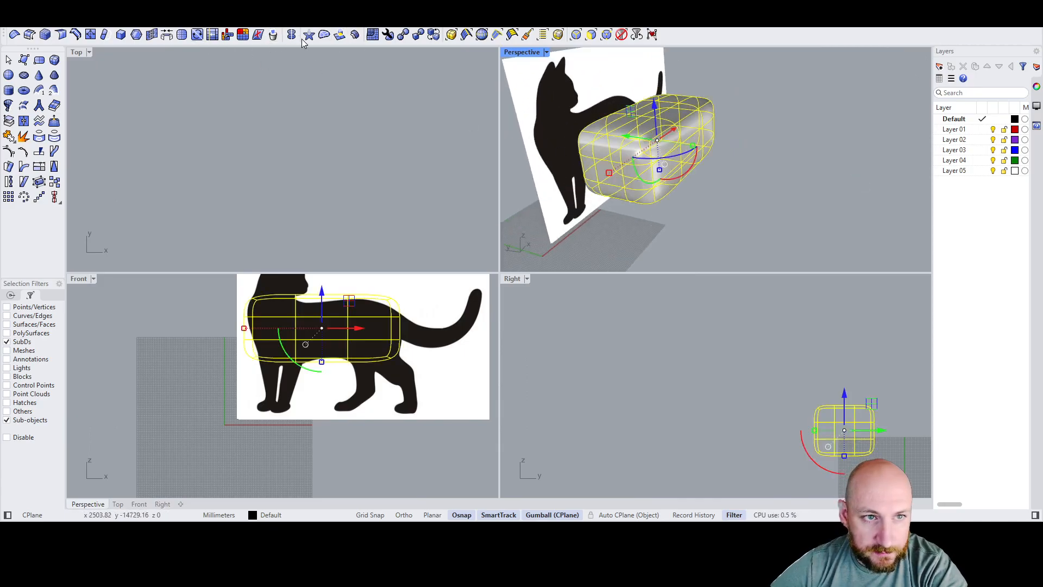
pyautogui.click(615, 191)
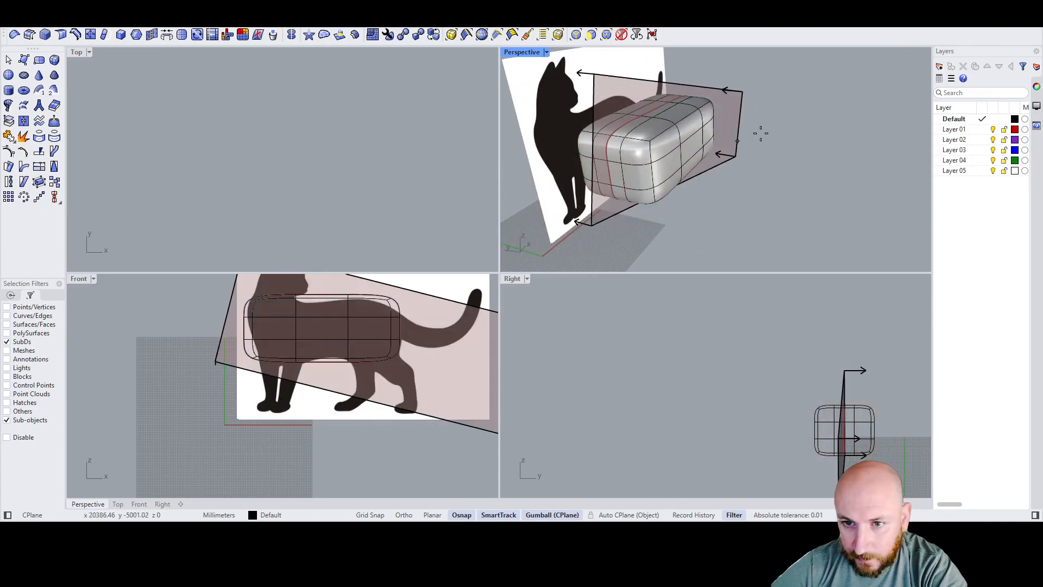
pyautogui.press('shift')
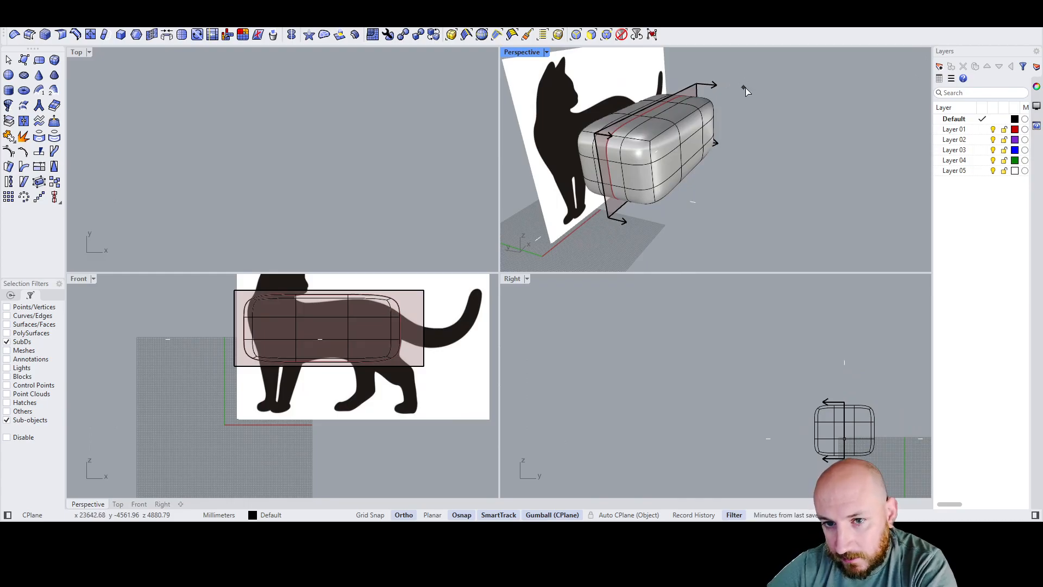
pyautogui.click(736, 113)
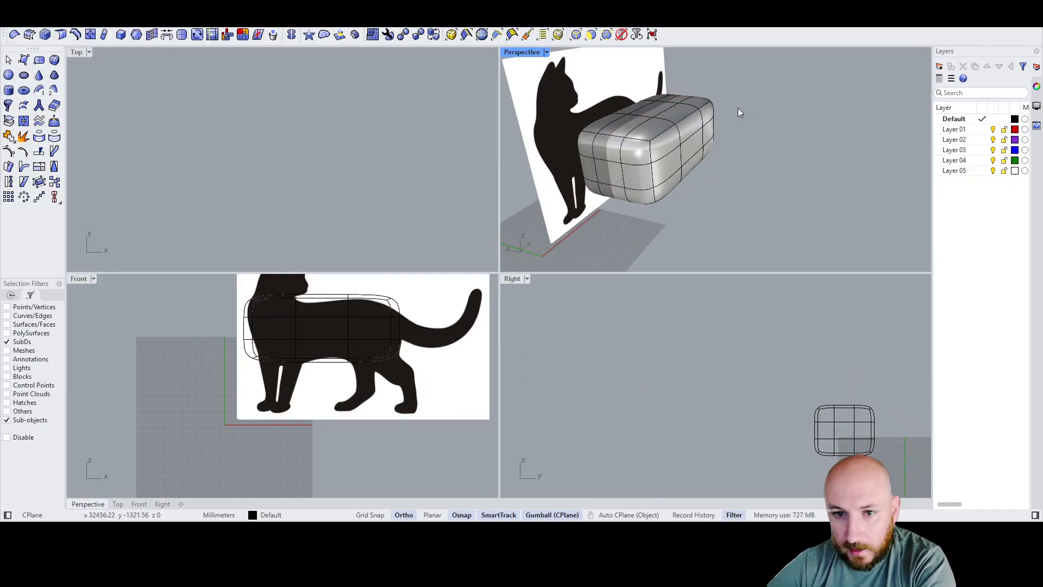
pyautogui.click(671, 185)
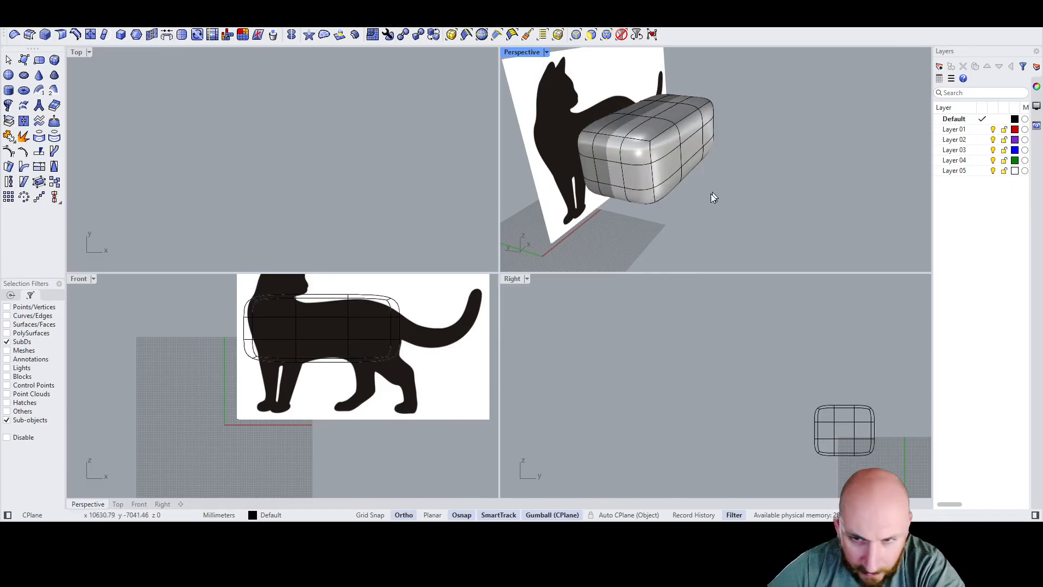
# Step: Limit selection to faces and extrude the front underside face down about 2790 mm to the cat's paws as a front leg
pyautogui.moveTo(710, 193); pyautogui.dragTo(665, 153, button='right')
pyautogui.click(700, 185)
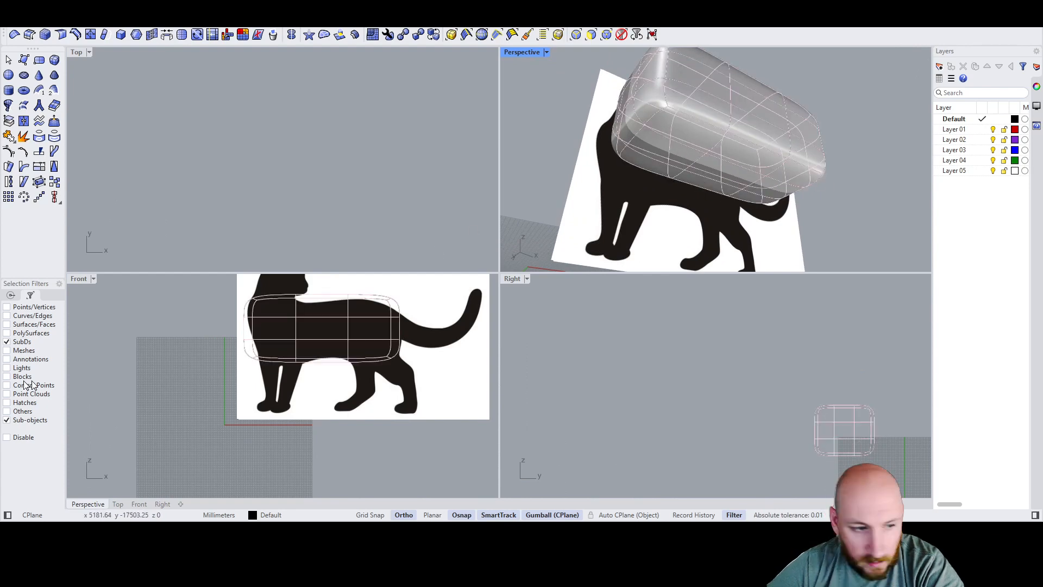
pyautogui.press('Escape')
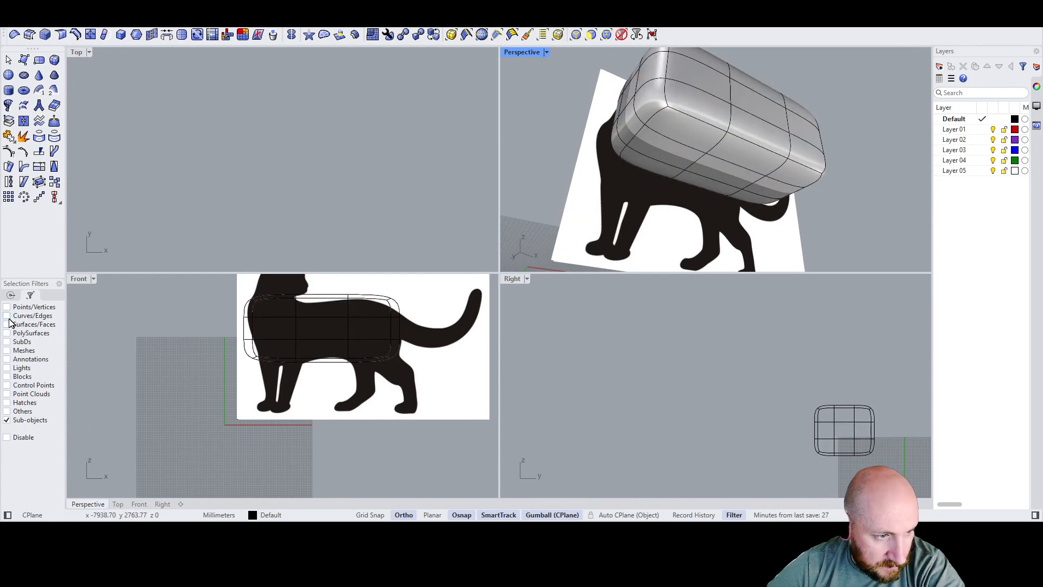
pyautogui.click(7, 325)
pyautogui.click(687, 130)
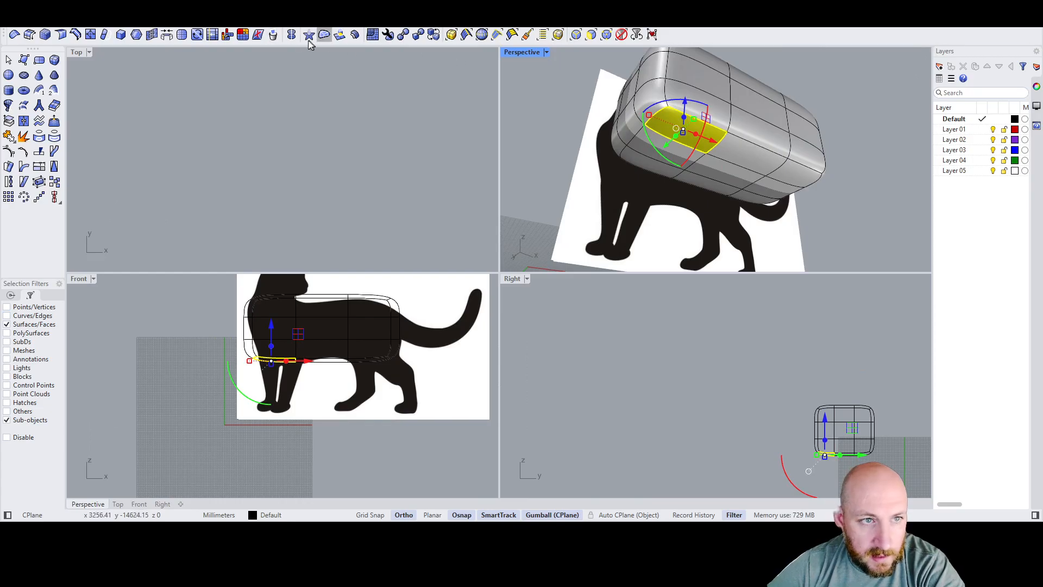
pyautogui.click(338, 35)
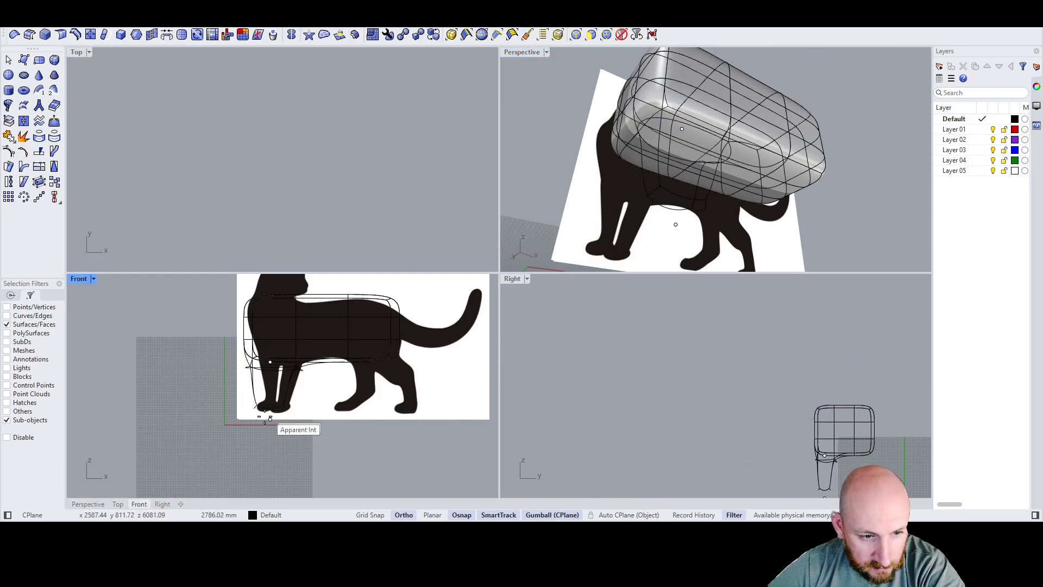
pyautogui.click(267, 417)
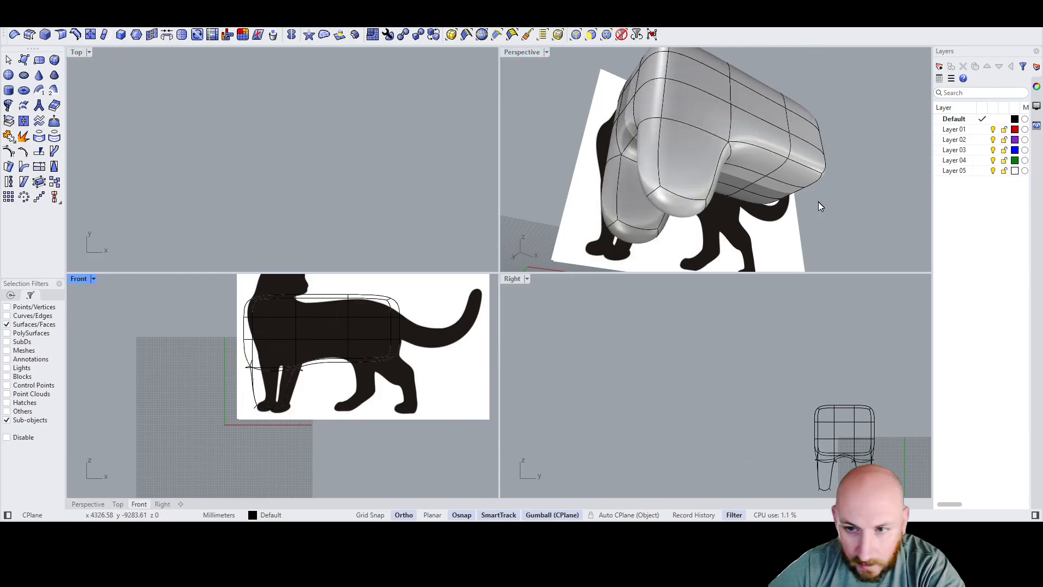
# Step: Extrude the rear underside face down about 2860 mm to form a hind leg
pyautogui.keyDown('ctrl'); pyautogui.keyDown('shift'); pyautogui.click(790, 172); pyautogui.keyUp('shift'); pyautogui.keyUp('ctrl')
pyautogui.rightClick(805, 196)
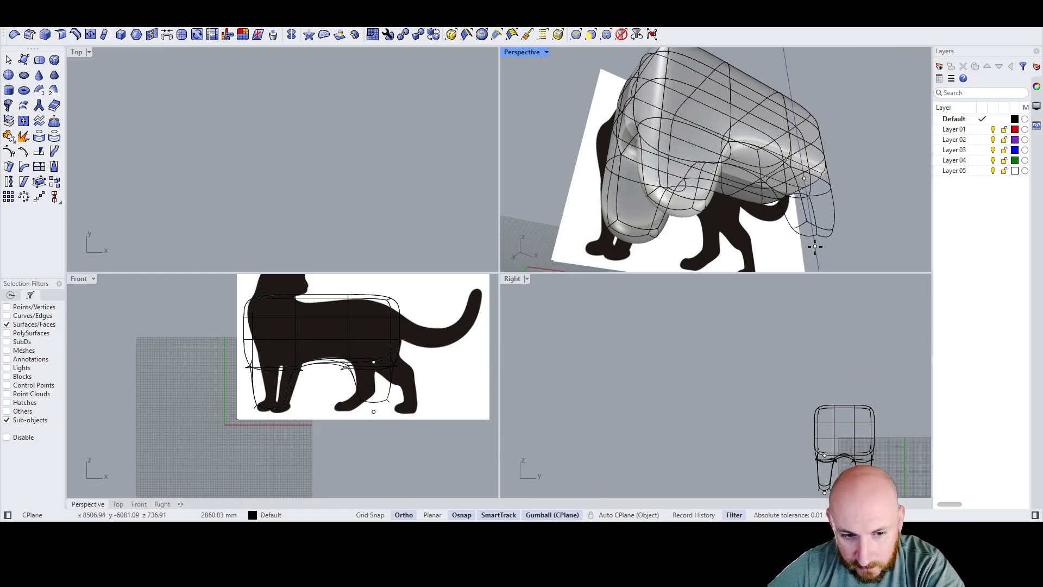
pyautogui.click(815, 247)
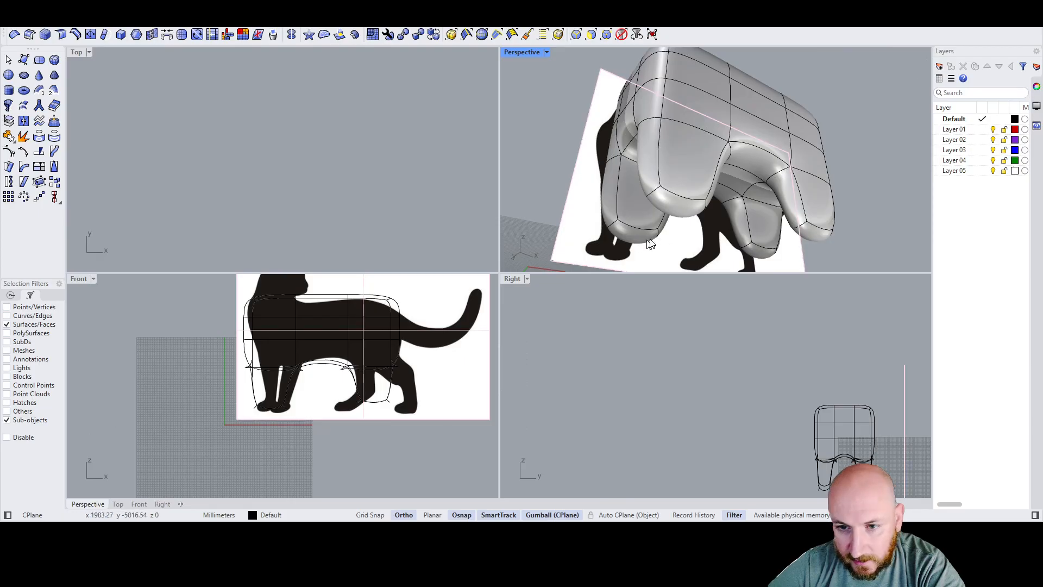
# Step: Move the front leg's rear face forward to thin the leg toward the silhouette
pyautogui.moveTo(712, 175); pyautogui.dragTo(742, 192, button='right')
pyautogui.scroll(2, 659, 206)
pyautogui.click(720, 186)
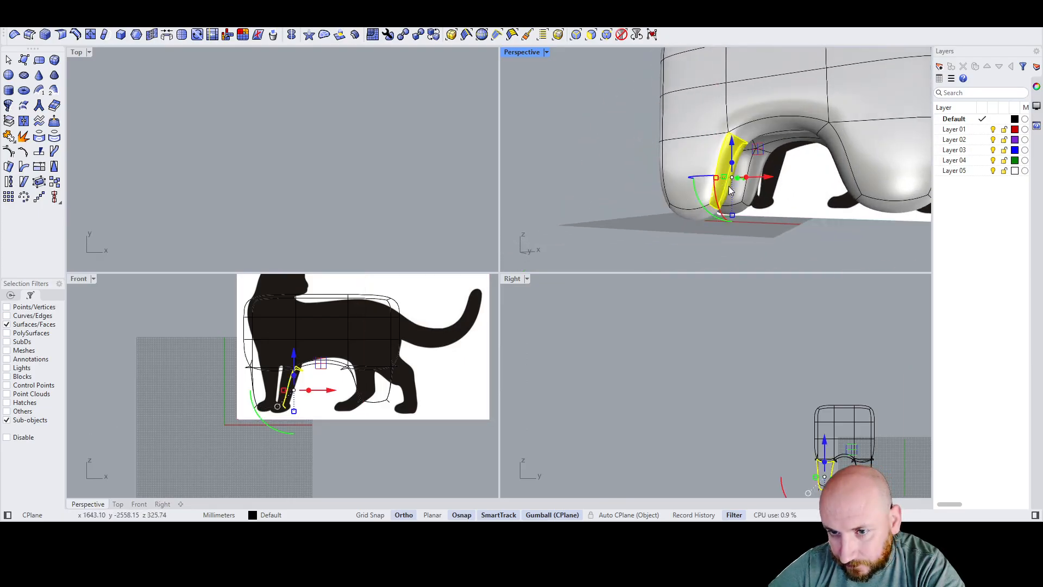
pyautogui.moveTo(757, 177)
pyautogui.mouseDown()
pyautogui.moveTo(711, 188)
pyautogui.moveTo(738, 184)
pyautogui.mouseUp()
pyautogui.moveTo(772, 179); pyautogui.dragTo(693, 177, button='right')
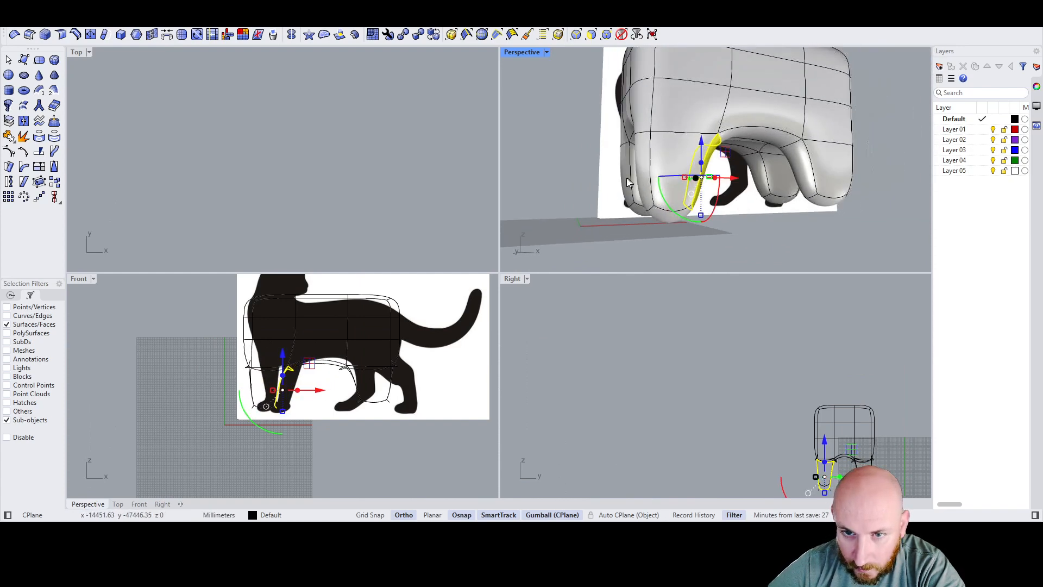
# Step: Move the front leg's front face rearward and adjust its back face to match the silhouette's slim leg
pyautogui.click(648, 175)
pyautogui.moveTo(651, 179); pyautogui.dragTo(701, 185)
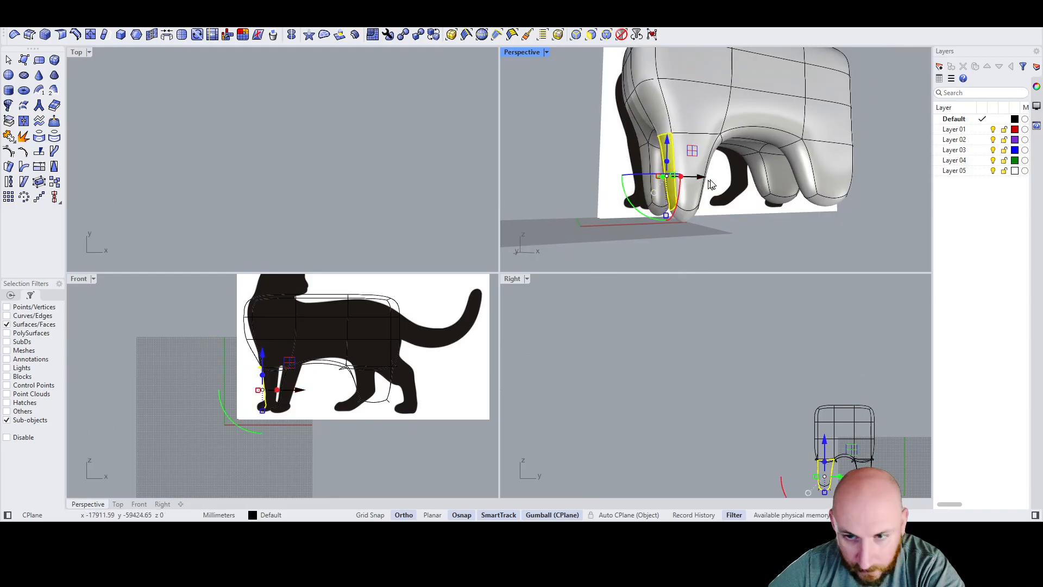
pyautogui.moveTo(733, 183); pyautogui.dragTo(706, 195, button='right')
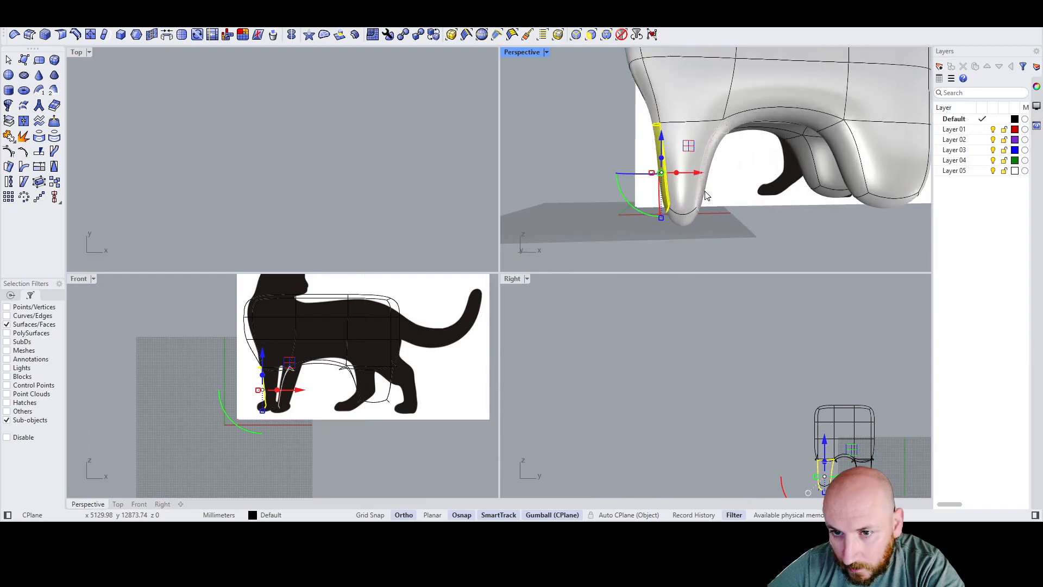
pyautogui.click(704, 191)
pyautogui.moveTo(737, 175); pyautogui.dragTo(752, 182)
pyautogui.click(715, 216)
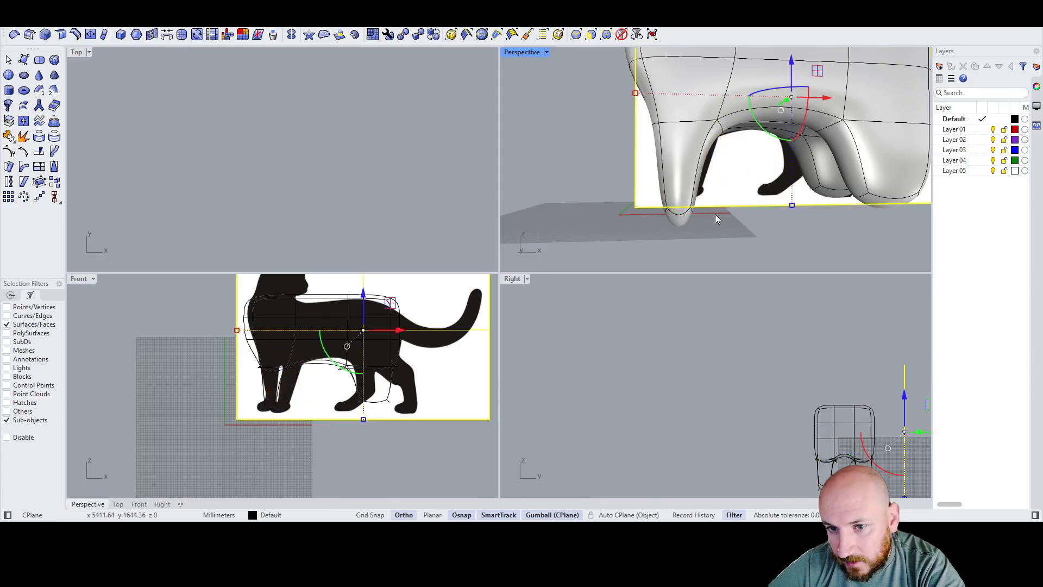
# Step: Move the front leg's bottom face up about 680 mm
pyautogui.click(680, 224)
pyautogui.moveTo(680, 202); pyautogui.dragTo(681, 178)
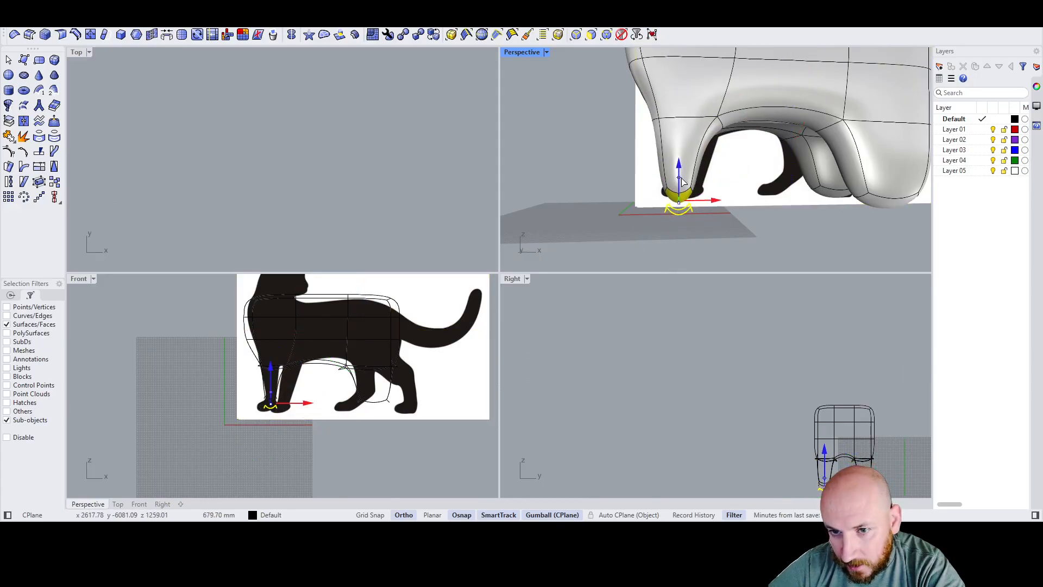
pyautogui.press('Escape')
# Step: Extrude the front leg's bottom face down about 290 mm to add a foot segment
pyautogui.click(681, 200)
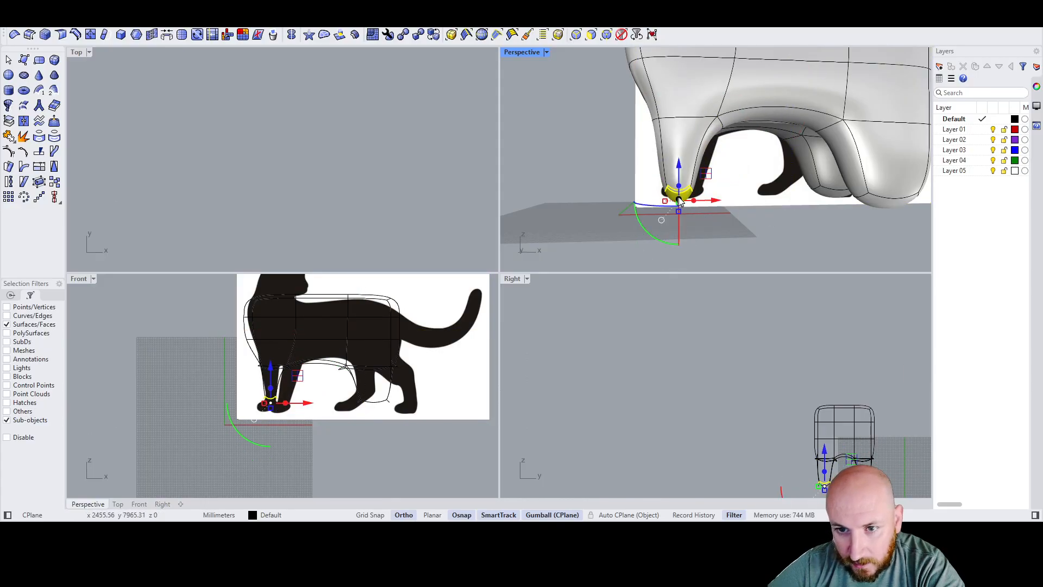
pyautogui.moveTo(692, 216)
pyautogui.mouseDown(button='right')
pyautogui.moveTo(775, 228)
pyautogui.moveTo(678, 220)
pyautogui.mouseUp(button='right')
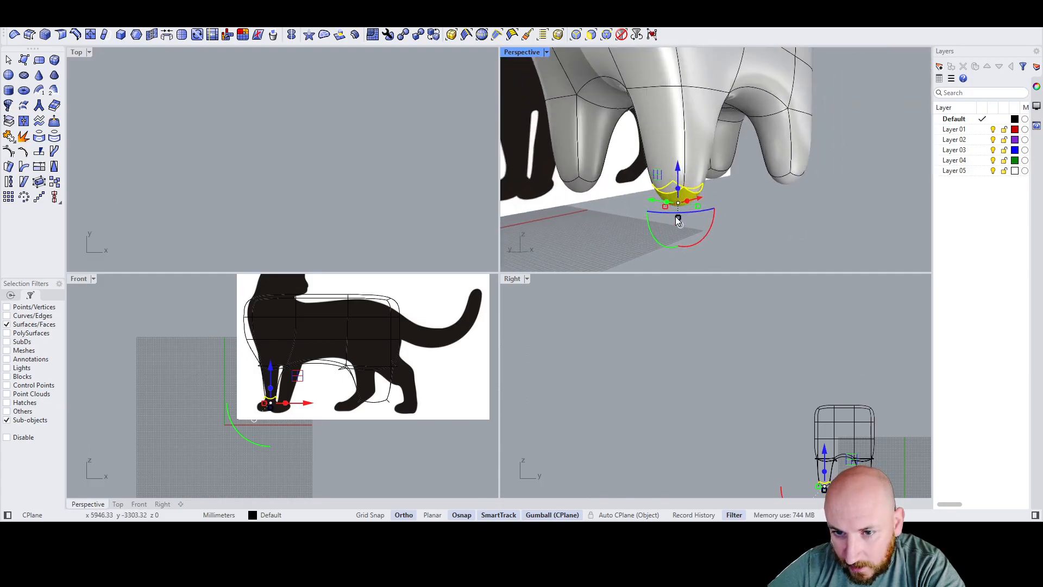
pyautogui.scroll(4, 677, 220)
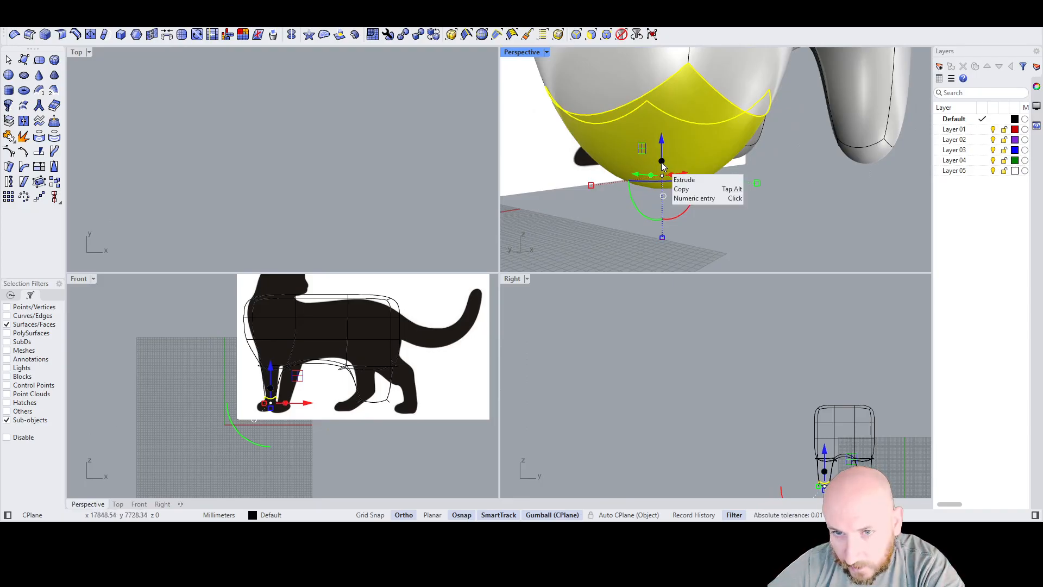
pyautogui.moveTo(663, 162); pyautogui.dragTo(667, 222)
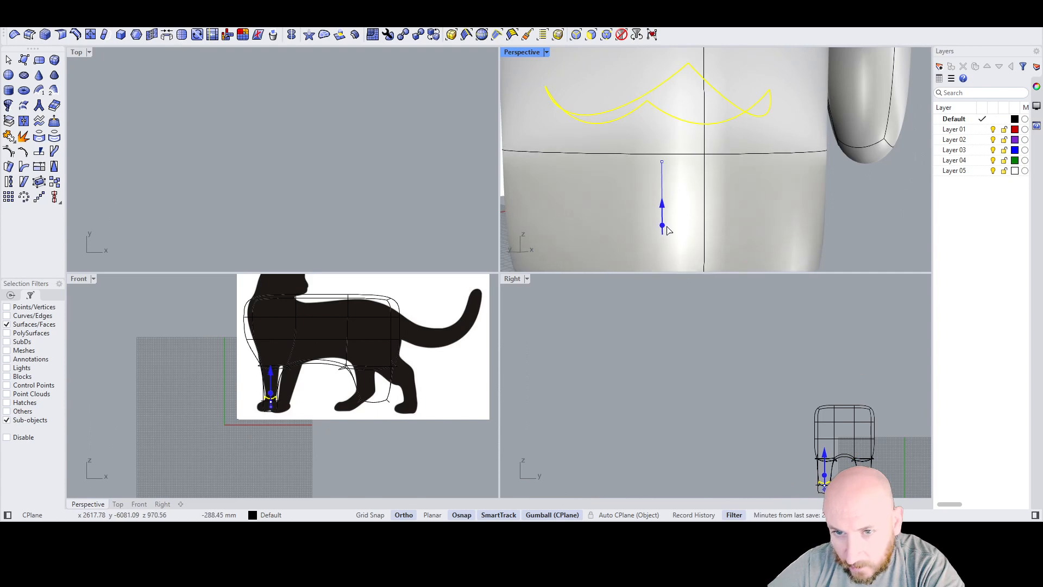
pyautogui.scroll(-5, 721, 136)
# Step: Extrude the front face of the foot segment forward about 1130 mm to form the front paw
pyautogui.click(644, 171)
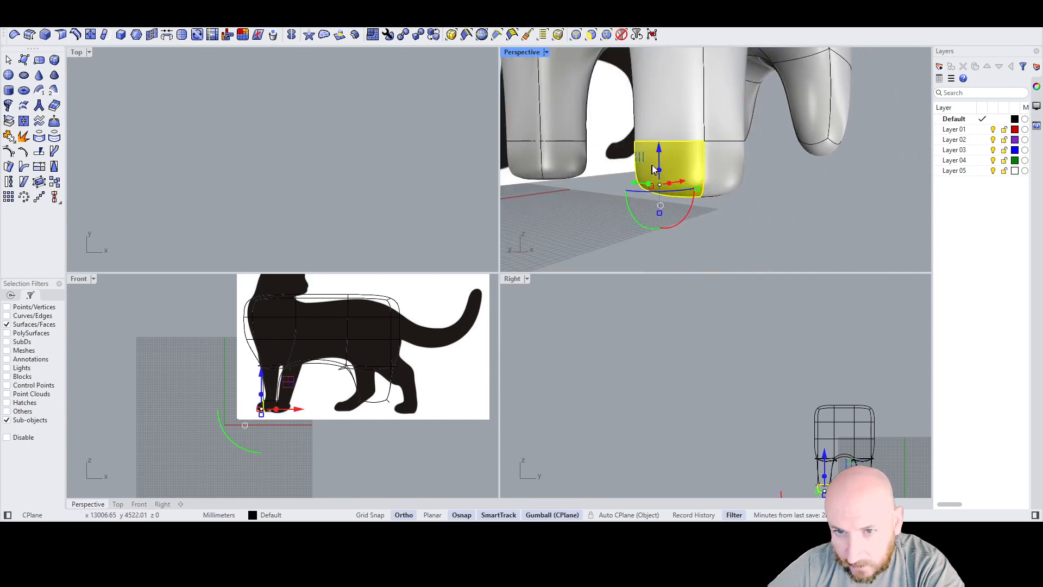
pyautogui.moveTo(696, 179); pyautogui.dragTo(639, 200, button='right')
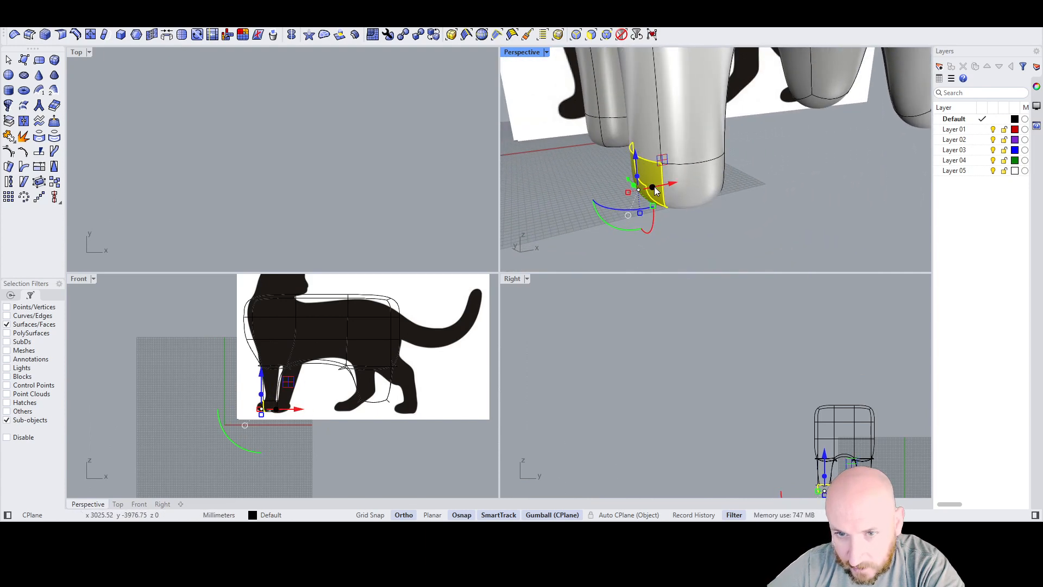
pyautogui.keyDown('ctrl'); pyautogui.moveTo(656, 190); pyautogui.dragTo(560, 220); pyautogui.keyUp('ctrl')
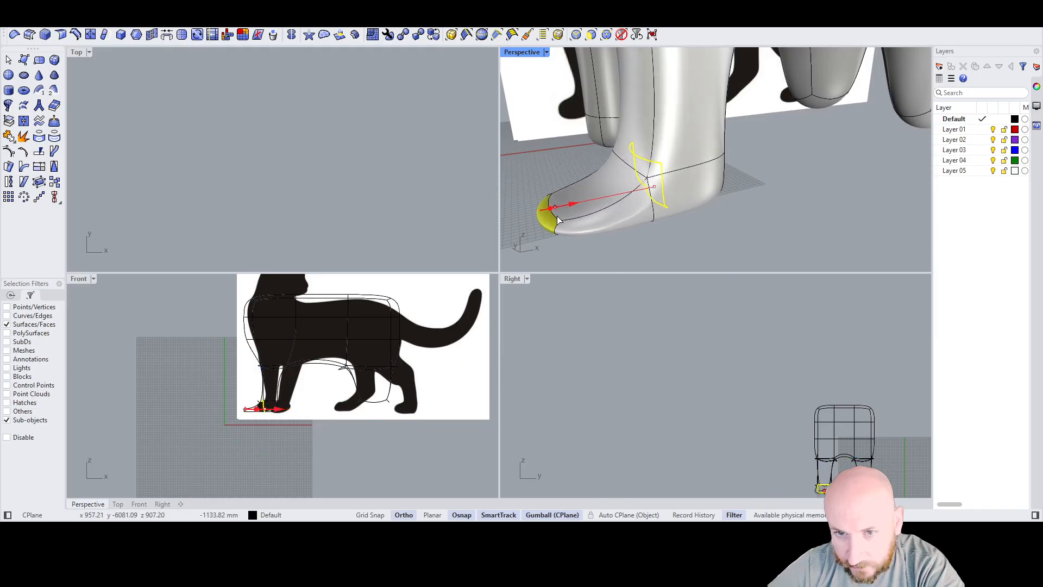
pyautogui.click(721, 239)
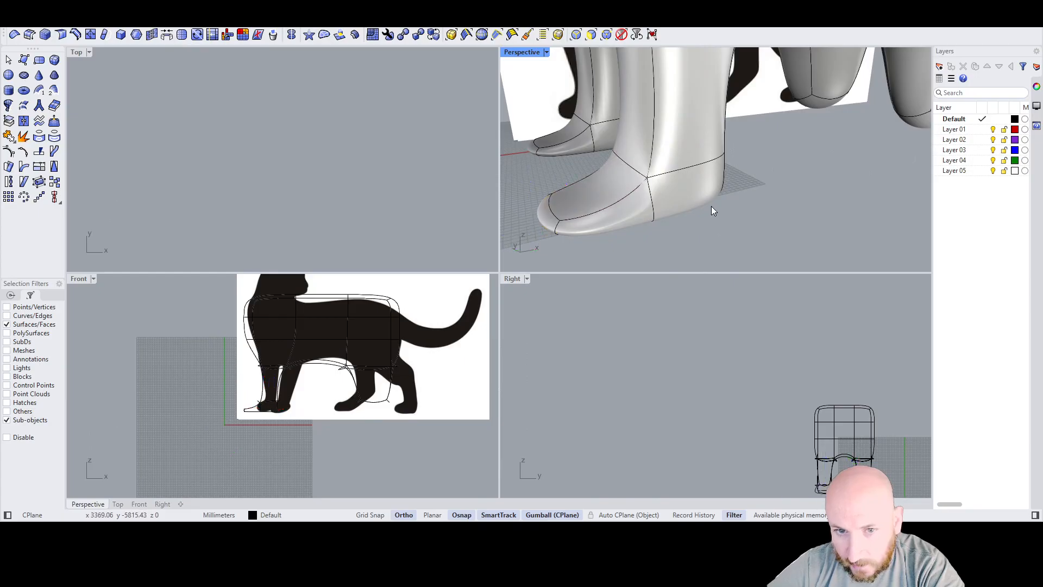
# Step: Move the front paw's toe face back toward the leg to shorten the paw
pyautogui.moveTo(721, 190)
pyautogui.mouseDown(button='right')
pyautogui.moveTo(692, 187)
pyautogui.moveTo(701, 186)
pyautogui.mouseUp(button='right')
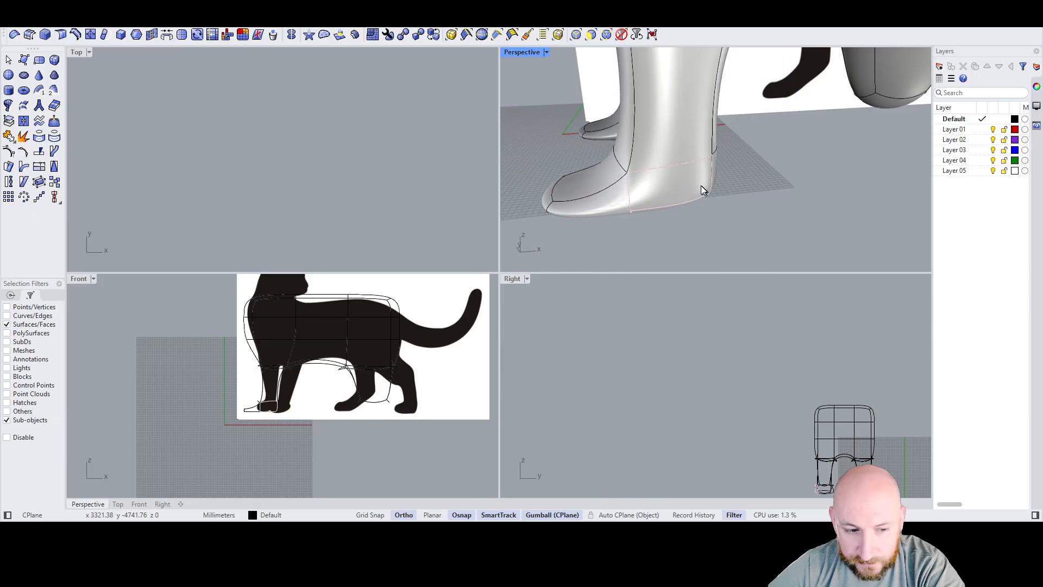
pyautogui.click(544, 201)
pyautogui.moveTo(582, 191); pyautogui.dragTo(633, 187)
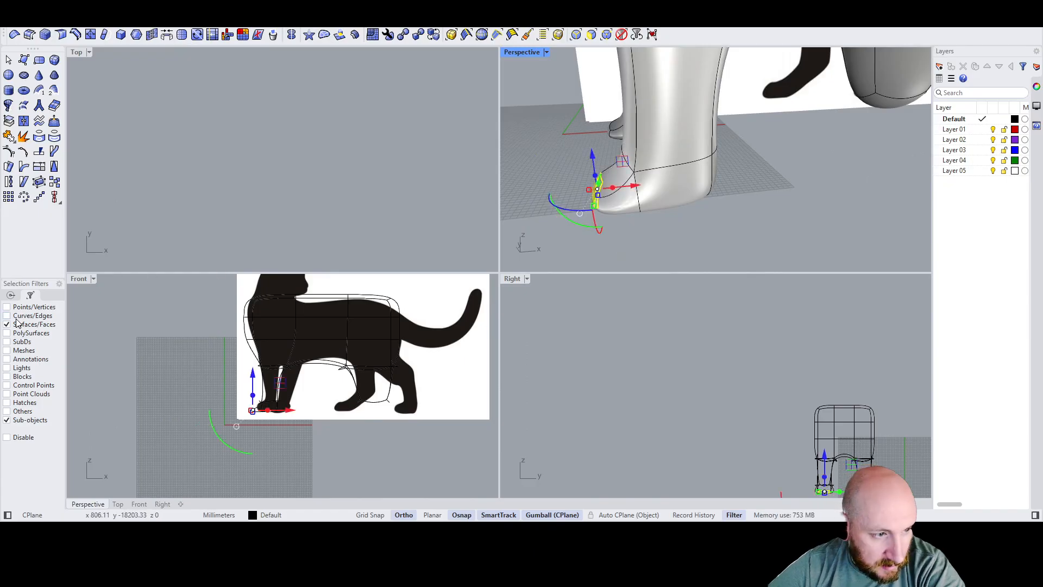
# Step: Allow curves and edges in the selection filter and raise the upper toe edge of the front paw
pyautogui.click(622, 242)
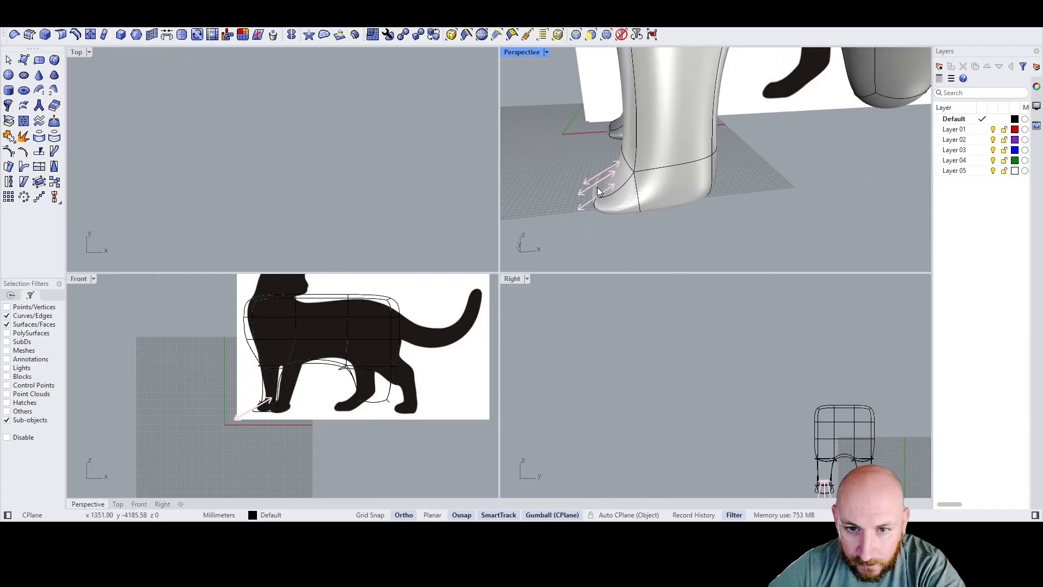
pyautogui.click(597, 187)
pyautogui.moveTo(595, 156); pyautogui.dragTo(591, 129)
pyautogui.click(785, 212)
pyautogui.scroll(-13, 683, 188)
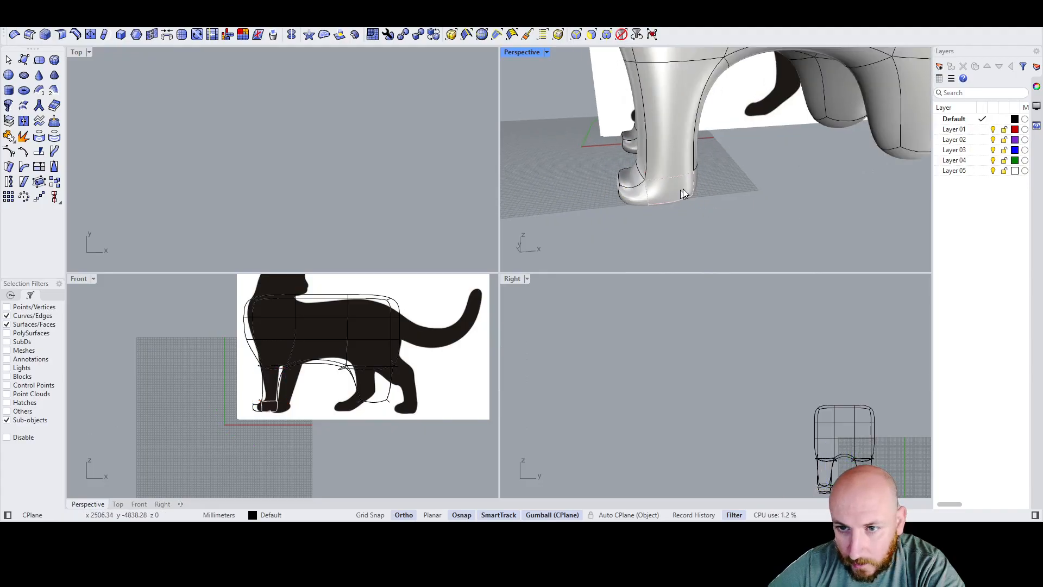
# Step: Move the hind leg's front face rearward to thin the leg
pyautogui.scroll(10, 752, 171)
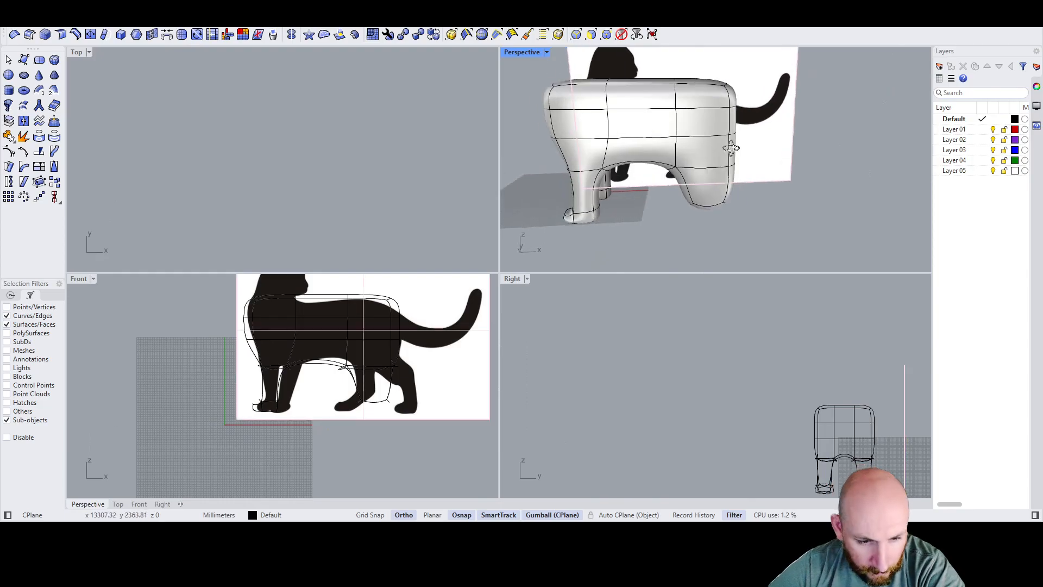
pyautogui.click(686, 184)
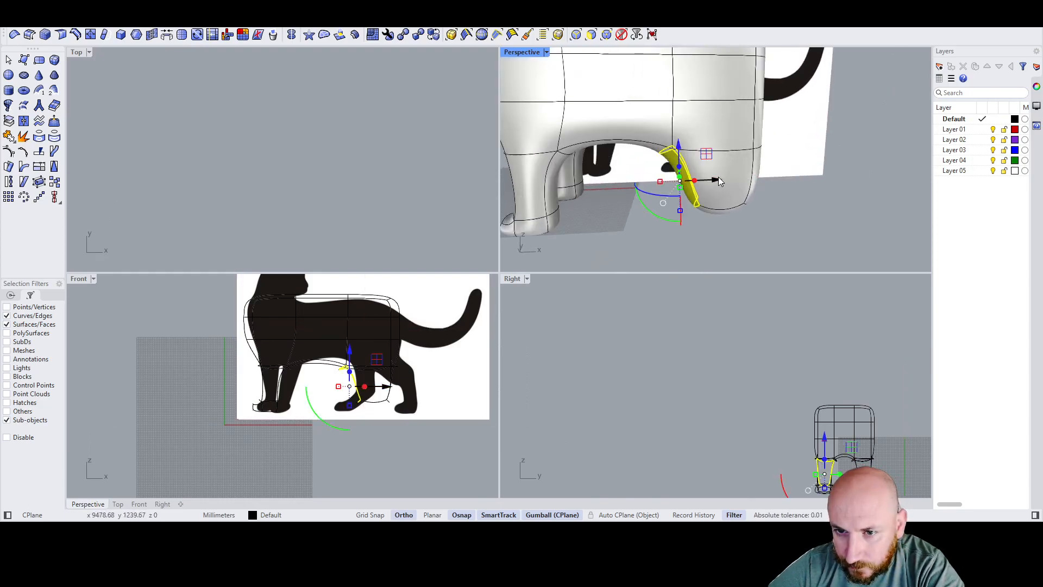
pyautogui.moveTo(718, 177); pyautogui.dragTo(771, 181)
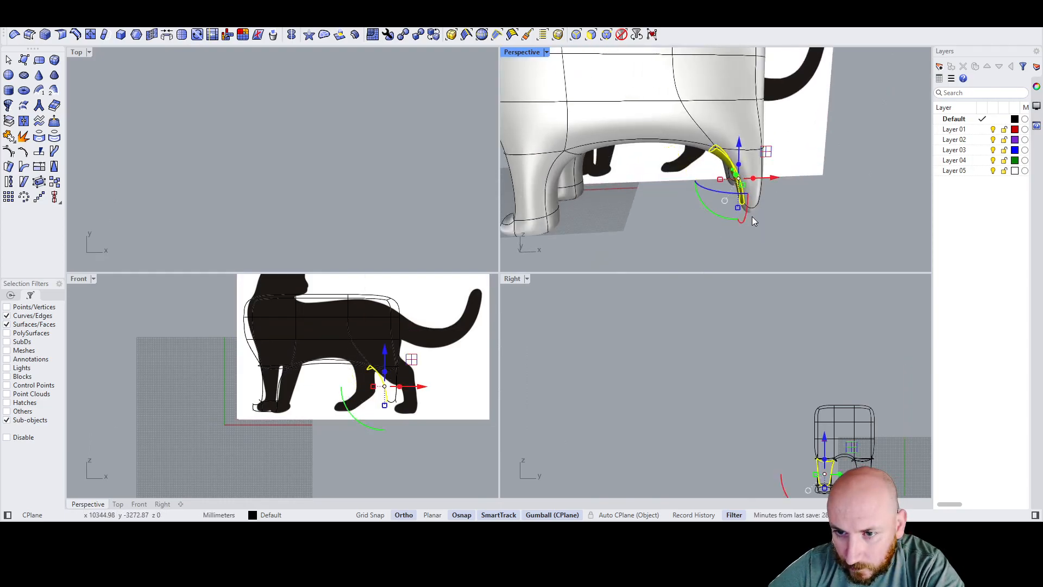
# Step: Extrude the hind leg's bottom face down and the new segment's front face forward to form a hind paw
pyautogui.click(751, 212)
pyautogui.scroll(5, 753, 212)
pyautogui.scroll(1, 753, 212)
pyautogui.click(734, 243)
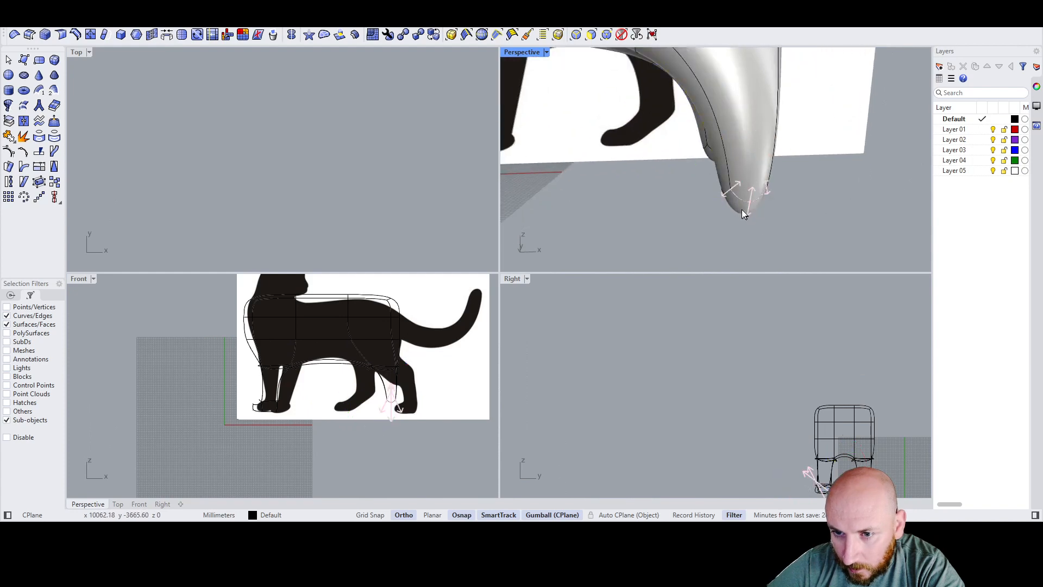
pyautogui.click(740, 210)
pyautogui.moveTo(803, 221); pyautogui.dragTo(751, 218, button='right')
pyautogui.scroll(4, 707, 198)
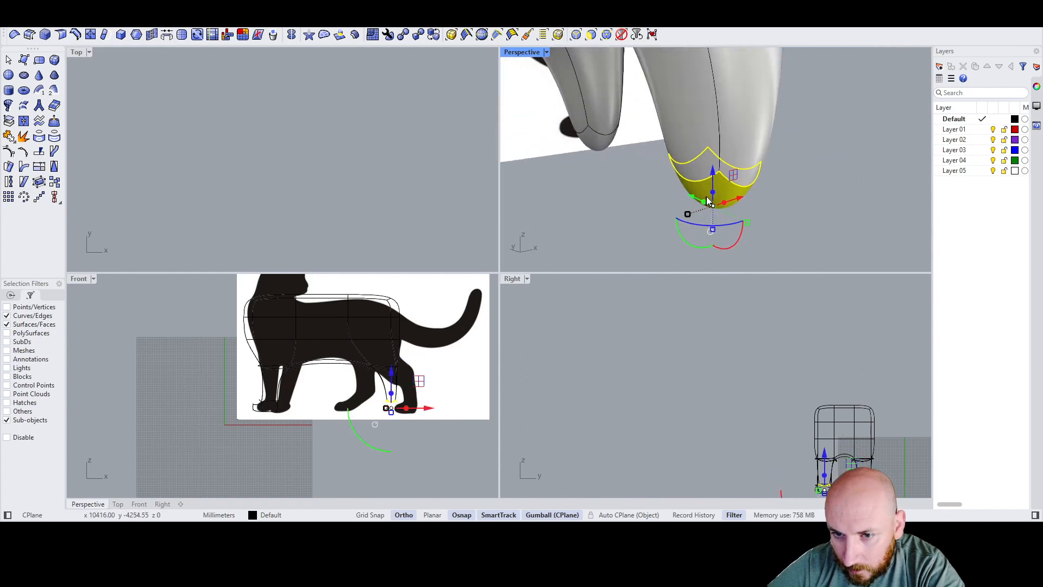
pyautogui.moveTo(713, 193); pyautogui.dragTo(653, 233)
pyautogui.click(683, 232)
pyautogui.click(604, 230)
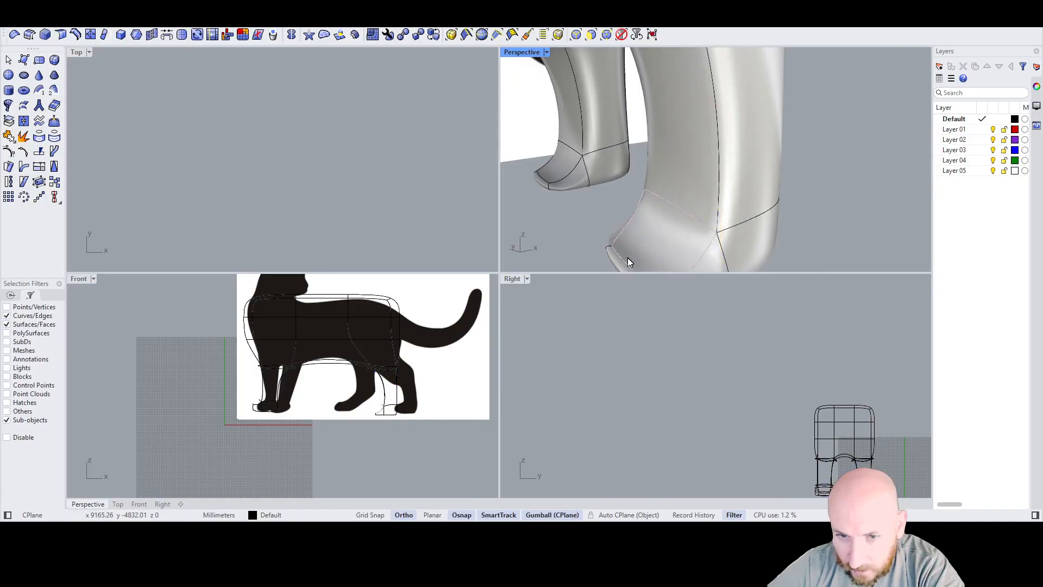
# Step: Raise the upper toe edge of the hind paw and check the shape in the flat SubD display
pyautogui.click(626, 264)
pyautogui.moveTo(625, 245); pyautogui.dragTo(578, 199)
pyautogui.press('Tab')
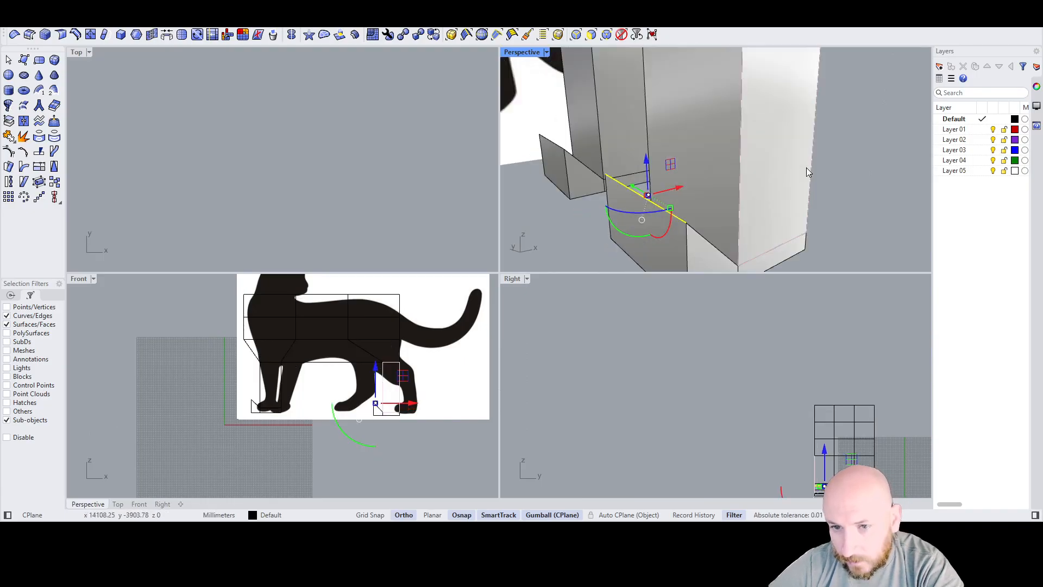
pyautogui.moveTo(808, 170)
pyautogui.mouseDown(button='right')
pyautogui.moveTo(663, 147)
pyautogui.moveTo(796, 172)
pyautogui.moveTo(815, 163)
pyautogui.mouseUp(button='right')
pyautogui.press('Tab')
# Step: Extrude the upper middle face of the rump rearward as a tail and raise its end face
pyautogui.scroll(-7, 687, 153)
pyautogui.keyDown('shift'); pyautogui.moveTo(810, 74); pyautogui.dragTo(704, 123, button='right'); pyautogui.keyUp('shift')
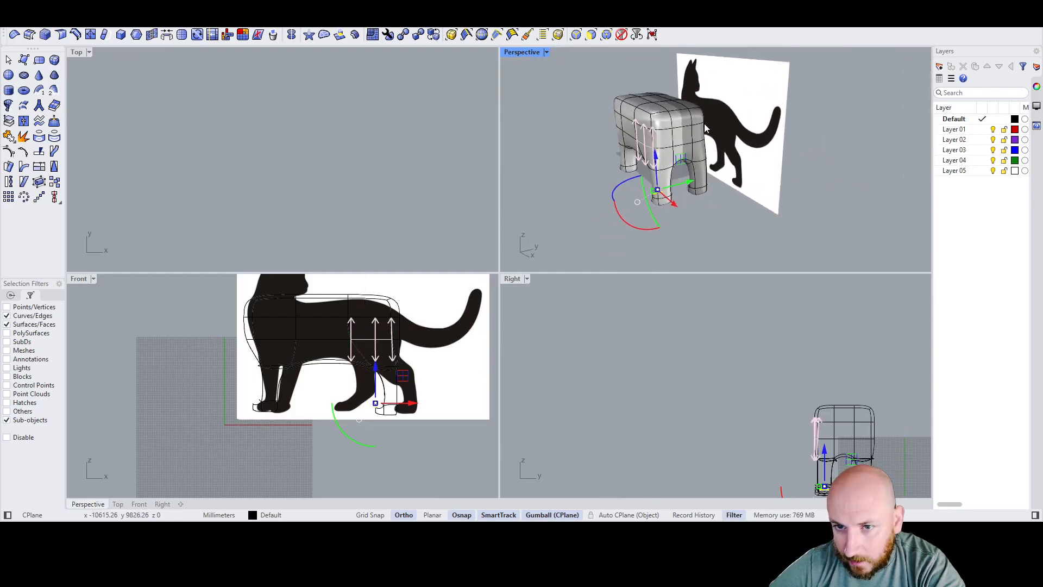
pyautogui.scroll(5, 704, 122)
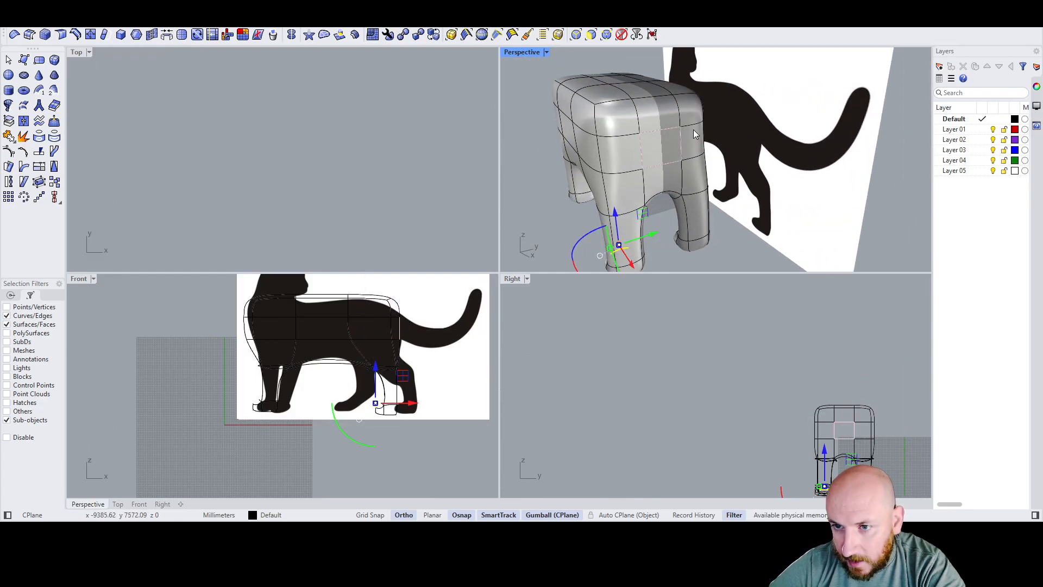
pyautogui.click(657, 122)
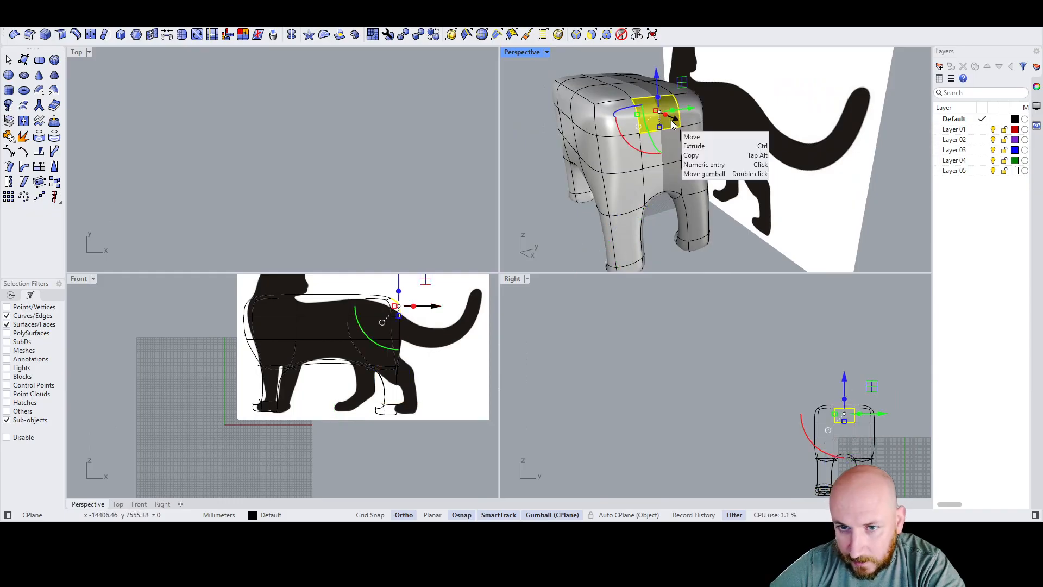
pyautogui.moveTo(667, 121); pyautogui.dragTo(726, 202)
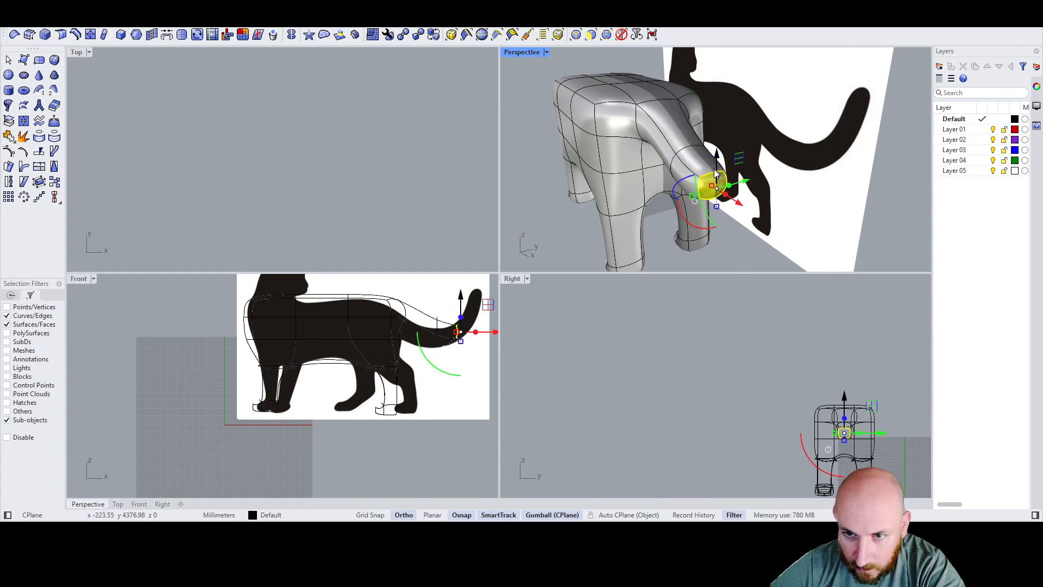
pyautogui.moveTo(715, 155); pyautogui.dragTo(716, 121)
# Step: Select the edge loop around the middle of the tail and lower it to follow the silhouette's tail curve
pyautogui.moveTo(683, 165); pyautogui.dragTo(847, 147, button='right')
pyautogui.scroll(2, 645, 177)
pyautogui.click(658, 184)
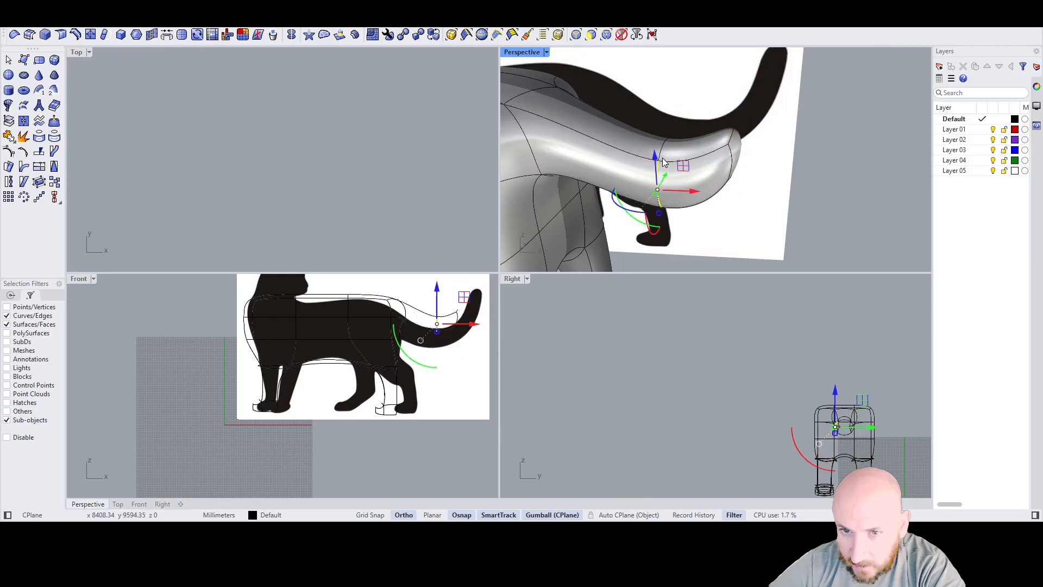
pyautogui.doubleClick(662, 150)
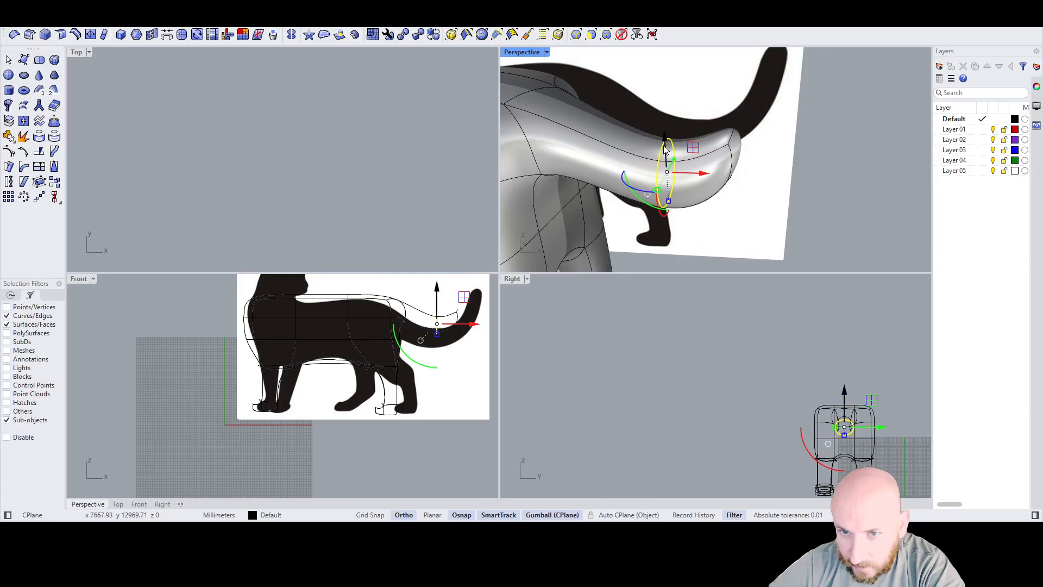
pyautogui.moveTo(667, 150); pyautogui.dragTo(666, 216)
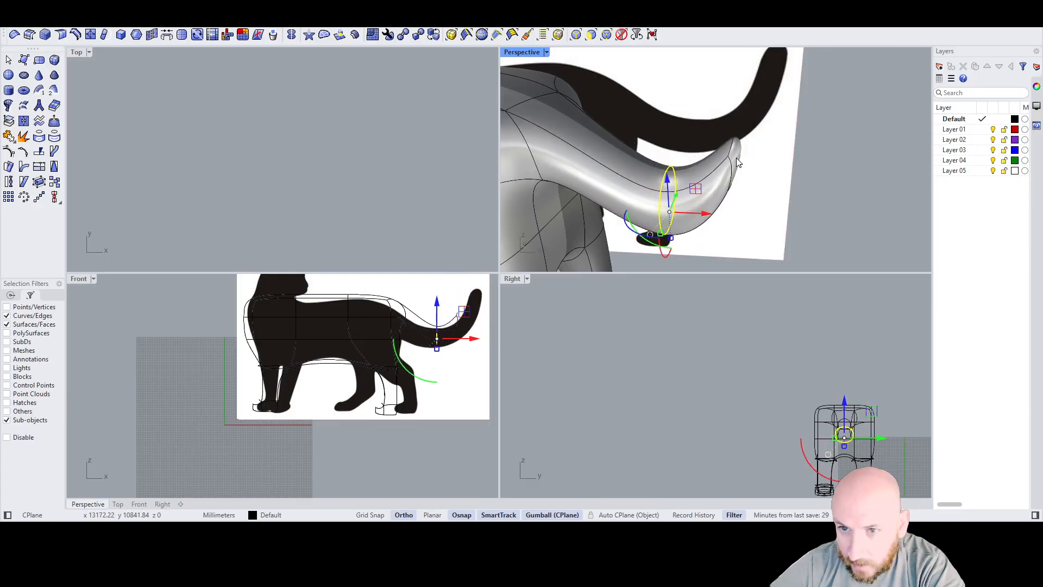
pyautogui.press('Escape')
# Step: Extrude the tail's end face farther rearward toward the silhouette's tail tip and select the new end face
pyautogui.moveTo(816, 181); pyautogui.dragTo(734, 169, button='right')
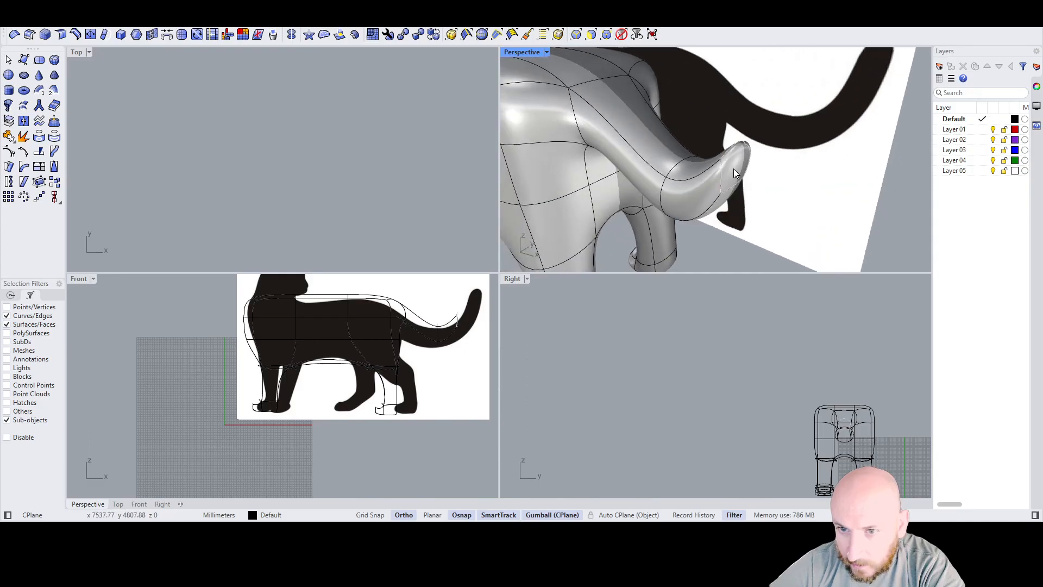
pyautogui.click(733, 169)
pyautogui.moveTo(758, 157); pyautogui.dragTo(823, 159)
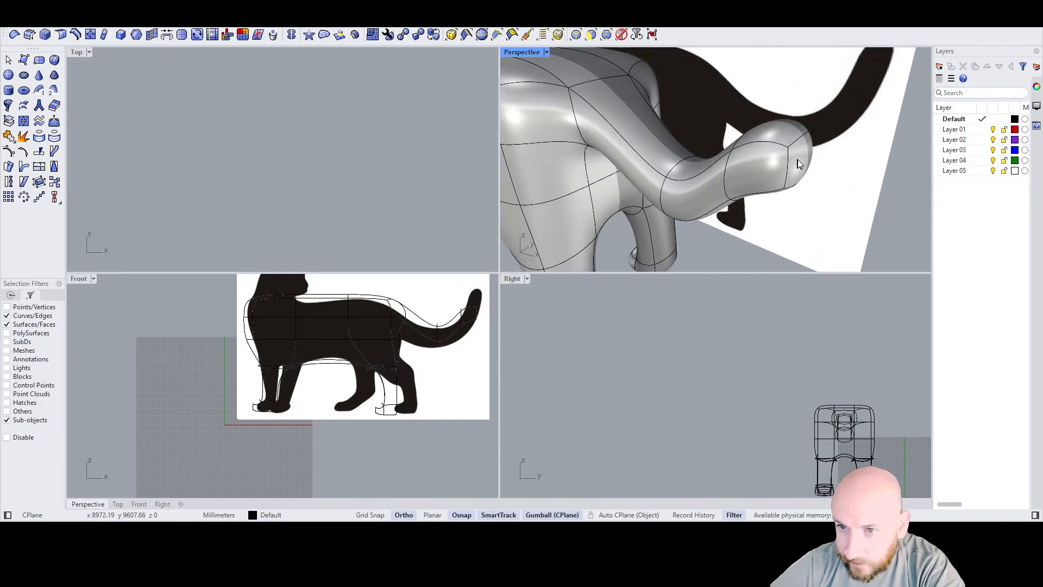
pyautogui.click(798, 163)
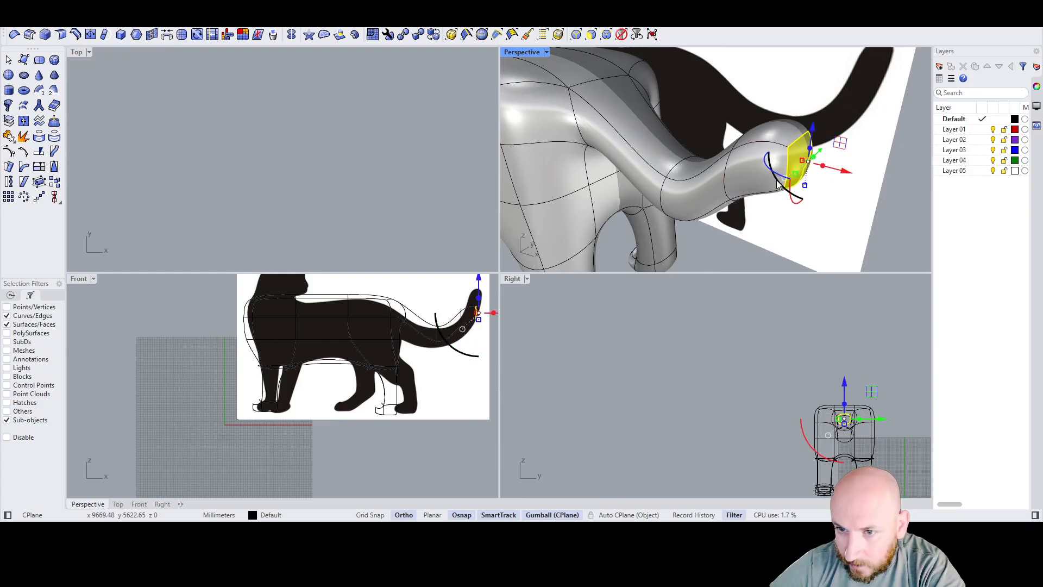
# Step: Rotate the tail's end face upward and move it to the tip of the silhouette's tail
pyautogui.moveTo(778, 184); pyautogui.dragTo(835, 218)
pyautogui.moveTo(817, 138); pyautogui.dragTo(854, 77)
pyautogui.scroll(-8, 819, 134)
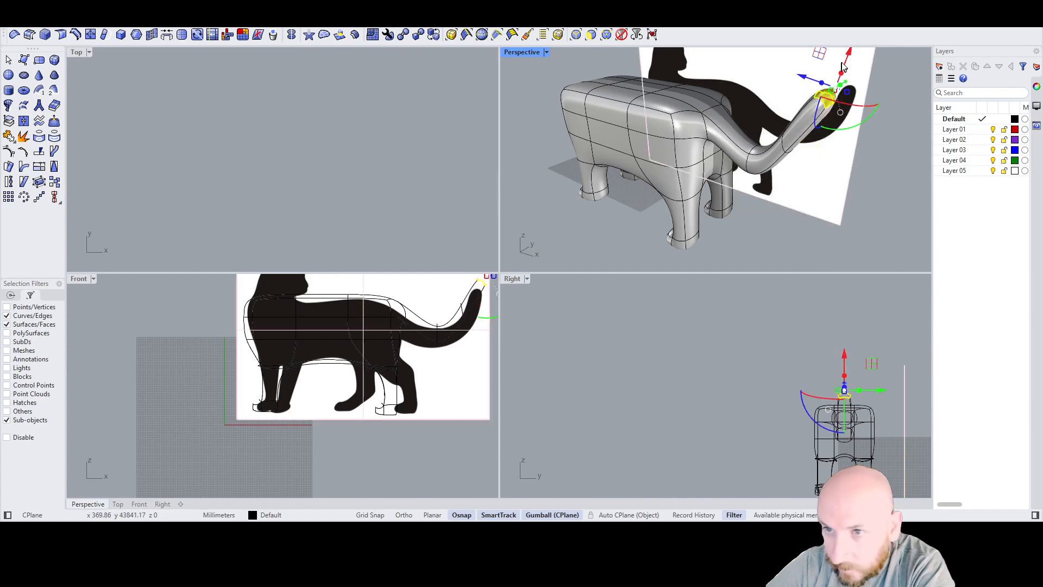
pyautogui.scroll(-4, 437, 326)
pyautogui.scroll(8, 465, 285)
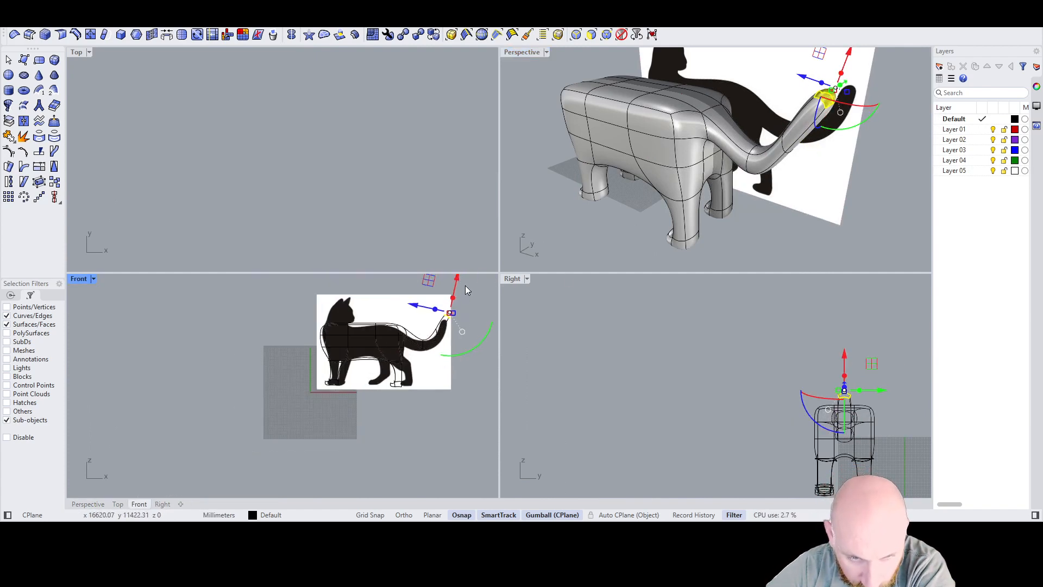
pyautogui.moveTo(444, 306); pyautogui.dragTo(437, 348)
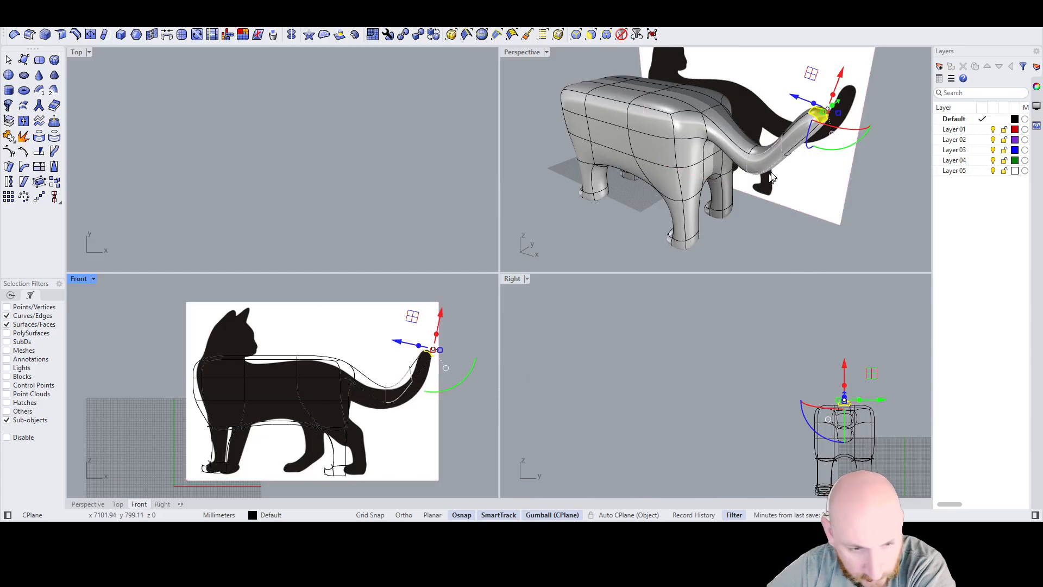
pyautogui.click(852, 218)
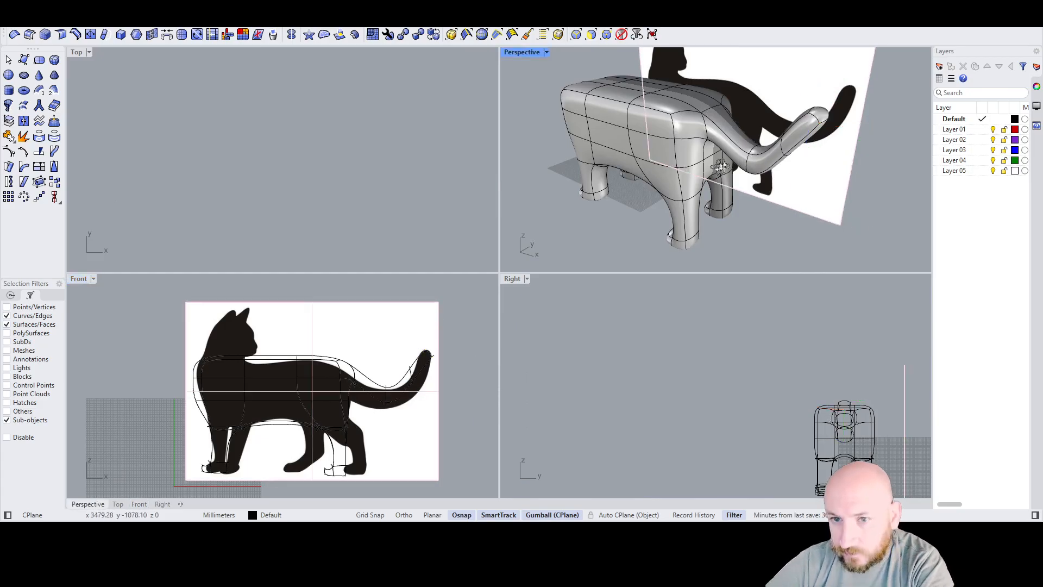
# Step: Extrude the foremost middle face on top of the body upward to the silhouette's head height as a neck
pyautogui.moveTo(679, 188); pyautogui.dragTo(757, 167, button='right')
pyautogui.scroll(-8, 756, 167)
pyautogui.scroll(8, 630, 171)
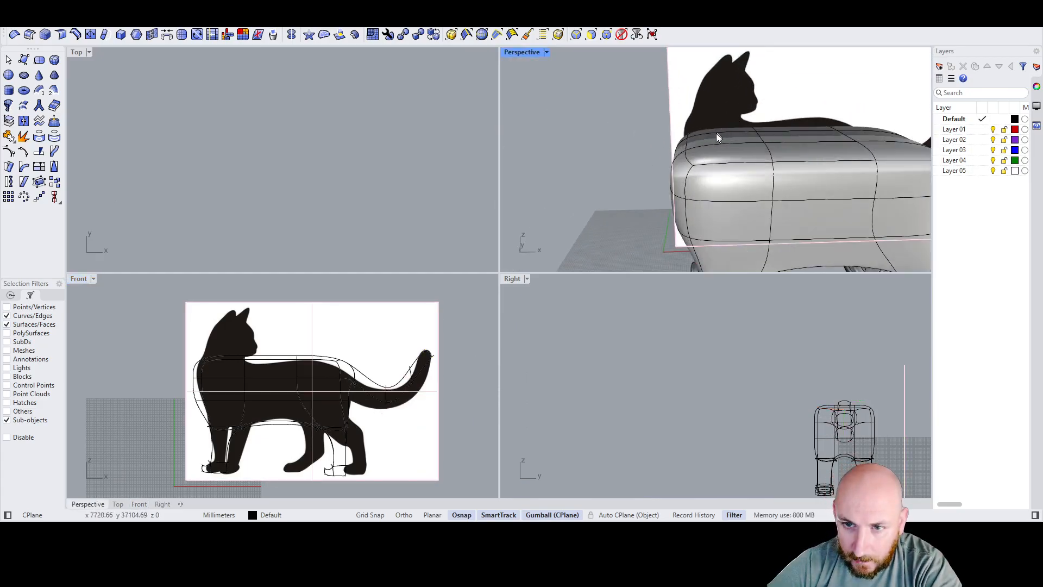
pyautogui.keyDown('ctrl'); pyautogui.keyDown('shift'); pyautogui.click(701, 142); pyautogui.keyUp('shift'); pyautogui.keyUp('ctrl')
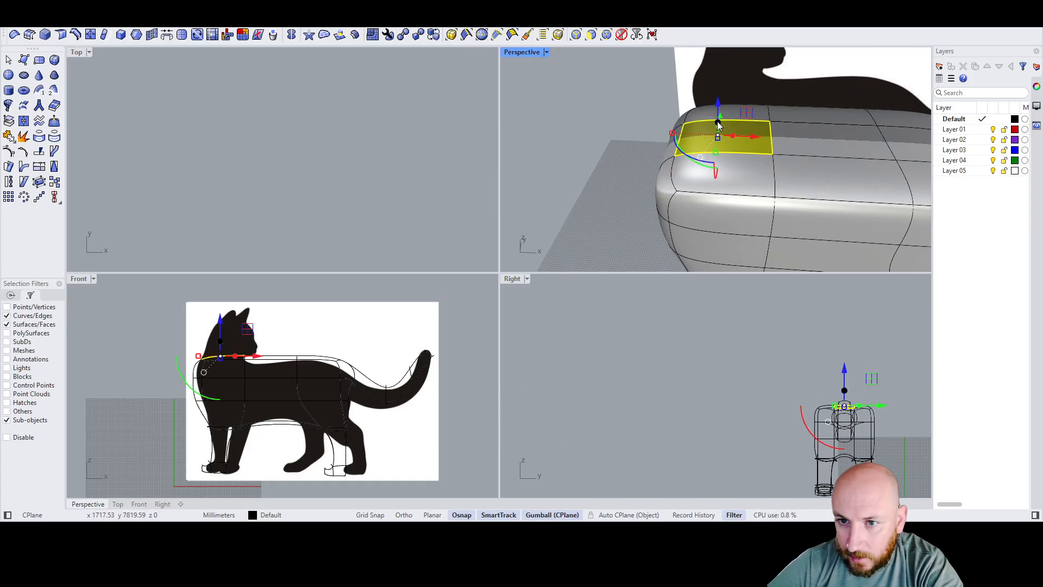
pyautogui.moveTo(719, 125); pyautogui.dragTo(229, 306)
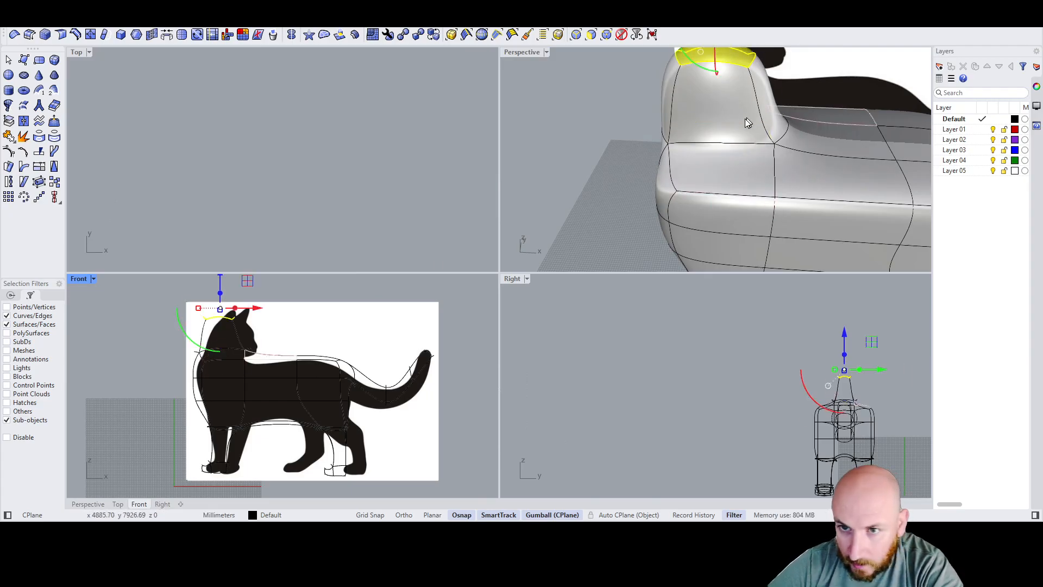
pyautogui.scroll(-6, 702, 164)
pyautogui.scroll(3, 709, 98)
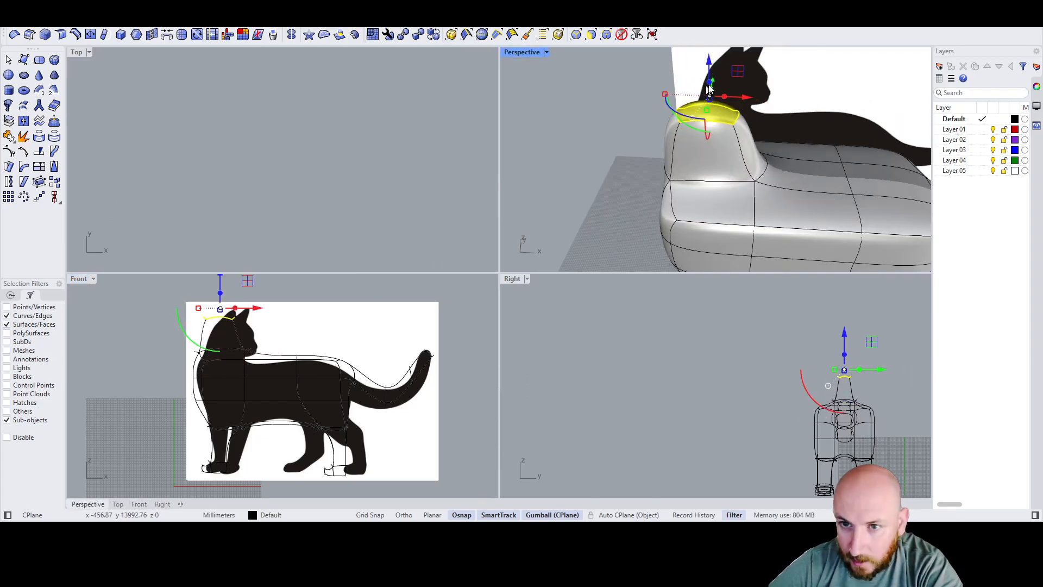
# Step: Extrude the neck's top face slightly farther upward to form the head block
pyautogui.moveTo(707, 70)
pyautogui.mouseDown()
pyautogui.moveTo(711, 119)
pyautogui.moveTo(714, 54)
pyautogui.moveTo(710, 72)
pyautogui.mouseUp()
pyautogui.click(636, 140)
pyautogui.keyDown('ctrl'); pyautogui.keyDown('shift'); pyautogui.click(701, 142); pyautogui.keyUp('shift'); pyautogui.keyUp('ctrl')
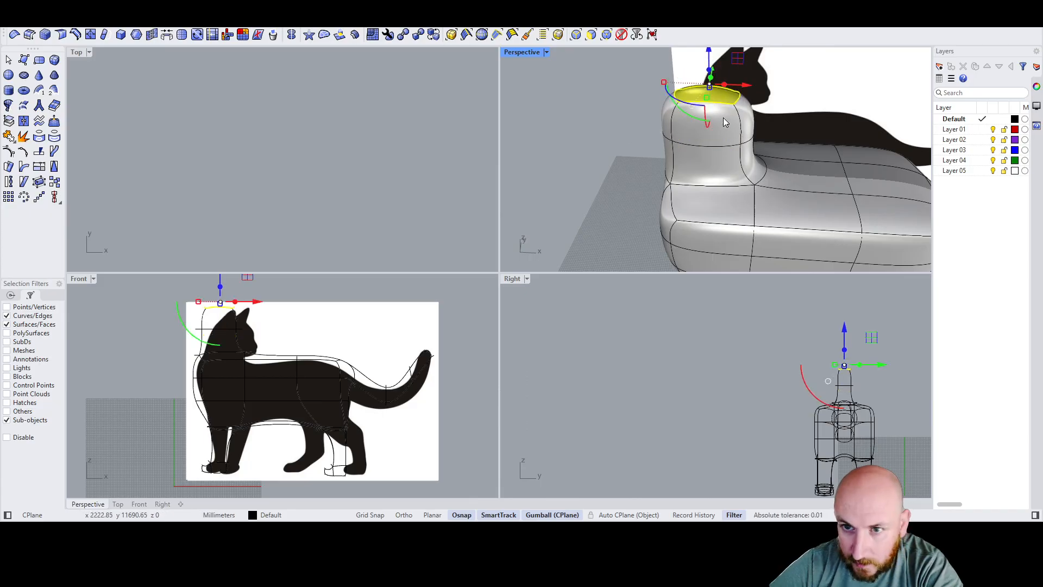
# Step: Lower the edge loop around the neck and the upper side edge of the head
pyautogui.click(715, 143)
pyautogui.moveTo(711, 119); pyautogui.dragTo(711, 158)
pyautogui.click(710, 112)
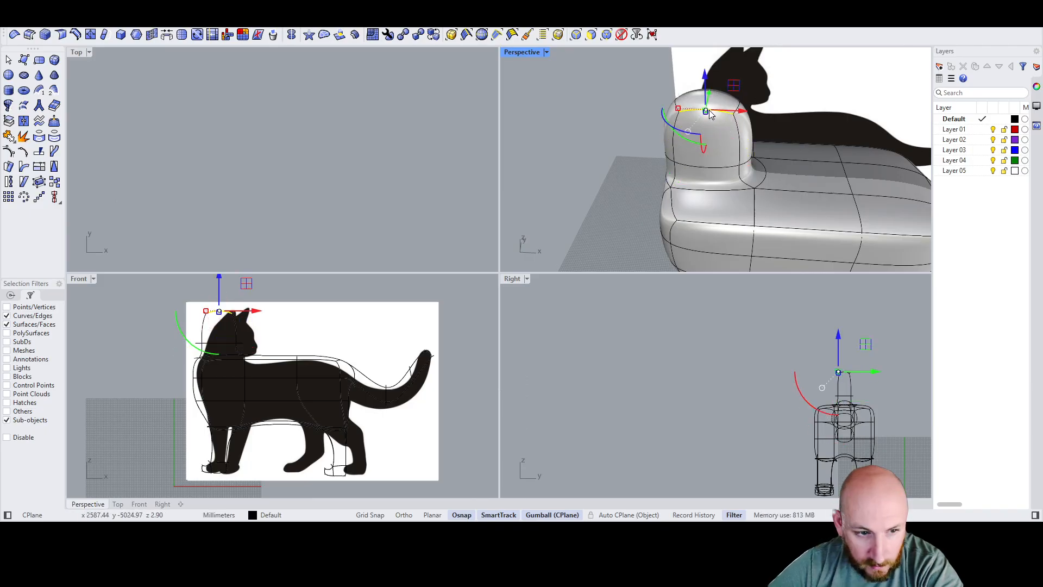
pyautogui.moveTo(704, 87); pyautogui.dragTo(706, 112)
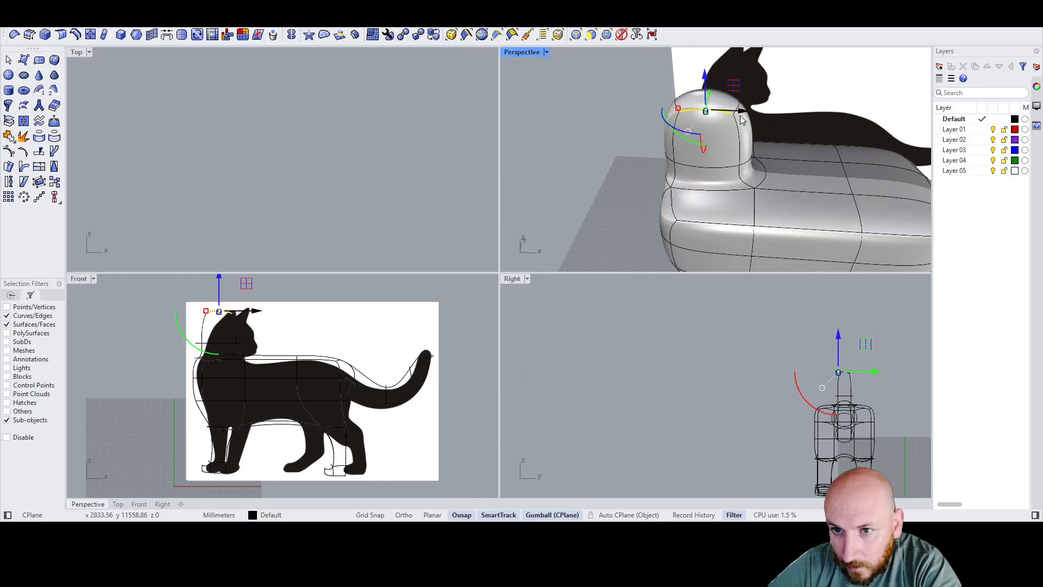
# Step: Extrude the head's face on the tail side outward as a snout, past the silhouette's face
pyautogui.click(748, 144)
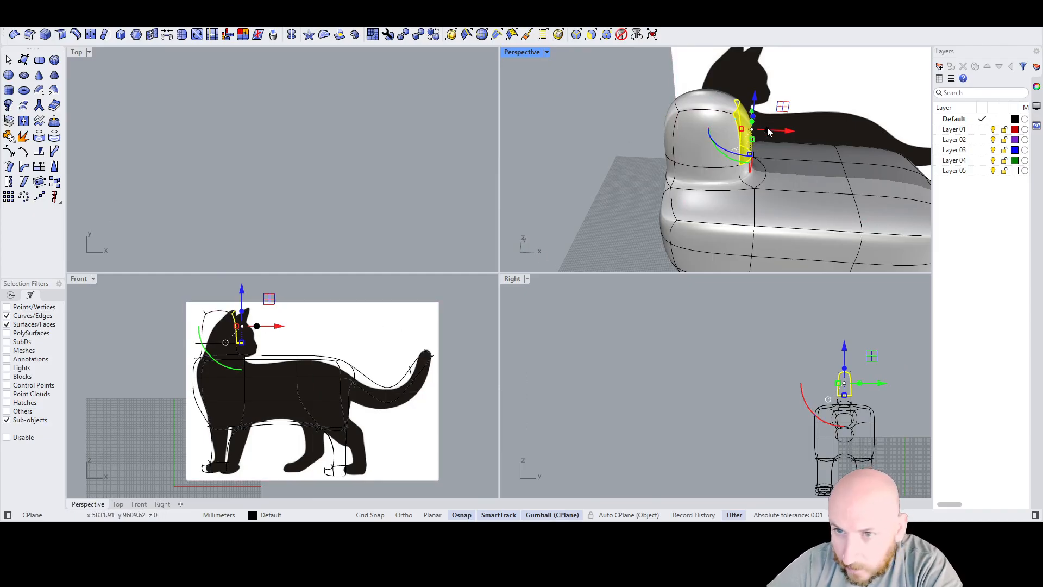
pyautogui.moveTo(767, 129); pyautogui.dragTo(820, 132)
pyautogui.click(845, 88)
# Step: Lower the upper edge of the snout's end face to slope the forehead down
pyautogui.moveTo(845, 87); pyautogui.dragTo(807, 100, button='right')
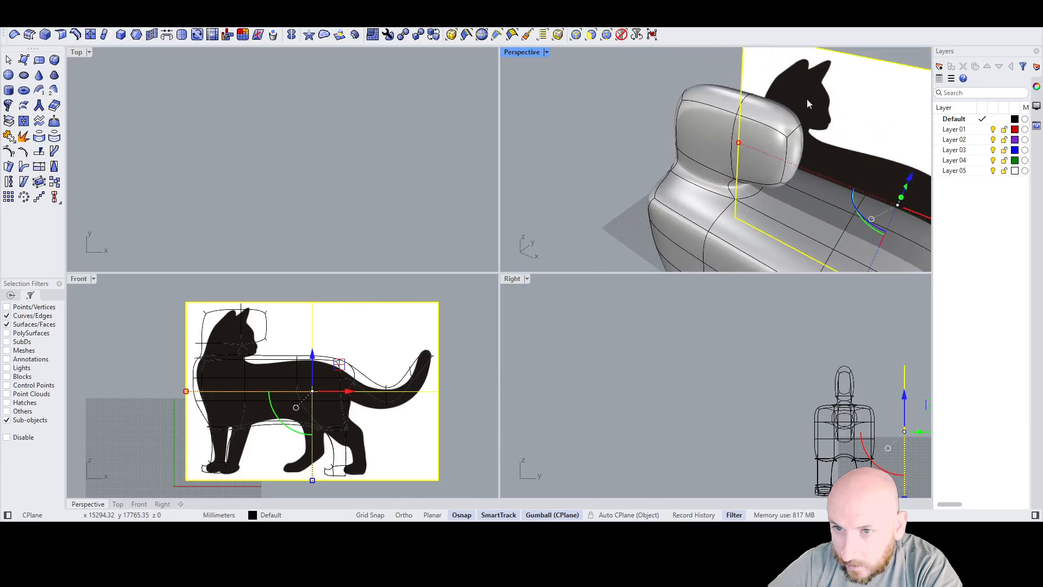
pyautogui.scroll(4, 790, 132)
pyautogui.click(792, 129)
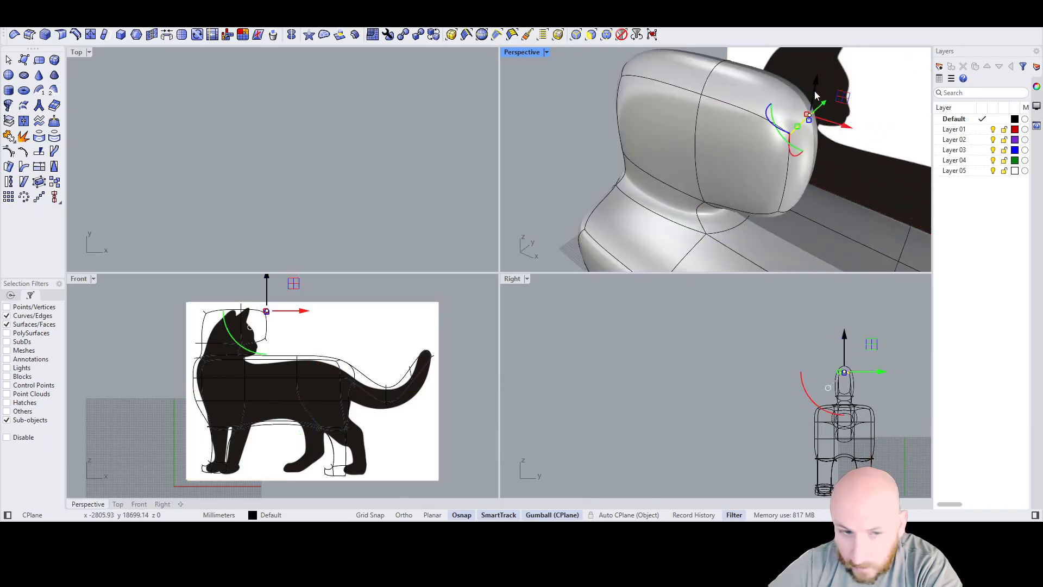
pyautogui.moveTo(815, 96); pyautogui.dragTo(812, 165)
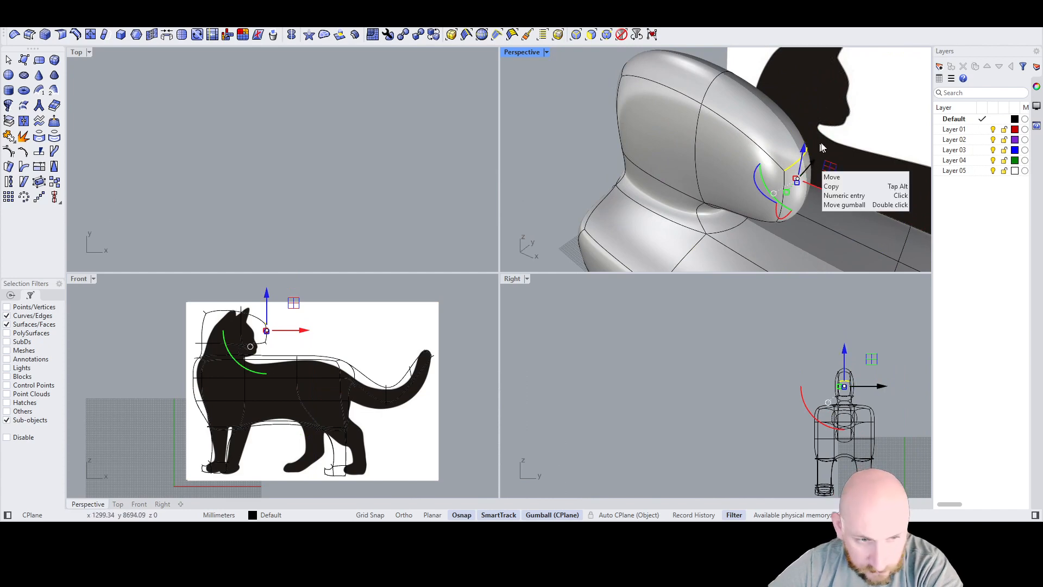
pyautogui.press('Escape')
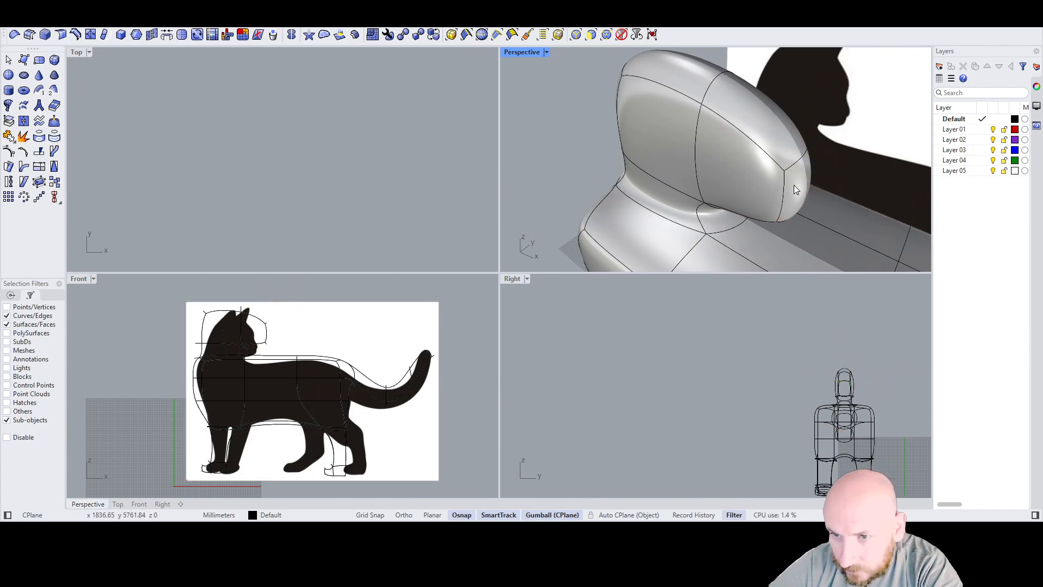
# Step: Pull the snout's end face back toward the head to match the silhouette's face
pyautogui.click(794, 186)
pyautogui.moveTo(837, 211); pyautogui.dragTo(795, 179)
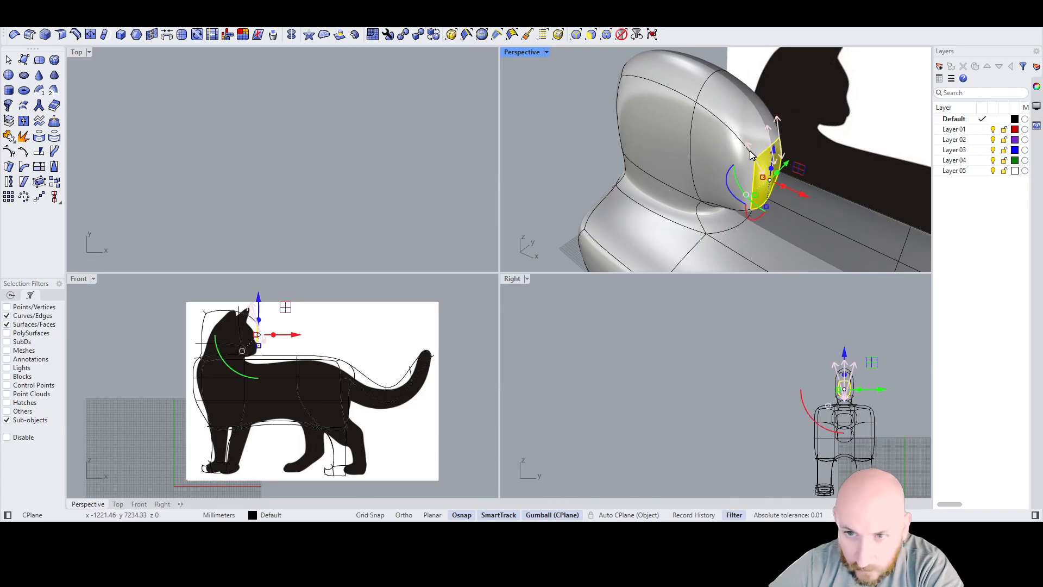
pyautogui.moveTo(796, 179); pyautogui.dragTo(782, 108, button='right')
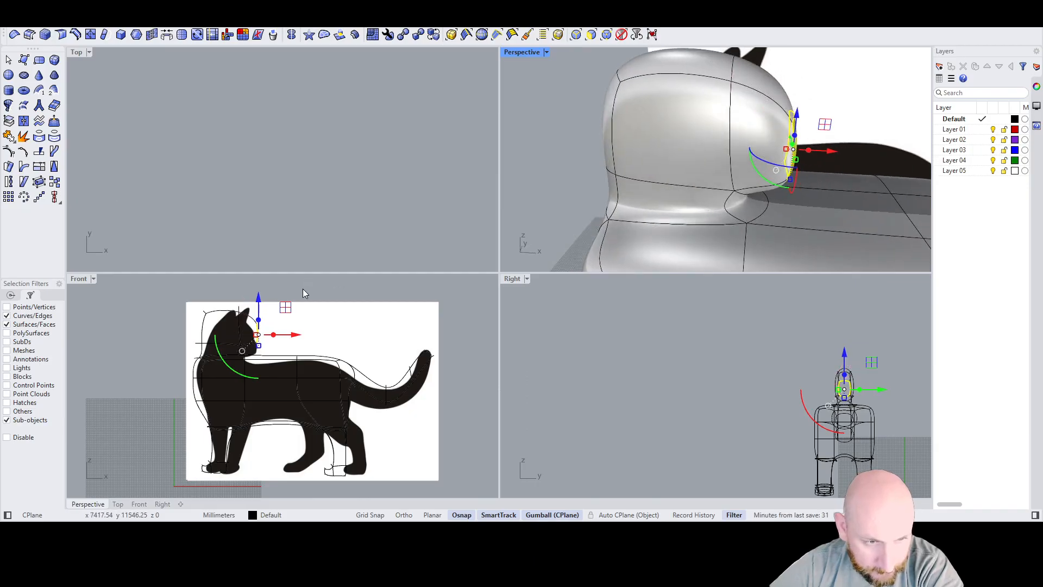
# Step: Select the two top faces of the head and lower them toward the silhouette's skull line
pyautogui.click(701, 61)
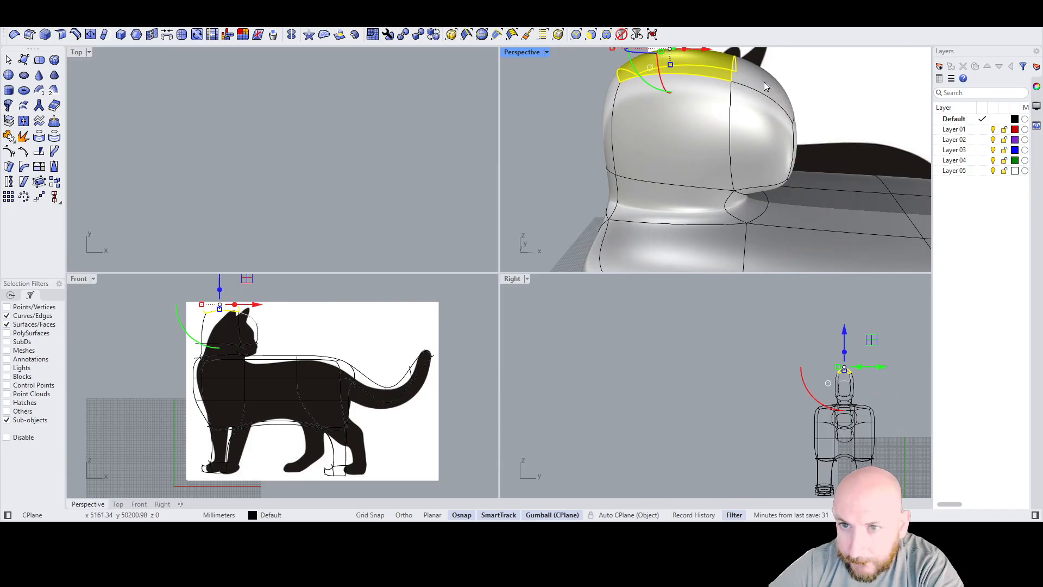
pyautogui.moveTo(759, 97); pyautogui.dragTo(760, 120, button='right')
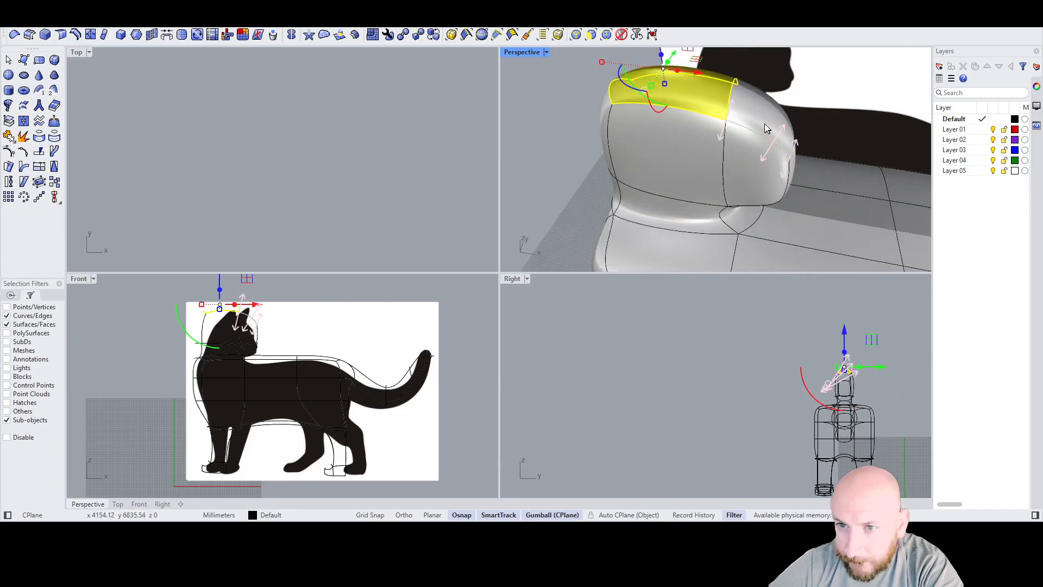
pyautogui.keyDown('shift'); pyautogui.click(746, 89); pyautogui.keyUp('shift')
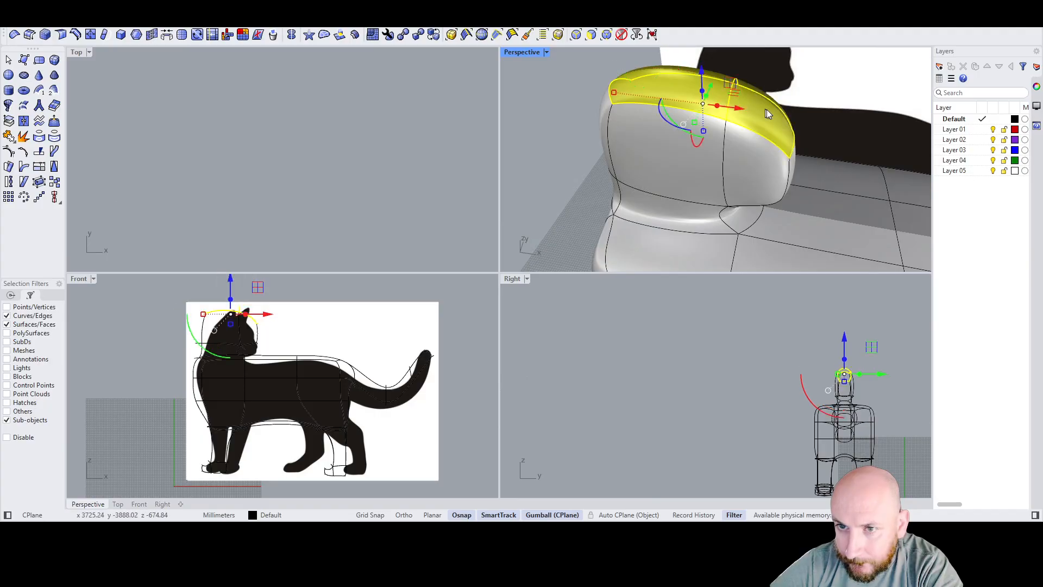
pyautogui.moveTo(703, 76); pyautogui.dragTo(706, 115)
pyautogui.click(582, 106)
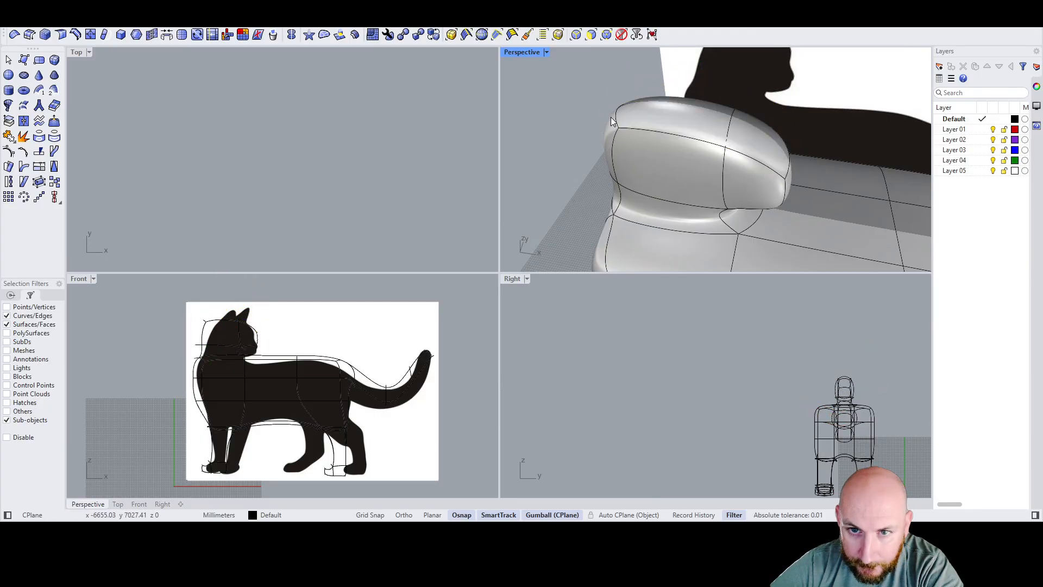
# Step: Move the upper edge at the back of the head toward the face to follow the silhouette
pyautogui.click(614, 116)
pyautogui.moveTo(640, 112); pyautogui.dragTo(714, 121)
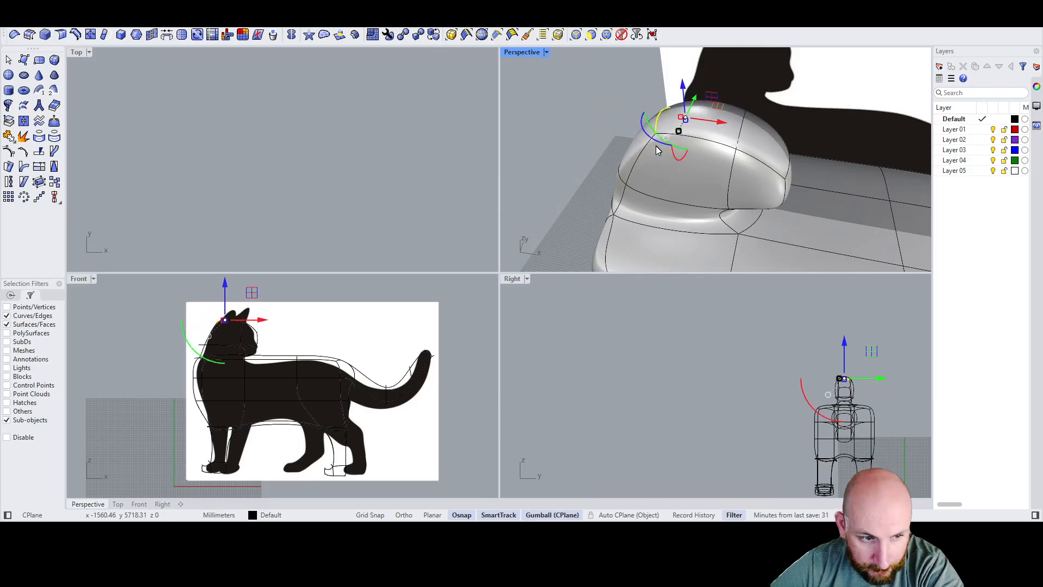
# Step: Move the lower edge at the back of the head slightly inward to the silhouette's nape
pyautogui.scroll(3, 637, 164)
pyautogui.click(636, 165)
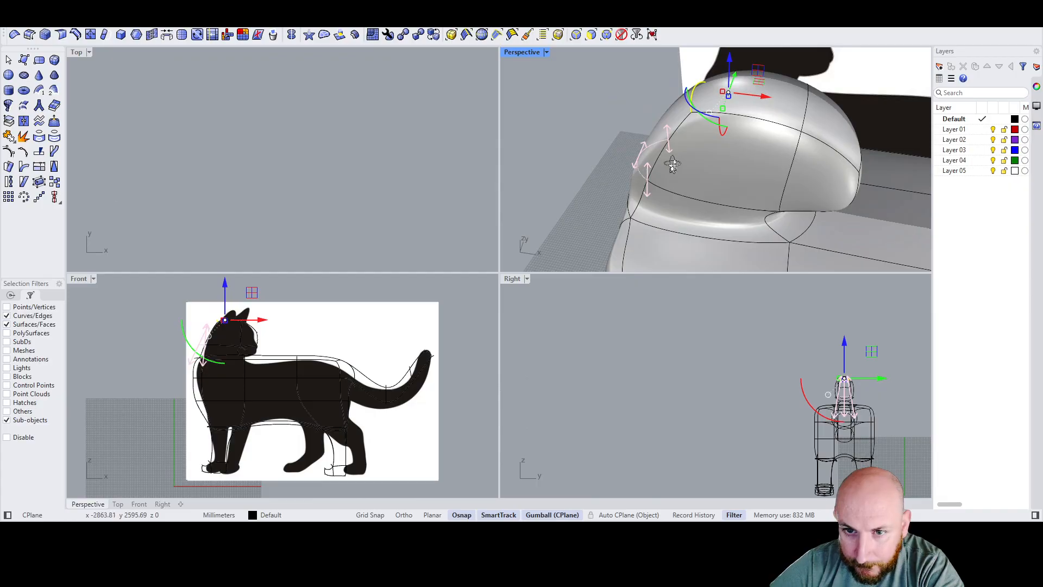
pyautogui.moveTo(669, 157); pyautogui.dragTo(706, 151, button='right')
pyautogui.click(656, 196)
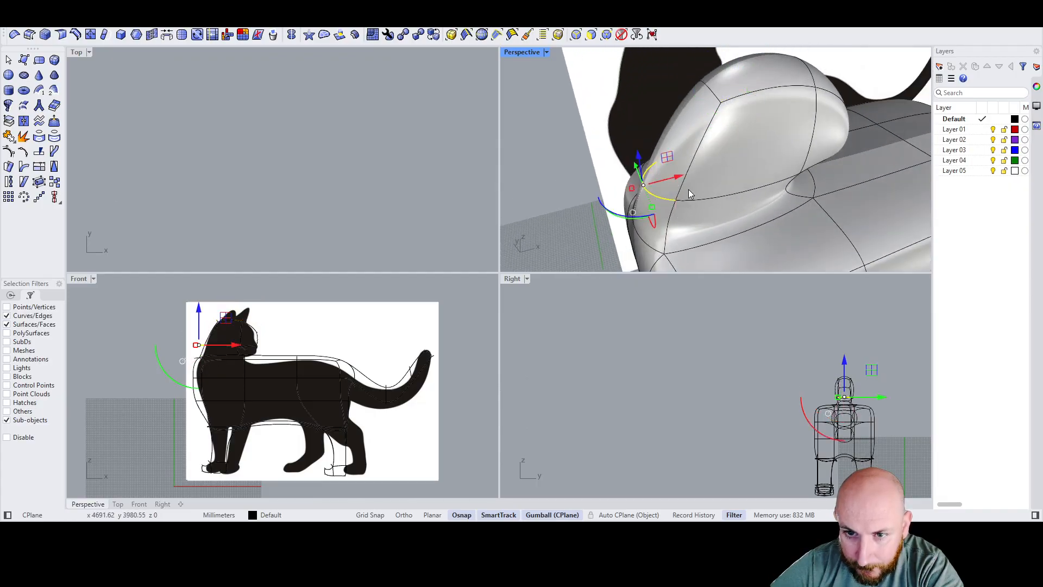
pyautogui.moveTo(675, 178); pyautogui.dragTo(687, 176)
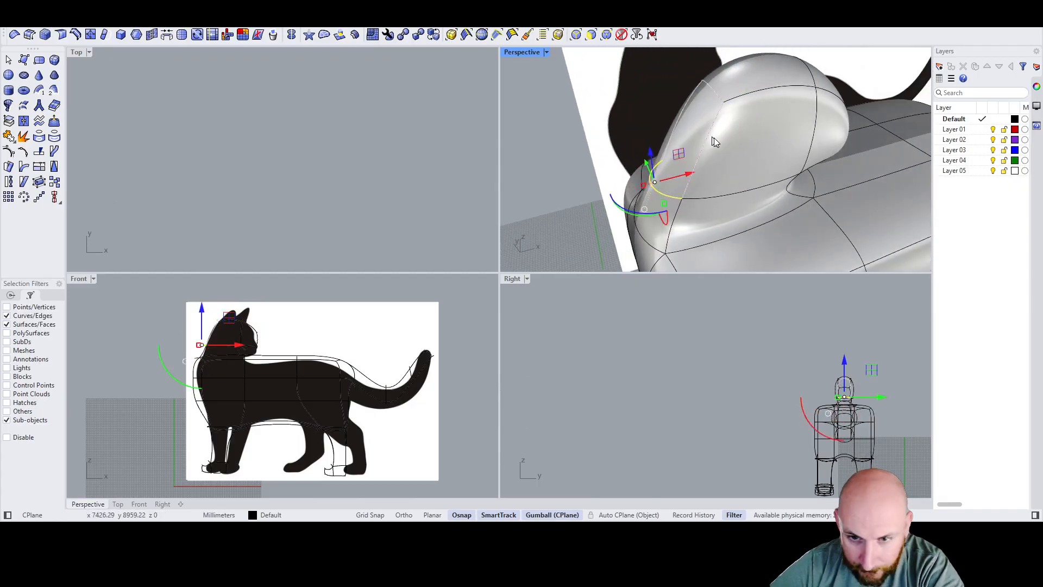
# Step: Move the edge at the base of the nape slightly toward the tail to smooth the neck line
pyautogui.scroll(-5, 714, 139)
pyautogui.scroll(4, 694, 195)
pyautogui.moveTo(681, 180); pyautogui.dragTo(659, 151, button='right')
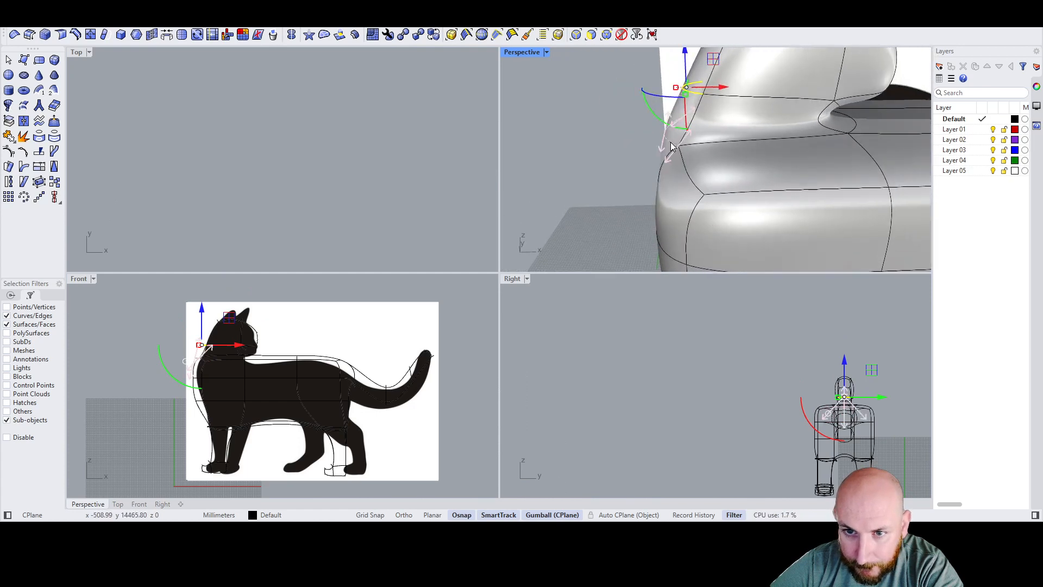
pyautogui.click(706, 141)
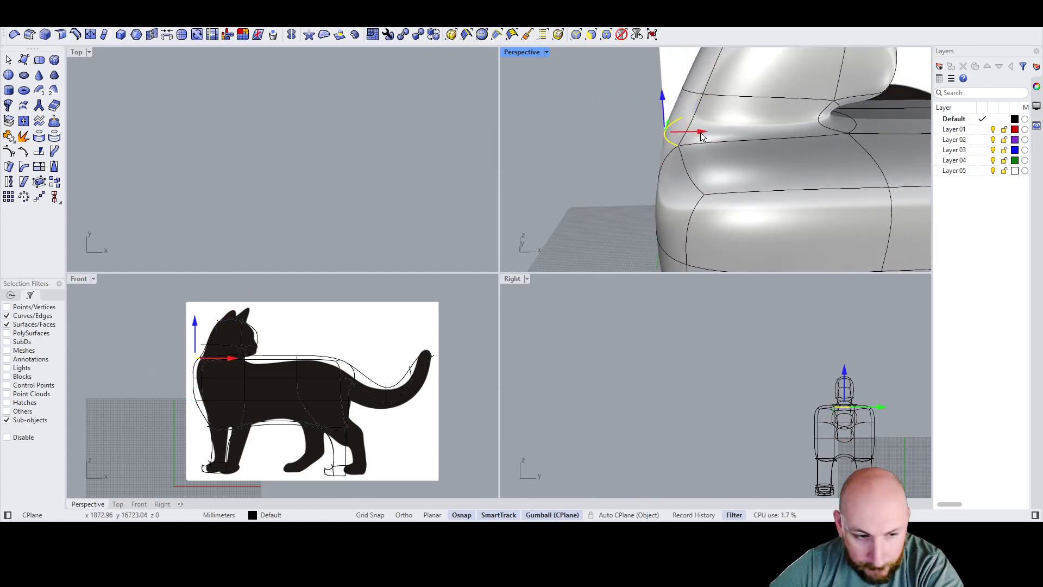
pyautogui.moveTo(711, 138); pyautogui.dragTo(711, 139)
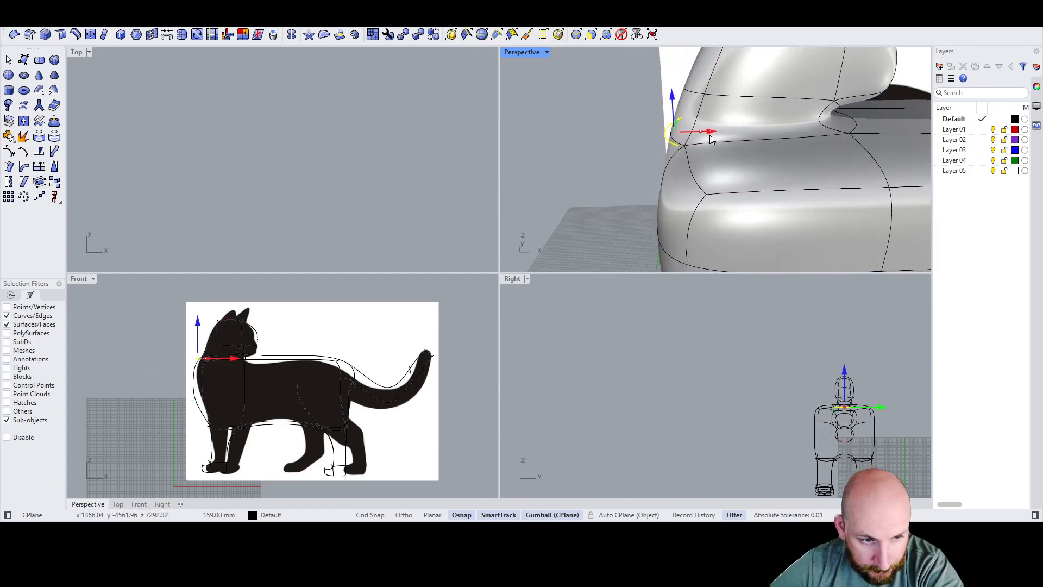
# Step: Move the vertical corner edge of the chest toward the tail to follow the silhouette's shoulder
pyautogui.click(660, 247)
pyautogui.click(688, 236)
pyautogui.moveTo(688, 235); pyautogui.dragTo(740, 236)
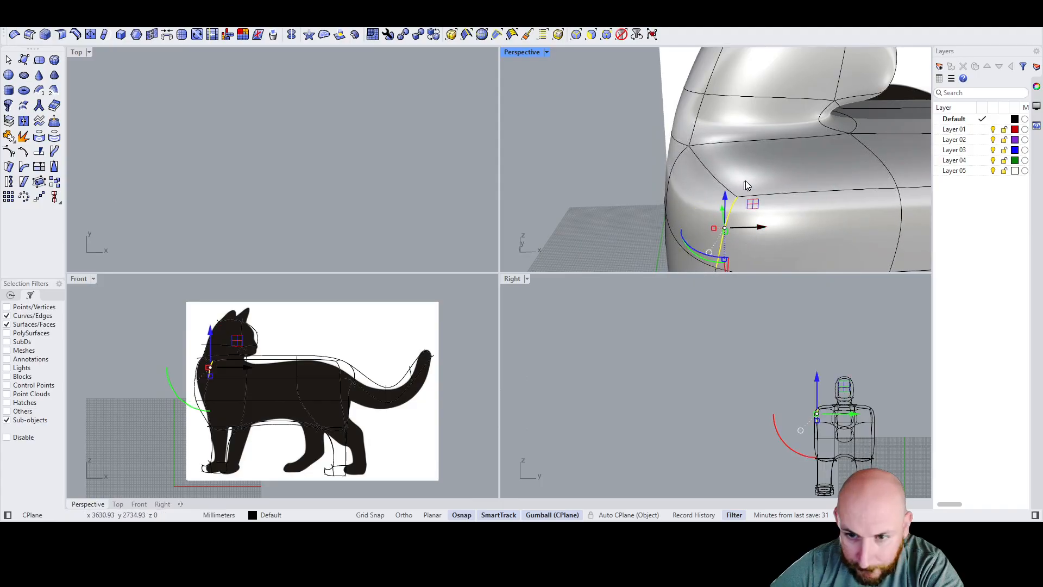
# Step: Move the lower front edge of the chest toward the tail to the silhouette and check the whole cat
pyautogui.scroll(-7, 744, 183)
pyautogui.scroll(8, 729, 203)
pyautogui.click(731, 205)
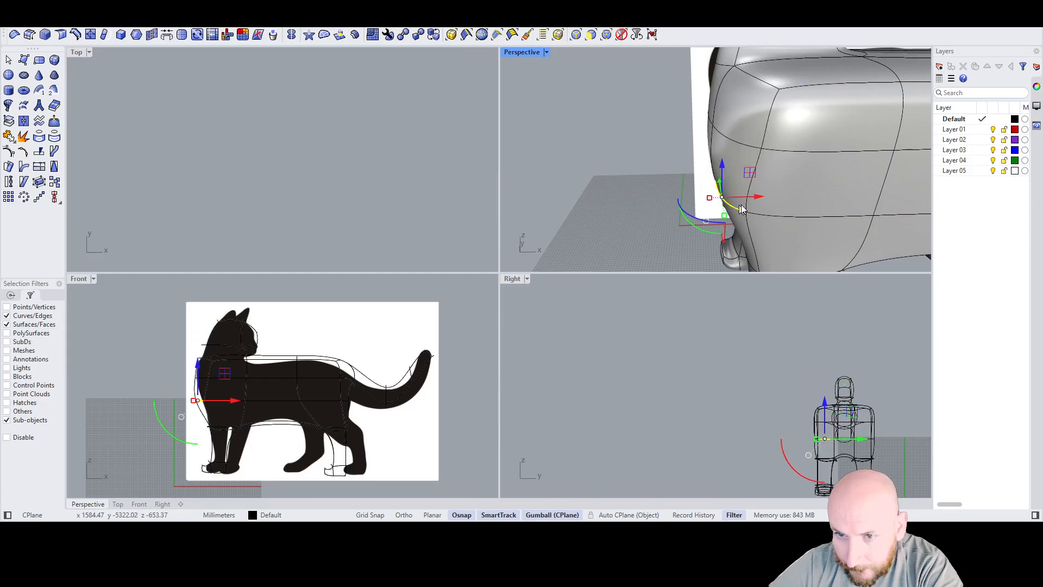
pyautogui.moveTo(758, 201); pyautogui.dragTo(785, 205)
pyautogui.scroll(-5, 604, 162)
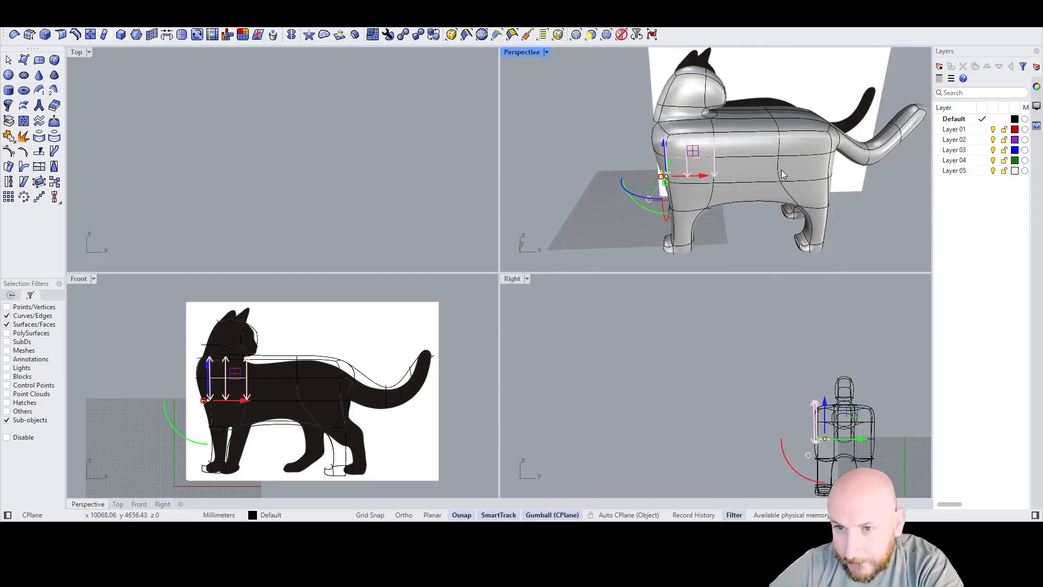
pyautogui.scroll(6, 700, 95)
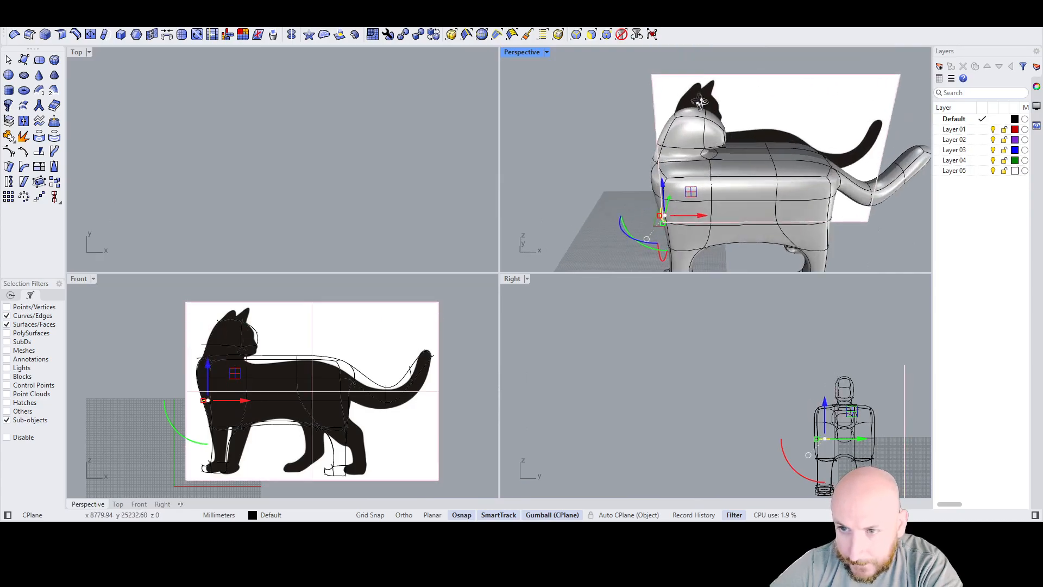
# Step: Select the top face of the head and subdivide it into smaller faces
pyautogui.moveTo(712, 106); pyautogui.dragTo(698, 154, button='right')
pyautogui.click(699, 154)
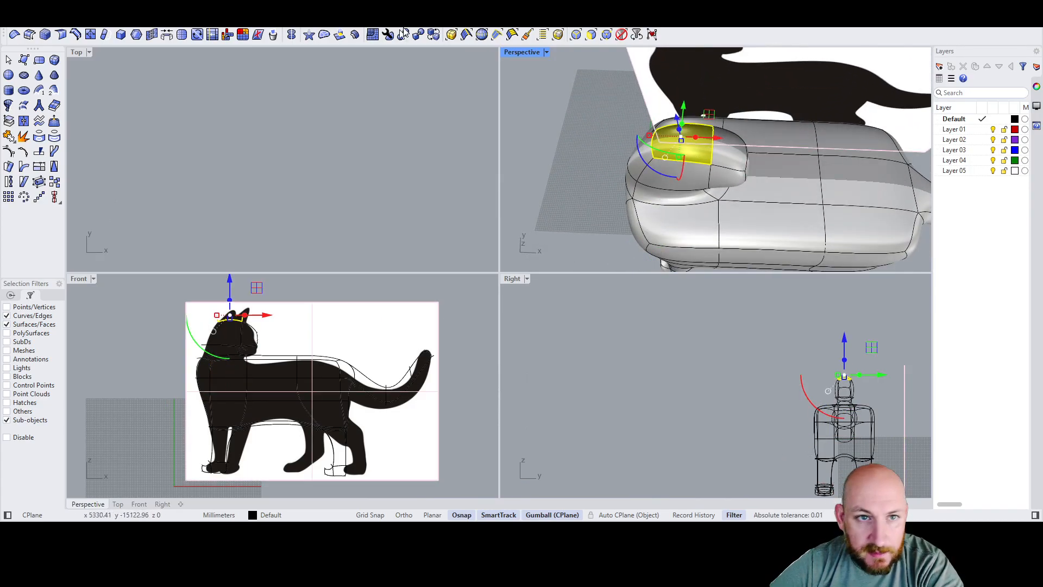
pyautogui.click(182, 35)
pyautogui.click(572, 154)
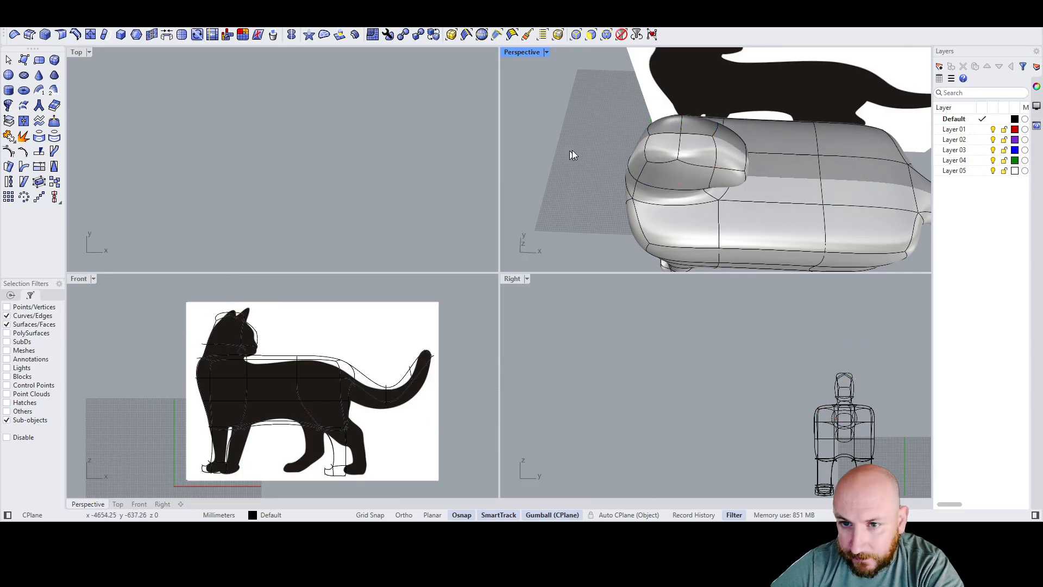
# Step: Try to extrude the rear corner face on top of the head upward into an ear, and undo the extrusion
pyautogui.moveTo(710, 140); pyautogui.dragTo(738, 85, button='right')
pyautogui.scroll(5, 696, 116)
pyautogui.click(660, 201)
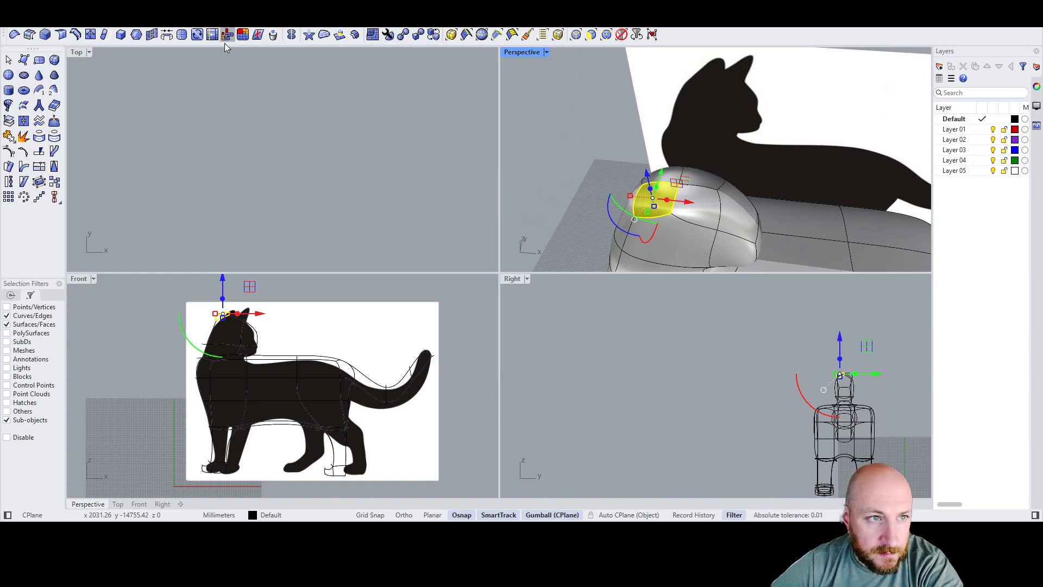
pyautogui.click(339, 36)
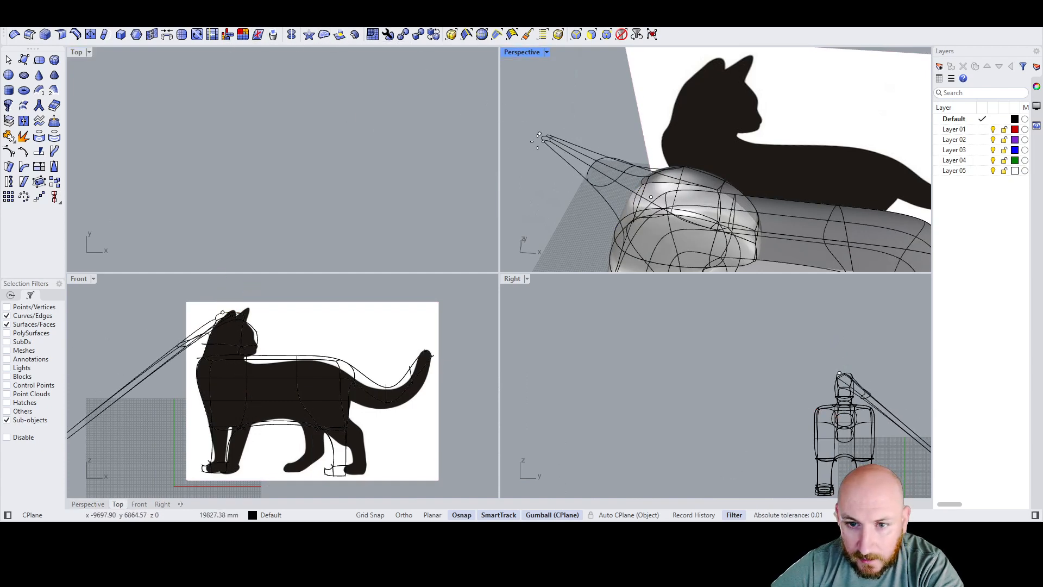
pyautogui.scroll(6, 268, 318)
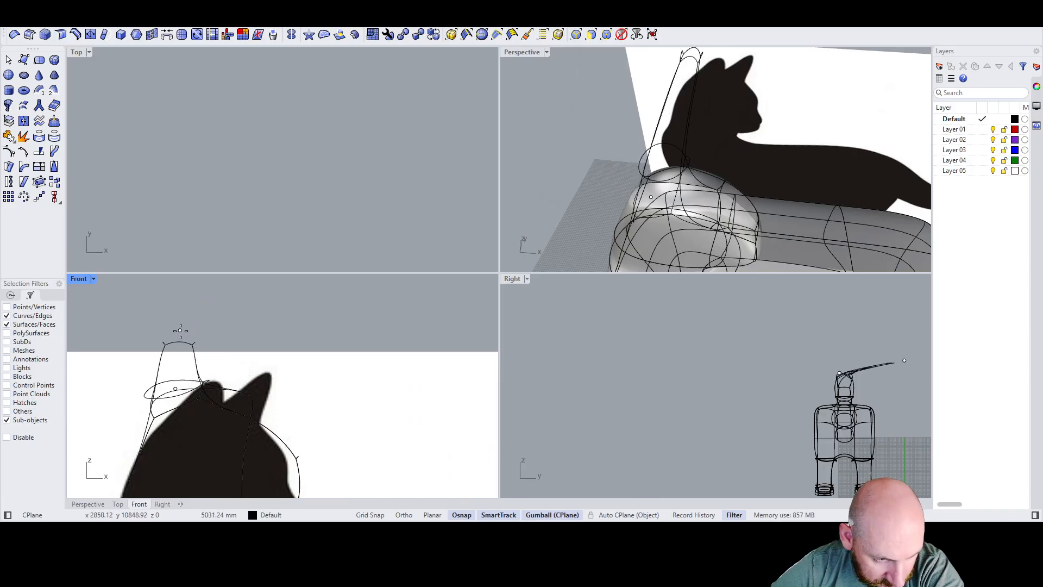
pyautogui.click(177, 337)
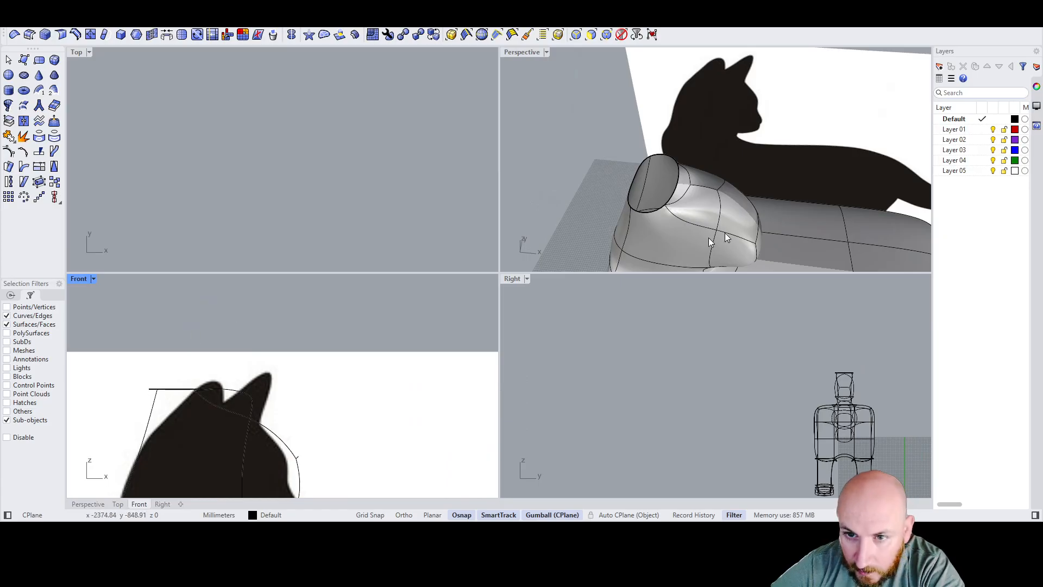
pyautogui.click(655, 205)
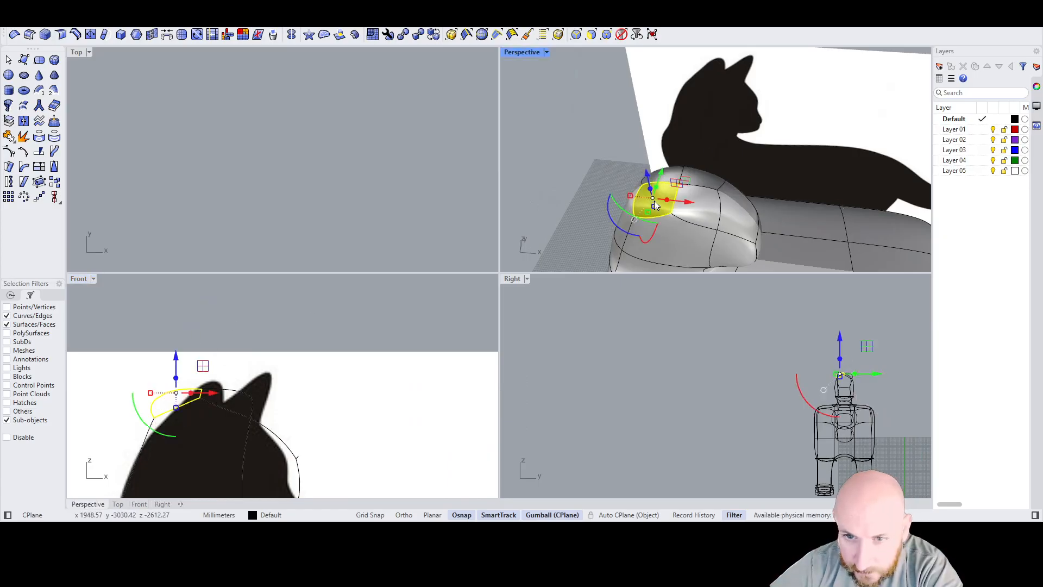
pyautogui.rightClick(663, 149)
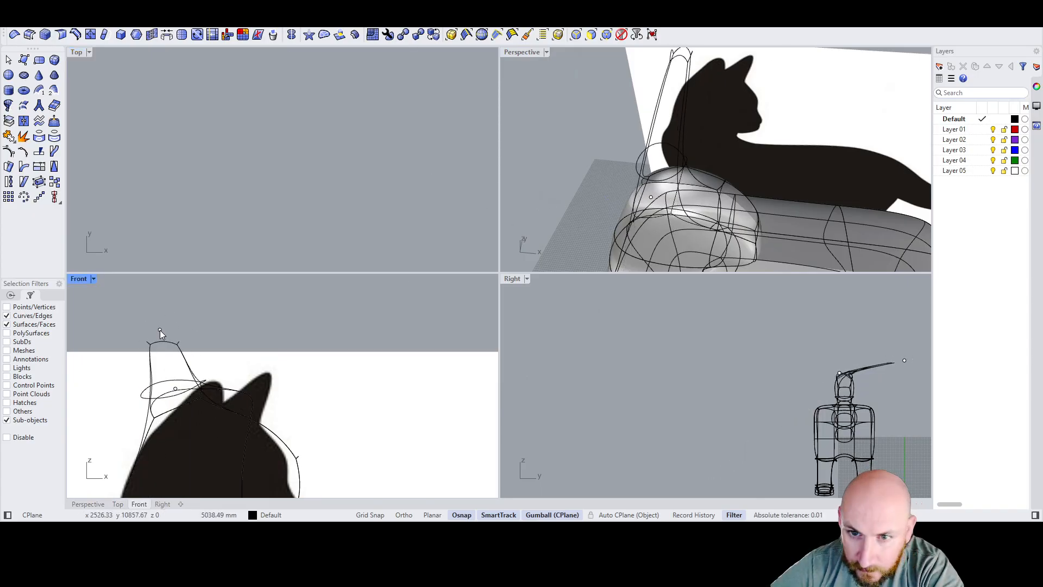
pyautogui.click(160, 330)
pyautogui.moveTo(715, 233); pyautogui.dragTo(749, 221, button='right')
pyautogui.hotkey('ctrl', 'z')
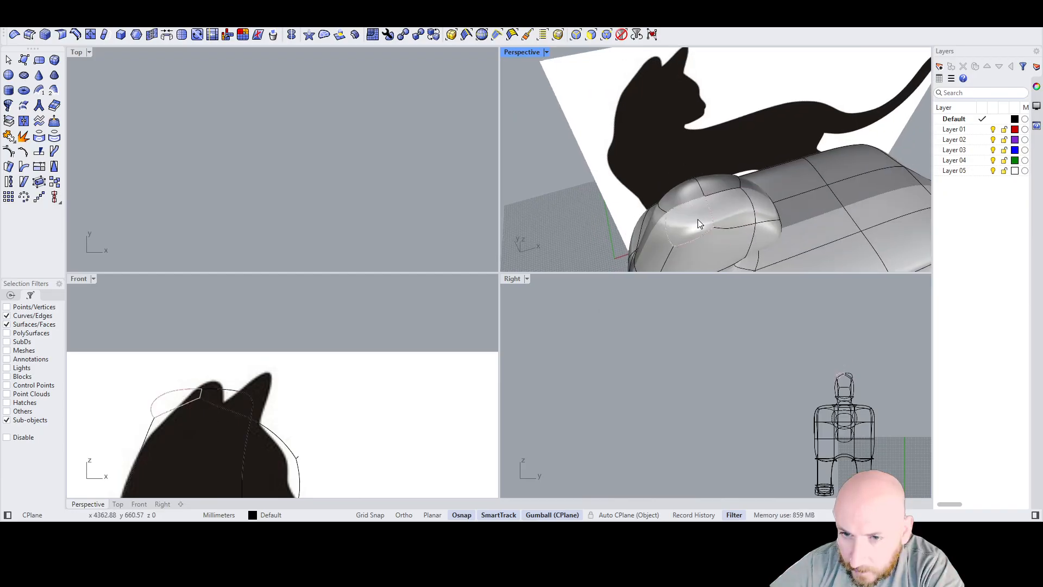
# Step: Move the rear corner face on top of the head slightly outward, away from the centre line
pyautogui.click(699, 223)
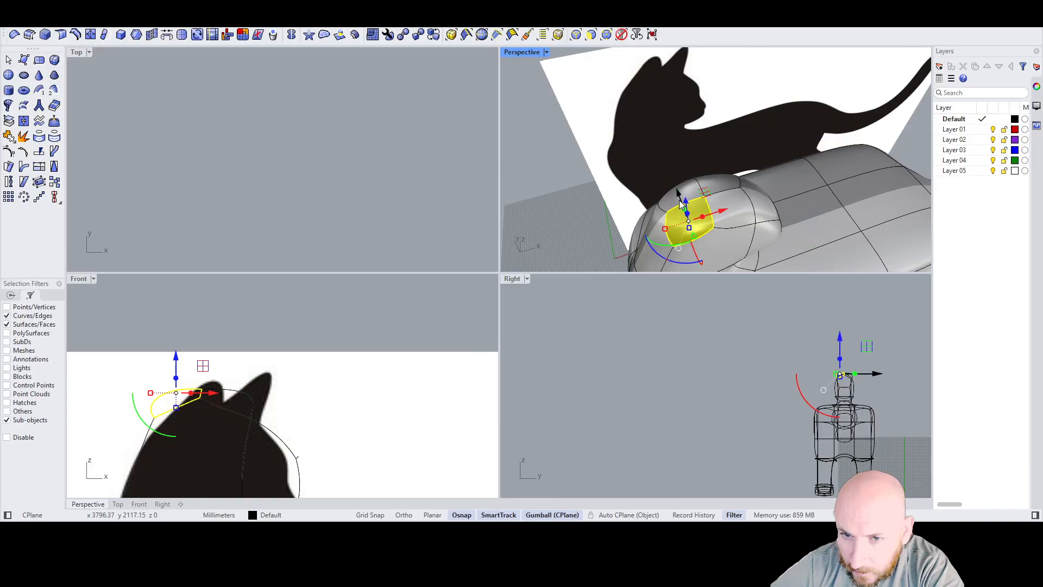
pyautogui.moveTo(681, 202); pyautogui.dragTo(685, 212)
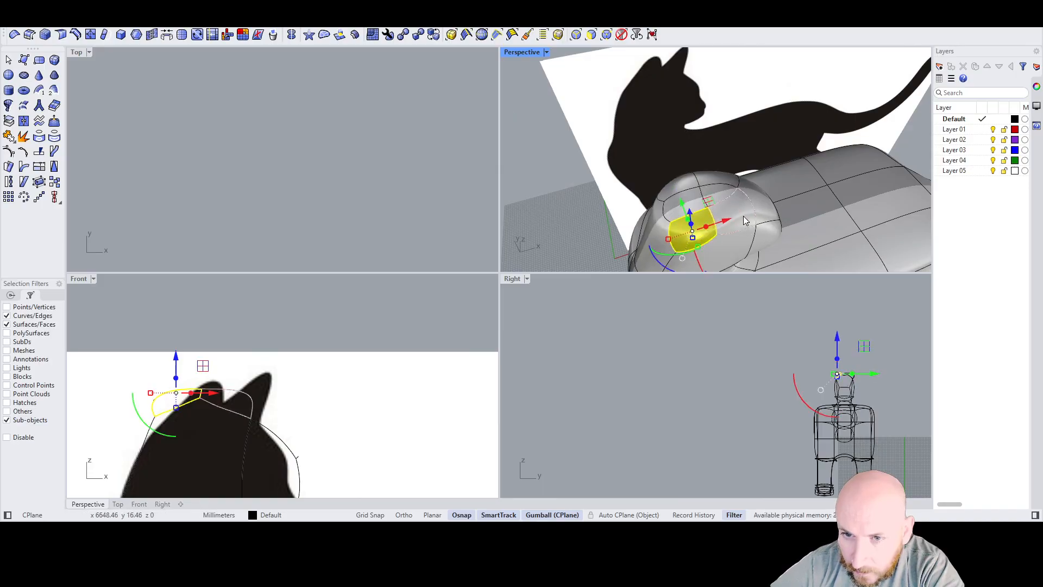
pyautogui.moveTo(762, 207); pyautogui.dragTo(622, 175, button='right')
# Step: Extrude the rear corner face on top of the head upward to form the mirrored pair of ears
pyautogui.click(595, 151)
pyautogui.click(637, 188)
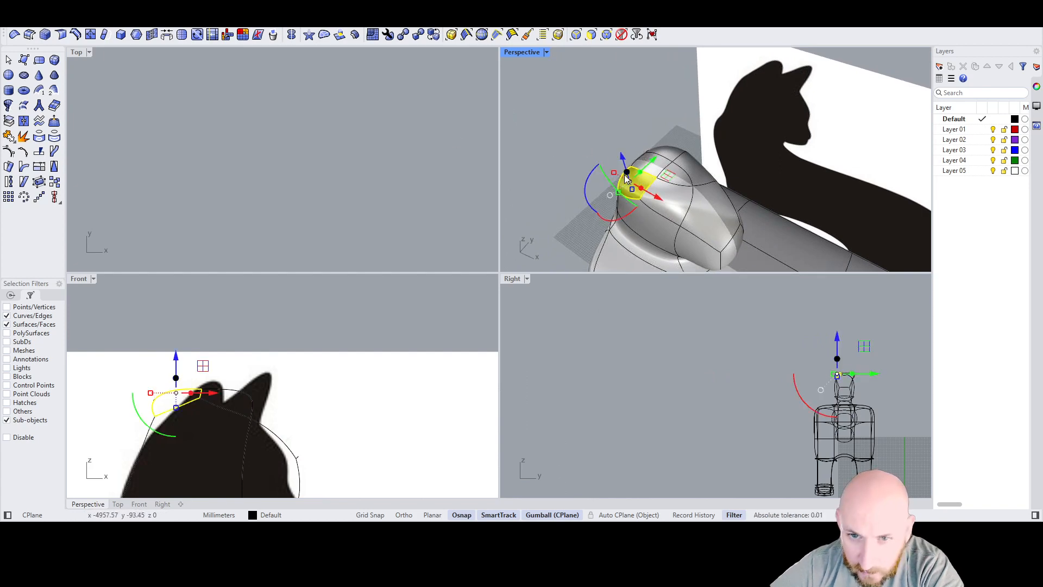
pyautogui.moveTo(625, 174); pyautogui.dragTo(616, 140)
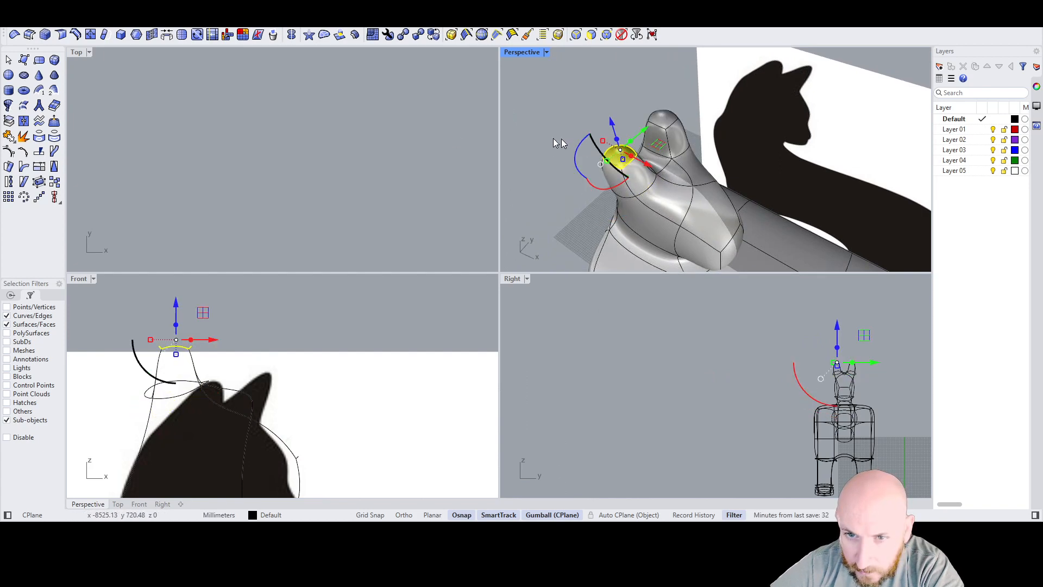
pyautogui.click(553, 138)
pyautogui.moveTo(708, 120)
pyautogui.mouseDown(button='right')
pyautogui.moveTo(750, 81)
pyautogui.moveTo(690, 128)
pyautogui.moveTo(617, 103)
pyautogui.moveTo(596, 121)
pyautogui.moveTo(695, 122)
pyautogui.mouseUp(button='right')
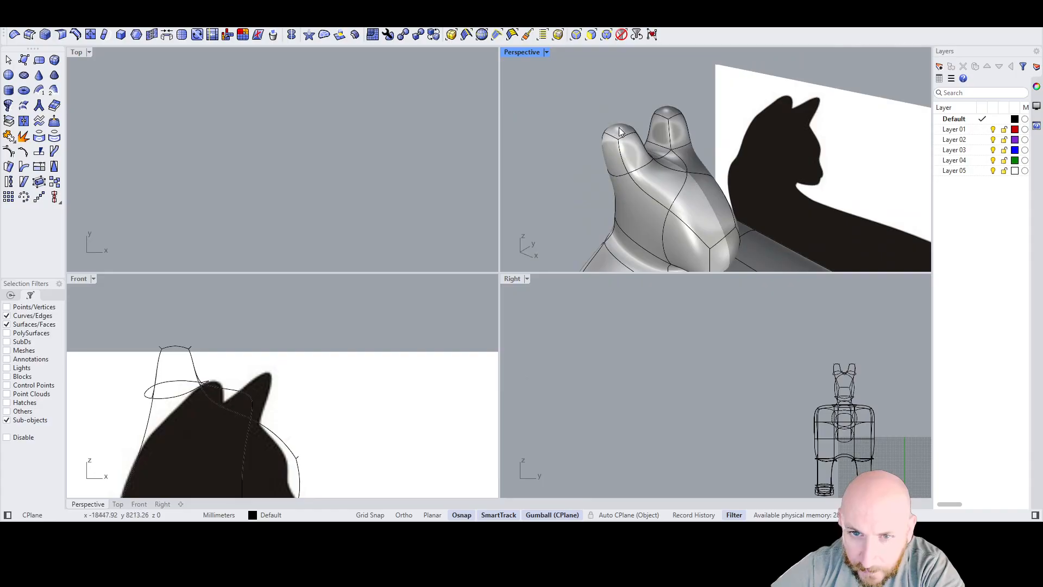
# Step: Move the inner edge of the ear's top outward to narrow the ear tip
pyautogui.scroll(3, 619, 129)
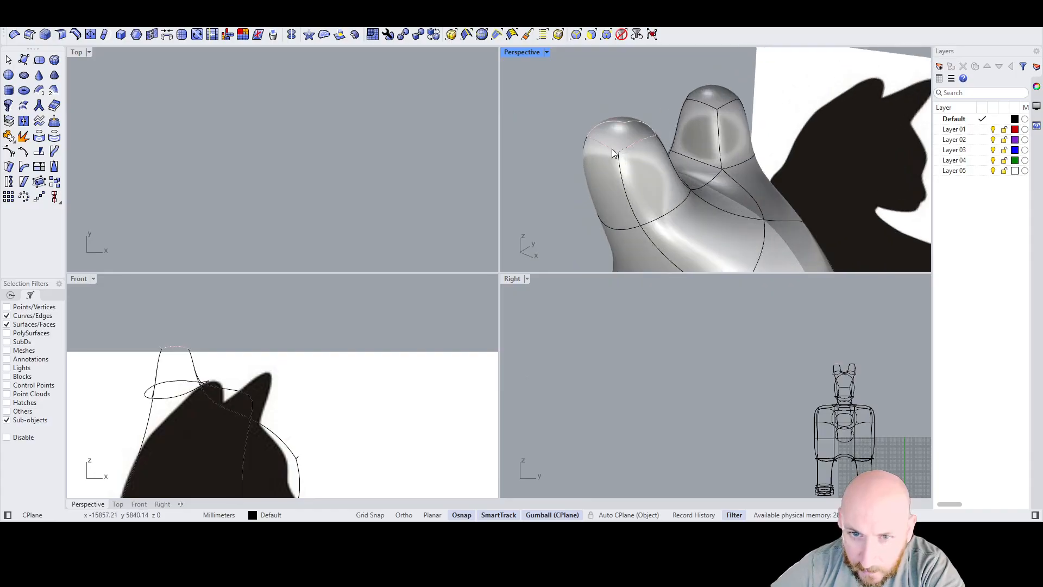
pyautogui.click(612, 149)
pyautogui.moveTo(620, 137)
pyautogui.mouseDown()
pyautogui.moveTo(655, 113)
pyautogui.moveTo(626, 135)
pyautogui.moveTo(654, 124)
pyautogui.moveTo(638, 135)
pyautogui.mouseUp()
pyautogui.click(654, 129)
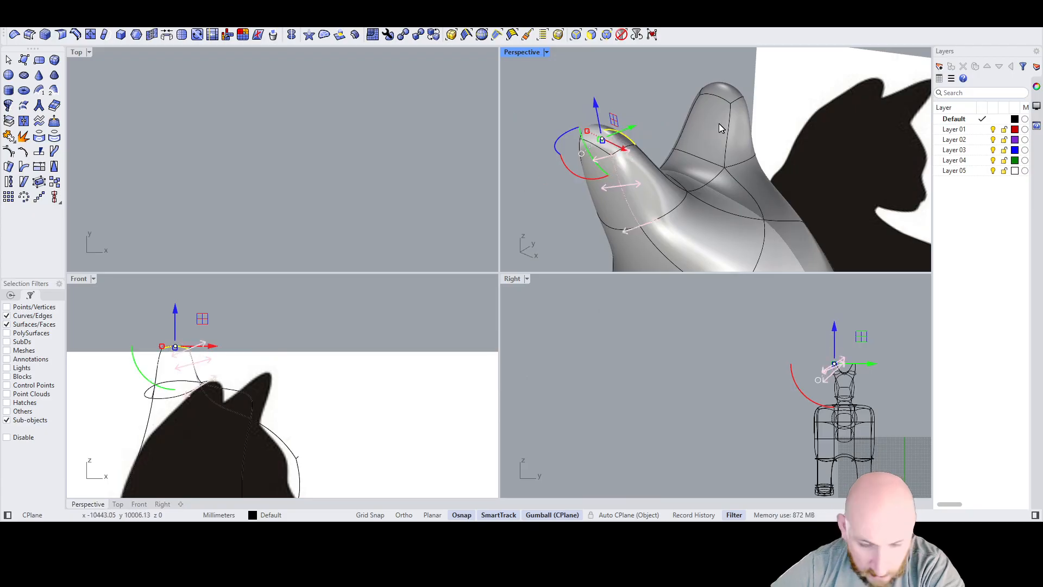
# Step: Lower the face between the two ears into the head to deepen the gap between them
pyautogui.scroll(-3, 720, 122)
pyautogui.moveTo(752, 135); pyautogui.dragTo(716, 142, button='right')
pyautogui.click(706, 132)
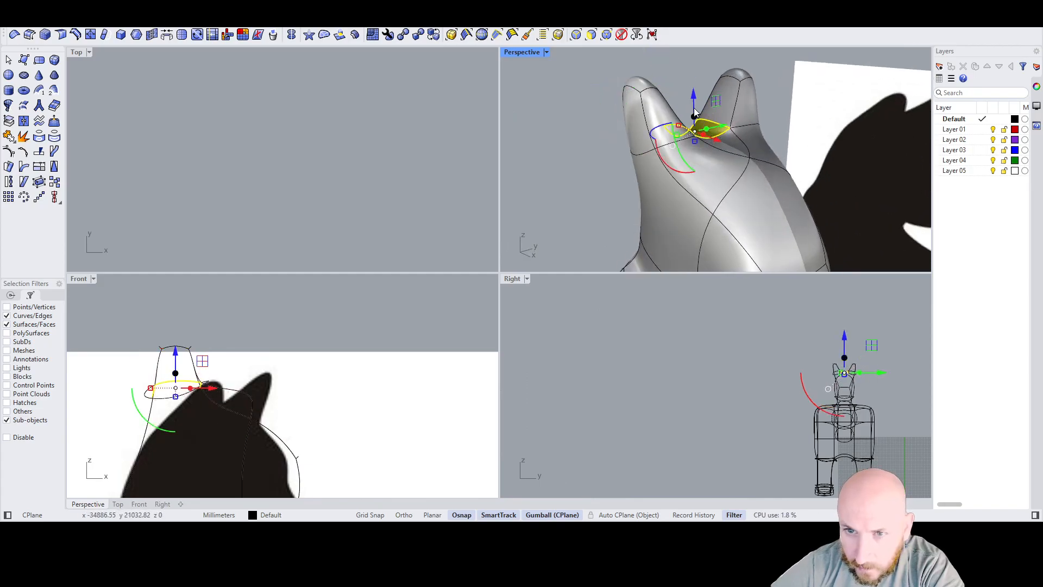
pyautogui.moveTo(694, 115); pyautogui.dragTo(701, 161)
pyautogui.moveTo(751, 200); pyautogui.dragTo(770, 214, button='right')
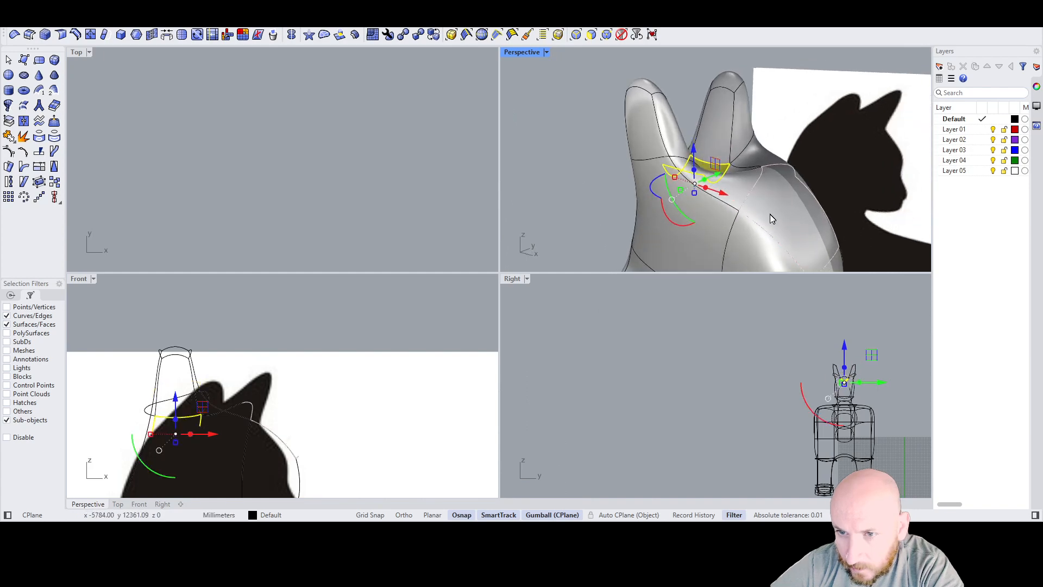
# Step: Switch the SubD to flat display and lower the front edge of the head's top to the silhouette's forehead
pyautogui.press('Tab')
pyautogui.press('Escape')
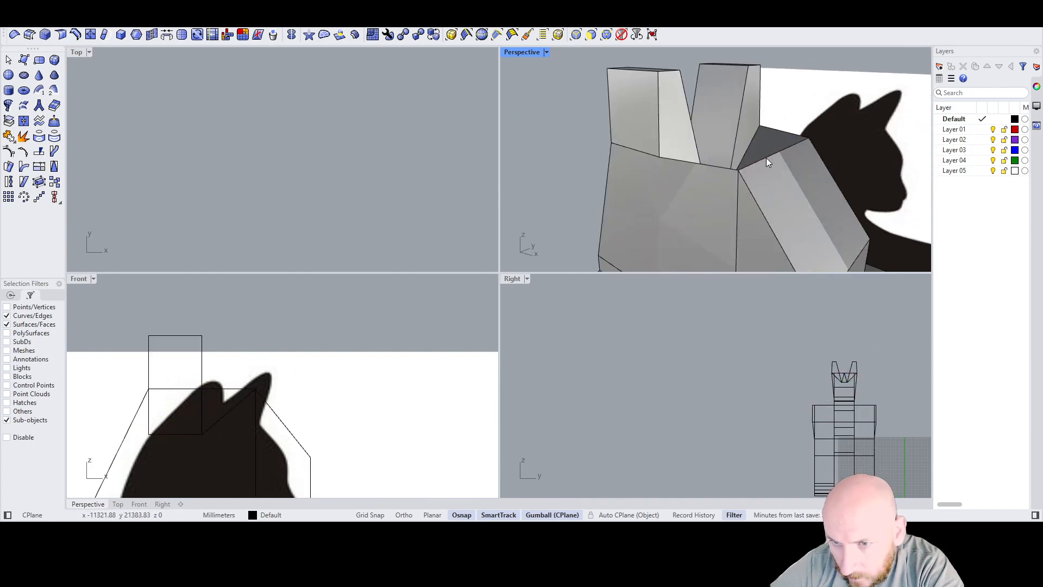
pyautogui.click(766, 157)
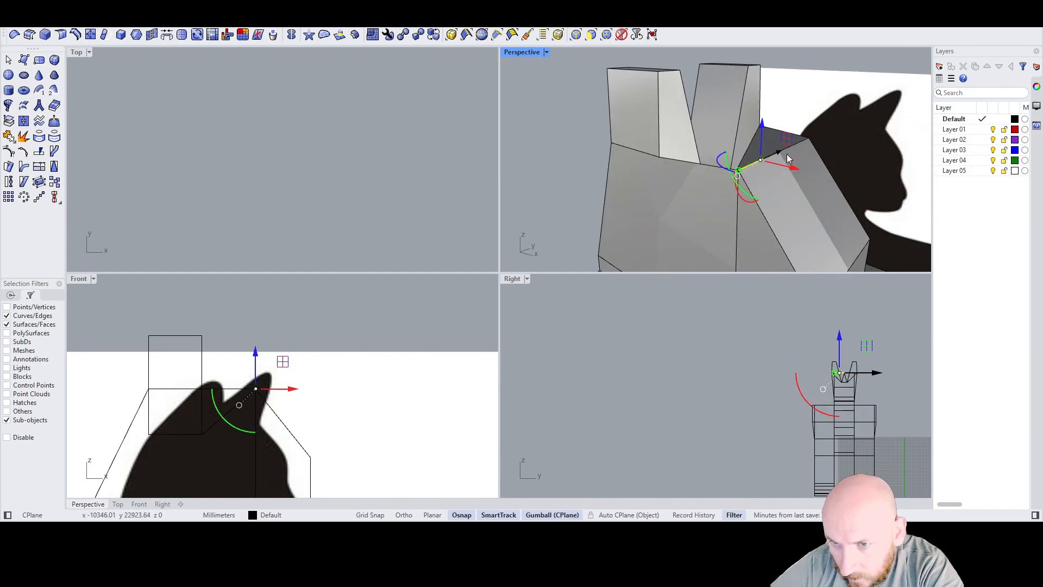
pyautogui.moveTo(761, 133); pyautogui.dragTo(771, 205)
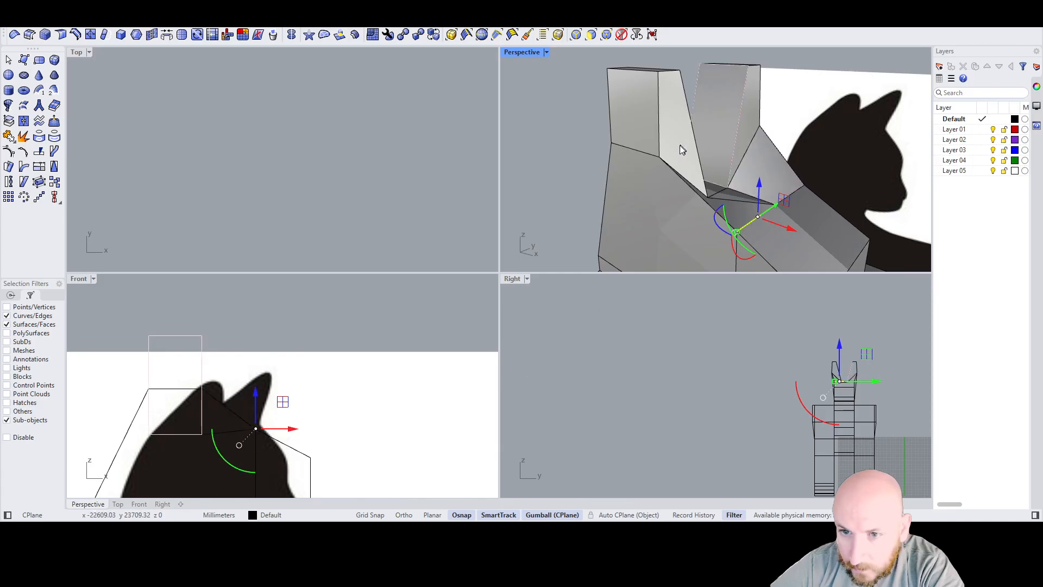
# Step: Lower the outer base edge of the ear on the side of the head to about the height of its inner base
pyautogui.moveTo(682, 149); pyautogui.dragTo(707, 168, button='right')
pyautogui.click(674, 182)
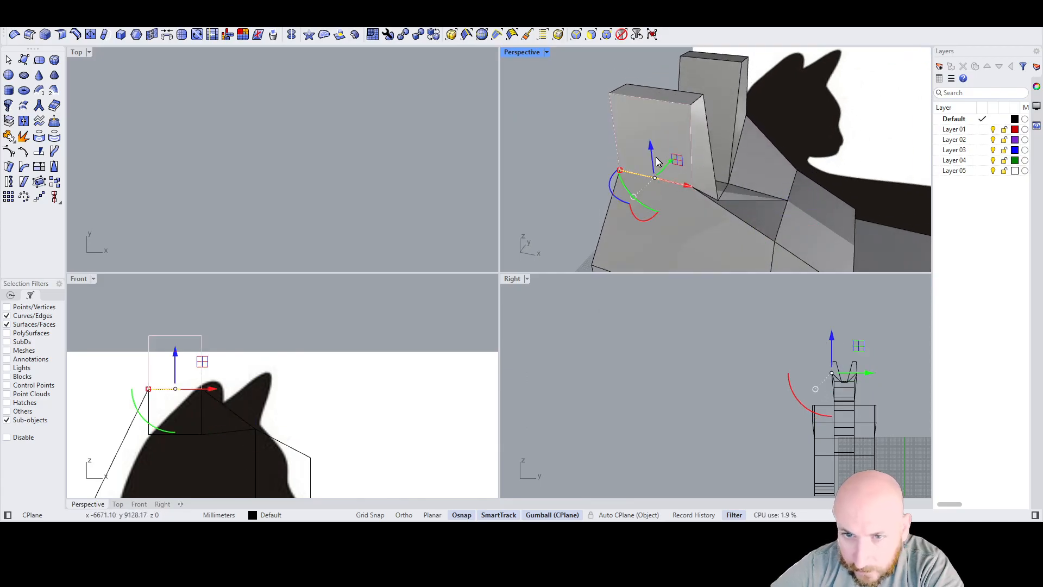
pyautogui.moveTo(652, 203); pyautogui.dragTo(659, 222)
pyautogui.moveTo(750, 181); pyautogui.dragTo(713, 156, button='right')
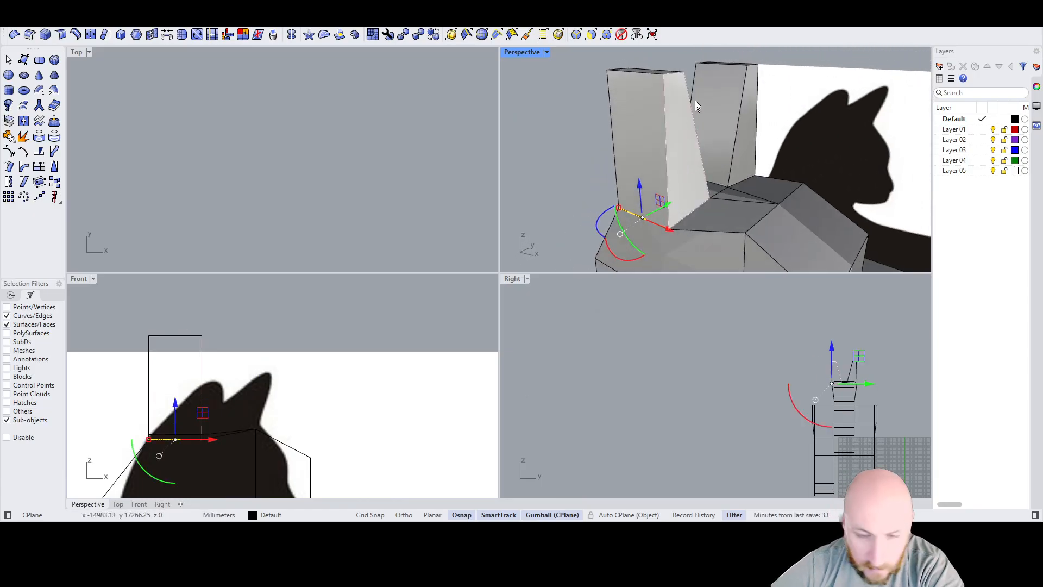
# Step: Lower the top face of the ear and move it toward the muzzle to the silhouette's ear tip
pyautogui.moveTo(704, 113); pyautogui.dragTo(646, 103, button='right')
pyautogui.click(645, 103)
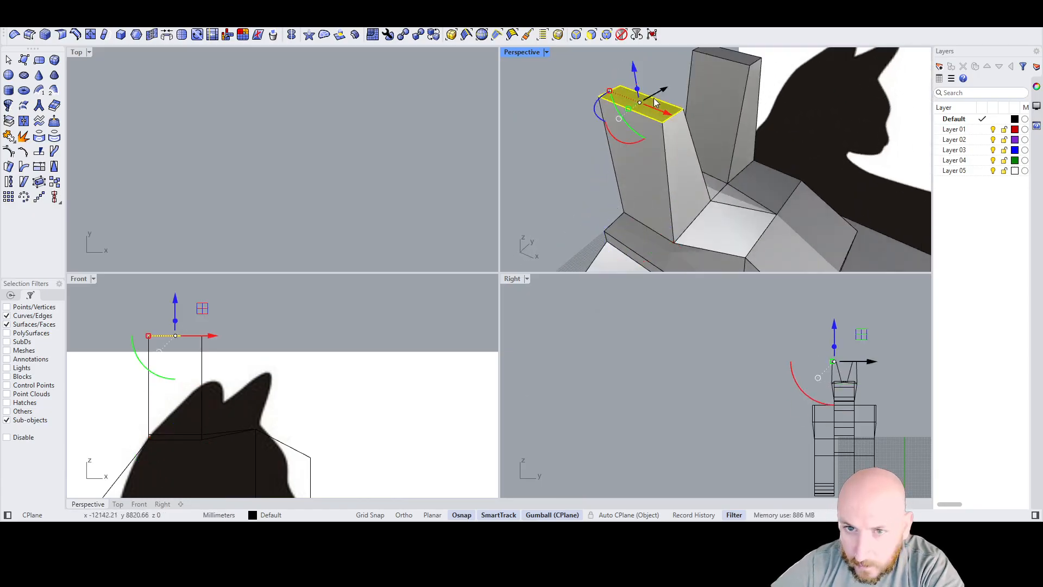
pyautogui.moveTo(635, 79); pyautogui.dragTo(647, 144)
pyautogui.moveTo(676, 180); pyautogui.dragTo(774, 204)
pyautogui.click(664, 164)
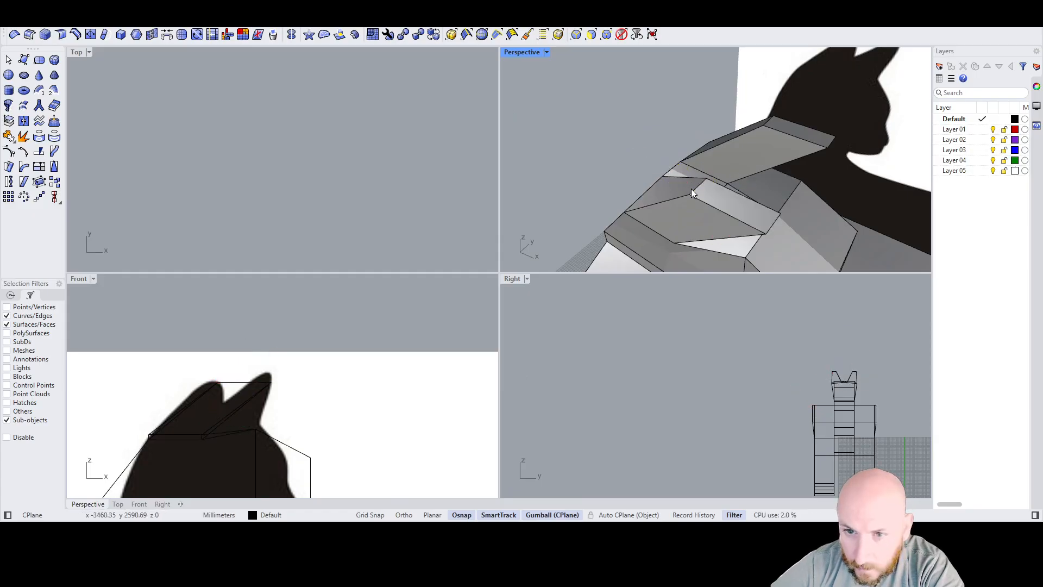
# Step: Move the rear edge of the ear's top toward the muzzle to make the tip pointed, and return to smooth display
pyautogui.keyDown('ctrl'); pyautogui.keyDown('shift'); pyautogui.click(697, 188); pyautogui.keyUp('shift'); pyautogui.keyUp('ctrl')
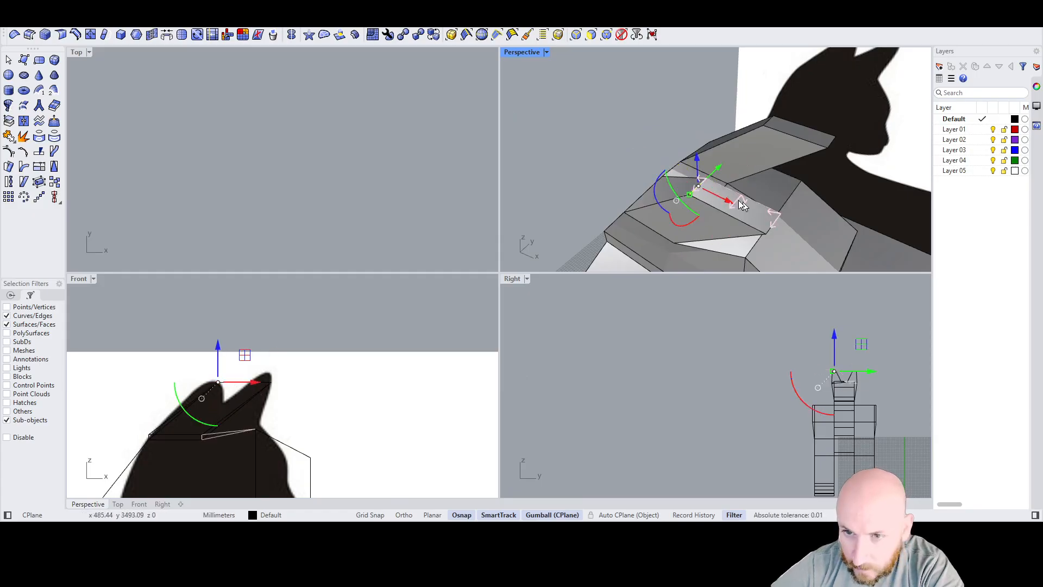
pyautogui.moveTo(724, 202); pyautogui.dragTo(775, 208)
pyautogui.moveTo(794, 167); pyautogui.dragTo(794, 136, button='right')
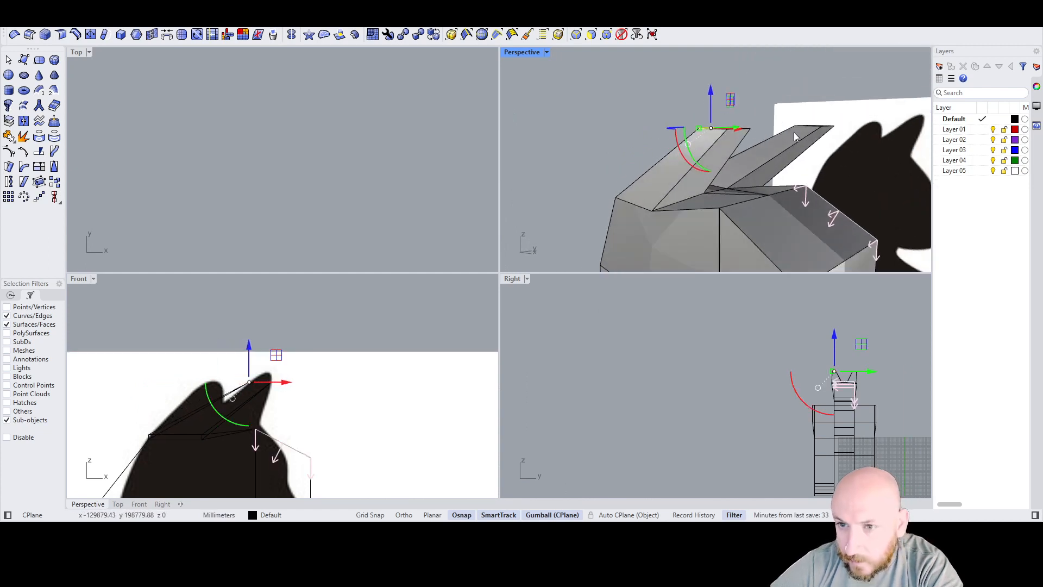
pyautogui.press('Tab')
pyautogui.moveTo(763, 171)
pyautogui.mouseDown(button='right')
pyautogui.moveTo(804, 128)
pyautogui.moveTo(815, 155)
pyautogui.moveTo(776, 178)
pyautogui.mouseUp(button='right')
# Step: Move the small front edge at the ear's base toward the muzzle to round out the forehead
pyautogui.click(708, 209)
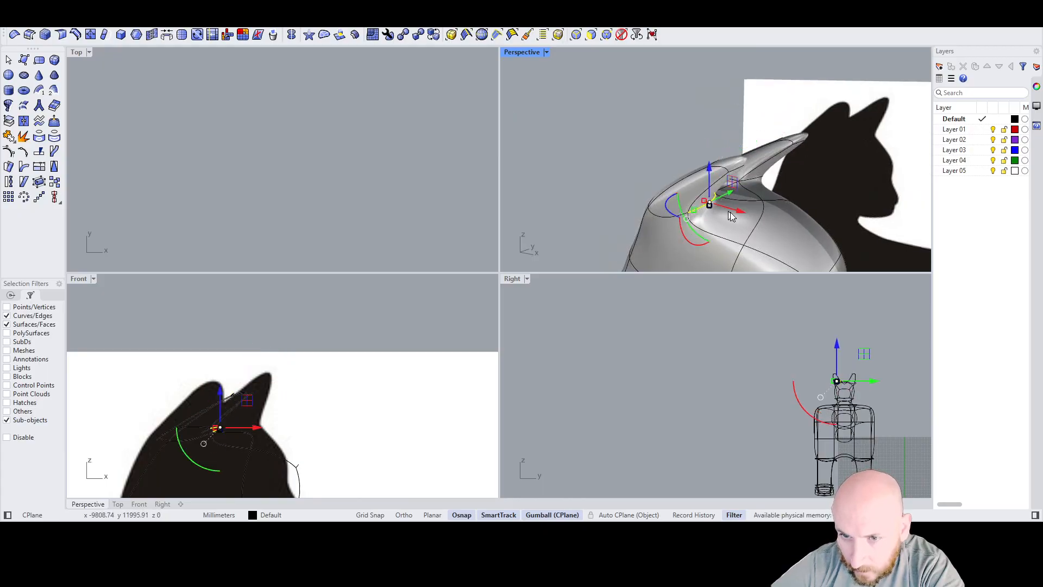
pyautogui.moveTo(739, 213); pyautogui.dragTo(822, 232)
pyautogui.moveTo(794, 210); pyautogui.dragTo(772, 191, button='right')
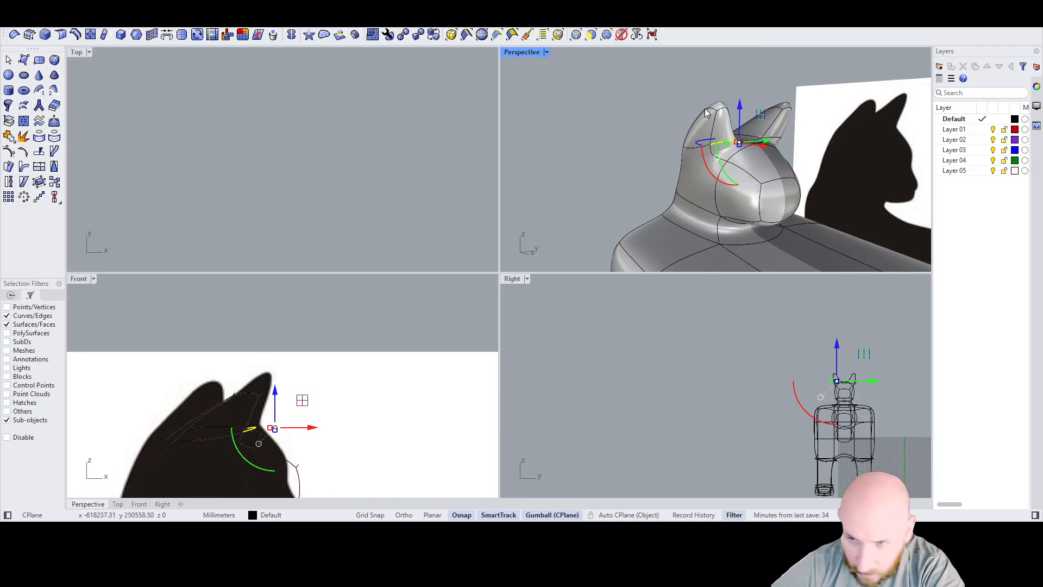
# Step: Select the front face of the muzzle and subdivide it into smaller faces
pyautogui.scroll(-5, 742, 132)
pyautogui.scroll(5, 742, 144)
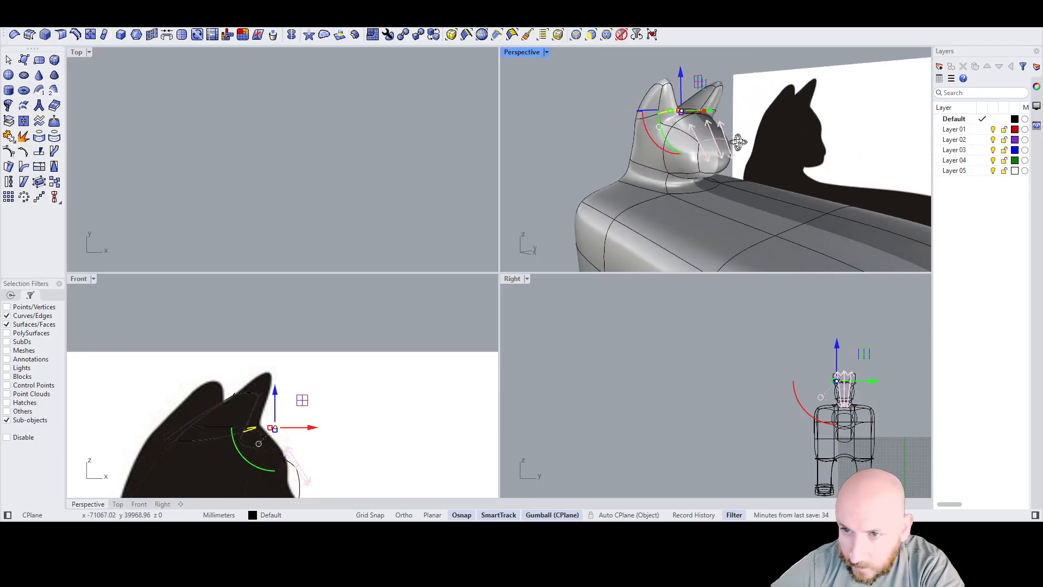
pyautogui.moveTo(729, 151); pyautogui.dragTo(738, 133, button='right')
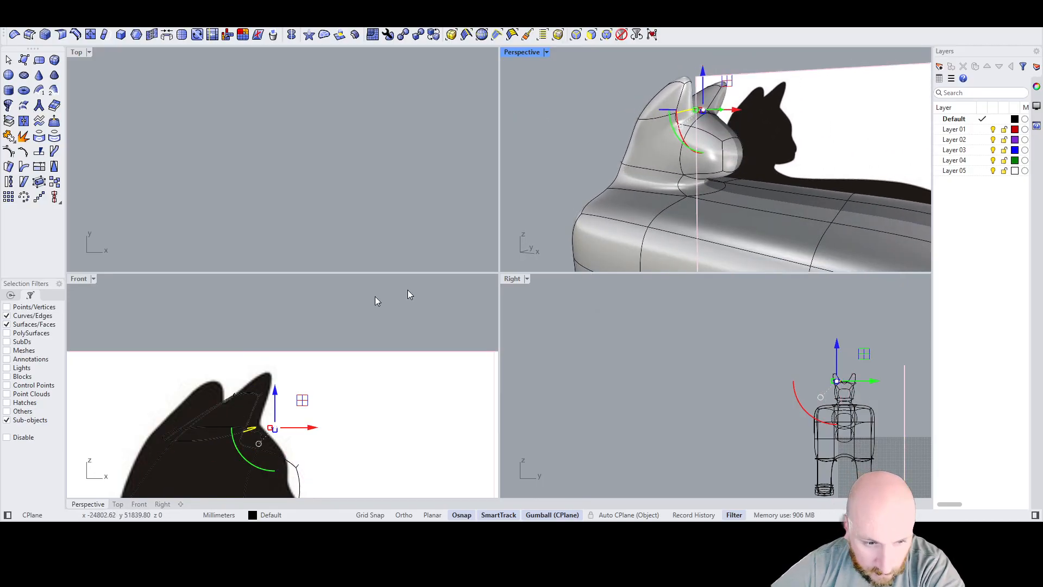
pyautogui.scroll(-6, 349, 369)
pyautogui.scroll(5, 334, 456)
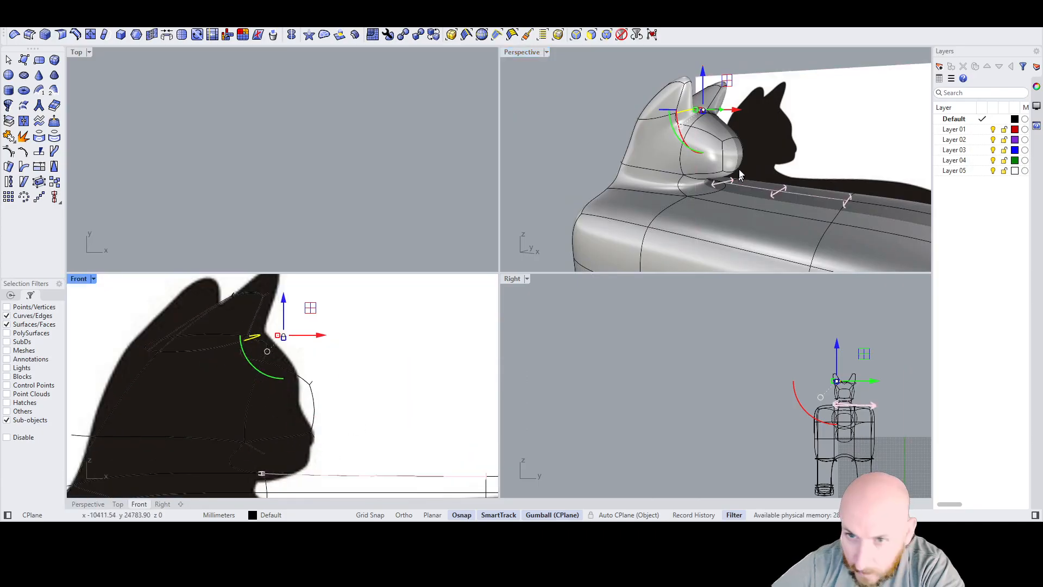
pyautogui.keyDown('ctrl'); pyautogui.keyDown('shift'); pyautogui.click(728, 163); pyautogui.keyUp('shift'); pyautogui.keyUp('ctrl')
pyautogui.scroll(3, 728, 166)
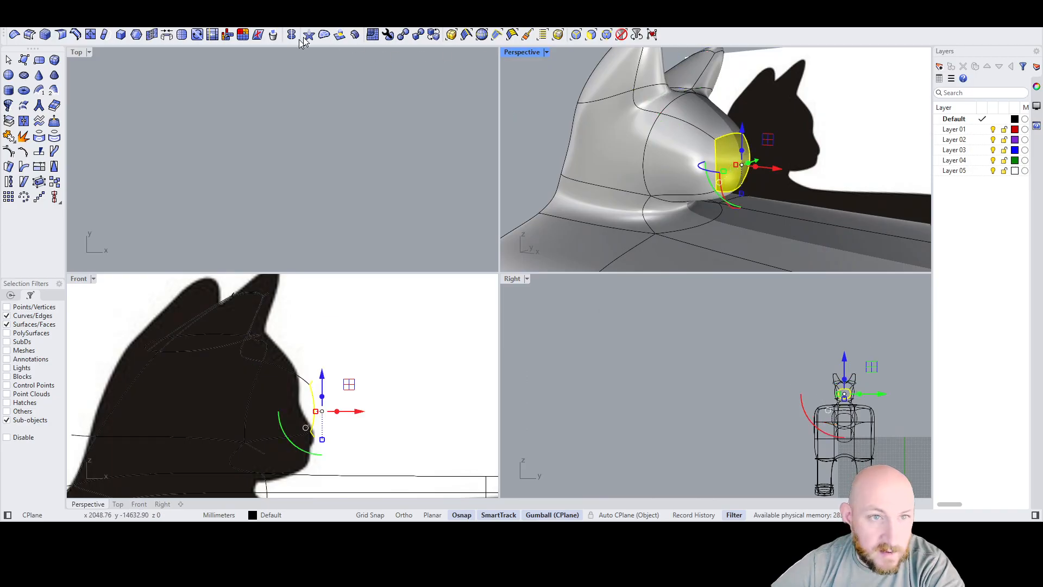
pyautogui.click(182, 35)
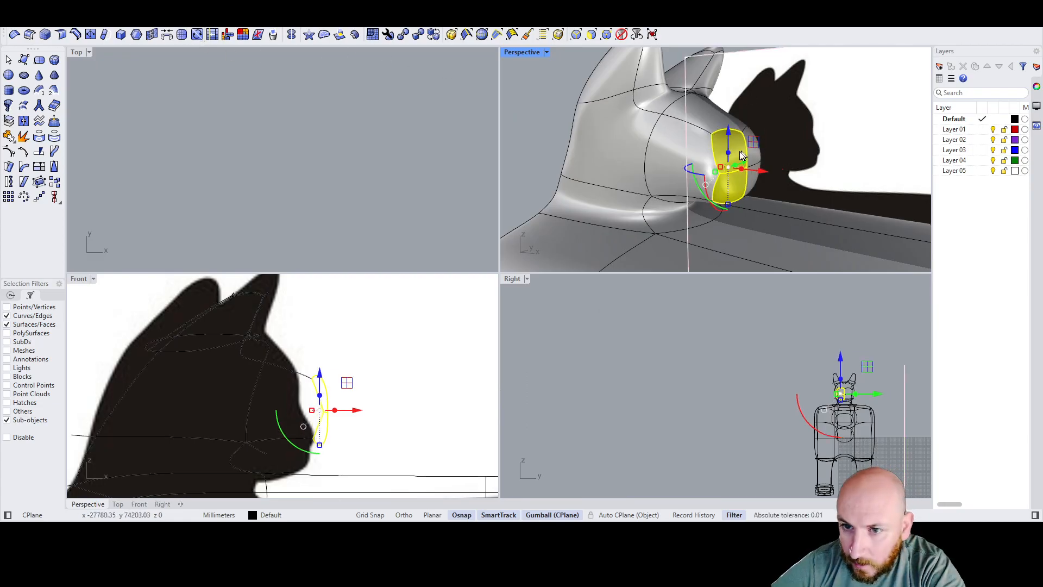
# Step: Move the middle horizontal edge of the muzzle's front back to the silhouette's nose bridge
pyautogui.hotkey('ctrl', 'z')
pyautogui.moveTo(763, 154); pyautogui.dragTo(735, 172)
pyautogui.keyDown('ctrl'); pyautogui.keyDown('shift'); pyautogui.click(715, 171); pyautogui.keyUp('shift'); pyautogui.keyUp('ctrl')
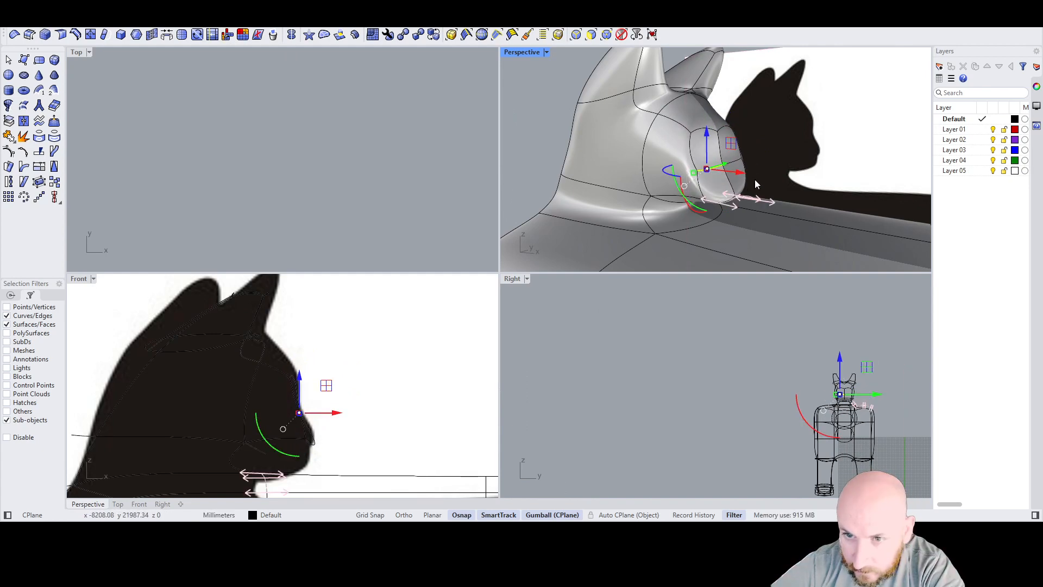
# Step: Lower the bottom front edge of the muzzle toward the silhouette's chin
pyautogui.moveTo(755, 179); pyautogui.dragTo(793, 154, button='right')
pyautogui.scroll(5, 776, 171)
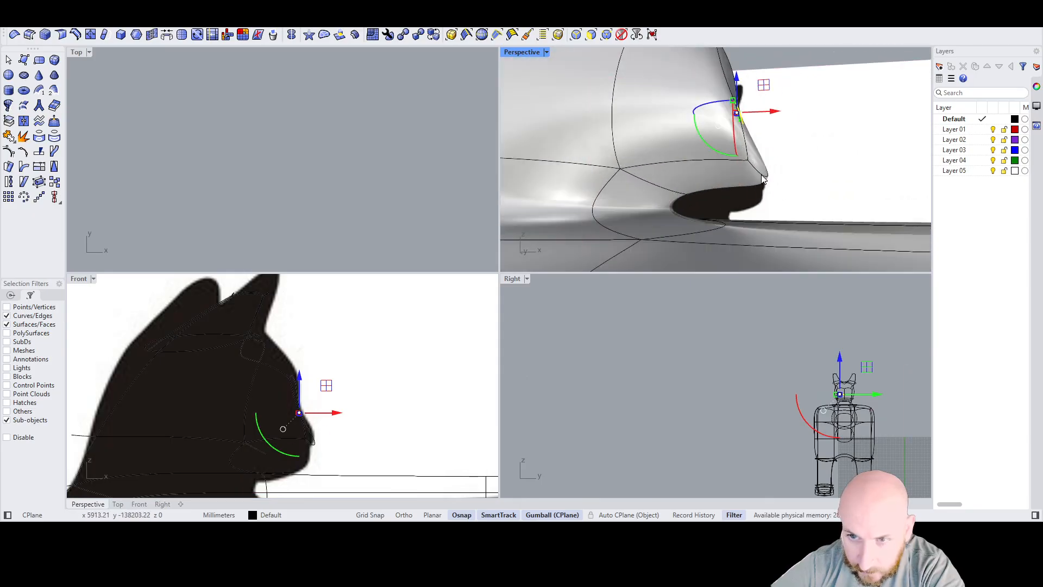
pyautogui.keyDown('ctrl'); pyautogui.keyDown('shift'); pyautogui.click(763, 178); pyautogui.keyUp('shift'); pyautogui.keyUp('ctrl')
pyautogui.moveTo(764, 157); pyautogui.dragTo(762, 200)
# Step: Select the edge under the jaw at the throat and lower it toward the back
pyautogui.keyDown('ctrl'); pyautogui.keyDown('shift'); pyautogui.click(662, 194); pyautogui.keyUp('shift'); pyautogui.keyUp('ctrl')
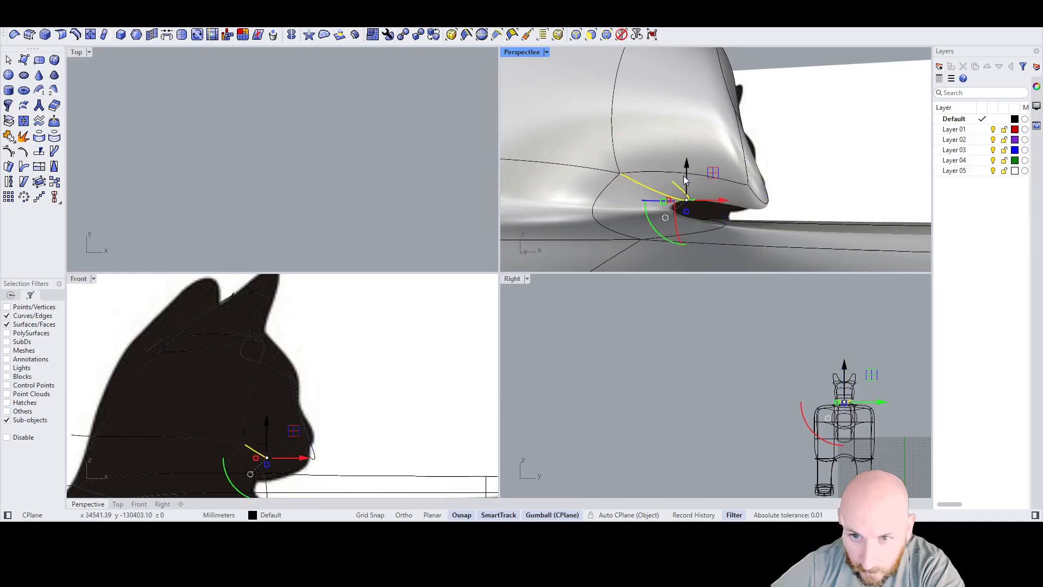
pyautogui.moveTo(685, 181); pyautogui.dragTo(683, 213)
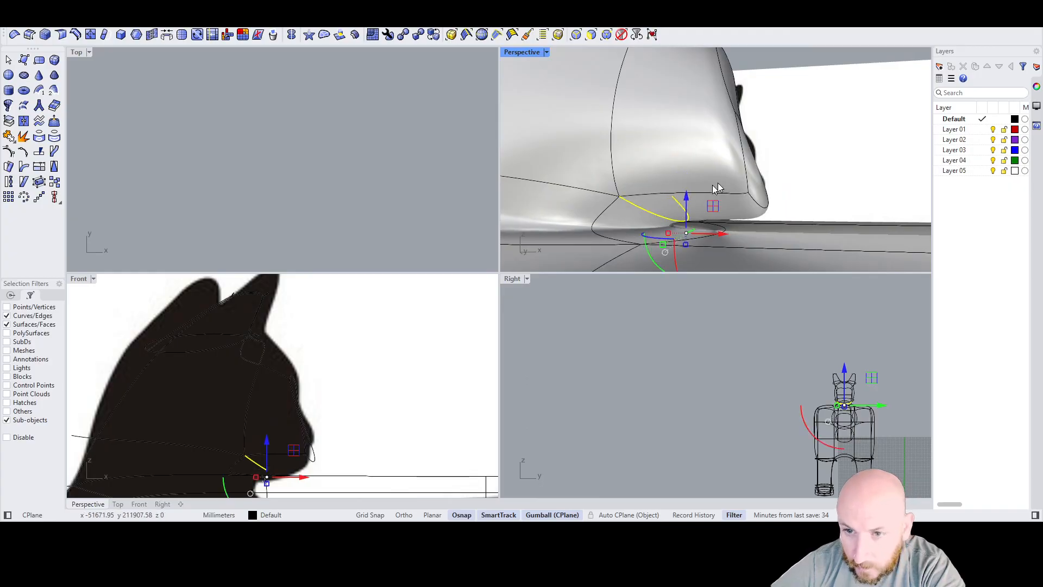
pyautogui.scroll(-12, 768, 143)
pyautogui.moveTo(760, 153); pyautogui.dragTo(699, 150, button='right')
pyautogui.scroll(-4, 342, 288)
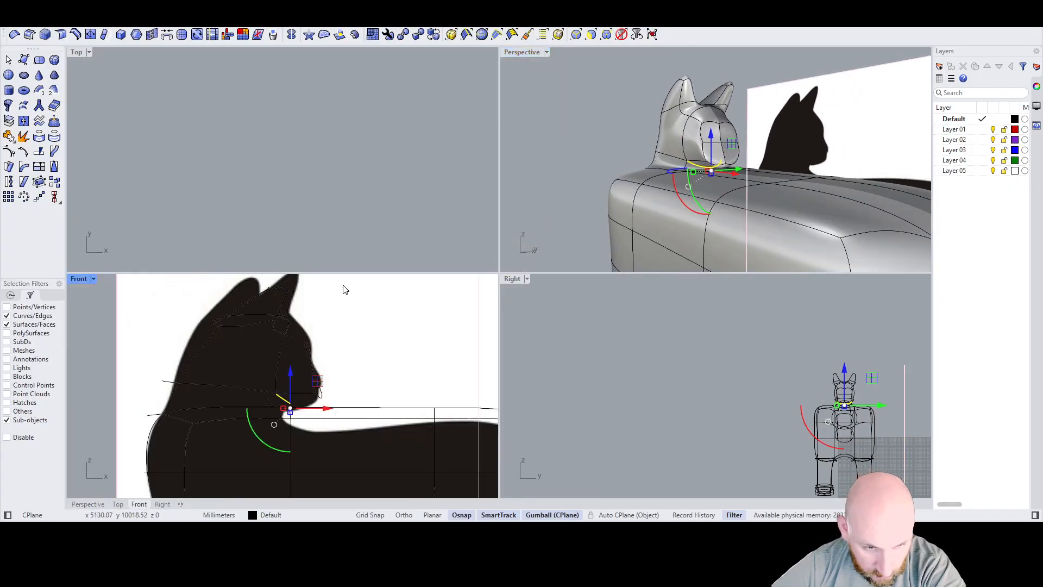
# Step: Lower the top face of the back just behind the head to the silhouette's back line
pyautogui.scroll(5, 742, 177)
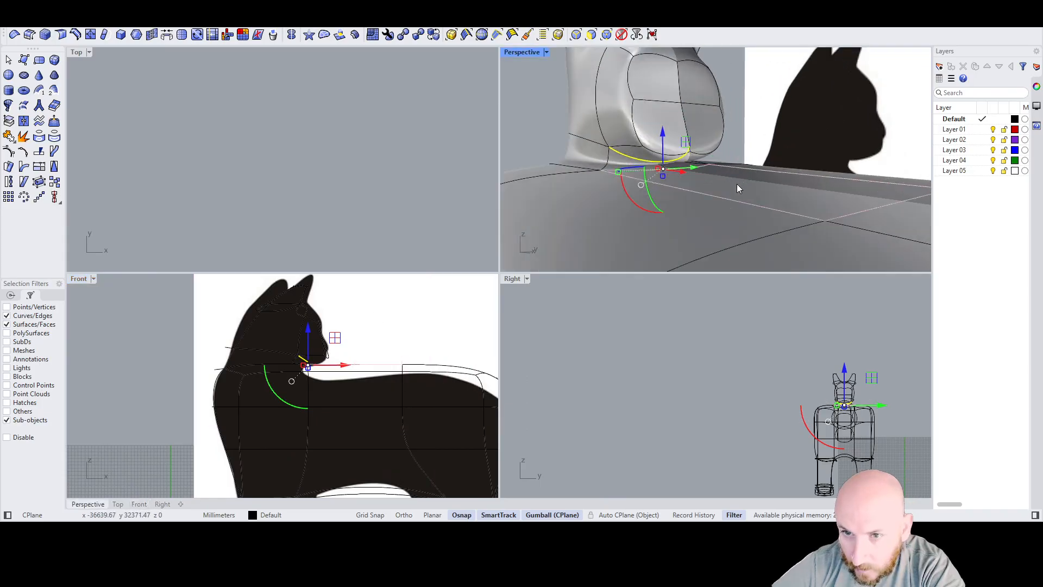
pyautogui.click(737, 183)
pyautogui.moveTo(736, 184); pyautogui.dragTo(741, 223)
pyautogui.moveTo(725, 180); pyautogui.dragTo(793, 213, button='right')
pyautogui.scroll(-6, 702, 166)
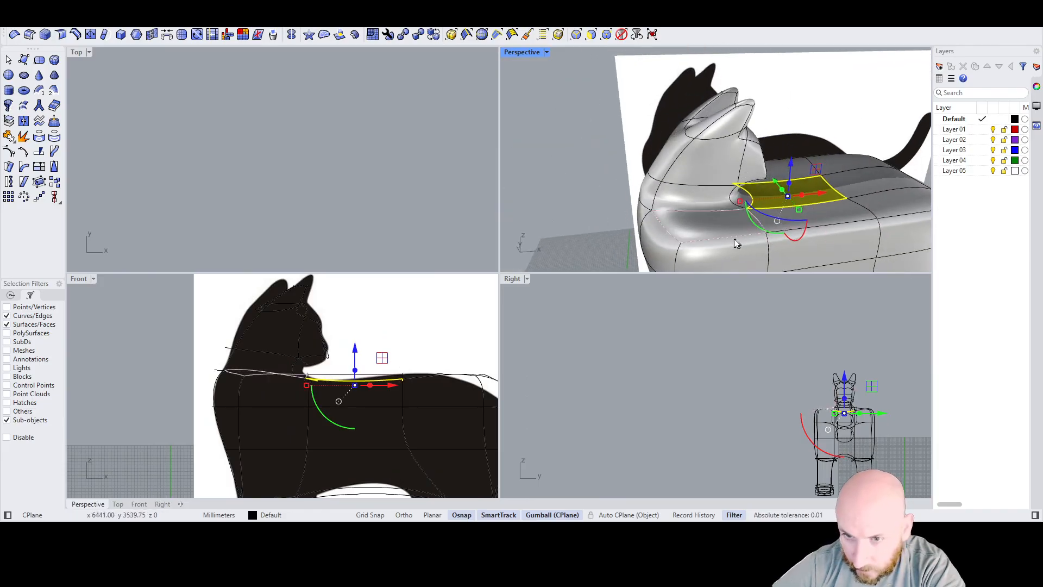
# Step: Move the upper side edges of the body inward and lower the middle one to round off the back
pyautogui.click(735, 239)
pyautogui.keyDown('shift'); pyautogui.click(824, 226); pyautogui.keyUp('shift')
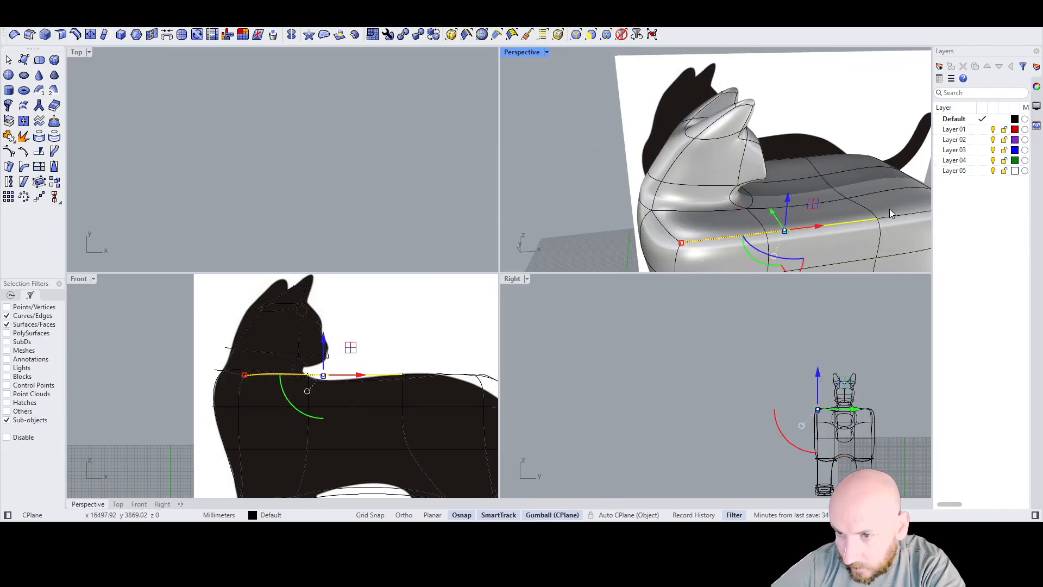
pyautogui.keyDown('shift'); pyautogui.click(893, 216); pyautogui.keyUp('shift')
pyautogui.moveTo(819, 213); pyautogui.dragTo(693, 205, button='right')
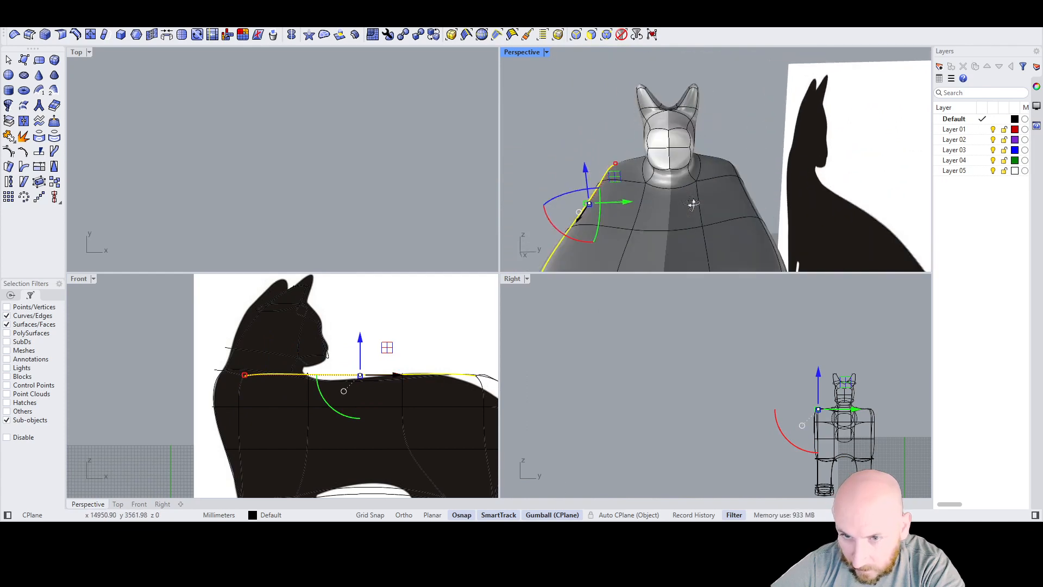
pyautogui.moveTo(626, 204)
pyautogui.mouseDown()
pyautogui.moveTo(686, 205)
pyautogui.moveTo(650, 191)
pyautogui.moveTo(668, 208)
pyautogui.moveTo(632, 198)
pyautogui.mouseUp()
pyautogui.click(632, 212)
pyautogui.moveTo(683, 152); pyautogui.dragTo(790, 132, button='right')
pyautogui.scroll(-9, 684, 148)
pyautogui.scroll(6, 702, 168)
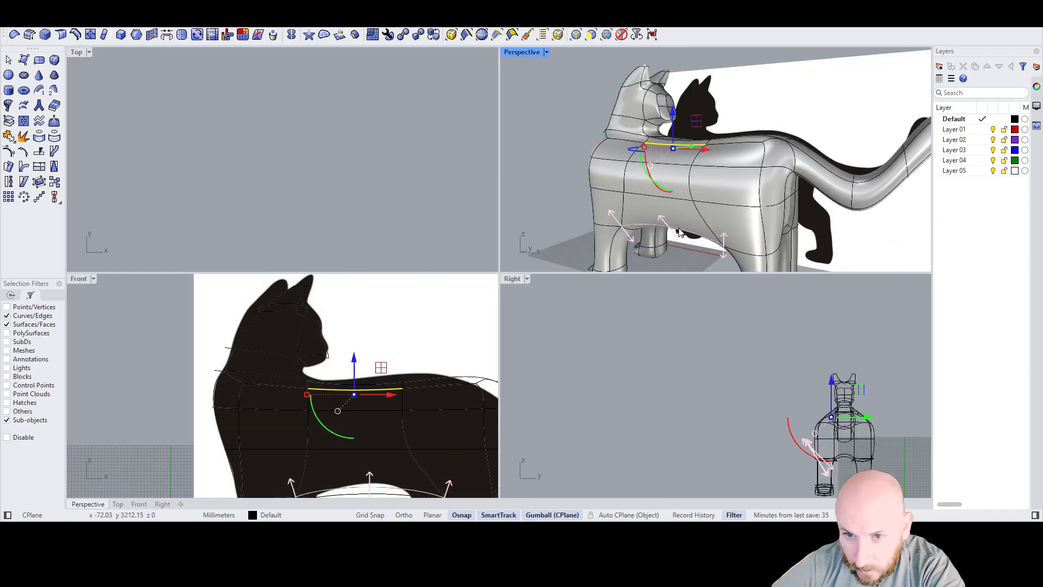
# Step: Move the lower side edge of the belly between the legs inward toward the body's centre
pyautogui.click(679, 228)
pyautogui.moveTo(686, 225); pyautogui.dragTo(708, 217)
pyautogui.moveTo(744, 169); pyautogui.dragTo(685, 178, button='right')
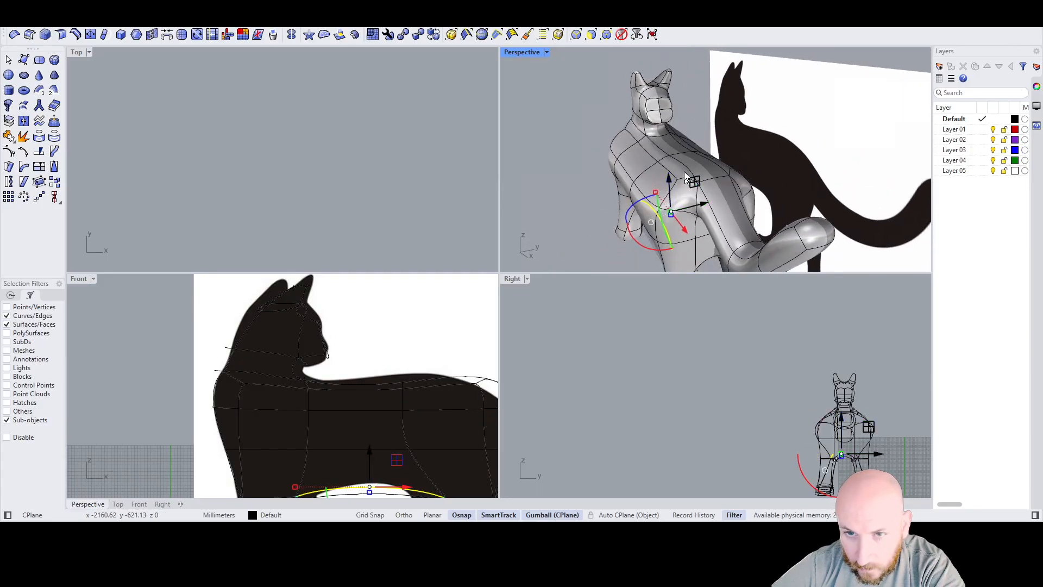
# Step: Shift the middle horizontal edge on the muzzle's front slightly forward
pyautogui.scroll(5, 690, 112)
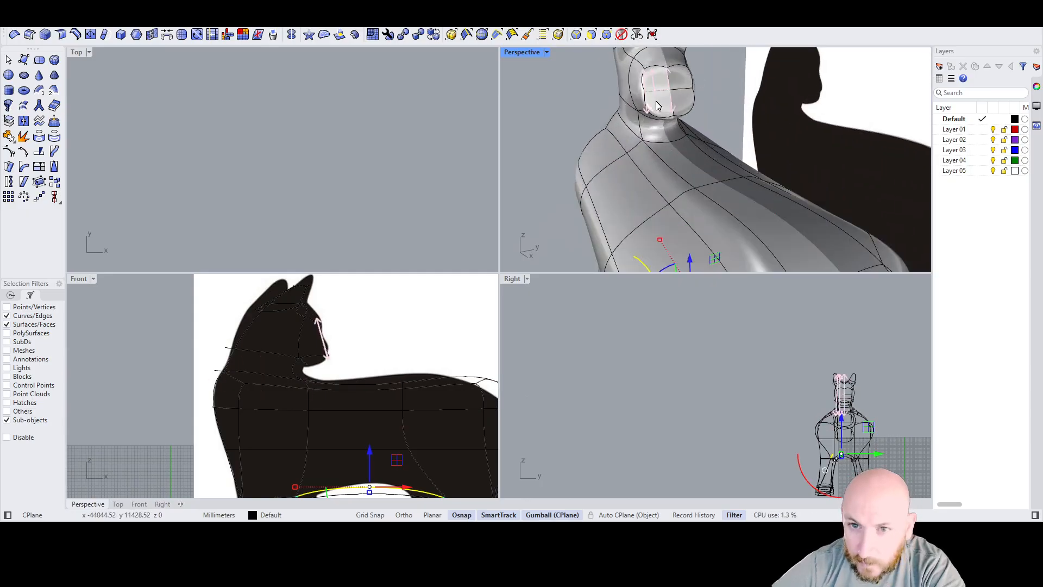
pyautogui.moveTo(690, 111); pyautogui.dragTo(676, 95, button='right')
pyautogui.scroll(3, 706, 127)
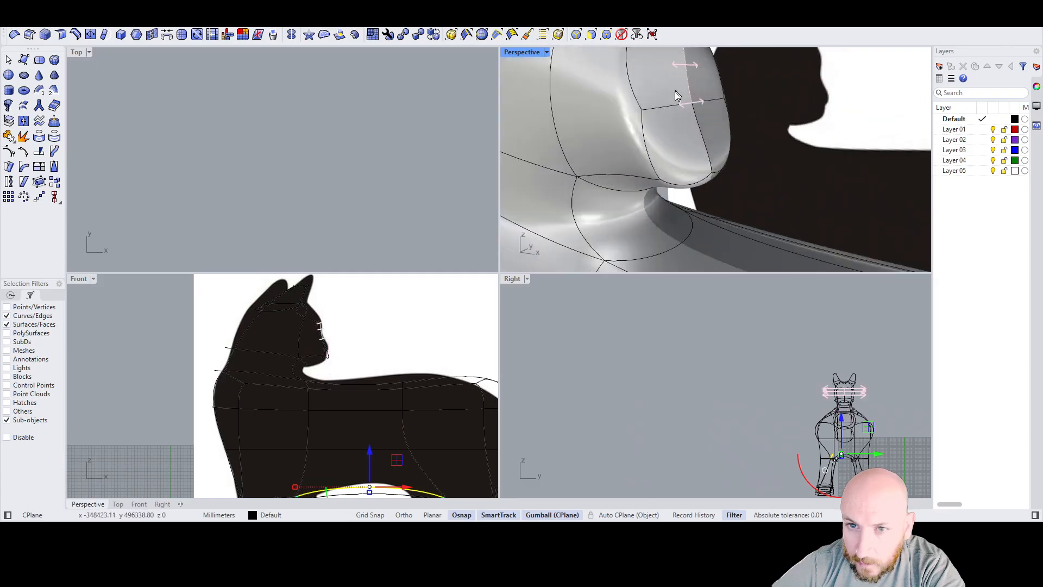
pyautogui.click(671, 105)
pyautogui.moveTo(690, 101); pyautogui.dragTo(701, 105)
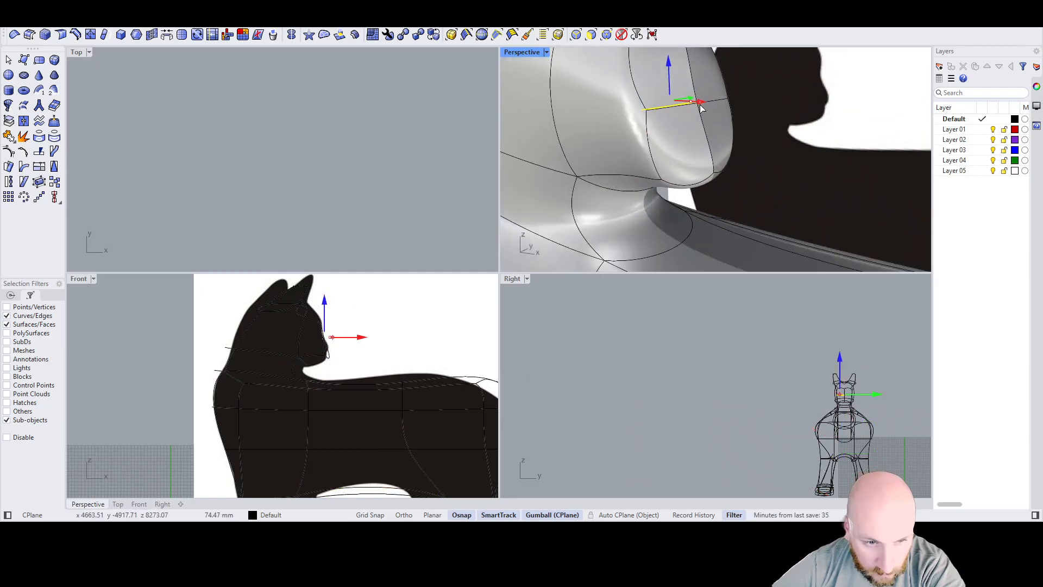
# Step: Pull the bottom front edge of the muzzle back to follow the silhouette's chin
pyautogui.click(705, 183)
pyautogui.moveTo(714, 200); pyautogui.dragTo(687, 177)
pyautogui.scroll(-10, 731, 198)
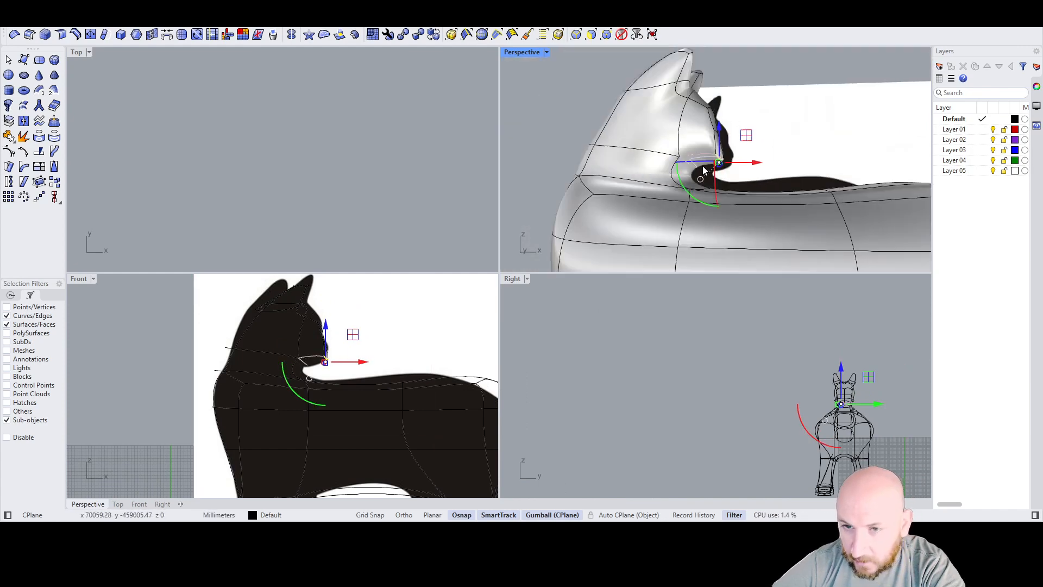
pyautogui.moveTo(696, 147); pyautogui.dragTo(696, 218, button='right')
pyautogui.scroll(-3, 250, 333)
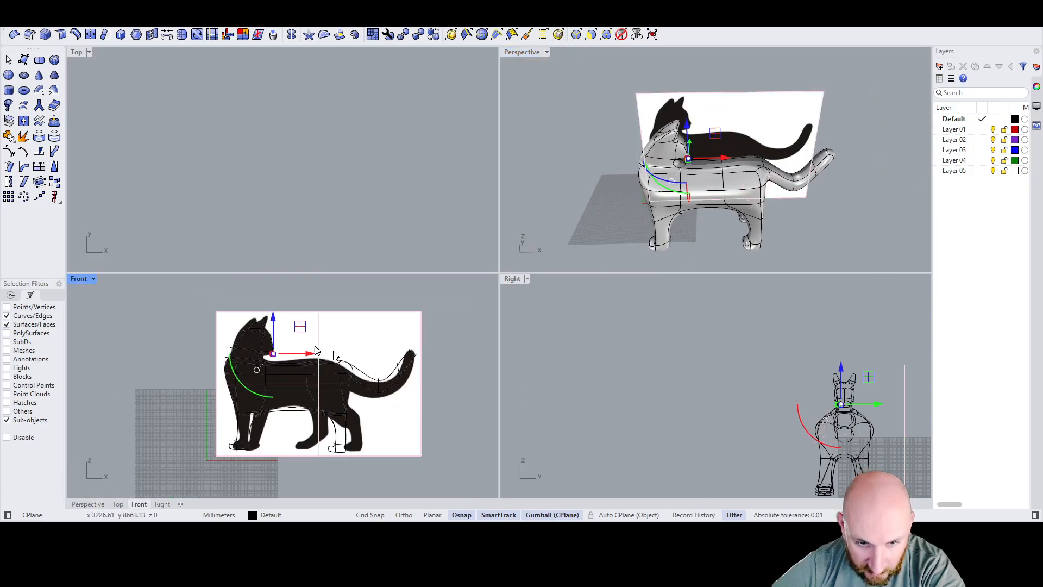
# Step: Move the top edge at the base of the tail toward the head to match the silhouette's rump
pyautogui.scroll(5, 380, 368)
pyautogui.scroll(5, 752, 201)
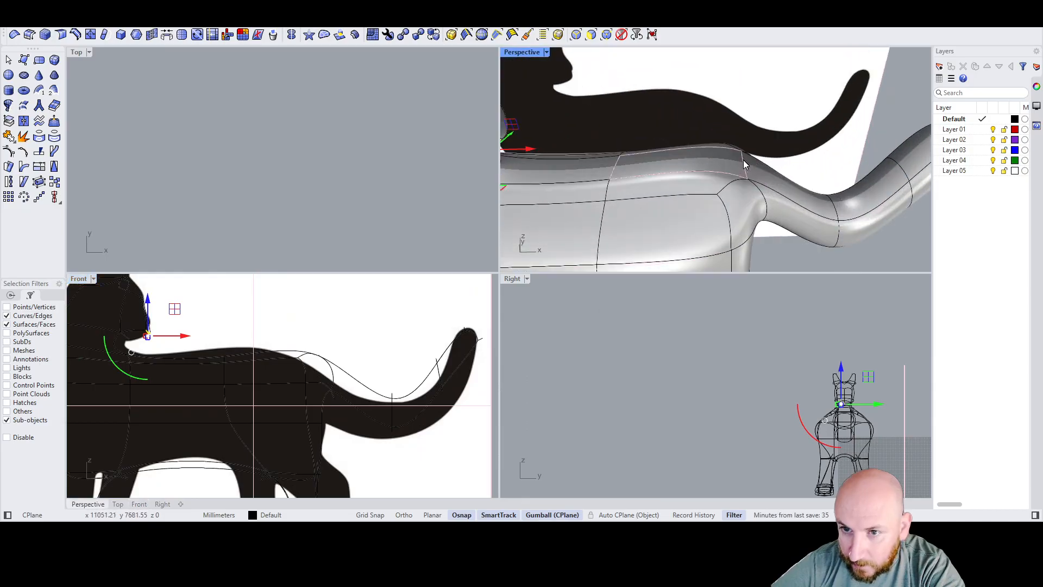
pyautogui.click(743, 163)
pyautogui.moveTo(774, 163); pyautogui.dragTo(703, 179)
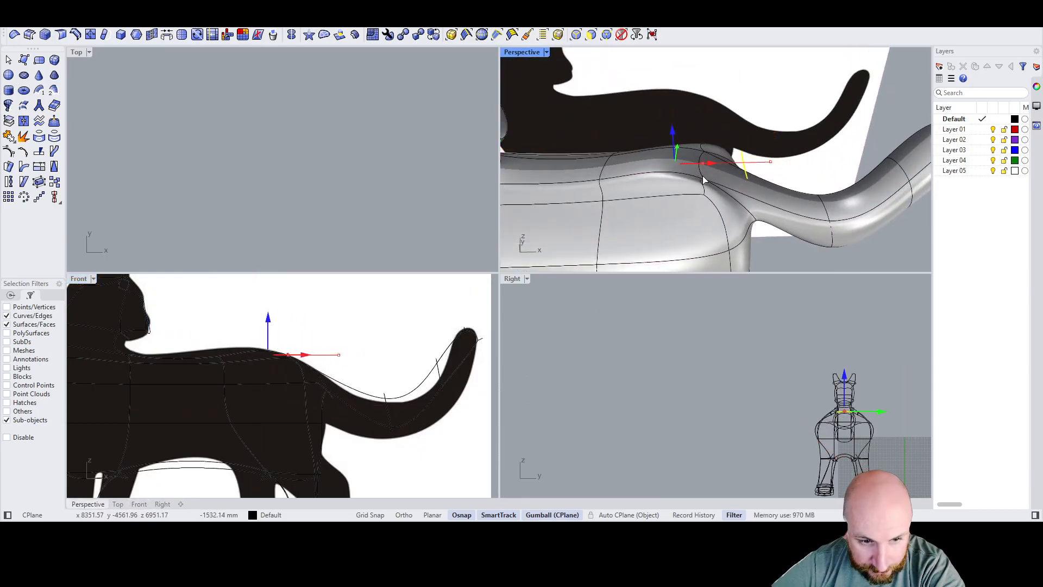
# Step: Lower the top edge at the tail's bend and shift the inner edge of its rising part outward to the silhouette
pyautogui.click(823, 204)
pyautogui.moveTo(827, 192); pyautogui.dragTo(827, 202)
pyautogui.scroll(-5, 835, 156)
pyautogui.scroll(5, 835, 157)
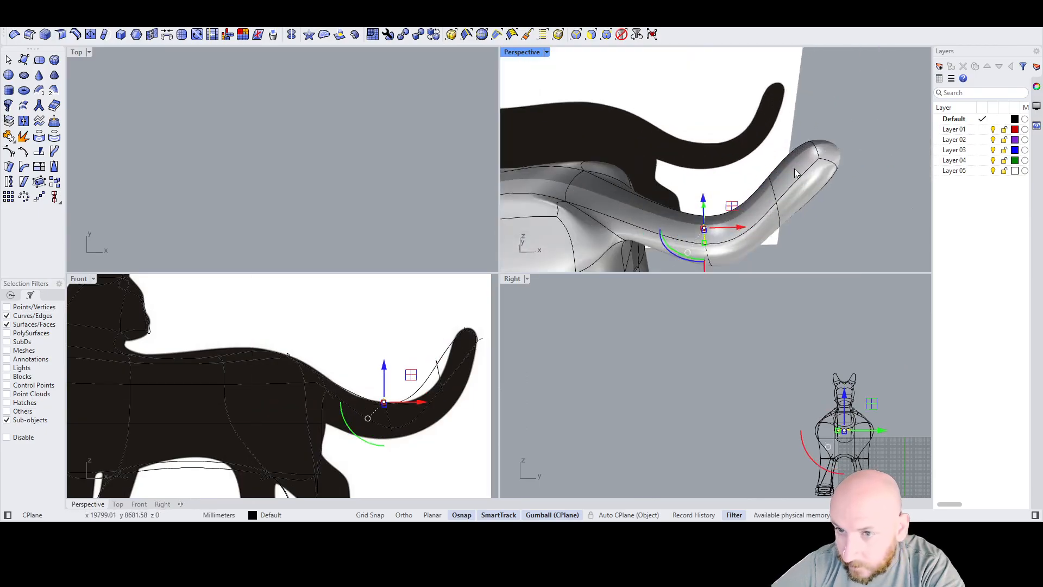
pyautogui.click(769, 182)
pyautogui.moveTo(802, 184); pyautogui.dragTo(822, 185)
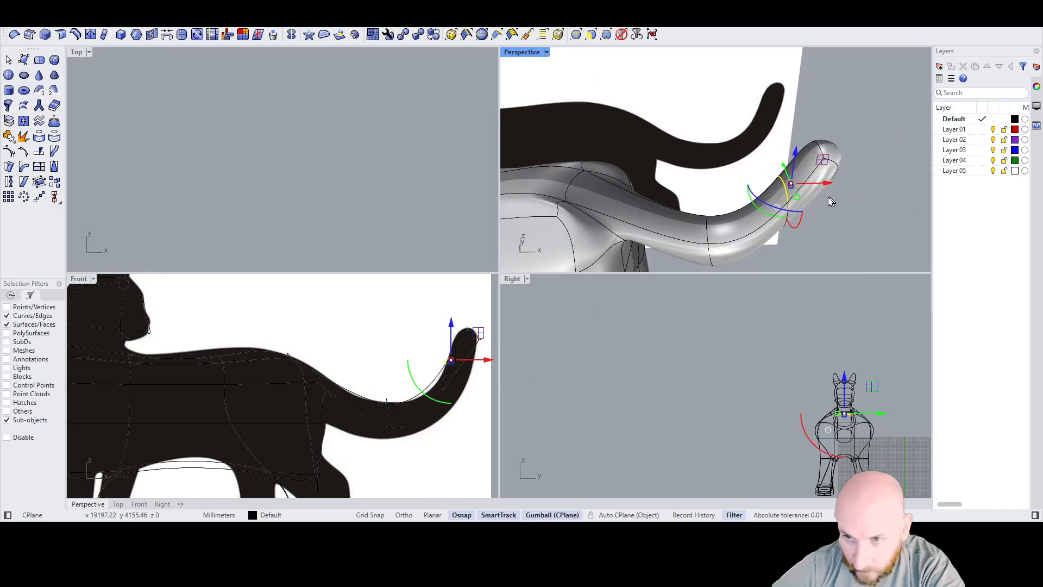
# Step: Move the underside edge of the tail's rising part outward to the silhouette's outer curve
pyautogui.moveTo(832, 202); pyautogui.dragTo(746, 220, button='right')
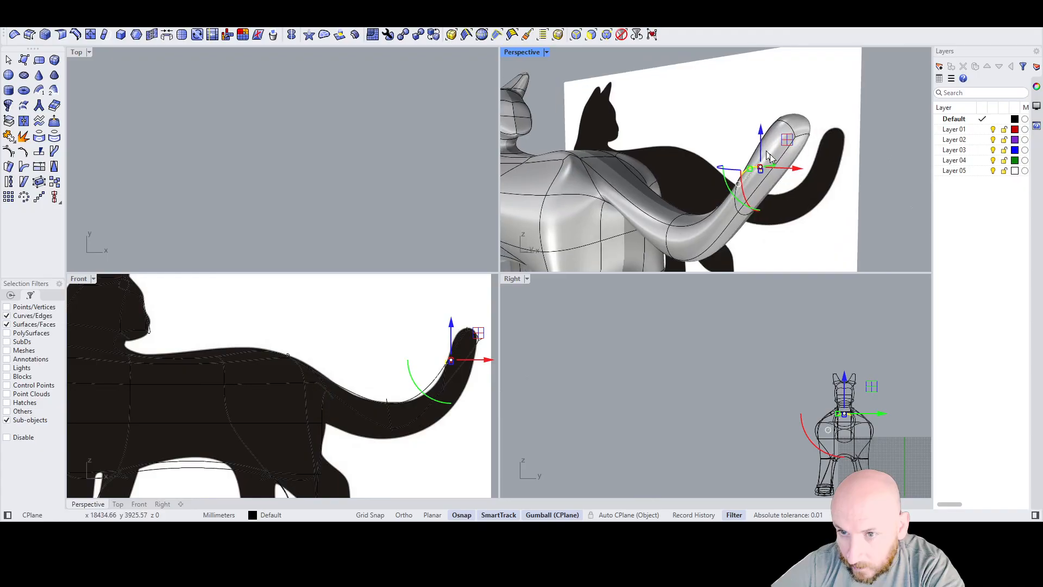
pyautogui.click(747, 217)
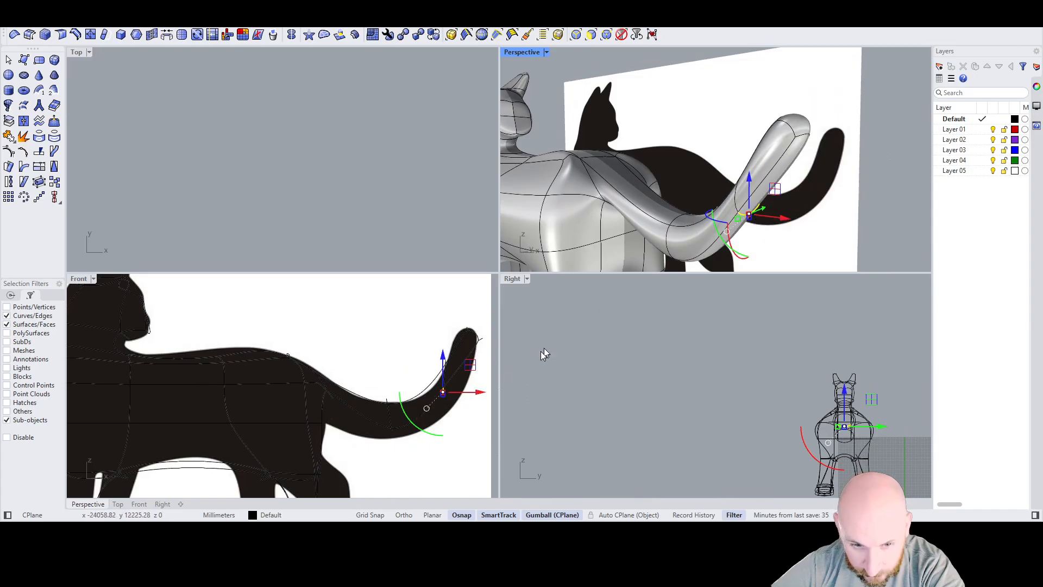
pyautogui.moveTo(476, 393)
pyautogui.mouseDown()
pyautogui.moveTo(510, 393)
pyautogui.moveTo(481, 398)
pyautogui.mouseUp()
pyautogui.scroll(-5, 449, 422)
pyautogui.scroll(3, 354, 335)
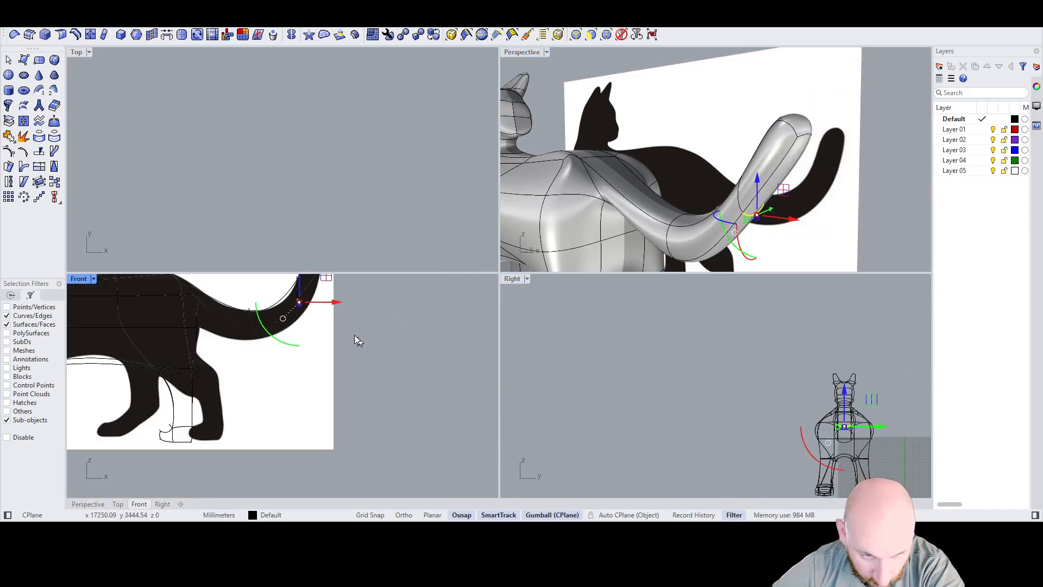
pyautogui.scroll(-1, 328, 335)
pyautogui.scroll(5, 331, 340)
pyautogui.moveTo(324, 322); pyautogui.dragTo(361, 326)
# Step: Select the end face at the tail's tip and move it toward the body to fit the silhouette
pyautogui.click(804, 125)
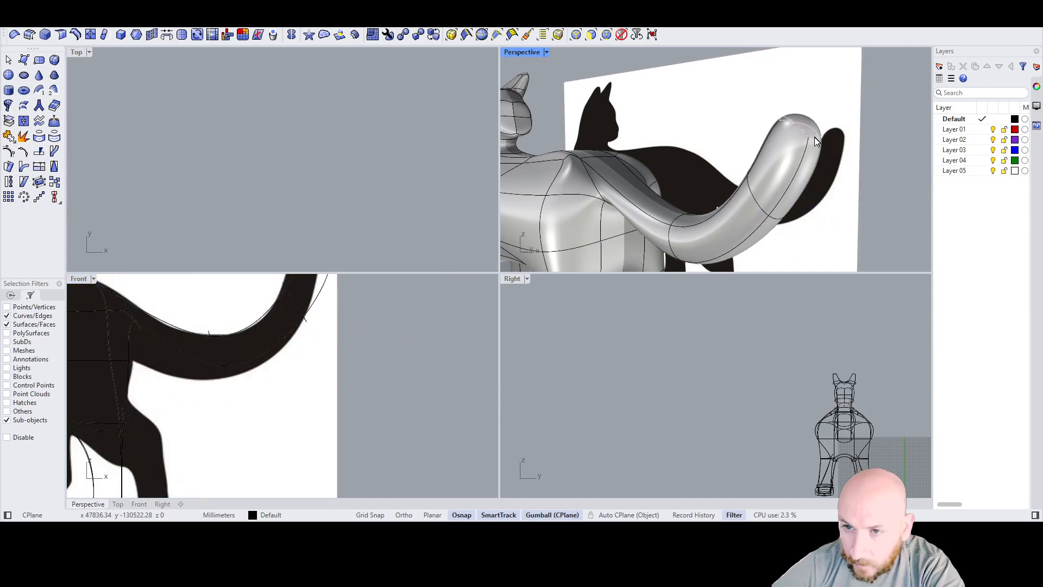
pyautogui.moveTo(814, 142); pyautogui.dragTo(810, 151, button='right')
pyautogui.keyDown('ctrl'); pyautogui.keyDown('shift'); pyautogui.click(809, 149); pyautogui.keyUp('shift'); pyautogui.keyUp('ctrl')
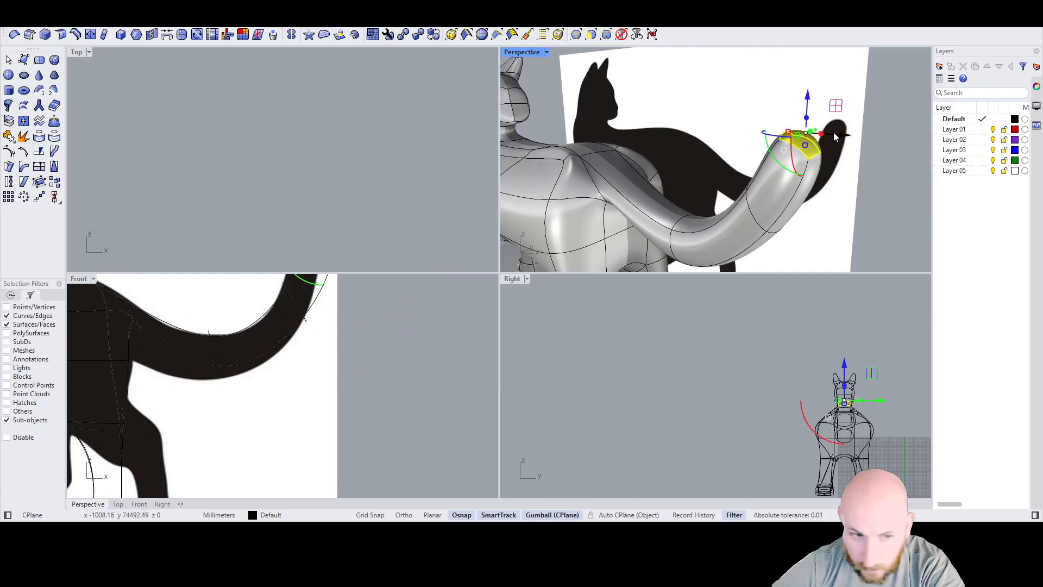
pyautogui.moveTo(835, 137); pyautogui.dragTo(803, 138)
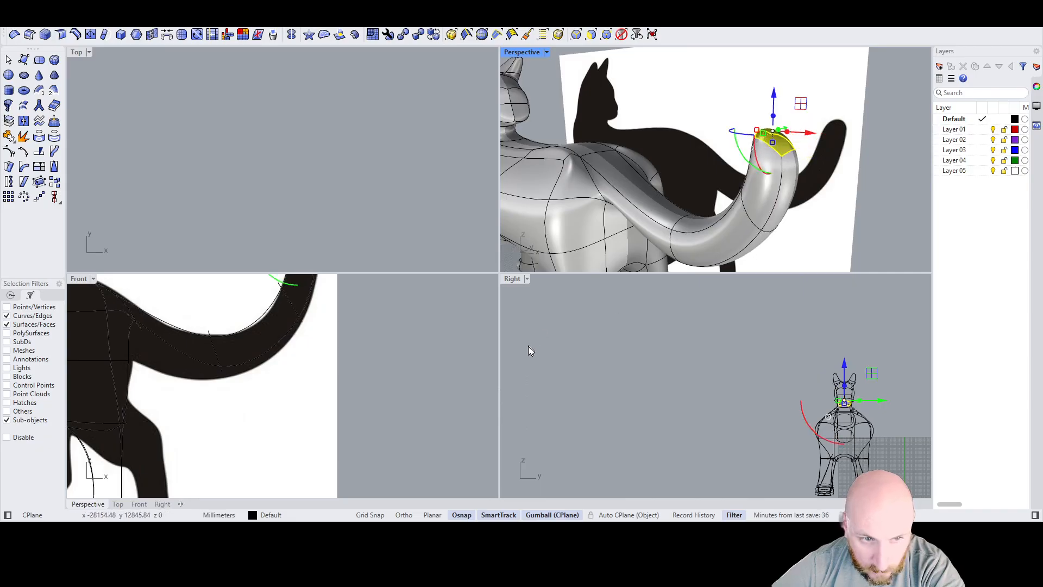
pyautogui.scroll(-3, 529, 350)
pyautogui.scroll(-4, 392, 382)
pyautogui.click(440, 370)
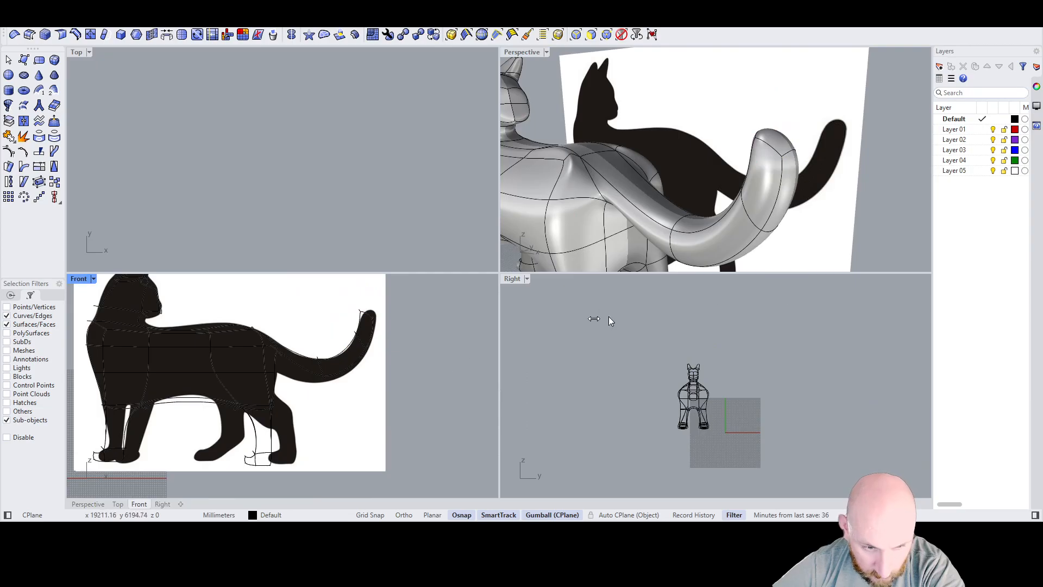
pyautogui.scroll(-5, 793, 144)
pyautogui.moveTo(693, 180); pyautogui.dragTo(788, 163, button='right')
pyautogui.scroll(-2, 787, 155)
pyautogui.moveTo(679, 158); pyautogui.dragTo(729, 148, button='right')
pyautogui.moveTo(689, 180); pyautogui.dragTo(676, 147, button='right')
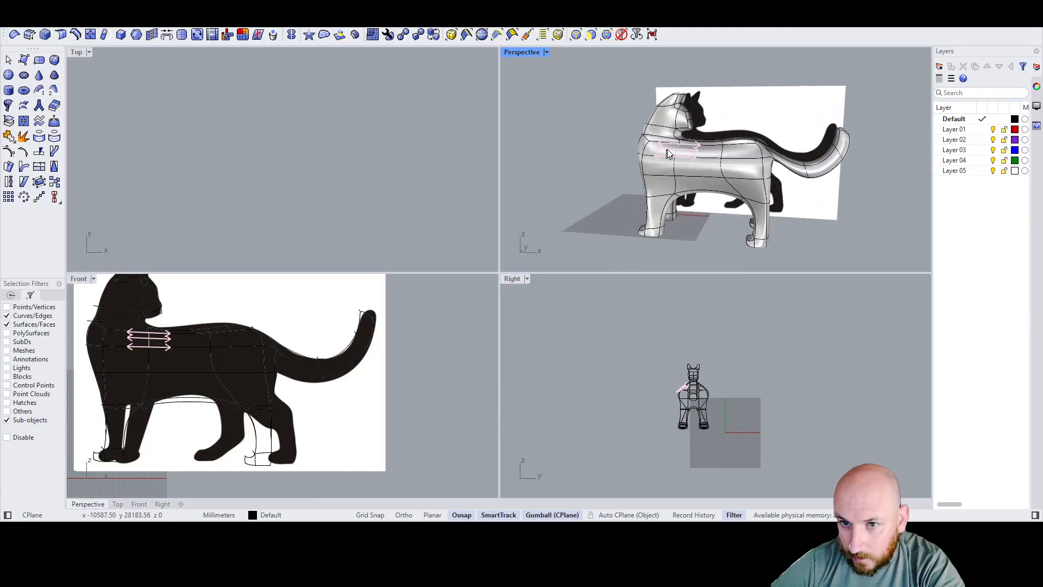
pyautogui.click(658, 208)
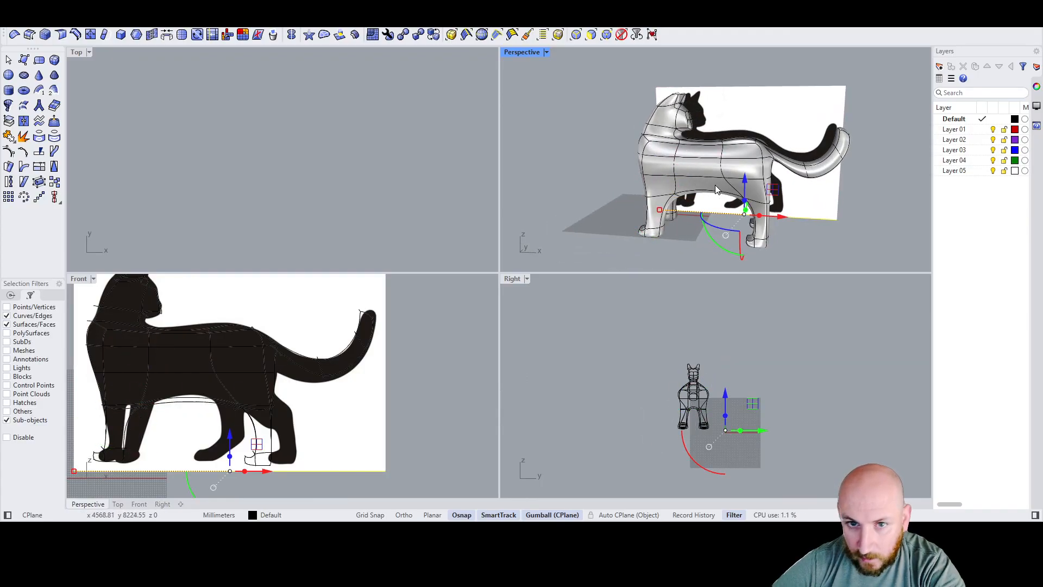
pyautogui.moveTo(688, 168); pyautogui.dragTo(699, 167, button='right')
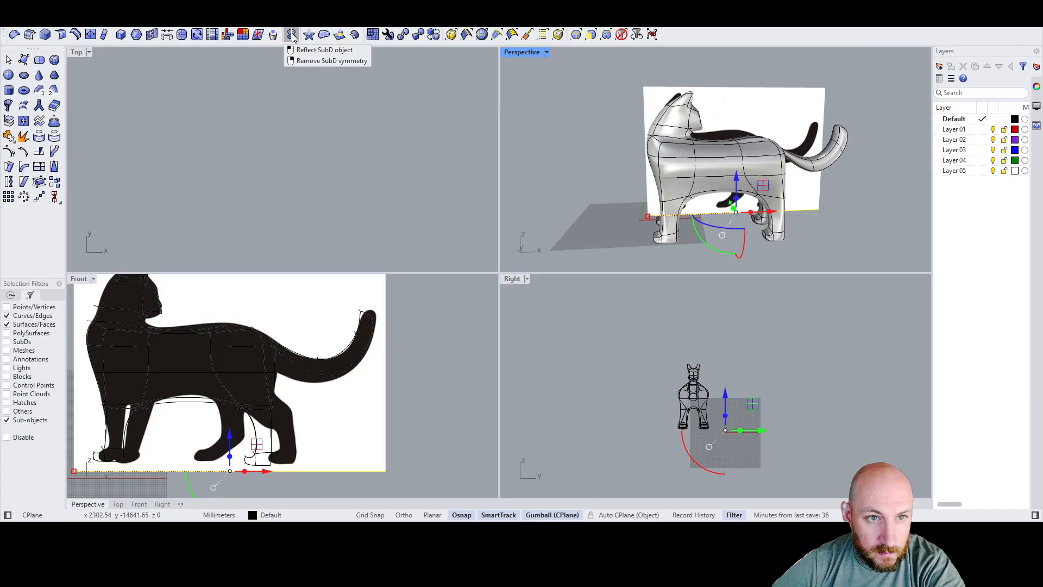
pyautogui.press('Escape')
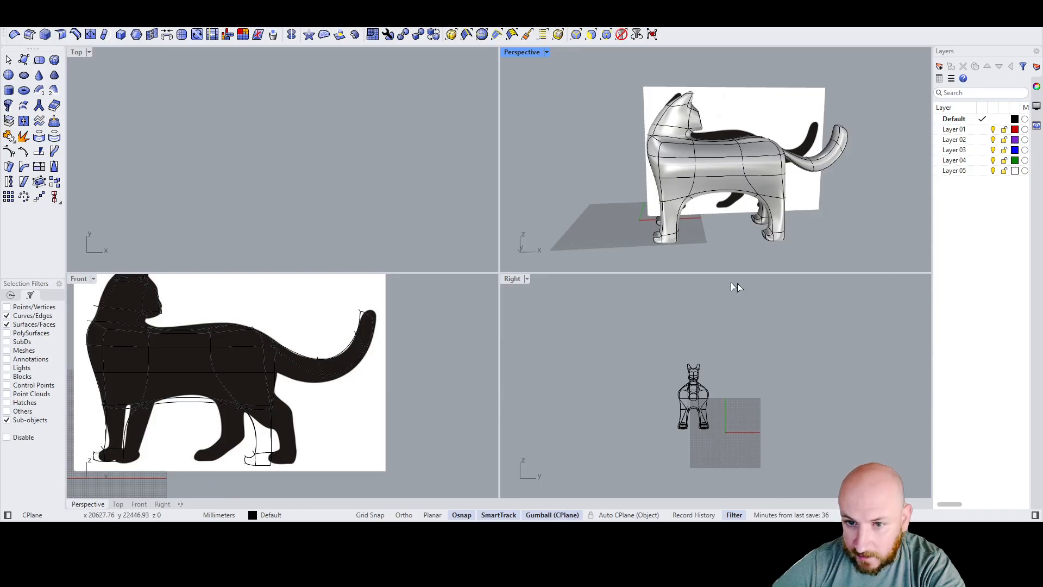
pyautogui.click(668, 228)
pyautogui.press('Escape')
# Step: Select the whole cat and remove its SubD symmetry
pyautogui.moveTo(726, 220); pyautogui.dragTo(758, 225, button='right')
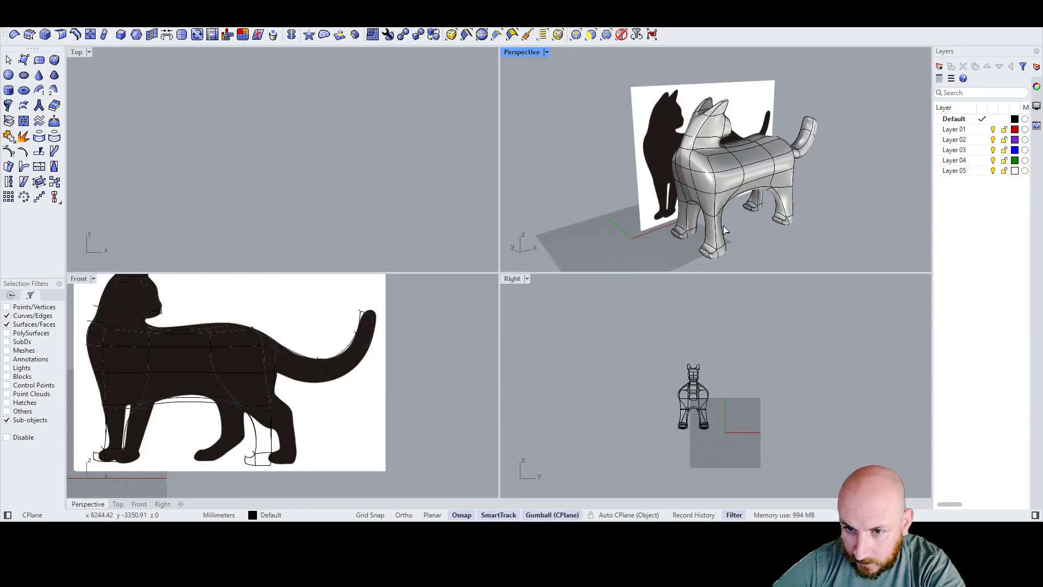
pyautogui.click(721, 222)
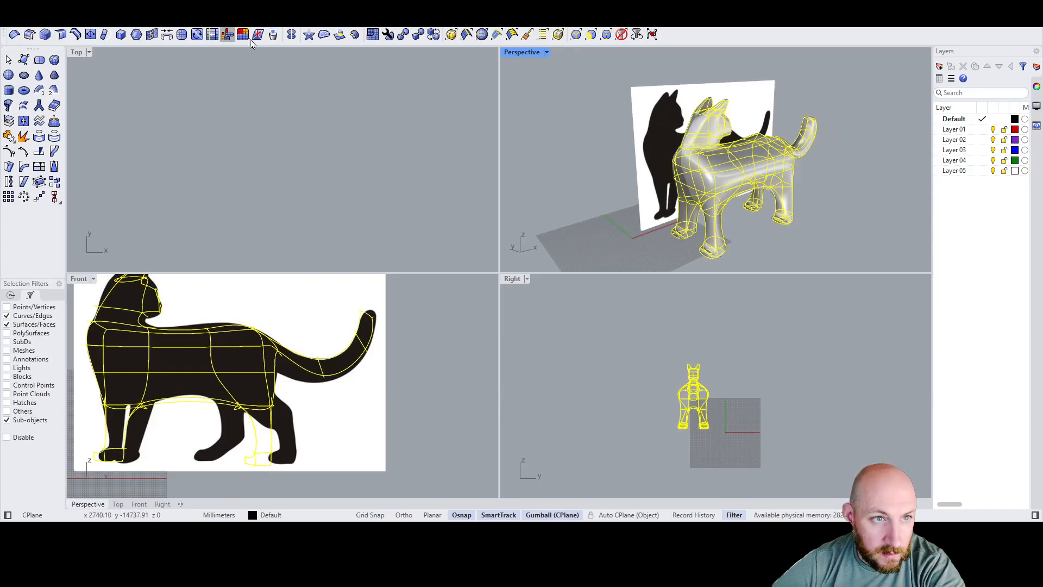
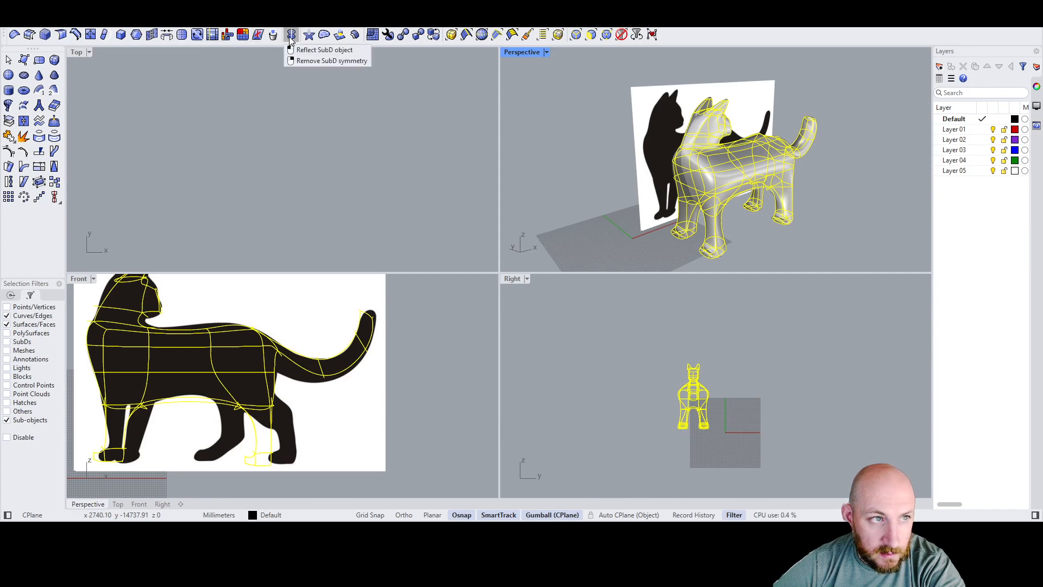
pyautogui.press('Escape')
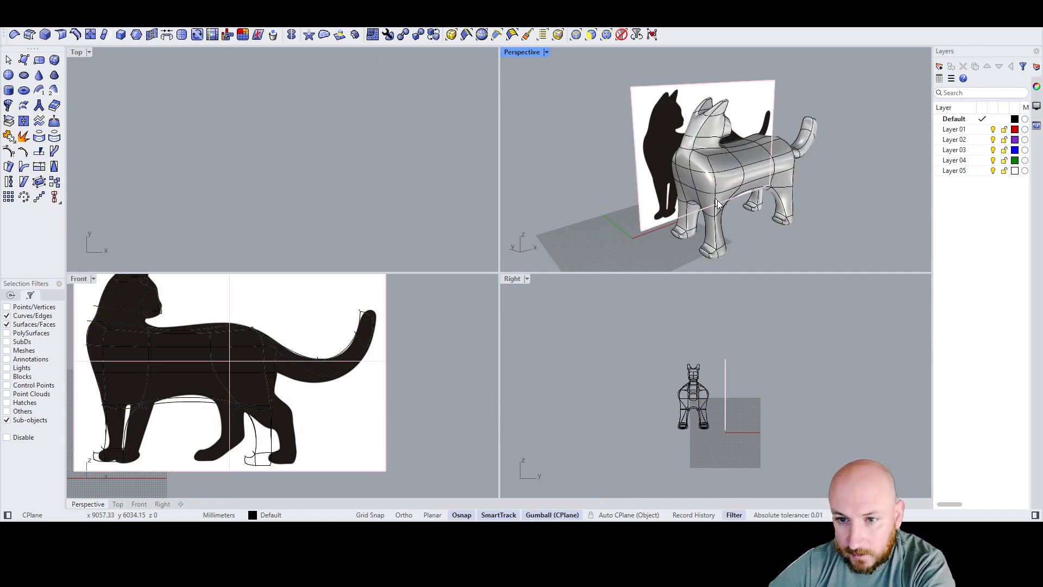
pyautogui.scroll(5, 733, 239)
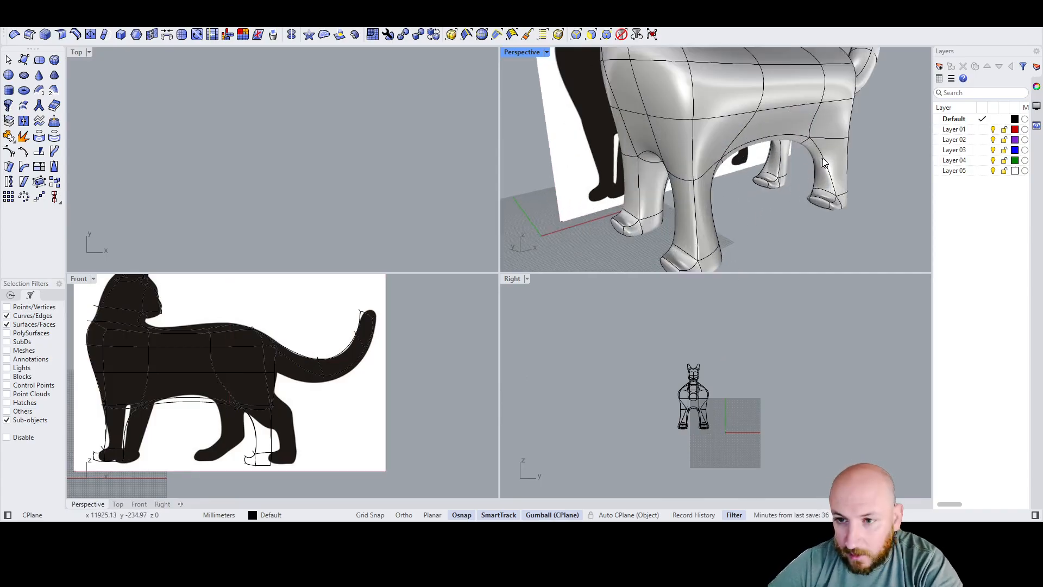
pyautogui.moveTo(823, 162); pyautogui.dragTo(644, 159, button='right')
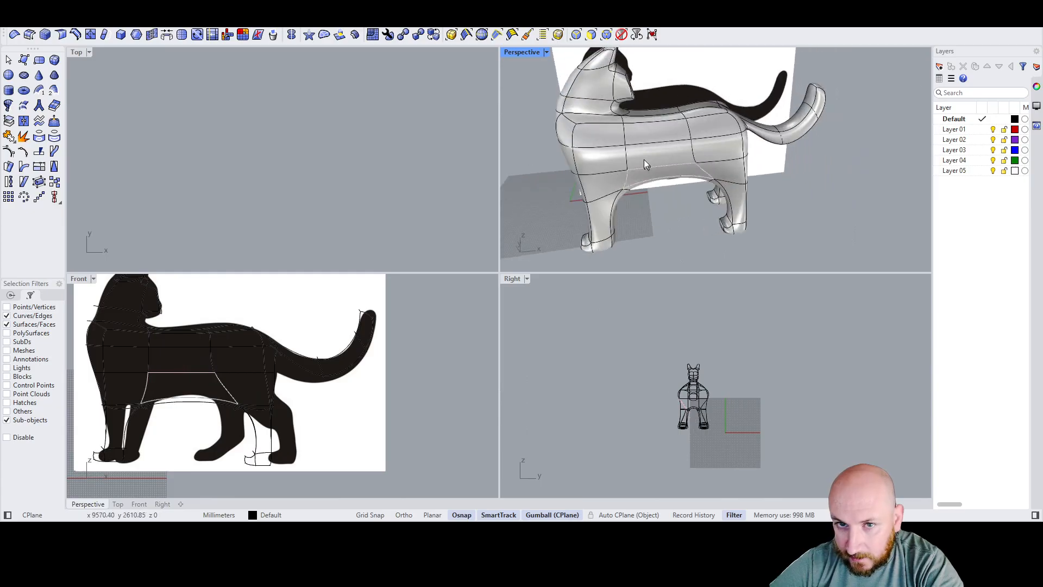
# Step: Select the tip face of the cat's near ear and move it slightly lengthwise, away from the tail
pyautogui.scroll(-2, 644, 163)
pyautogui.scroll(6, 622, 91)
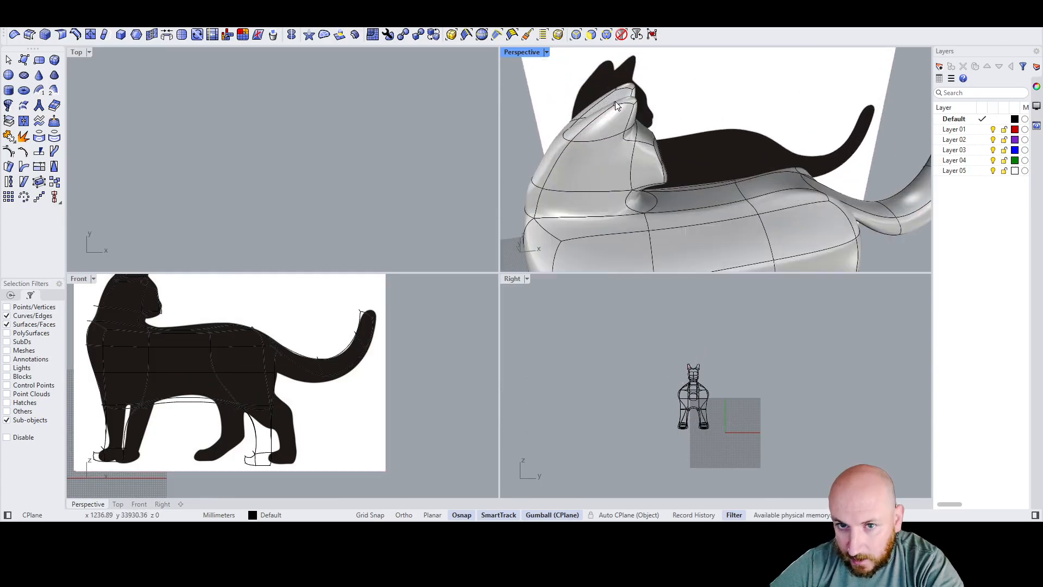
pyautogui.scroll(3, 617, 105)
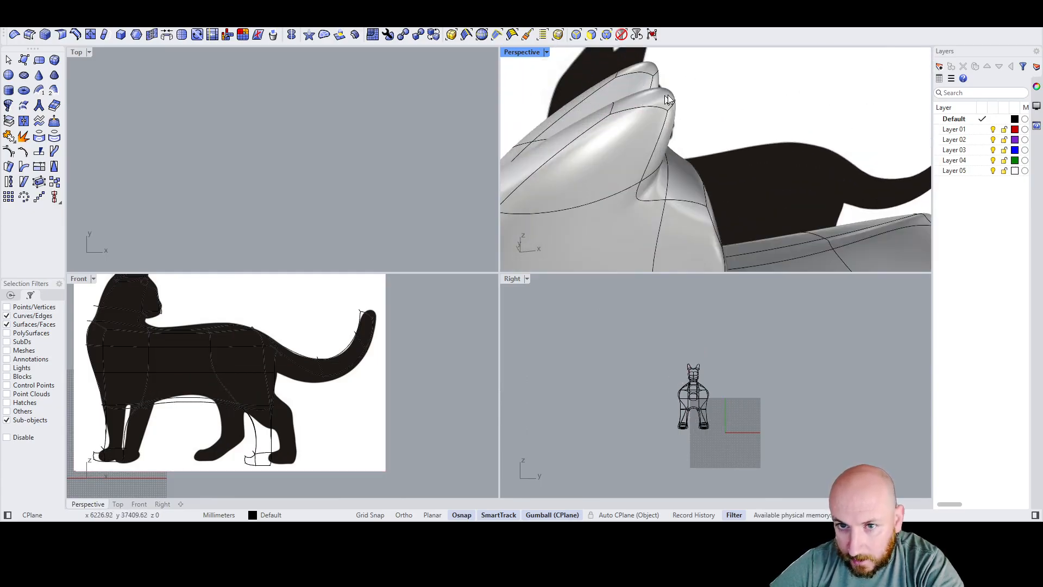
pyautogui.scroll(-3, 668, 98)
pyautogui.click(575, 171)
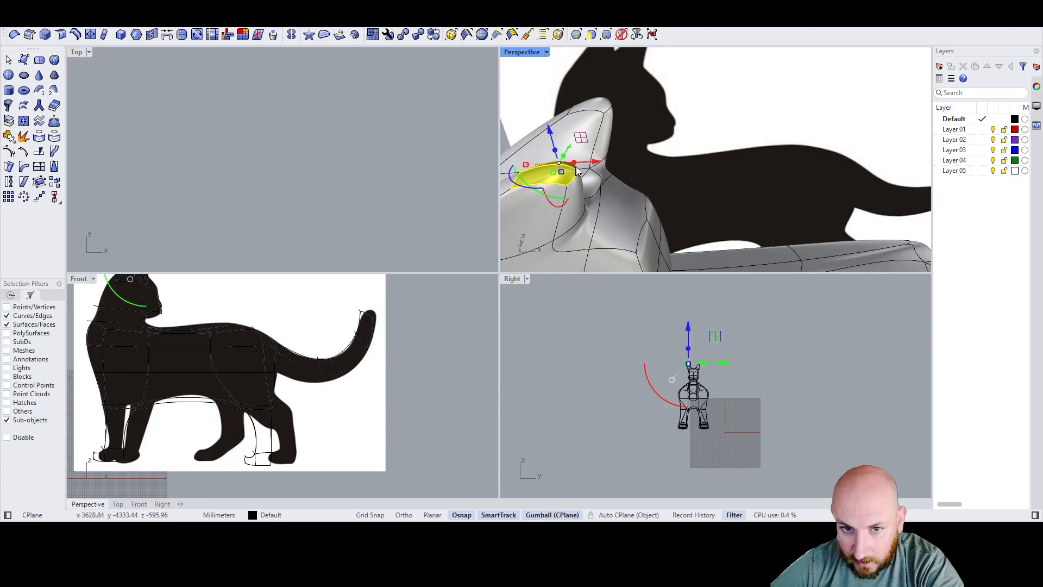
pyautogui.moveTo(589, 162); pyautogui.dragTo(563, 163)
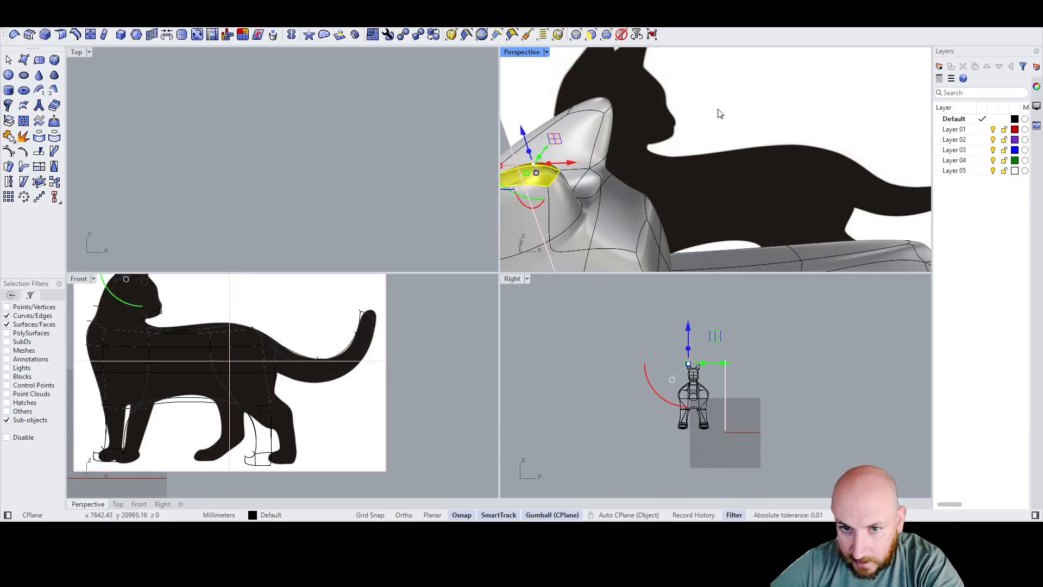
pyautogui.click(720, 113)
pyautogui.scroll(-5, 711, 116)
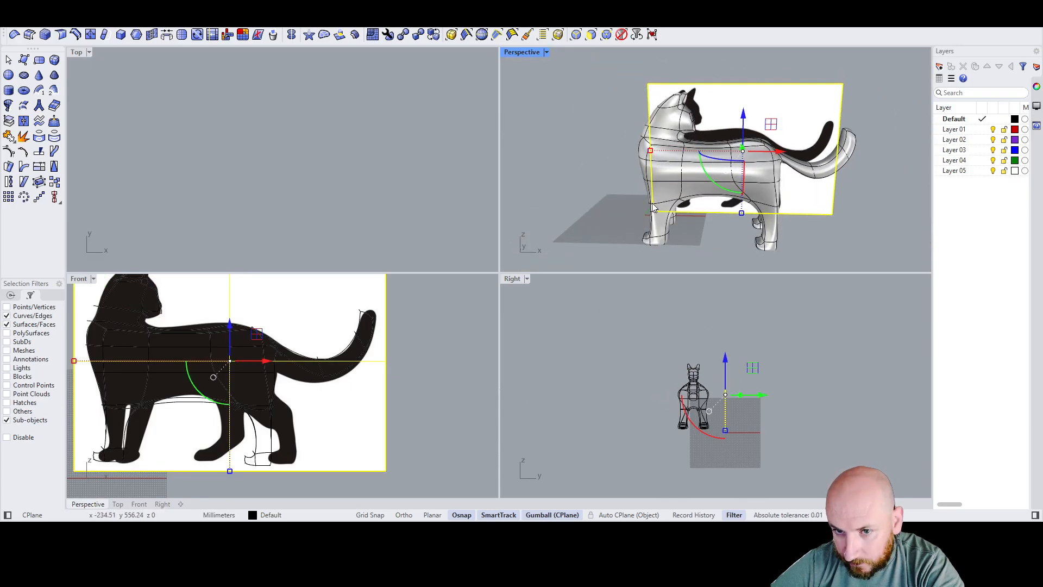
# Step: Select the whole lower part of the near front leg with its paw and move it toward the hind legs to fit the silhouette
pyautogui.scroll(2, 666, 208)
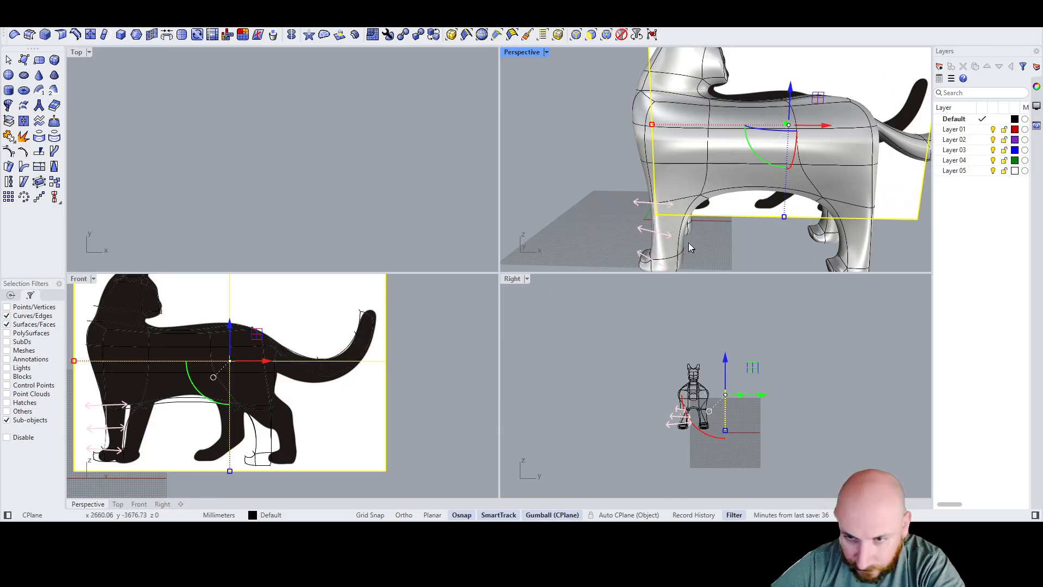
pyautogui.keyDown('shift'); pyautogui.moveTo(710, 186); pyautogui.dragTo(719, 166, button='right'); pyautogui.keyUp('shift')
pyautogui.moveTo(720, 229); pyautogui.dragTo(774, 266, button='right')
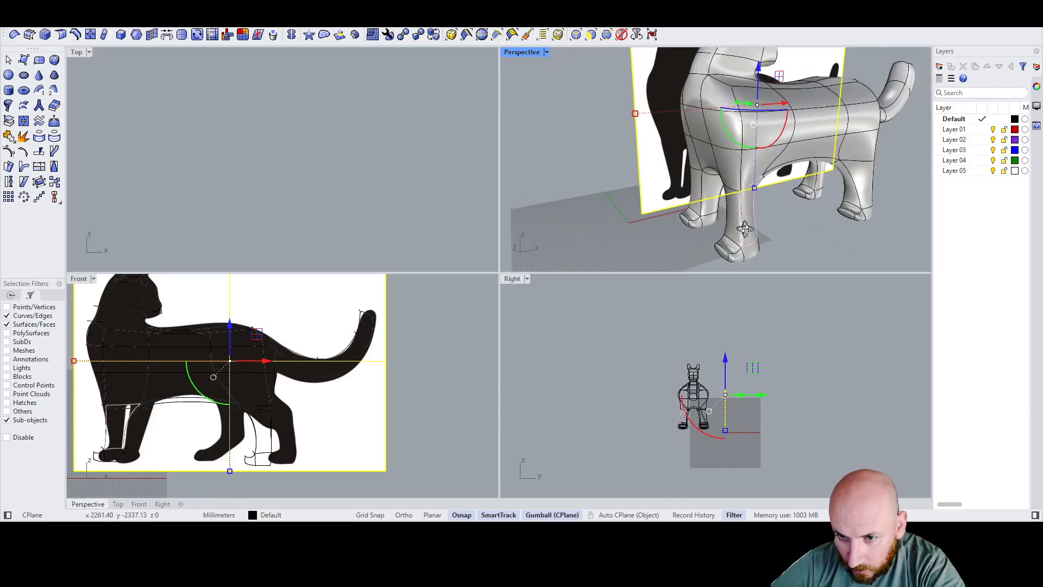
pyautogui.click(774, 266)
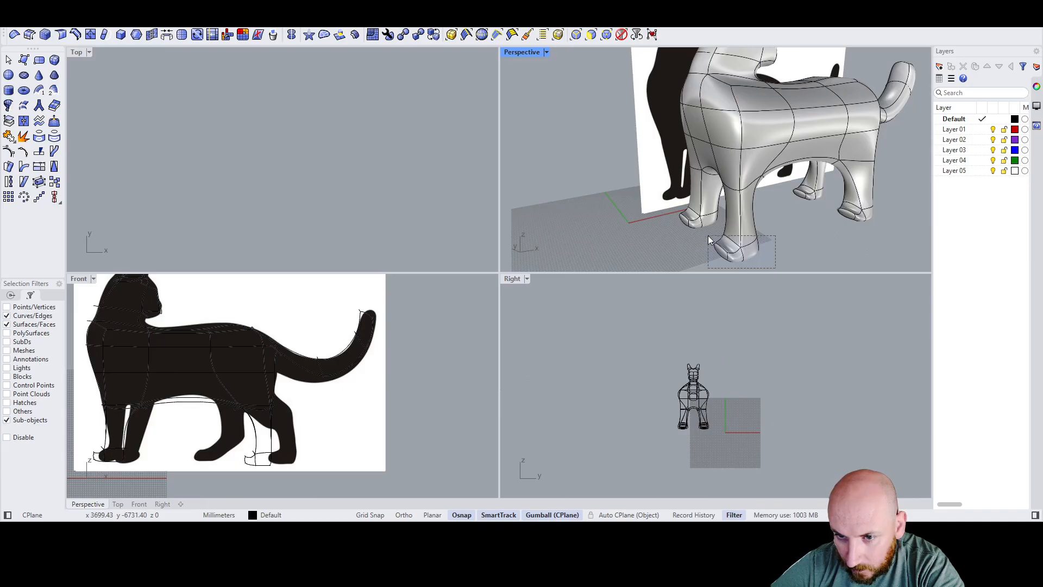
pyautogui.moveTo(708, 236); pyautogui.dragTo(708, 236)
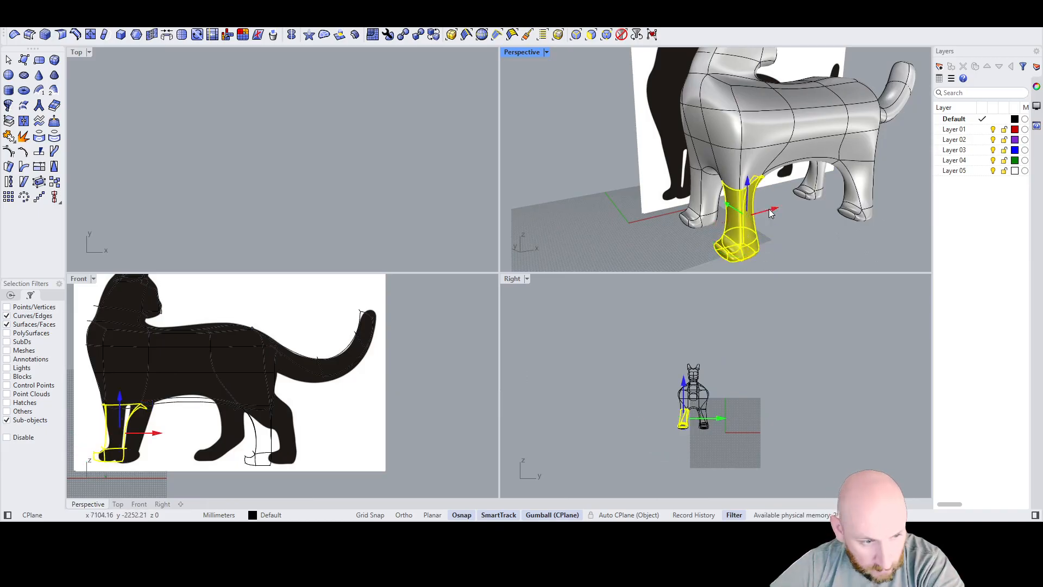
pyautogui.moveTo(768, 209); pyautogui.dragTo(787, 211)
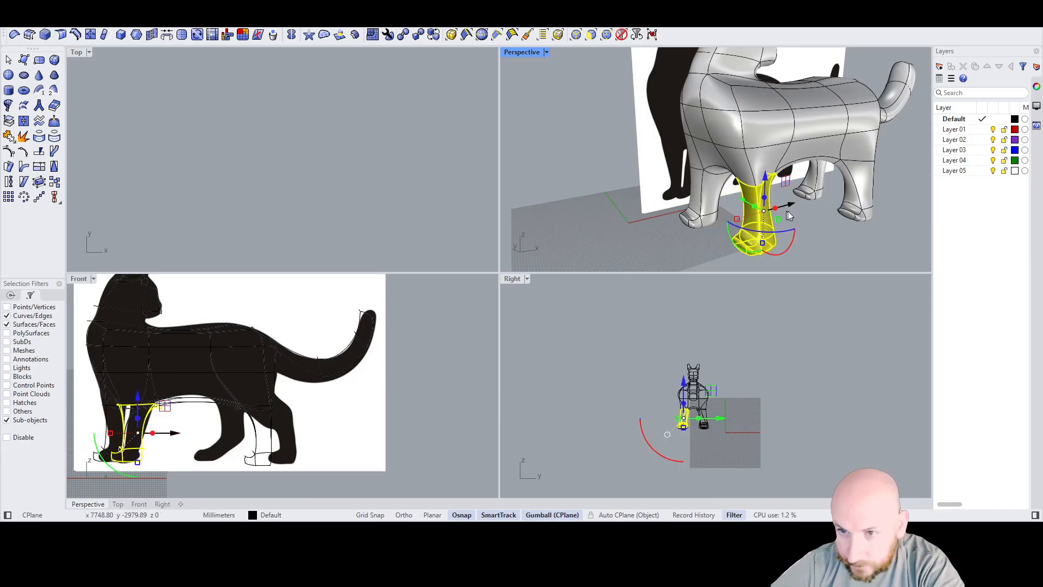
pyautogui.moveTo(810, 216); pyautogui.dragTo(719, 224, button='right')
pyautogui.press('Escape')
# Step: Select the rear faces of the near front leg and paw and reshape them across the body's width
pyautogui.scroll(8, 718, 224)
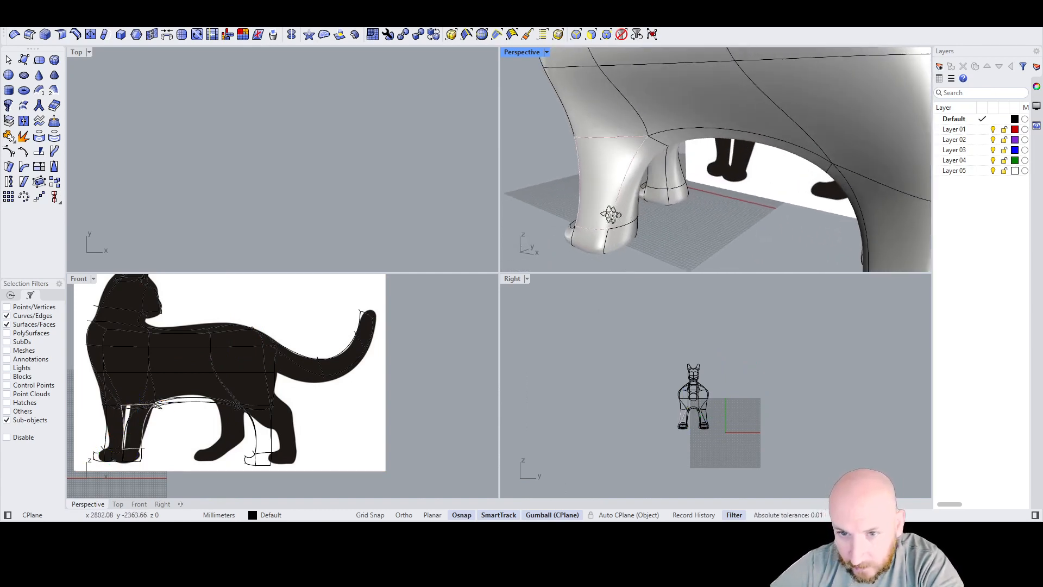
pyautogui.click(607, 196)
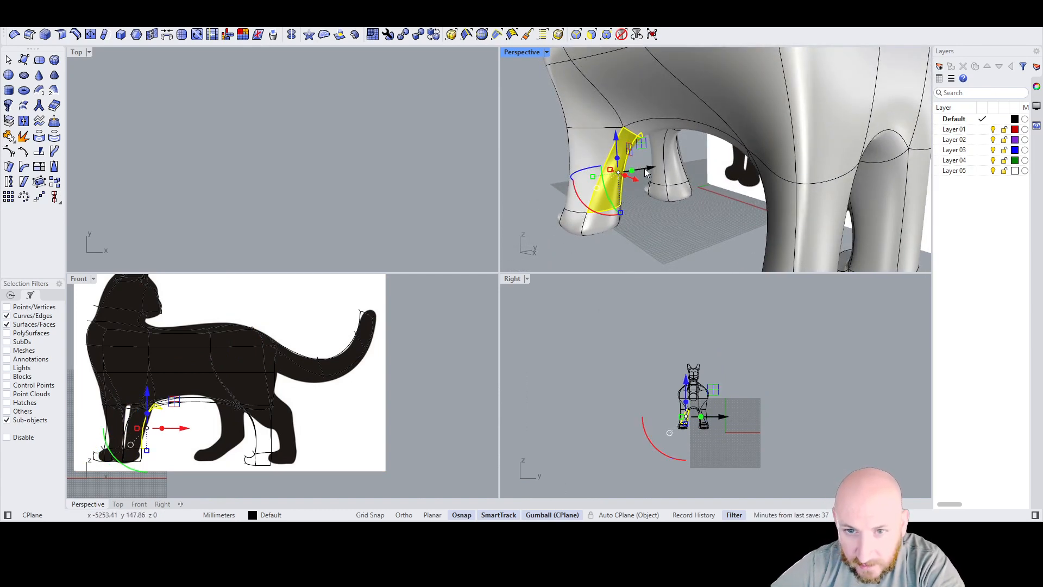
pyautogui.moveTo(594, 223); pyautogui.dragTo(215, 376)
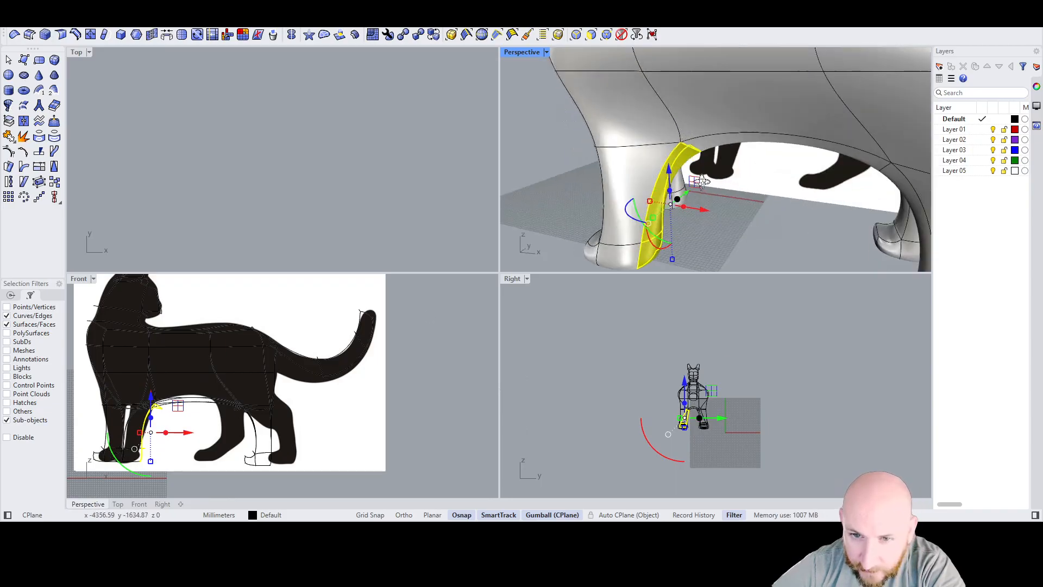
pyautogui.moveTo(624, 182); pyautogui.dragTo(807, 211, button='right')
pyautogui.click(807, 210)
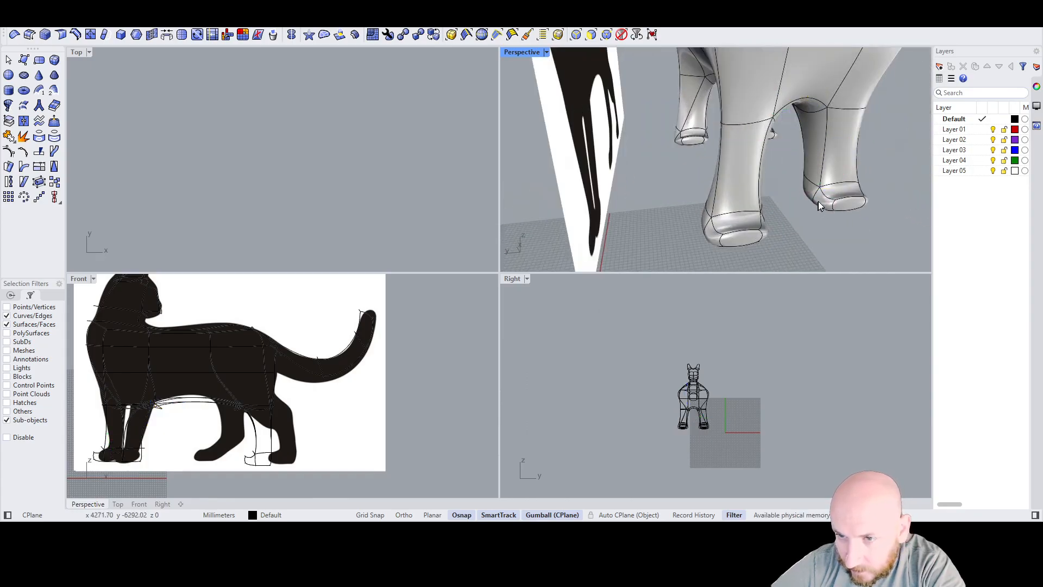
# Step: Select the inner faces of the near front leg and paw and move them outward to slim the leg
pyautogui.scroll(4, 820, 199)
pyautogui.click(821, 198)
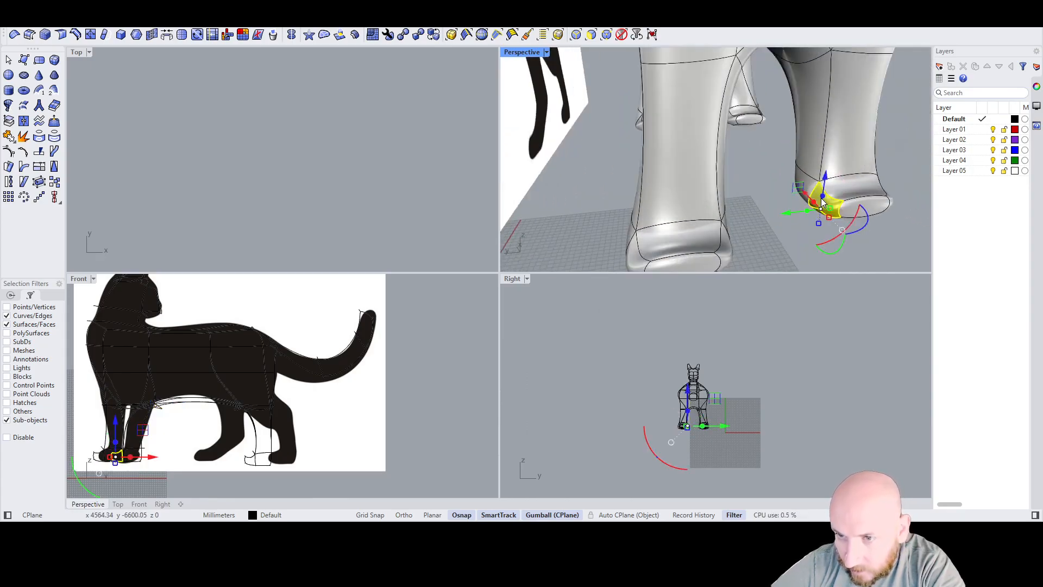
pyautogui.keyDown('shift'); pyautogui.click(803, 177); pyautogui.keyUp('shift')
pyautogui.keyDown('shift'); pyautogui.click(810, 149); pyautogui.keyUp('shift')
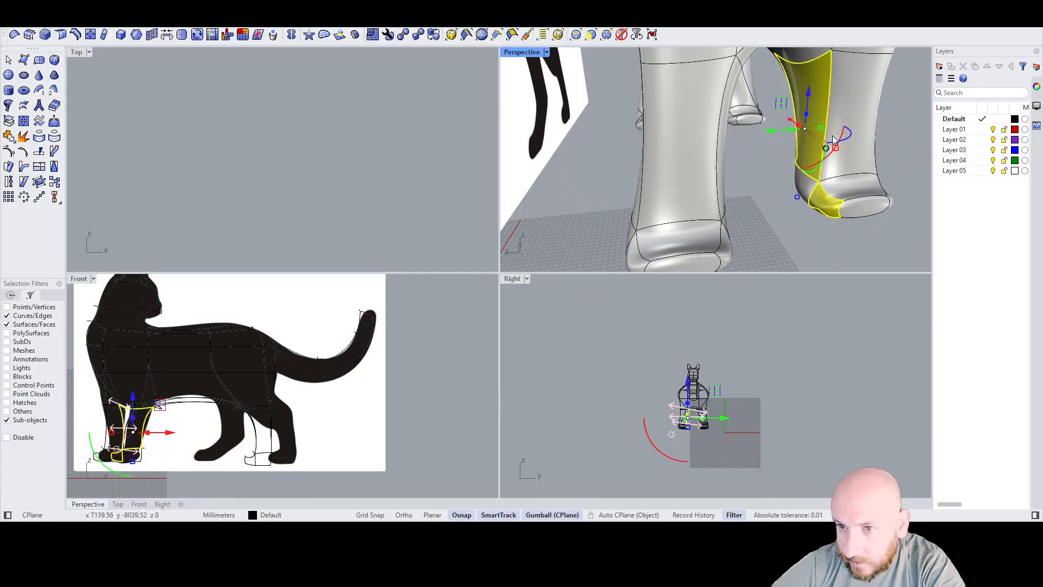
pyautogui.scroll(3, 806, 185)
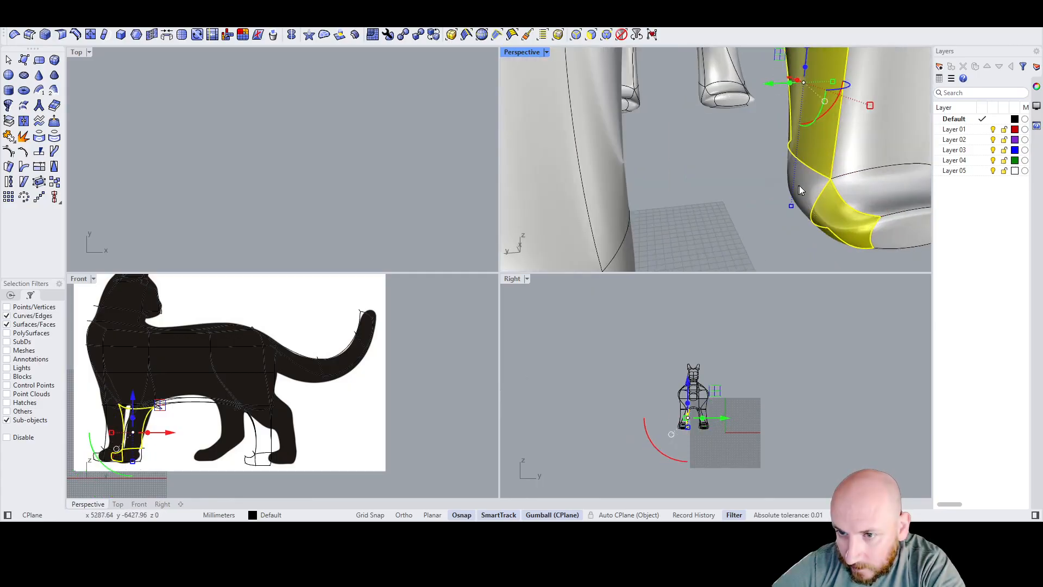
pyautogui.scroll(-5, 761, 158)
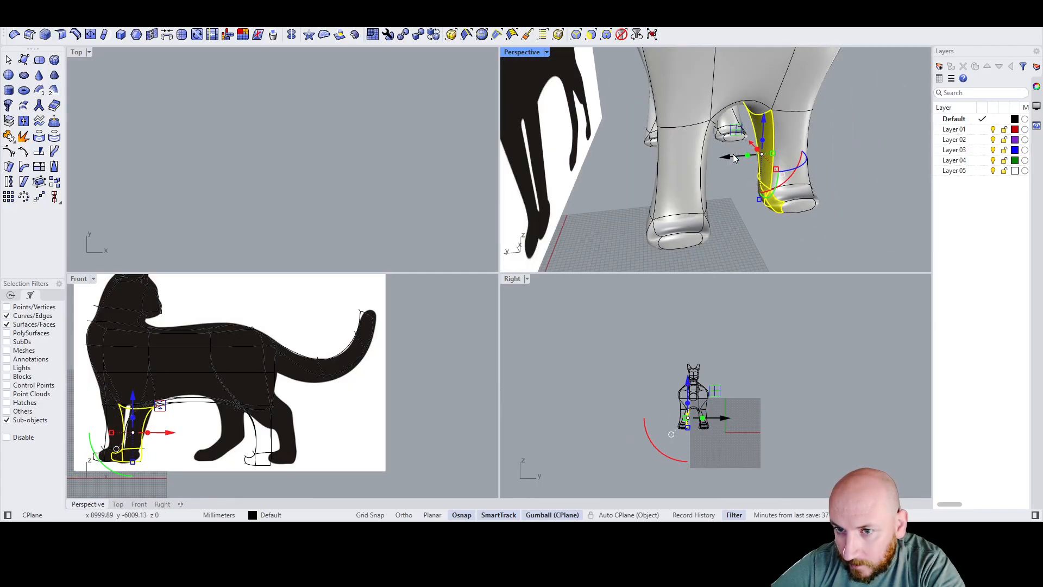
pyautogui.moveTo(734, 157); pyautogui.dragTo(754, 159)
pyautogui.click(720, 223)
# Step: Select the inner faces of the far front leg and paw and move them outward, away from the near front leg
pyautogui.moveTo(720, 223); pyautogui.dragTo(667, 208, button='right')
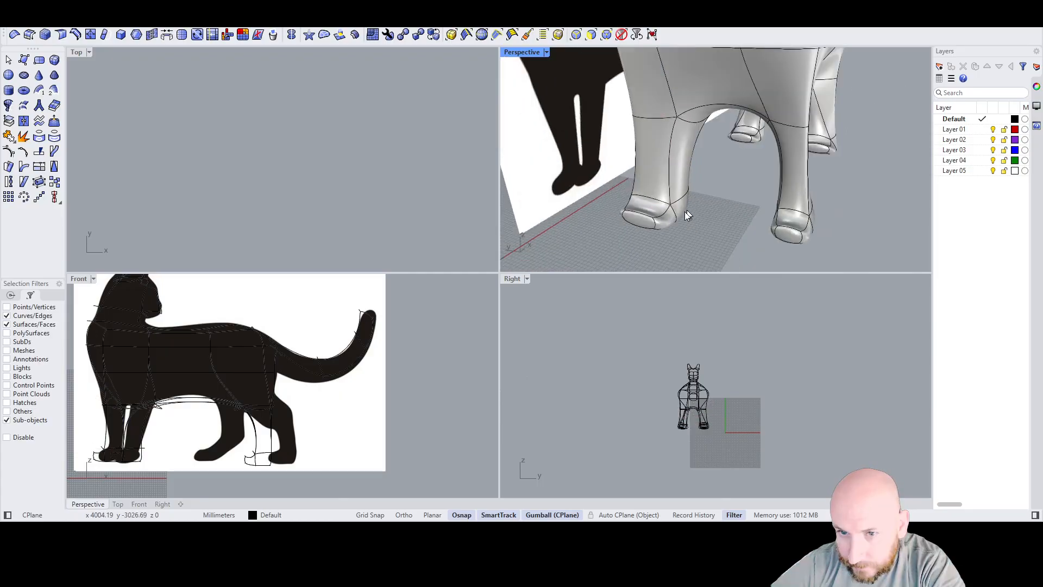
pyautogui.click(664, 220)
pyautogui.scroll(5, 675, 213)
pyautogui.click(690, 226)
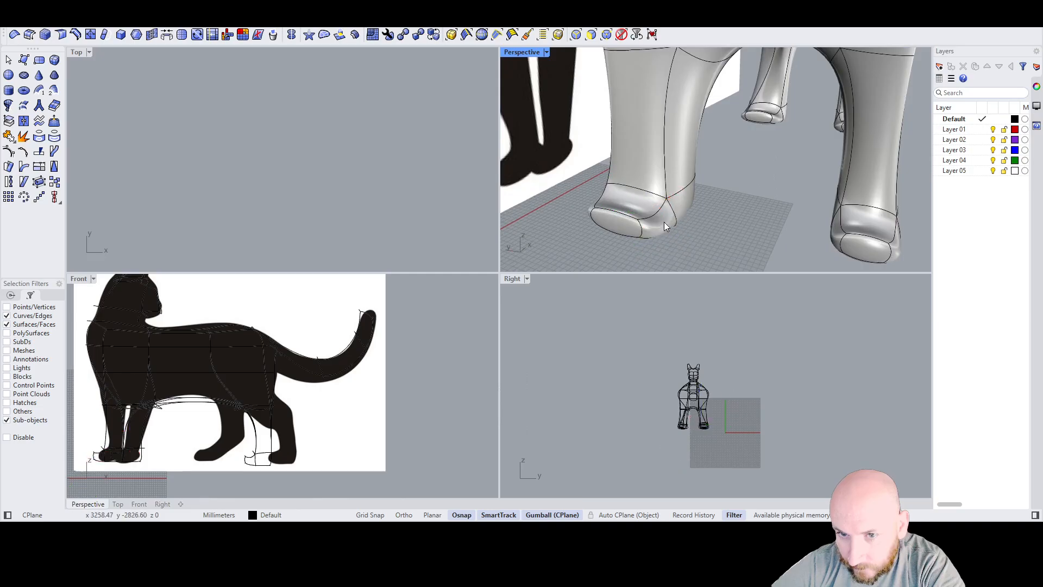
pyautogui.click(663, 221)
pyautogui.keyDown('shift'); pyautogui.click(686, 195); pyautogui.keyUp('shift')
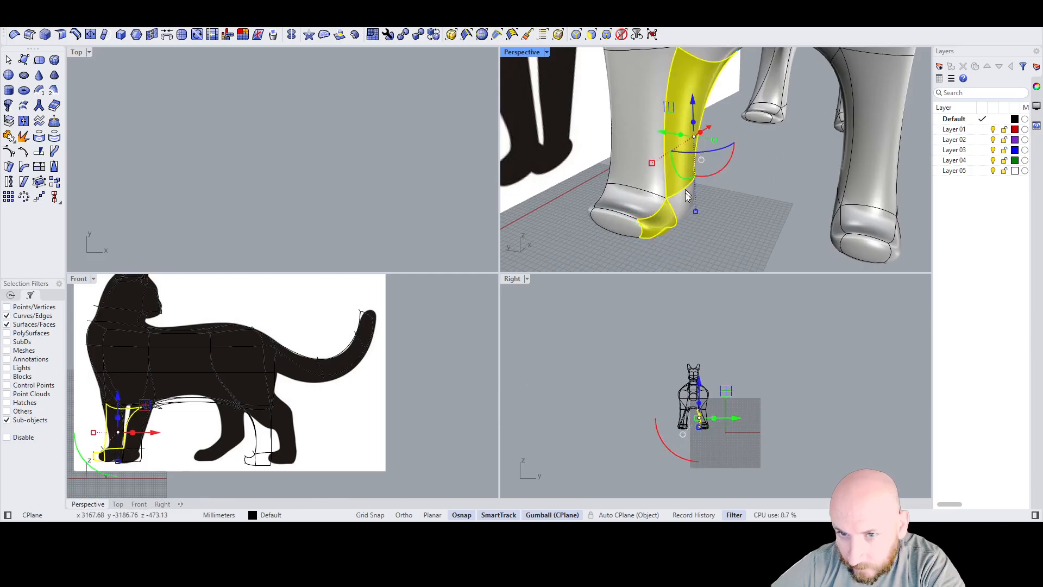
pyautogui.scroll(5, 687, 204)
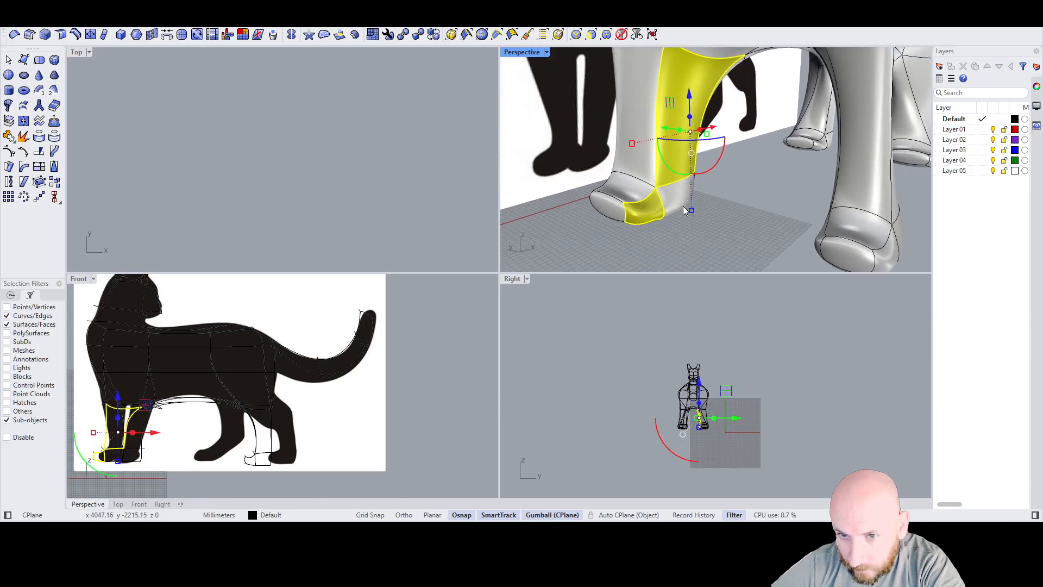
pyautogui.scroll(-3, 693, 179)
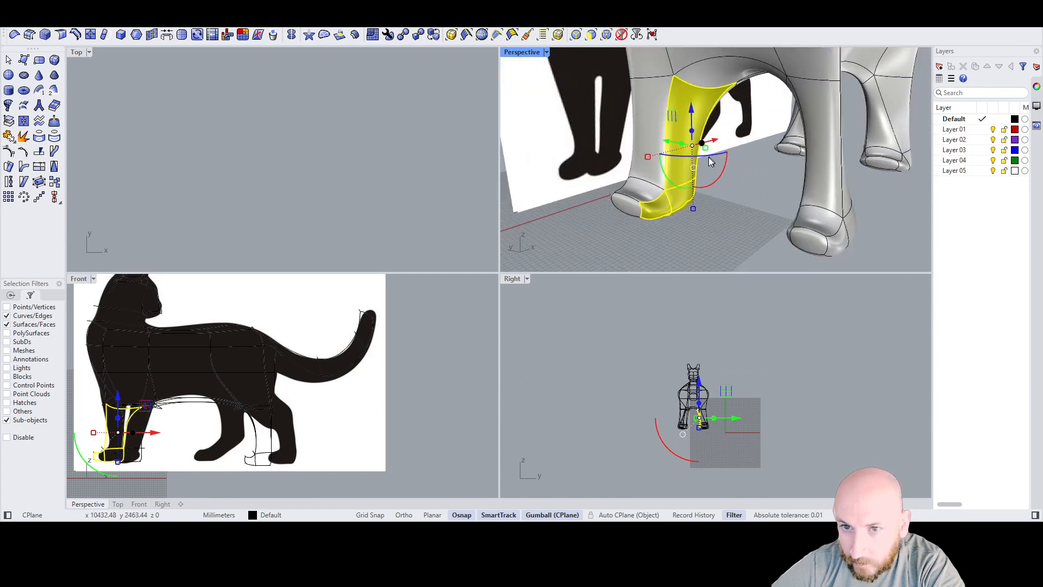
pyautogui.moveTo(711, 161); pyautogui.dragTo(766, 170, button='right')
pyautogui.moveTo(677, 149); pyautogui.dragTo(645, 152)
pyautogui.click(740, 195)
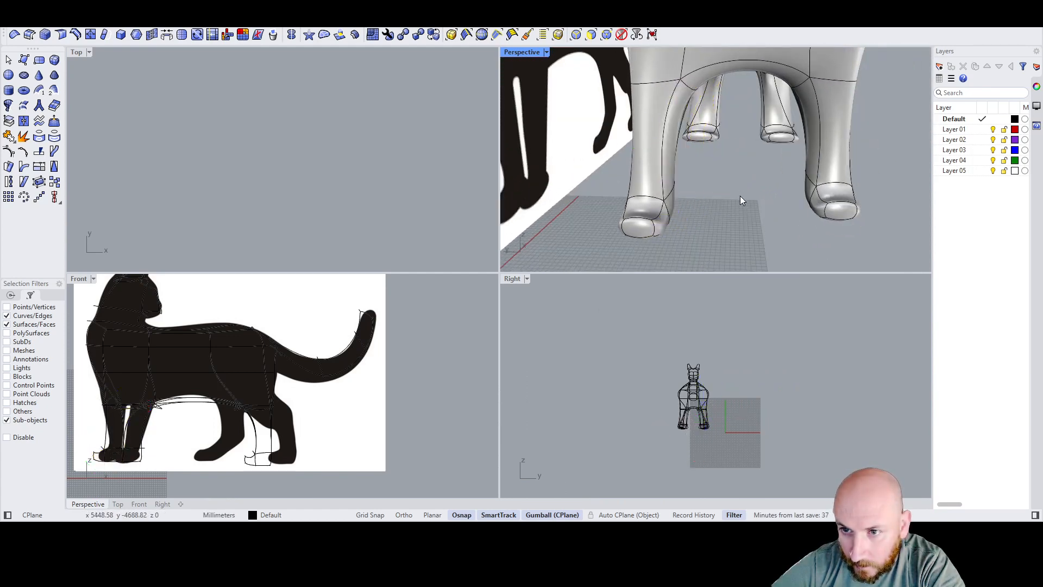
# Step: Select the lower part of the near hind leg with its paw and move it rearward onto the silhouette's rearmost leg
pyautogui.scroll(-7, 742, 196)
pyautogui.moveTo(760, 195); pyautogui.dragTo(674, 168, button='right')
pyautogui.scroll(-2, 774, 198)
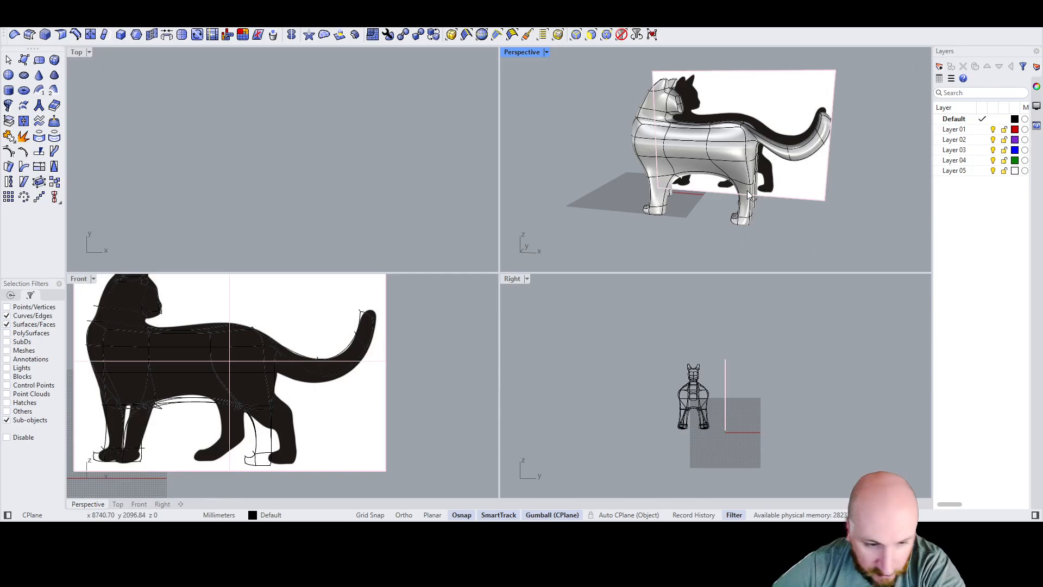
pyautogui.scroll(5, 759, 208)
pyautogui.scroll(2, 758, 207)
pyautogui.moveTo(762, 203); pyautogui.dragTo(718, 190, button='right')
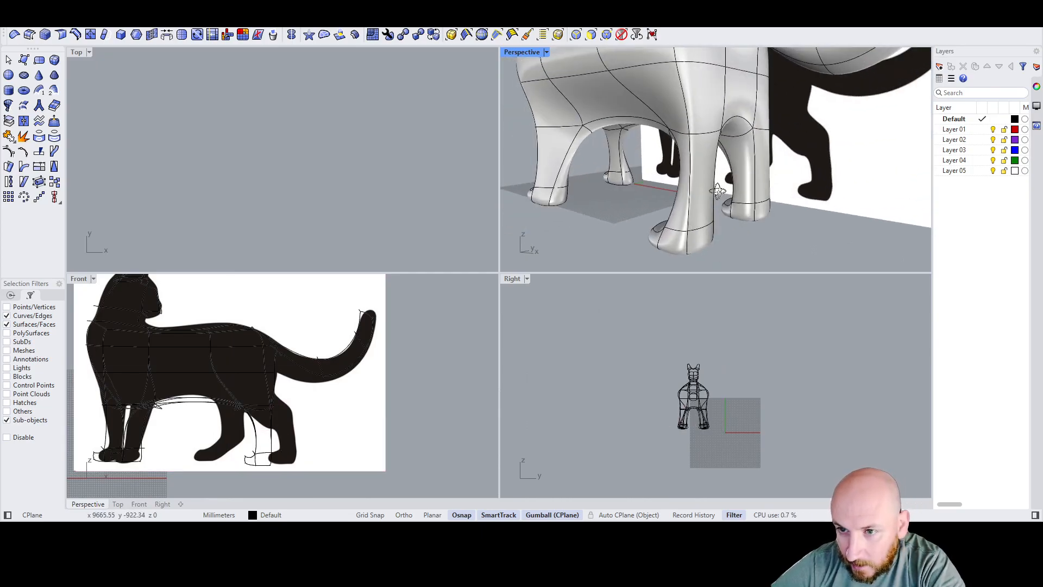
pyautogui.moveTo(725, 259); pyautogui.dragTo(752, 250, button='right')
pyautogui.moveTo(668, 215); pyautogui.dragTo(668, 215)
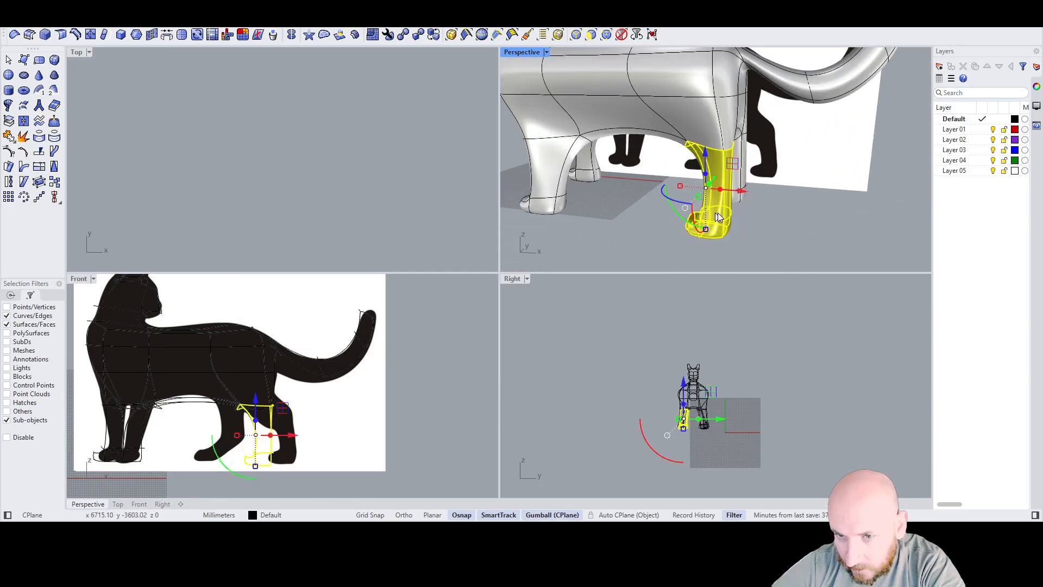
pyautogui.moveTo(741, 192); pyautogui.dragTo(774, 200)
pyautogui.click(824, 184)
# Step: Select the lower part of the far hind leg with its paw and move it forward toward the silhouette's other hind leg
pyautogui.moveTo(823, 184); pyautogui.dragTo(838, 174, button='right')
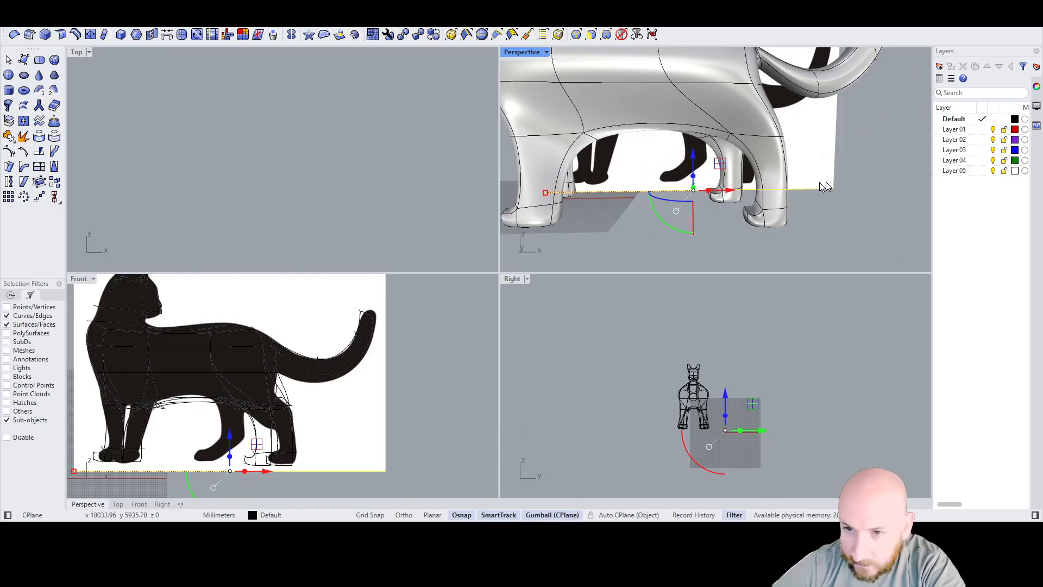
pyautogui.moveTo(765, 168); pyautogui.dragTo(725, 205, button='right')
pyautogui.moveTo(751, 227); pyautogui.dragTo(696, 186)
pyautogui.moveTo(695, 186); pyautogui.dragTo(824, 192, button='right')
pyautogui.moveTo(748, 162); pyautogui.dragTo(716, 167)
pyautogui.click(718, 223)
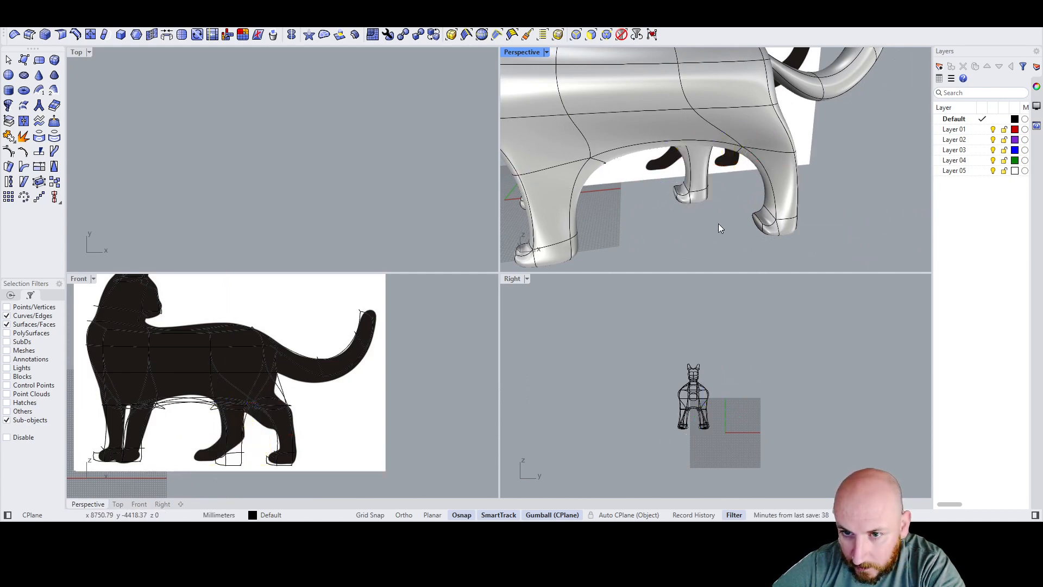
# Step: Select only the paw of the far hind leg and move it forward onto the silhouette's foot, slanting the leg
pyautogui.scroll(5, 701, 195)
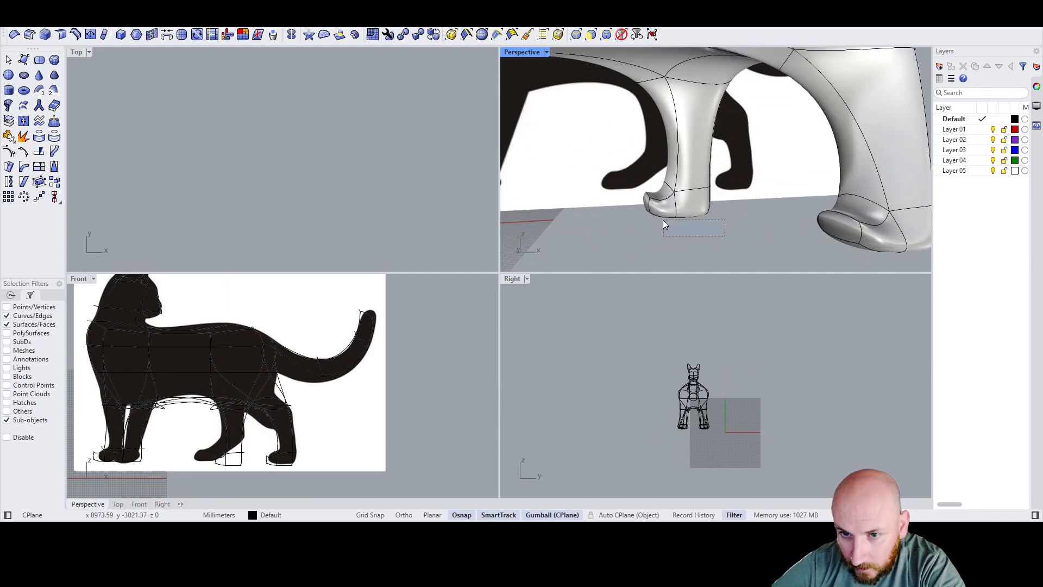
pyautogui.moveTo(625, 200); pyautogui.dragTo(627, 200)
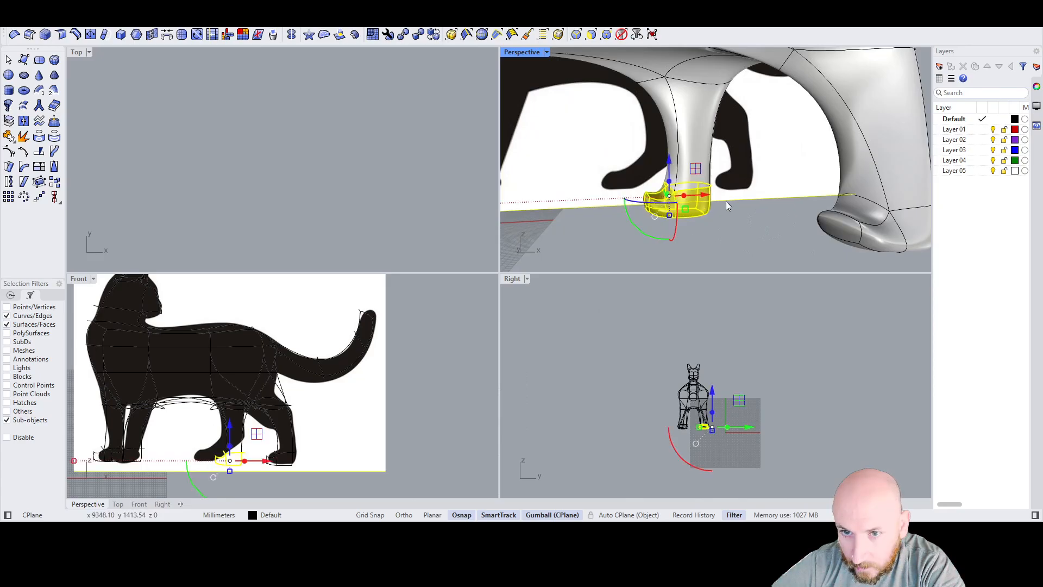
pyautogui.moveTo(705, 195); pyautogui.dragTo(668, 194)
pyautogui.scroll(-5, 673, 192)
pyautogui.scroll(-3, 706, 193)
pyautogui.hotkey('ctrl', 'z')
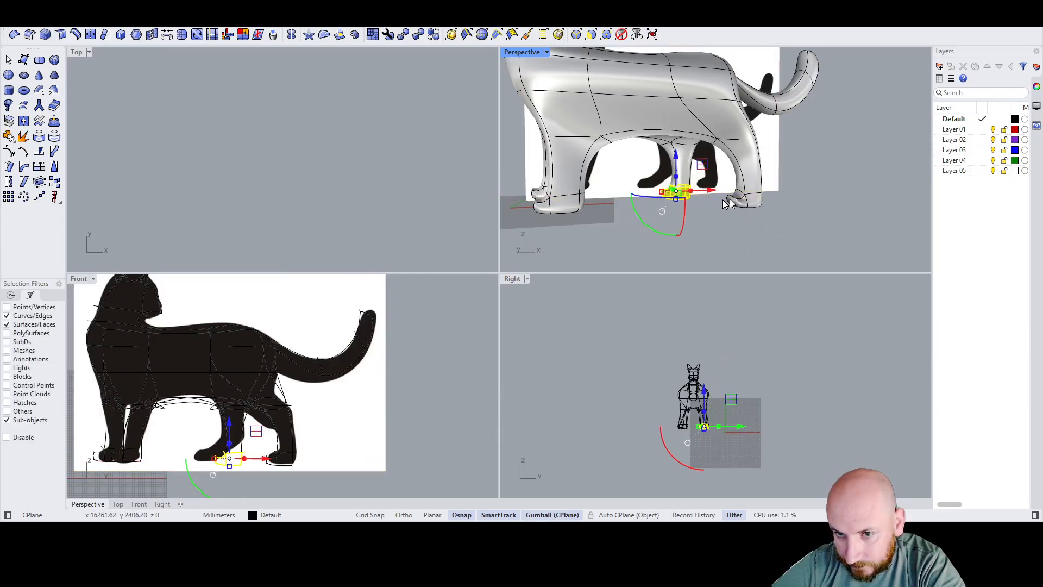
pyautogui.moveTo(703, 192); pyautogui.dragTo(681, 195)
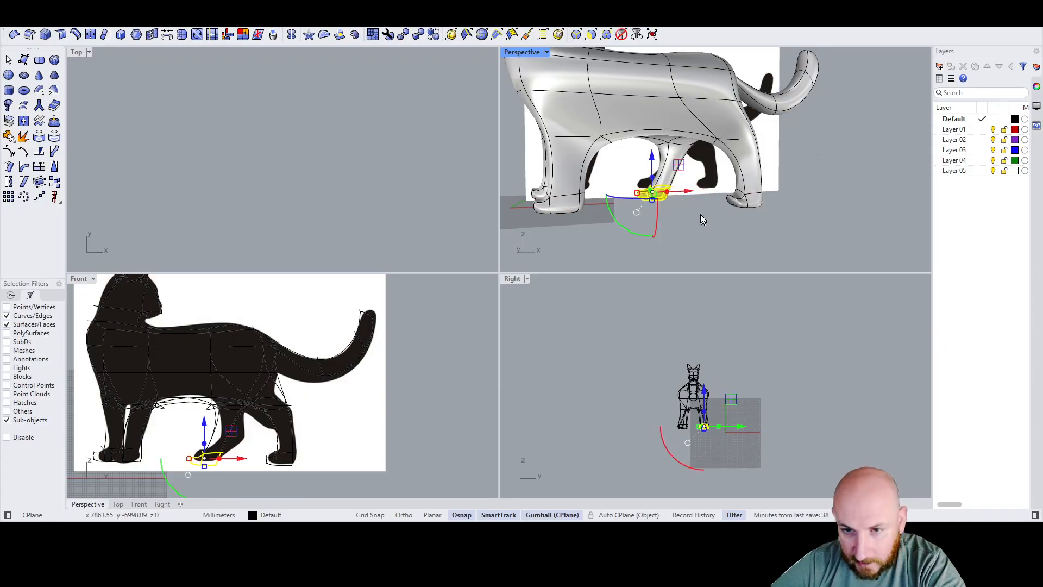
pyautogui.moveTo(701, 219); pyautogui.dragTo(709, 157, button='right')
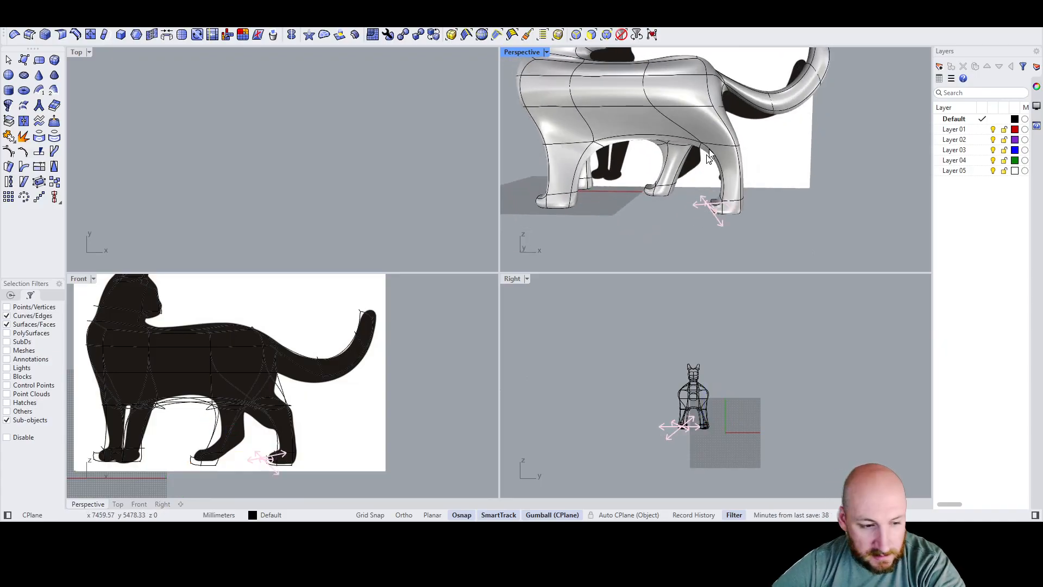
pyautogui.scroll(-6, 698, 152)
pyautogui.scroll(6, 689, 139)
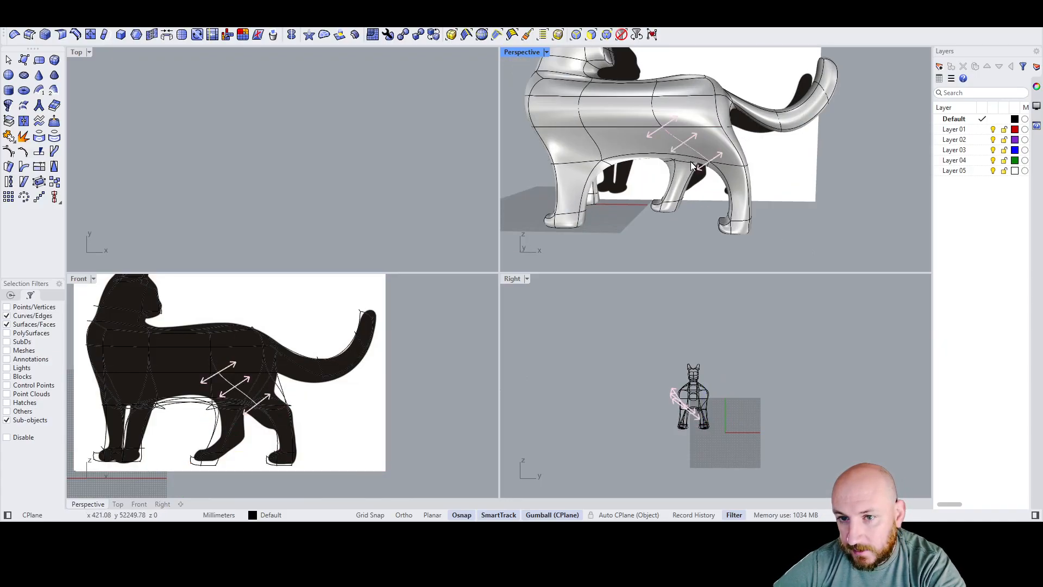
# Step: Select the flanks and legs on both sides of the cat, excluding the middle of the body, and scale them inward across the width
pyautogui.moveTo(668, 130); pyautogui.dragTo(703, 198, button='right')
pyautogui.scroll(-6, 660, 142)
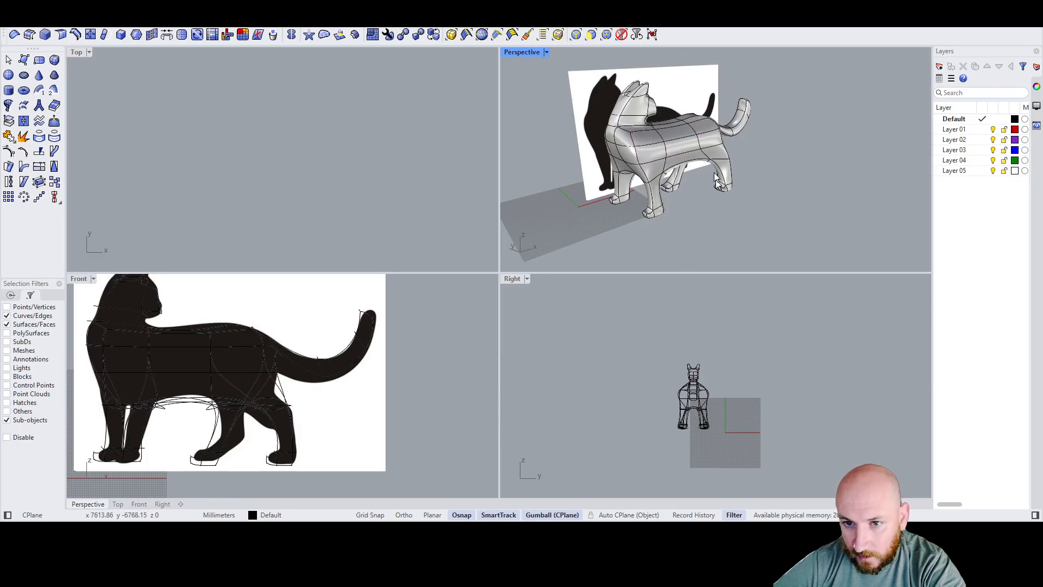
pyautogui.scroll(4, 676, 138)
pyautogui.moveTo(658, 155); pyautogui.dragTo(709, 145, button='right')
pyautogui.click(192, 353)
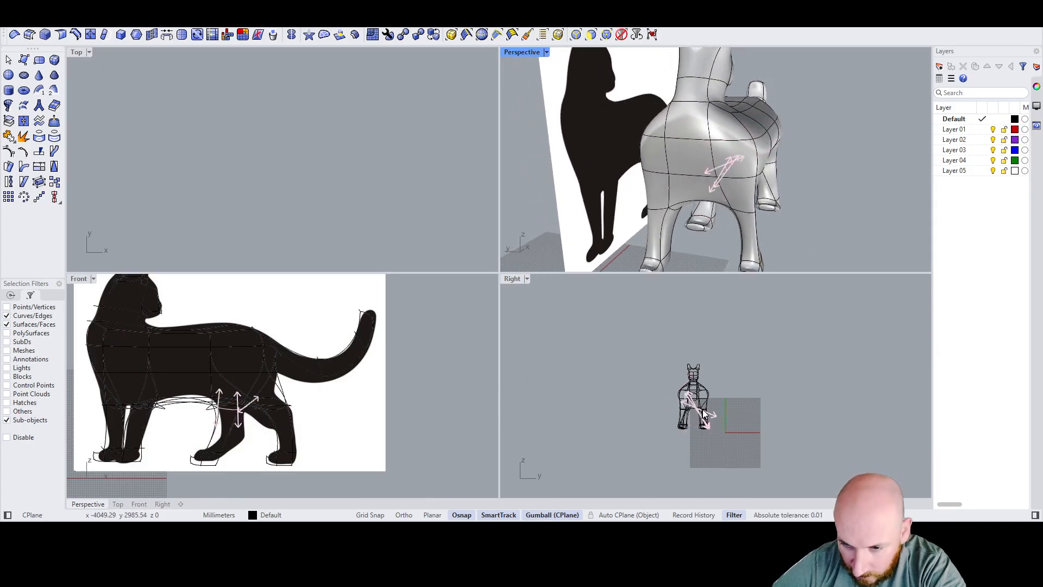
pyautogui.scroll(12, 702, 410)
pyautogui.scroll(-5, 697, 353)
pyautogui.scroll(2, 716, 357)
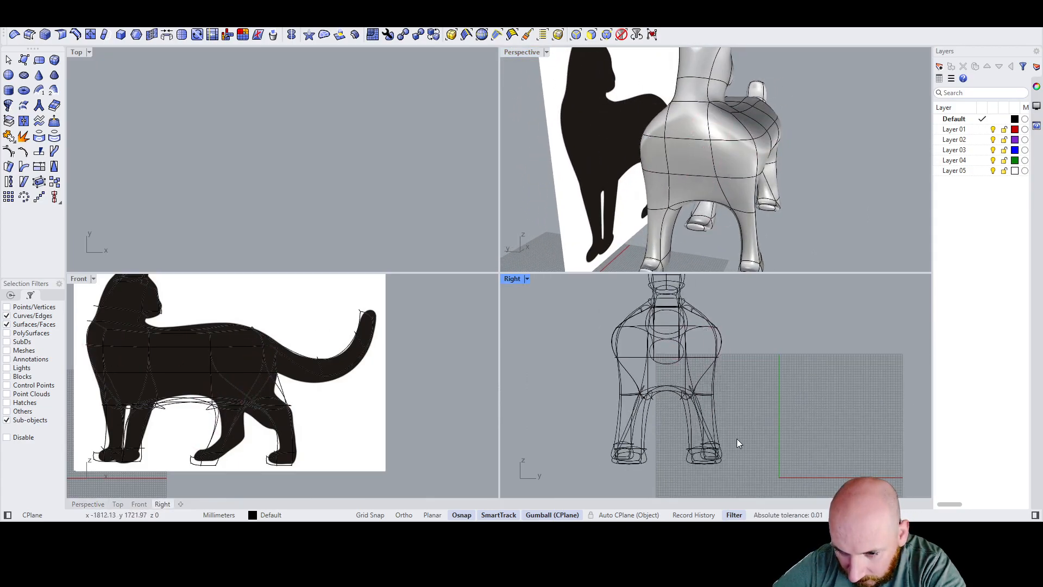
pyautogui.moveTo(744, 480); pyautogui.dragTo(686, 298)
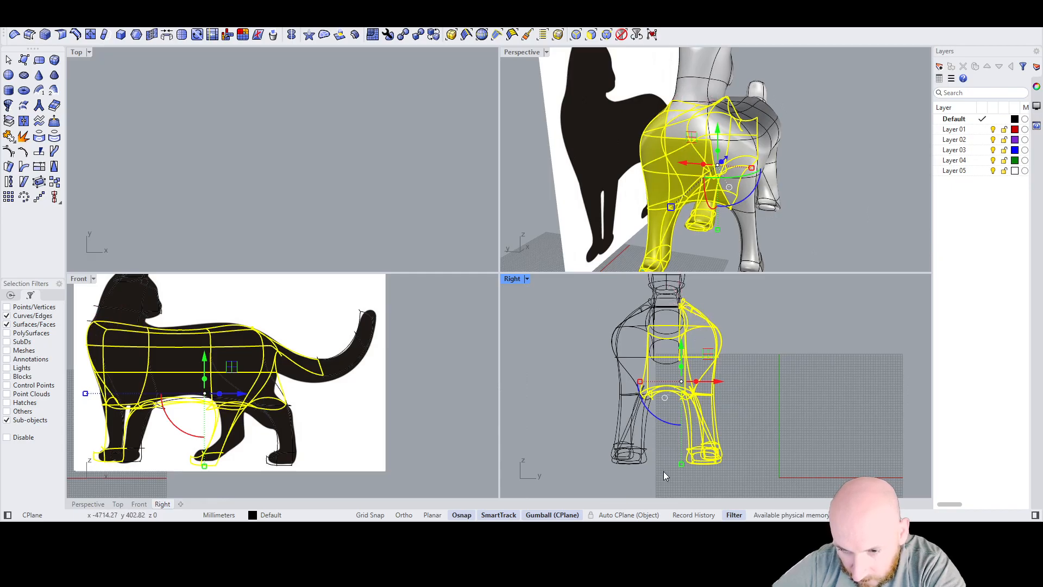
pyautogui.keyDown('ctrl'); pyautogui.moveTo(626, 301); pyautogui.dragTo(624, 301); pyautogui.keyUp('ctrl')
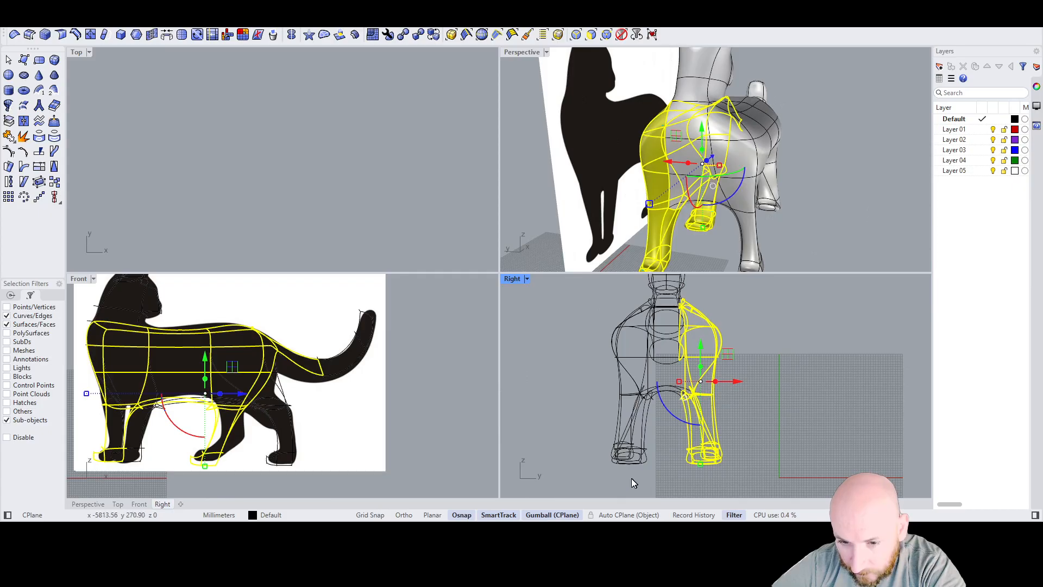
pyautogui.keyDown('shift'); pyautogui.moveTo(630, 478); pyautogui.dragTo(564, 306); pyautogui.keyUp('shift')
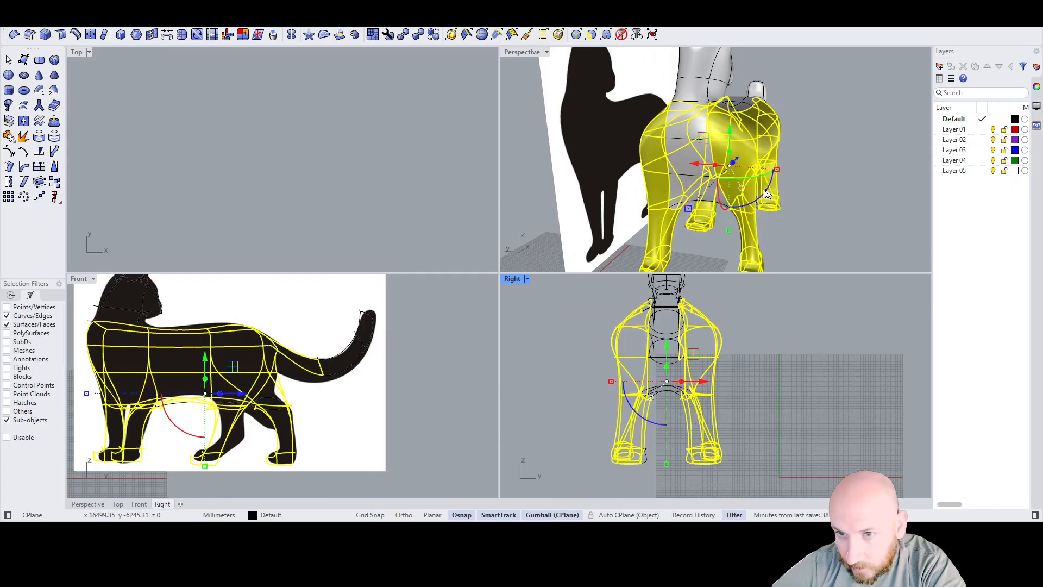
pyautogui.moveTo(766, 194); pyautogui.dragTo(792, 171, button='right')
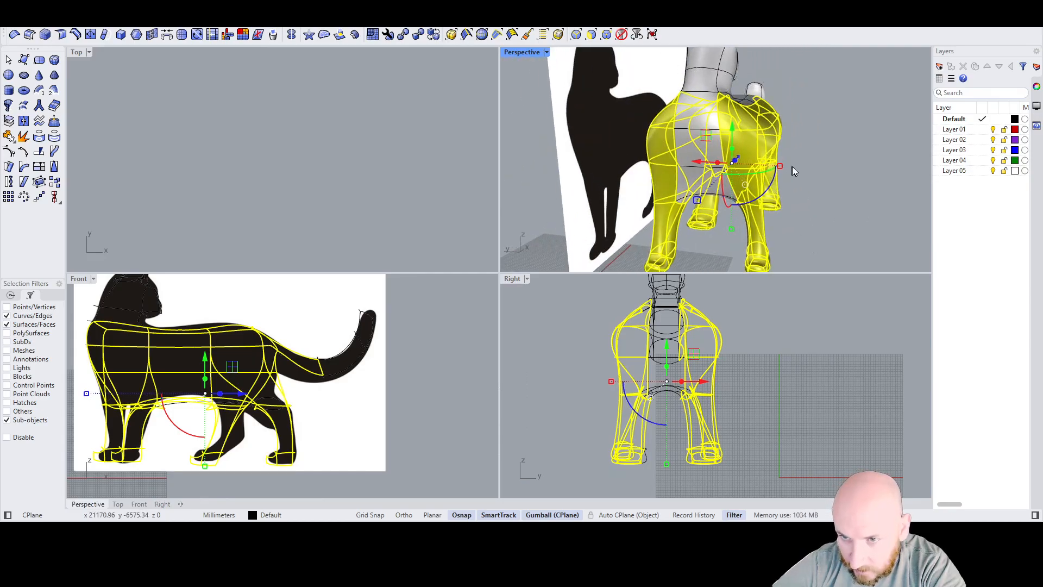
pyautogui.scroll(5, 785, 167)
pyautogui.moveTo(765, 166); pyautogui.dragTo(743, 169)
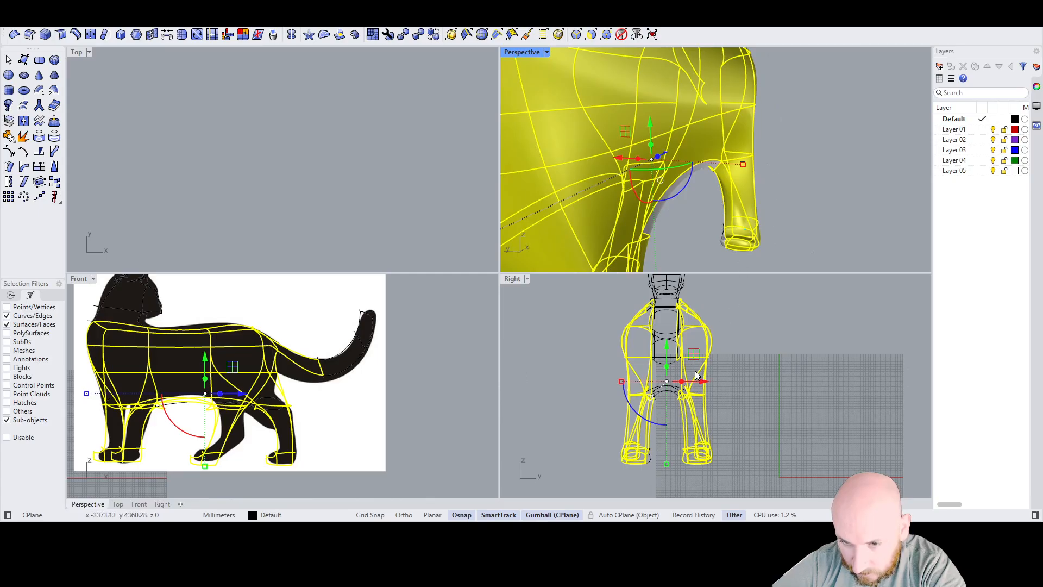
# Step: Scale the selected flanks and legs slightly further inward to slim the cat, and clear the selection
pyautogui.scroll(-3, 706, 370)
pyautogui.scroll(4, 694, 364)
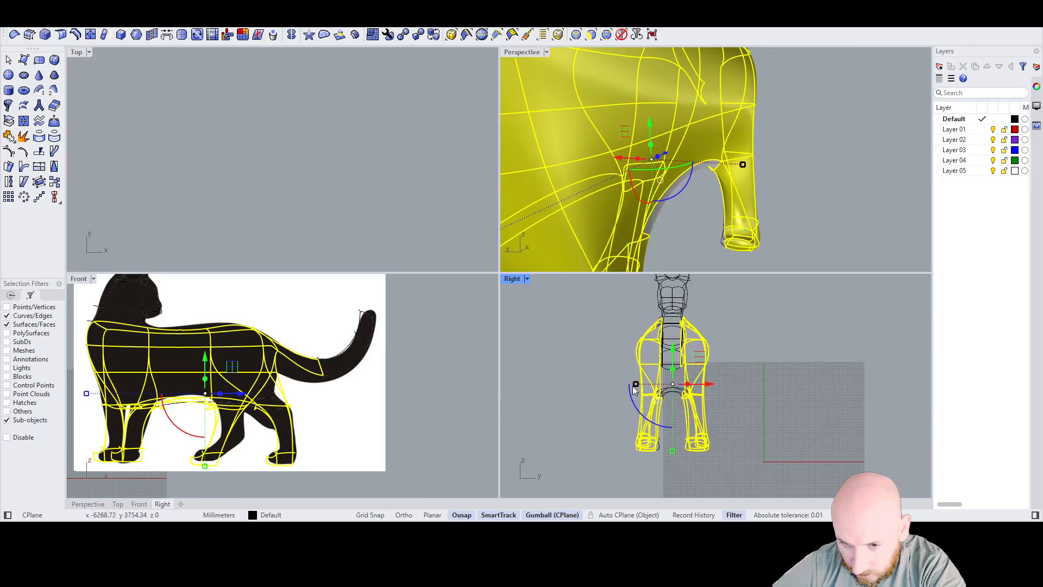
pyautogui.moveTo(636, 385); pyautogui.dragTo(640, 387)
pyautogui.click(763, 382)
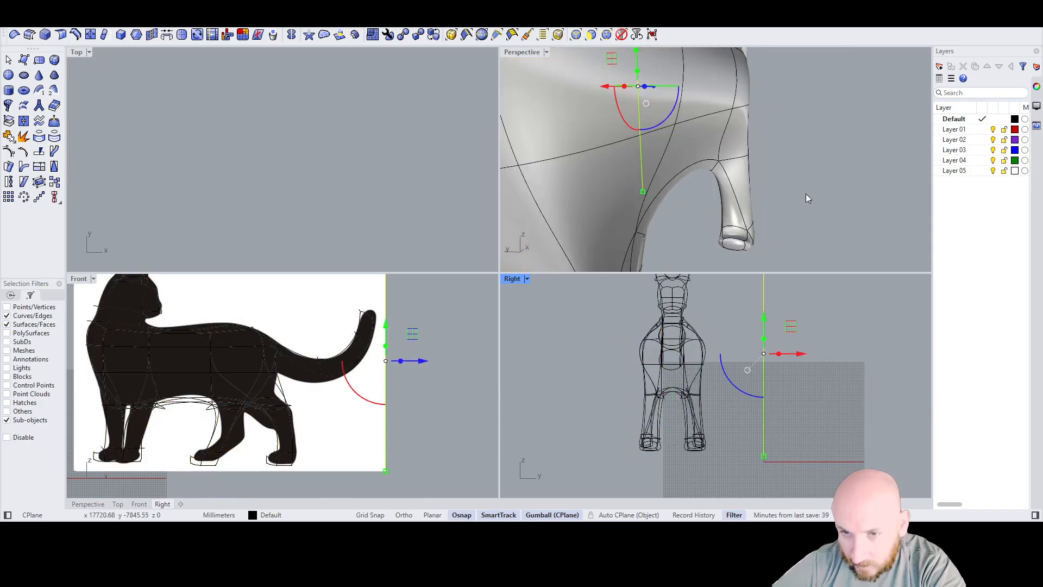
# Step: Select the rear faces of the near front leg and its paw and move them about 573 mm forward to thin the leg
pyautogui.moveTo(806, 194); pyautogui.dragTo(599, 140, button='right')
pyautogui.scroll(5, 624, 209)
pyautogui.moveTo(624, 215); pyautogui.dragTo(606, 223, button='right')
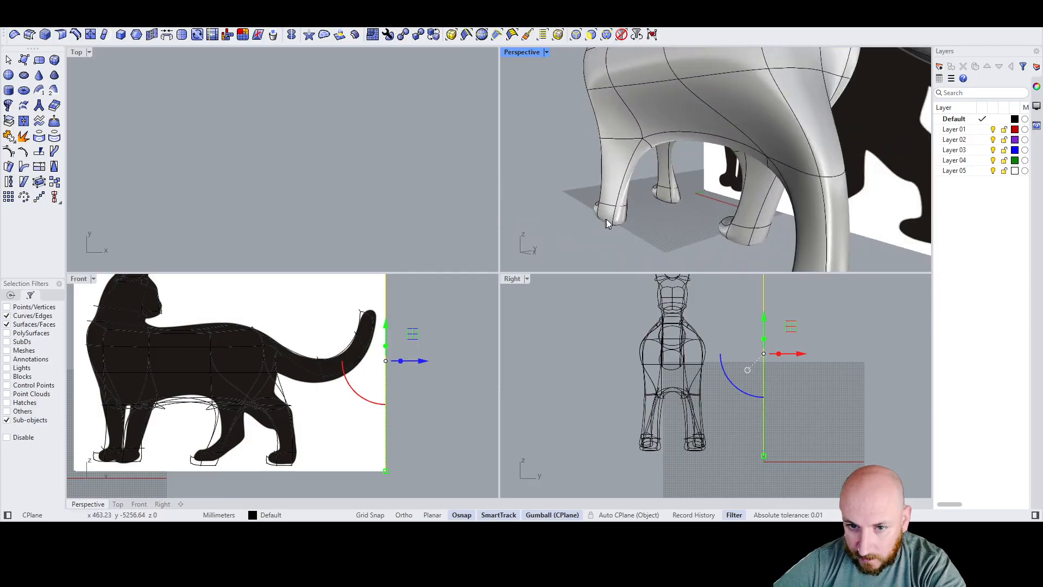
pyautogui.click(621, 219)
pyautogui.scroll(3, 632, 201)
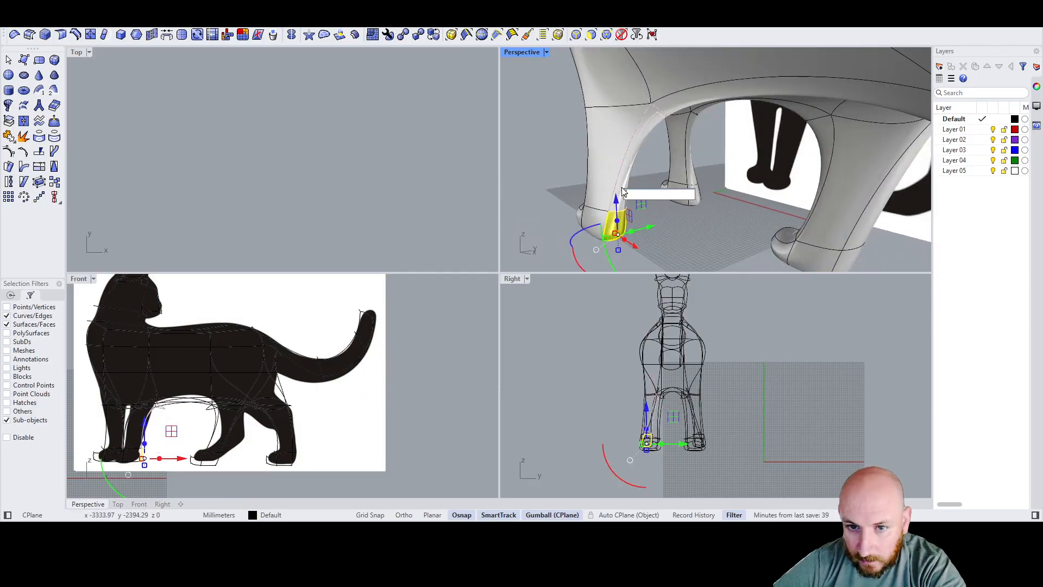
pyautogui.scroll(3, 619, 204)
pyautogui.keyDown('shift'); pyautogui.click(620, 206); pyautogui.keyUp('shift')
pyautogui.scroll(-2, 645, 205)
pyautogui.scroll(-2, 649, 204)
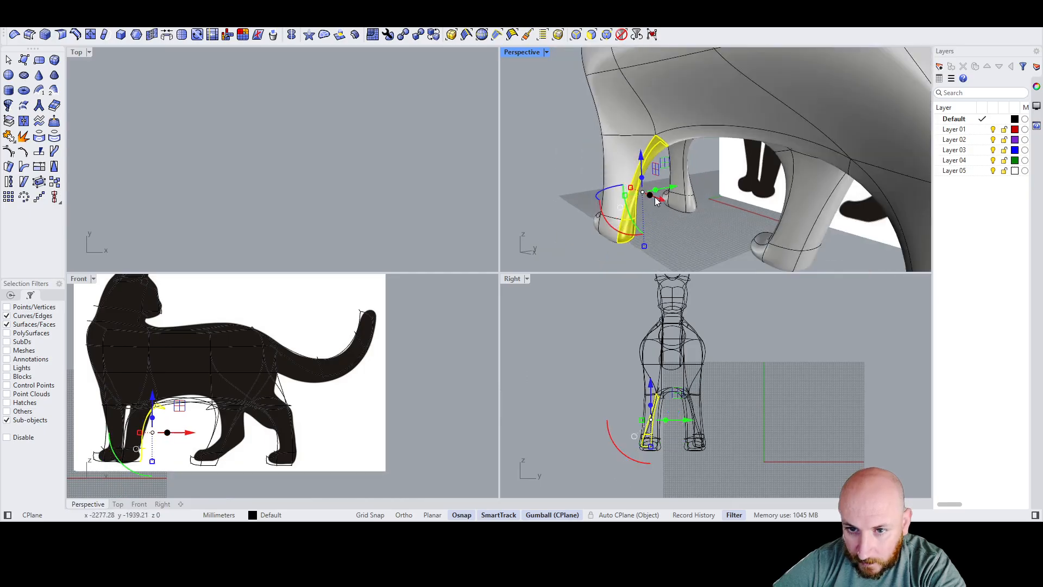
pyautogui.moveTo(659, 198); pyautogui.dragTo(643, 198)
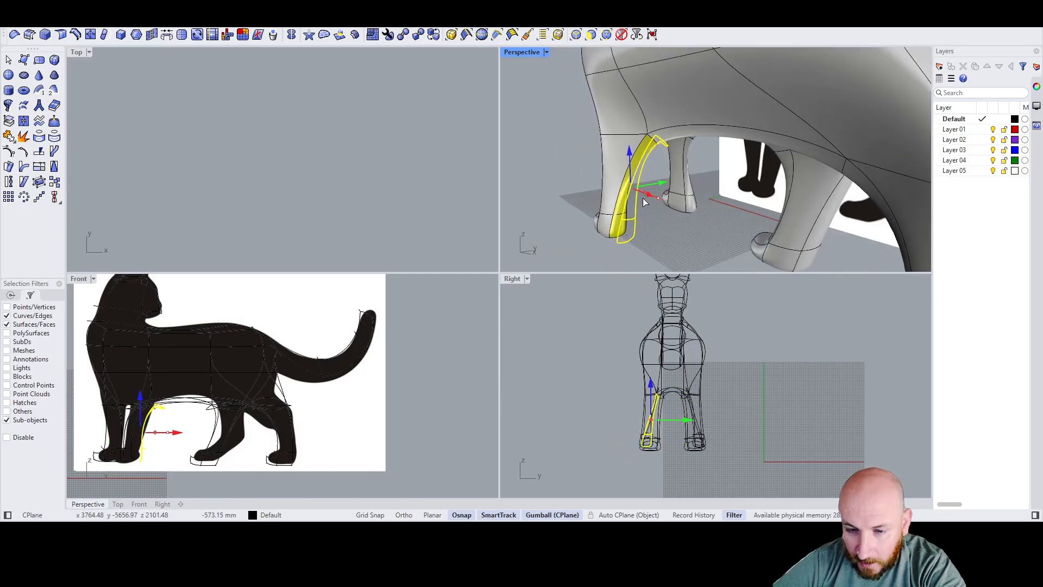
pyautogui.click(672, 234)
# Step: Select the rear faces of the far front leg and paw and move them slightly forward to thin that leg
pyautogui.moveTo(672, 233); pyautogui.dragTo(690, 196, button='right')
pyautogui.scroll(-6, 728, 211)
pyautogui.moveTo(742, 141); pyautogui.dragTo(653, 171, button='right')
pyautogui.scroll(-6, 657, 173)
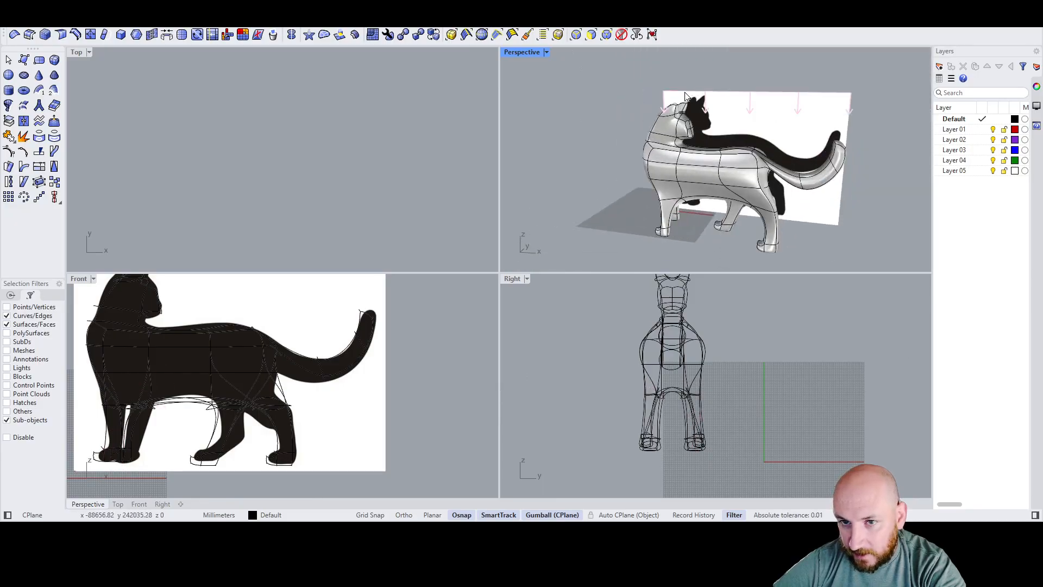
pyautogui.scroll(6, 699, 108)
pyautogui.scroll(1, 698, 175)
pyautogui.scroll(-6, 675, 126)
pyautogui.scroll(7, 677, 224)
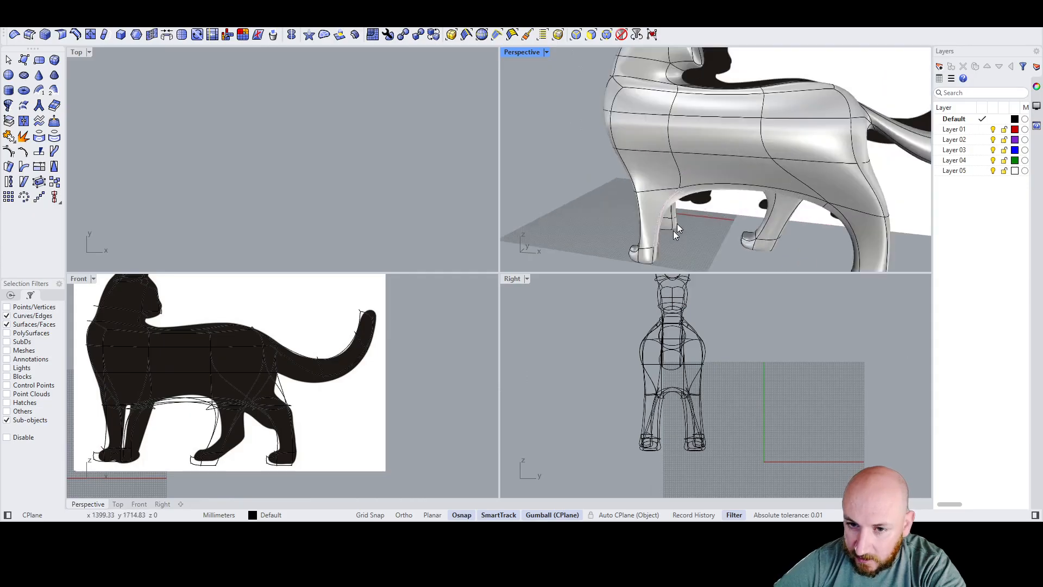
pyautogui.moveTo(677, 223)
pyautogui.mouseDown(button='right')
pyautogui.moveTo(631, 212)
pyautogui.moveTo(672, 214)
pyautogui.mouseUp(button='right')
pyautogui.scroll(4, 673, 217)
pyautogui.click(700, 246)
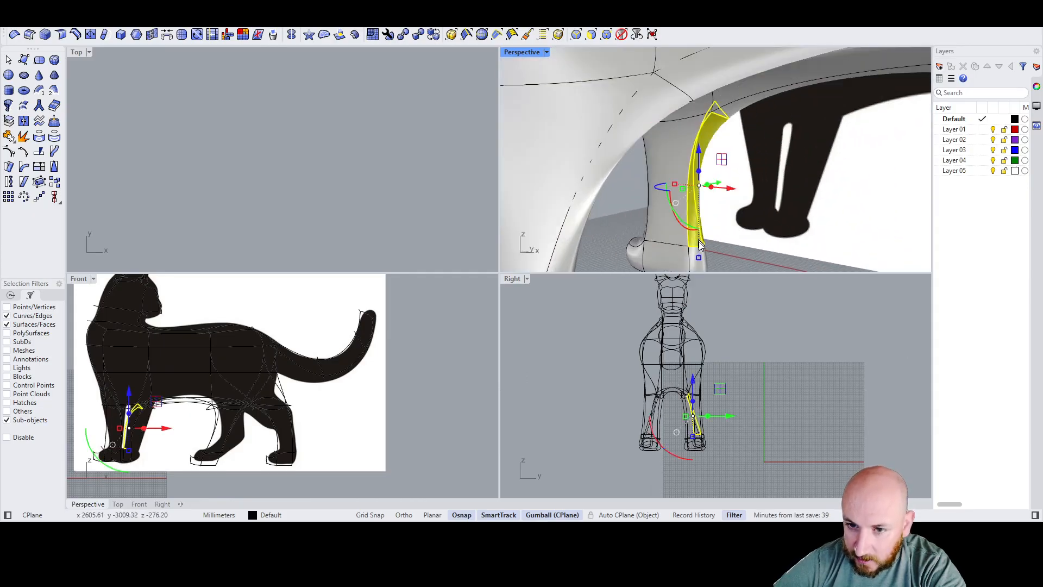
pyautogui.scroll(-4, 688, 198)
pyautogui.scroll(4, 688, 246)
pyautogui.keyDown('shift'); pyautogui.click(686, 246); pyautogui.keyUp('shift')
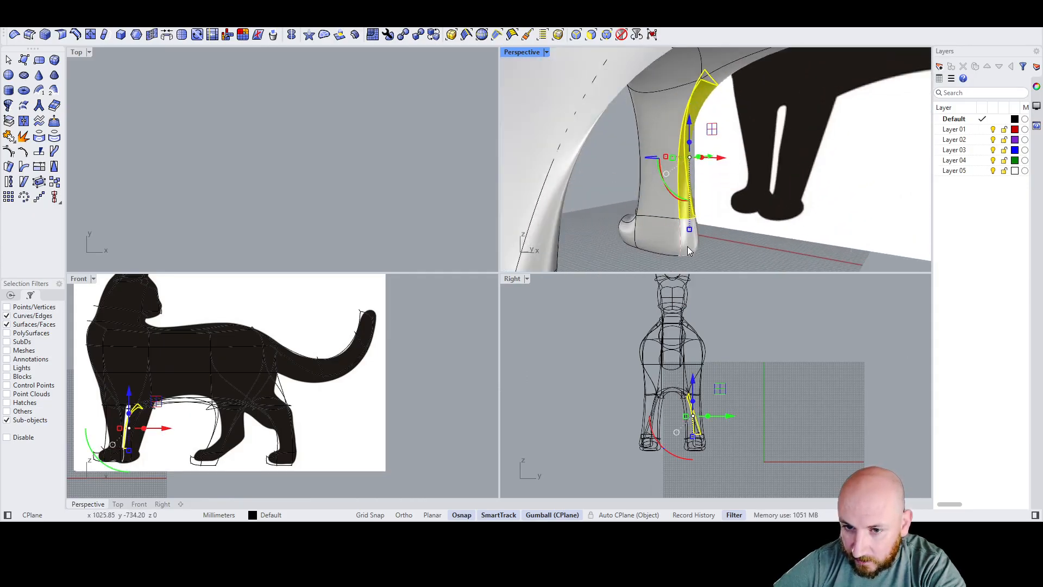
pyautogui.moveTo(730, 173); pyautogui.dragTo(710, 171)
pyautogui.scroll(-7, 711, 172)
pyautogui.click(695, 234)
# Step: Select the two lengthwise edges on either side of the spine above the hindquarters and move them slightly down
pyautogui.moveTo(670, 201); pyautogui.dragTo(725, 190, button='right')
pyautogui.scroll(-4, 734, 123)
pyautogui.moveTo(733, 122); pyautogui.dragTo(752, 129, button='right')
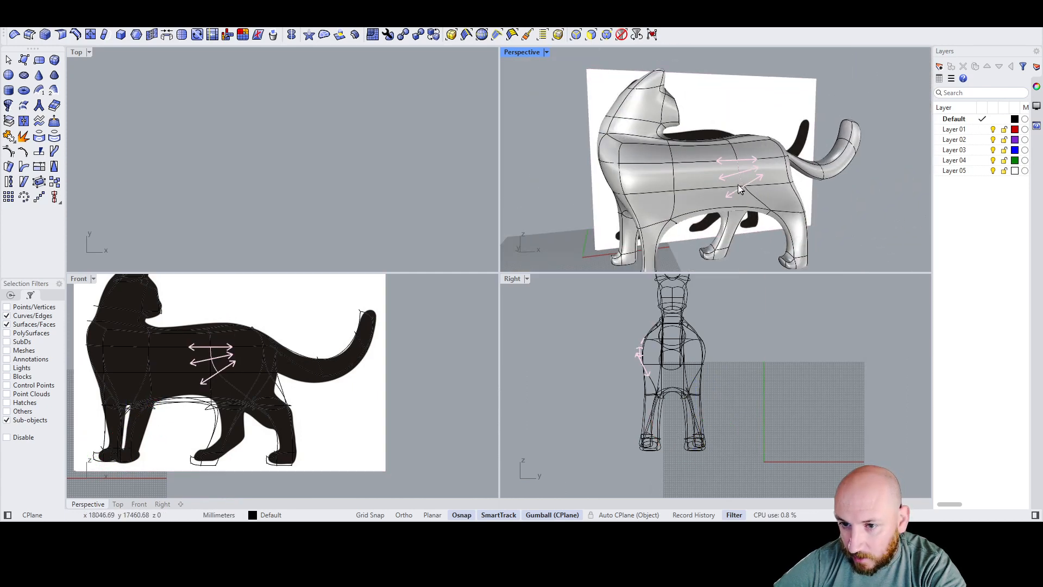
pyautogui.moveTo(793, 229); pyautogui.dragTo(776, 201, button='right')
pyautogui.moveTo(689, 190); pyautogui.dragTo(660, 100, button='right')
pyautogui.scroll(6, 712, 103)
pyautogui.click(725, 137)
pyautogui.keyDown('shift'); pyautogui.click(683, 110); pyautogui.keyUp('shift')
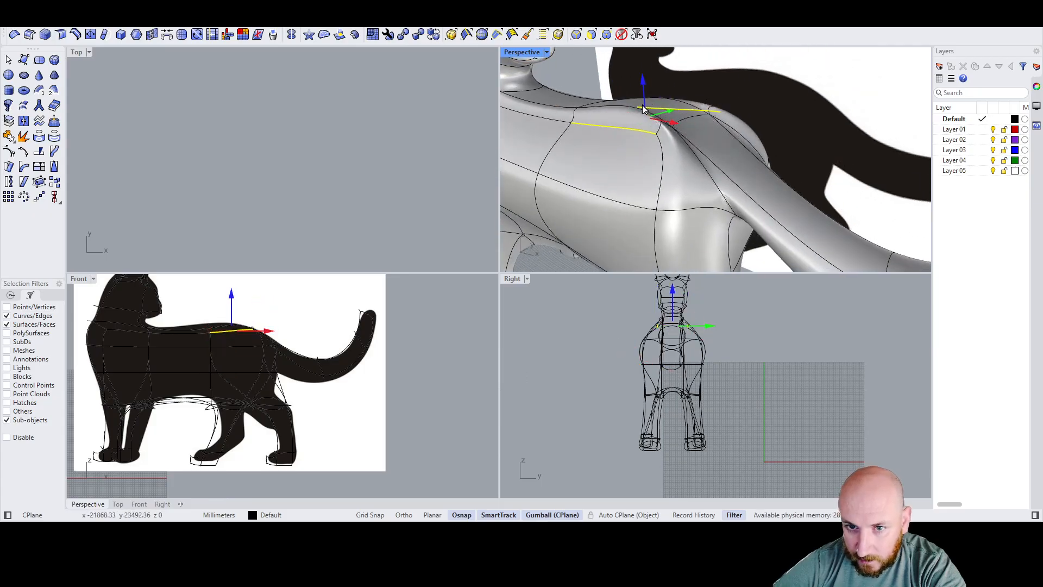
pyautogui.moveTo(642, 109); pyautogui.dragTo(644, 125)
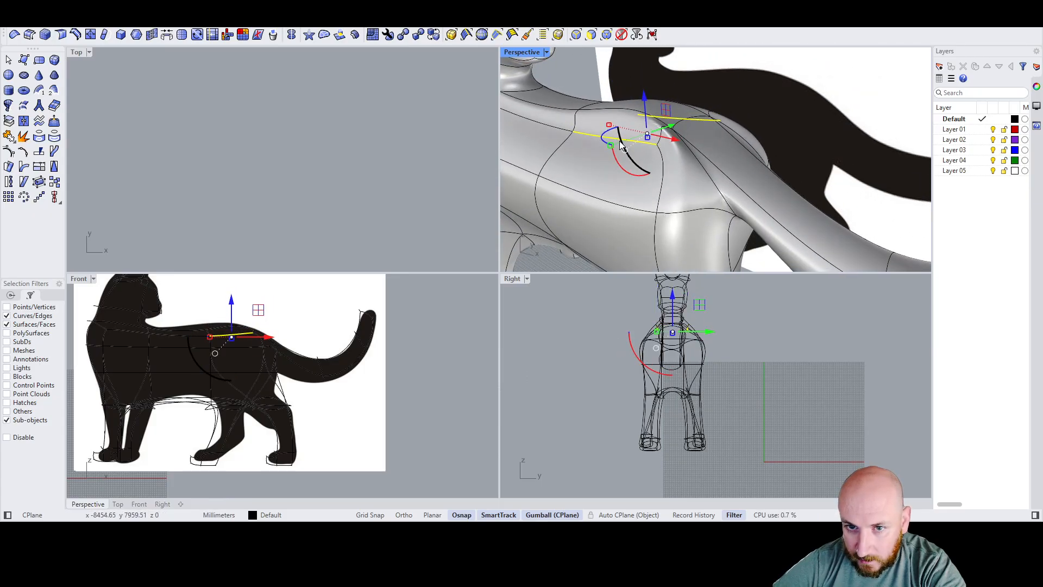
# Step: Scale the two selected hindquarter edges apart across the body's width to broaden the rump, leaving nothing selected
pyautogui.click(618, 141)
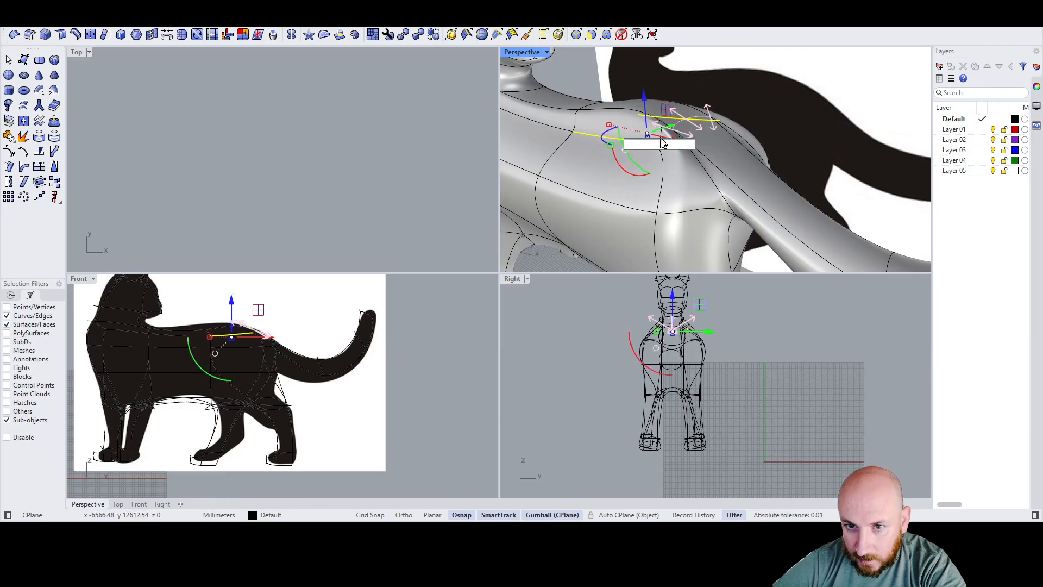
pyautogui.moveTo(611, 146); pyautogui.dragTo(568, 157)
pyautogui.click(824, 77)
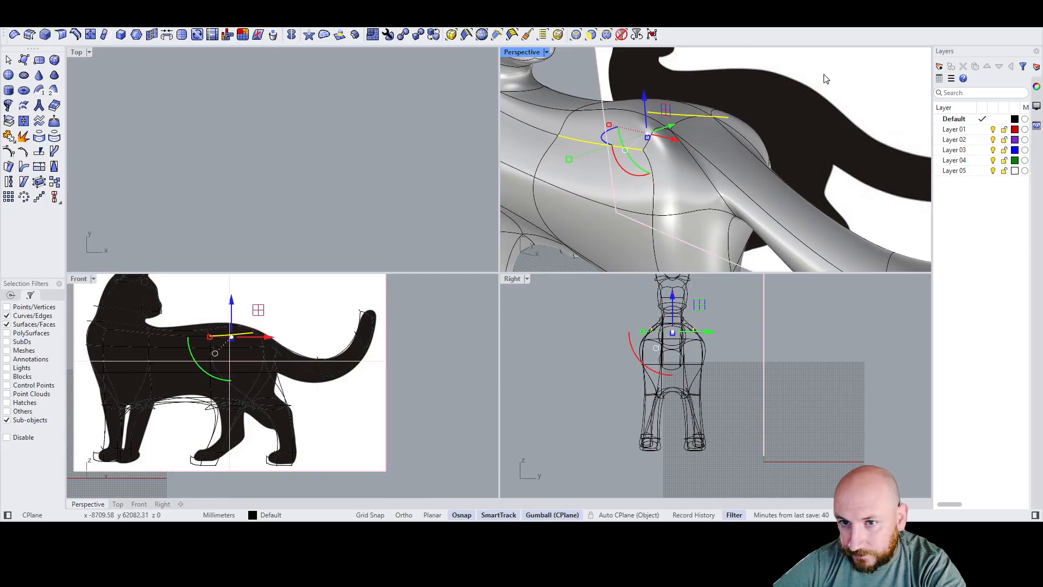
pyautogui.scroll(-7, 782, 82)
pyautogui.moveTo(636, 108); pyautogui.dragTo(808, 126, button='right')
pyautogui.scroll(-6, 853, 143)
pyautogui.scroll(3, 850, 109)
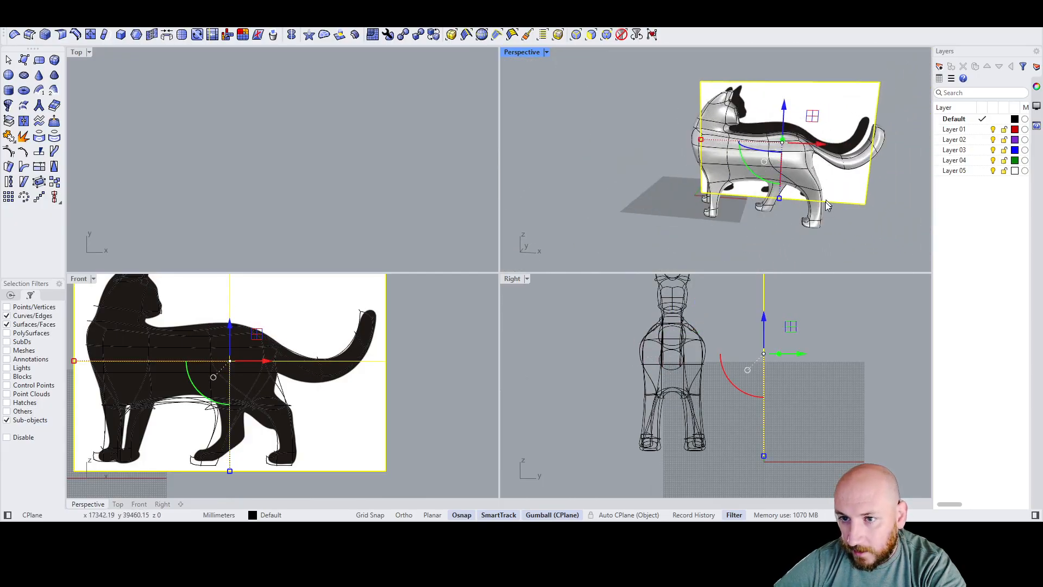
pyautogui.click(701, 232)
pyautogui.moveTo(675, 168); pyautogui.dragTo(635, 143, button='right')
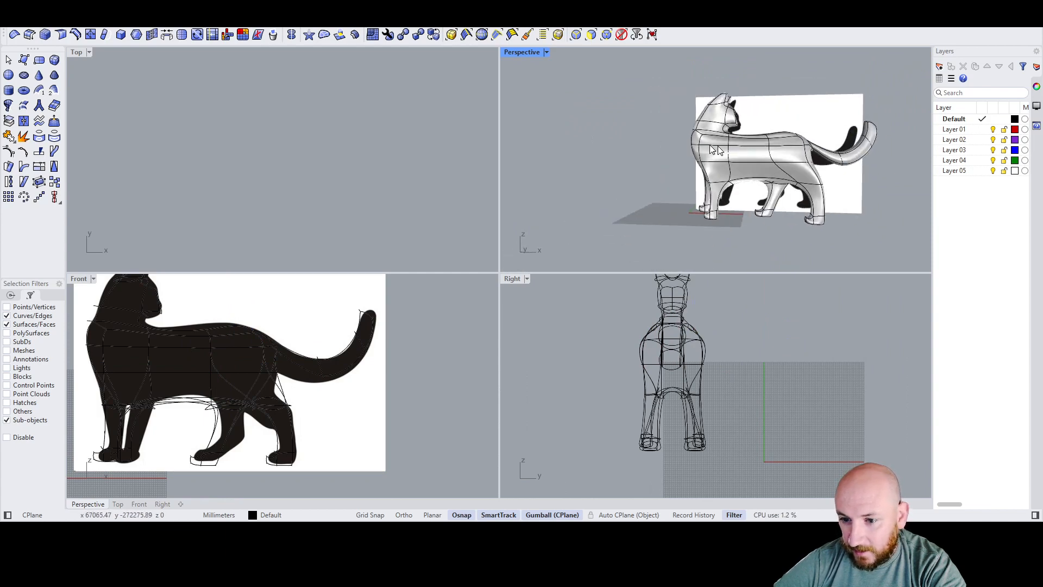